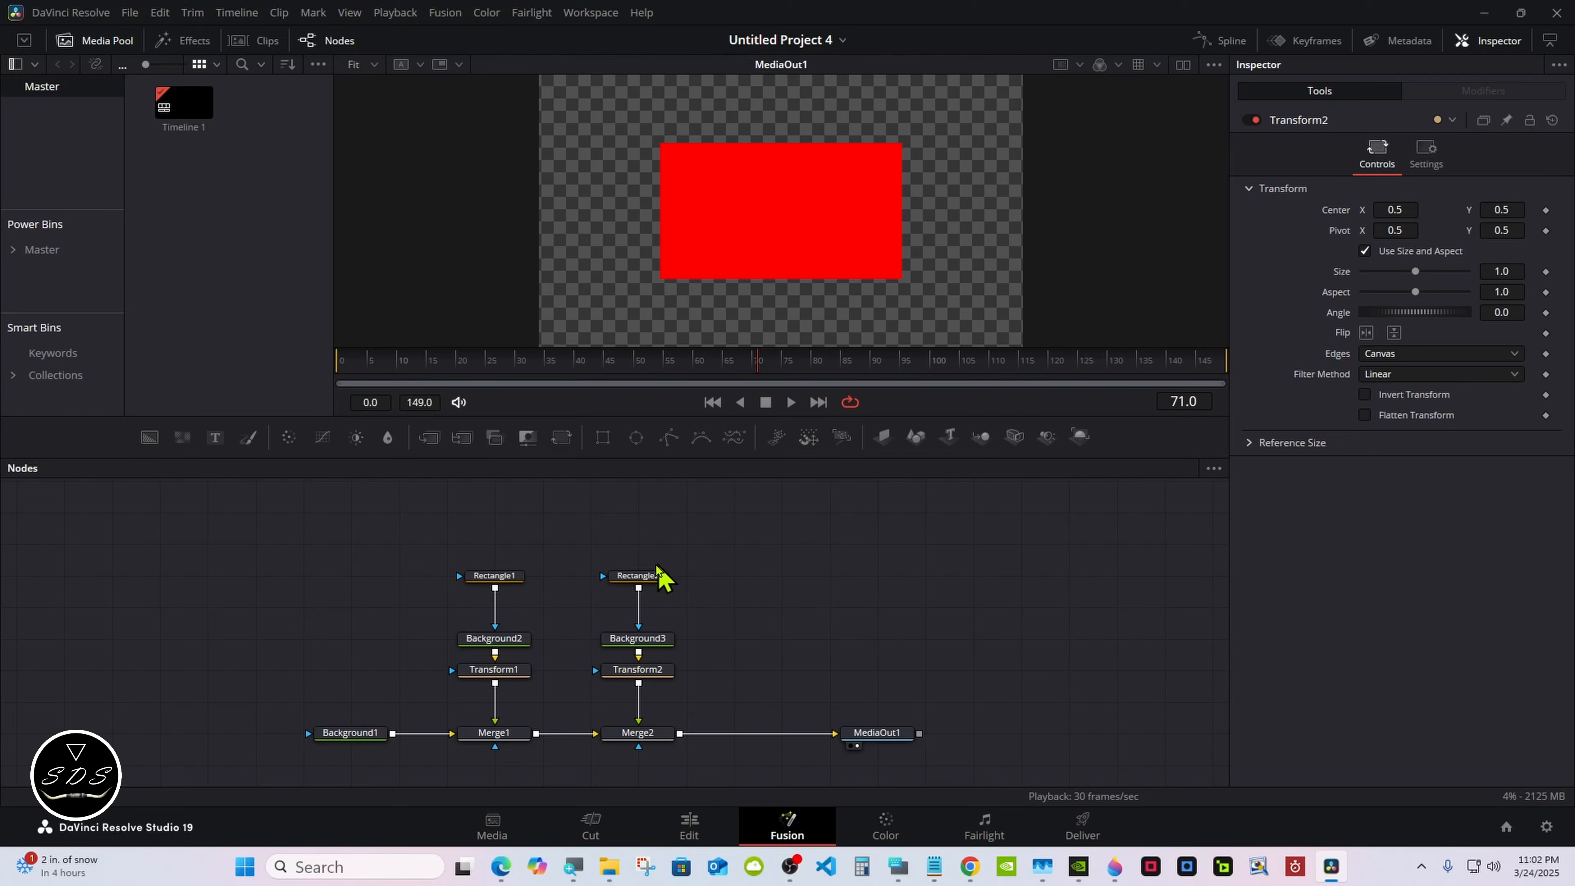
Select the Rectangle2 node, open the On-Screen Keyboard and place it clear of the node's controls
left_click(644, 576)
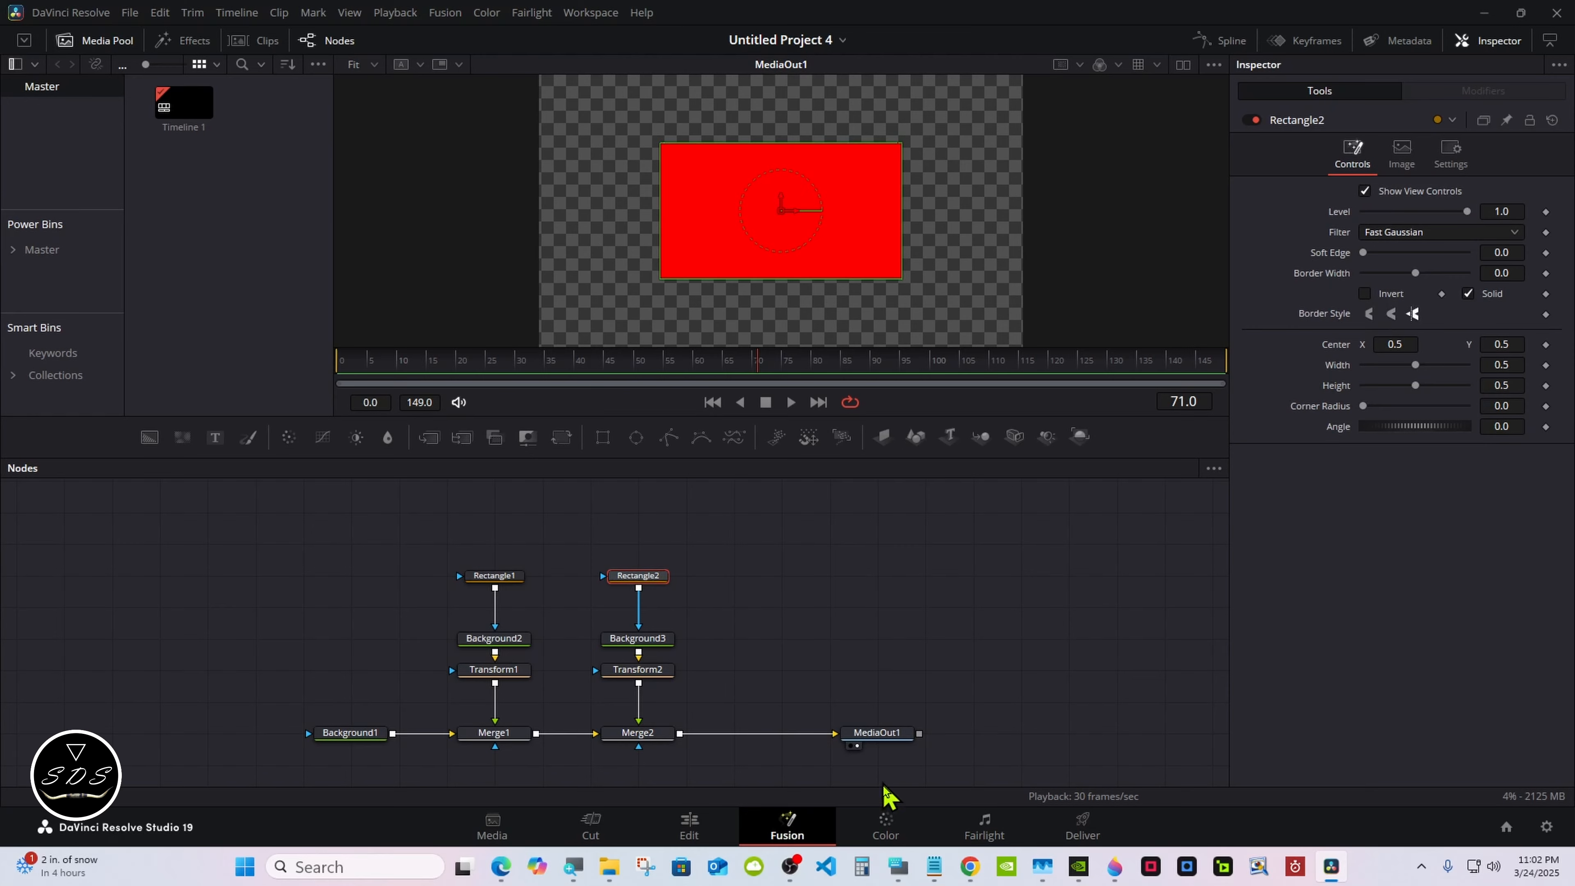
left_click(898, 866)
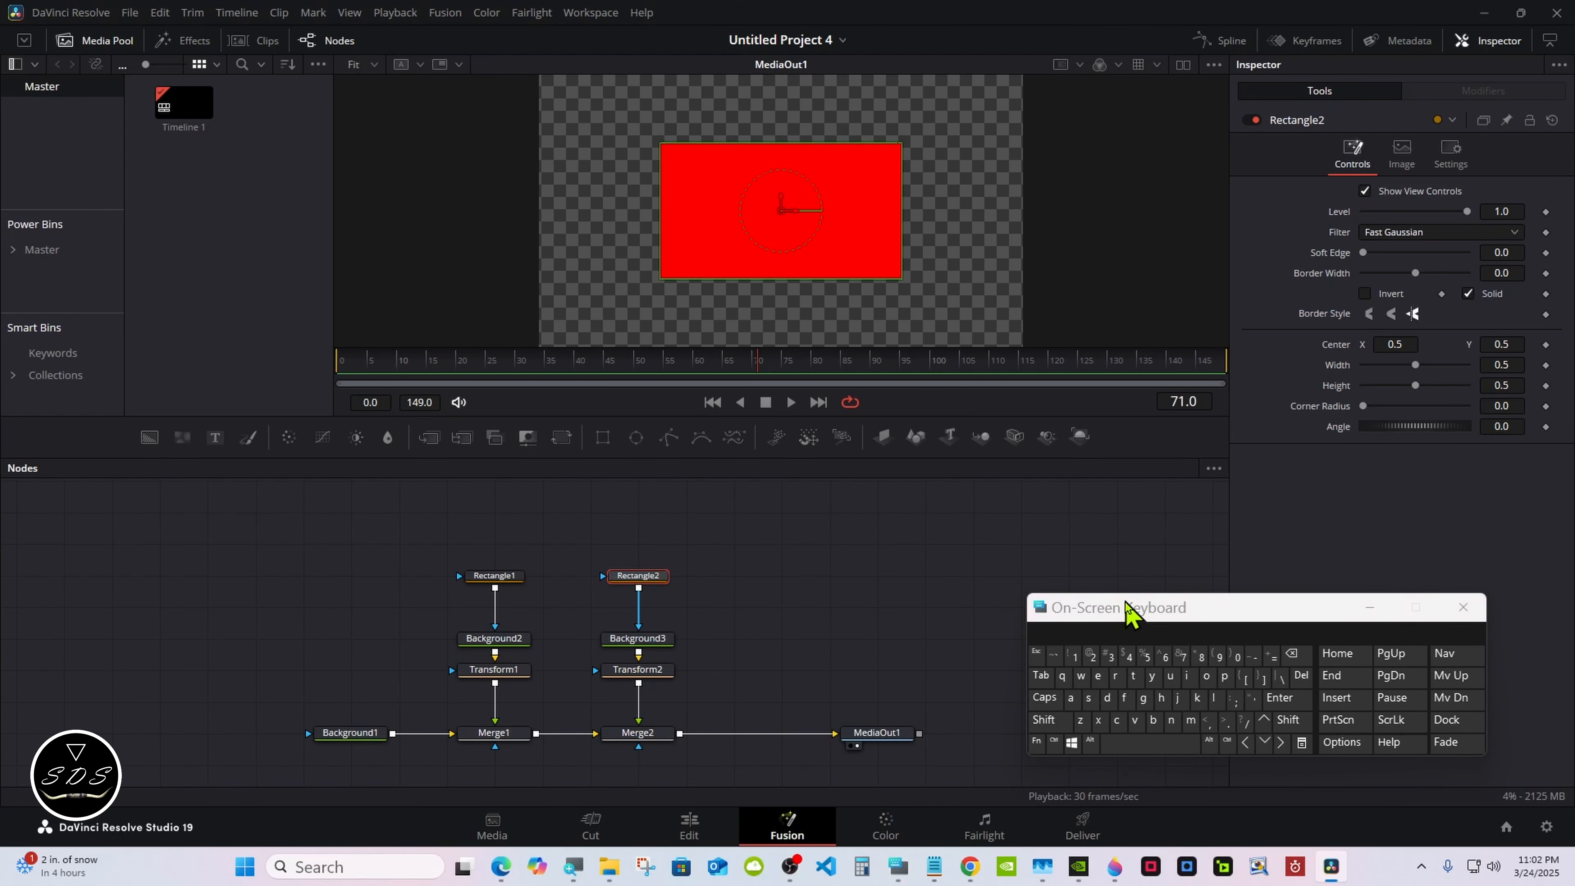
left_click_drag(1130, 609, 1103, 627)
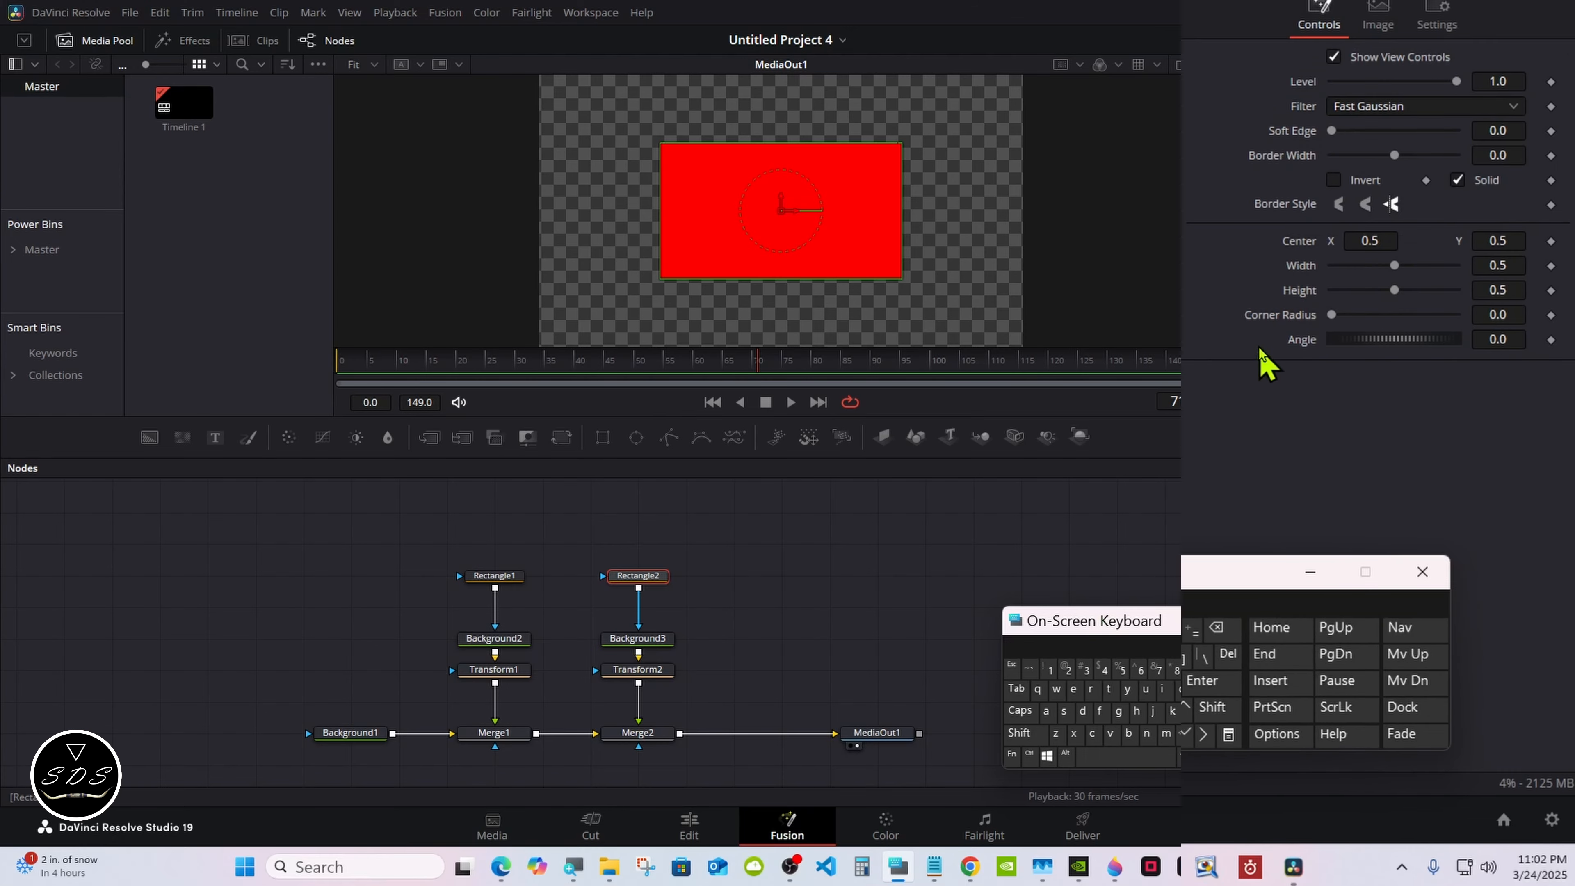
left_click_drag(1212, 580, 1073, 625)
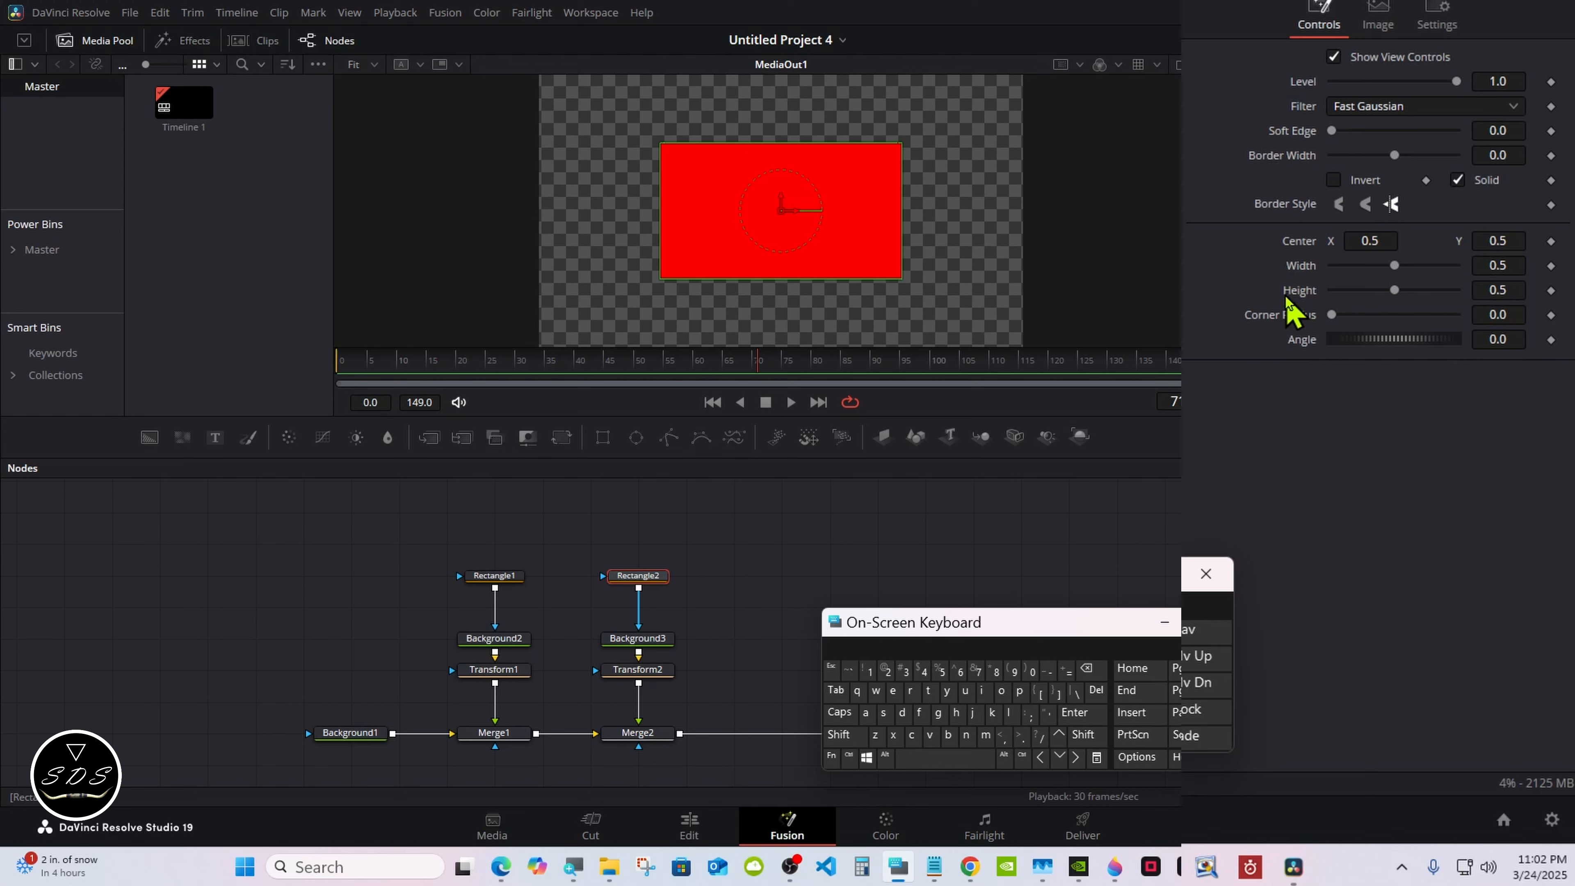
Try linking Rectangle2's Width to its Height with an expression, and remove that expression again
right_click(1301, 266)
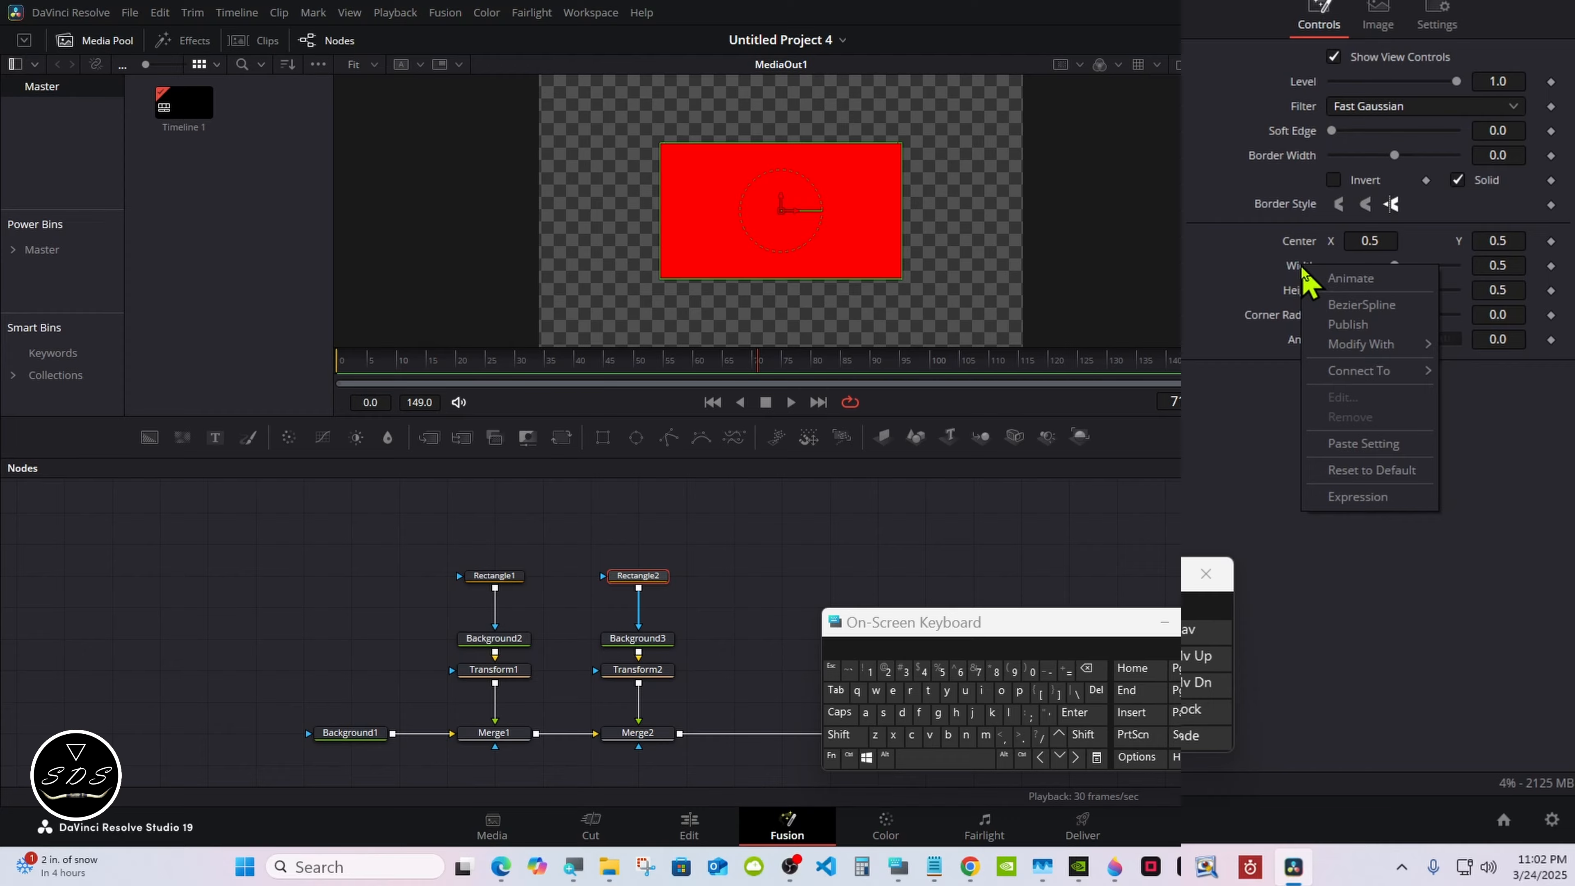
left_click(1341, 499)
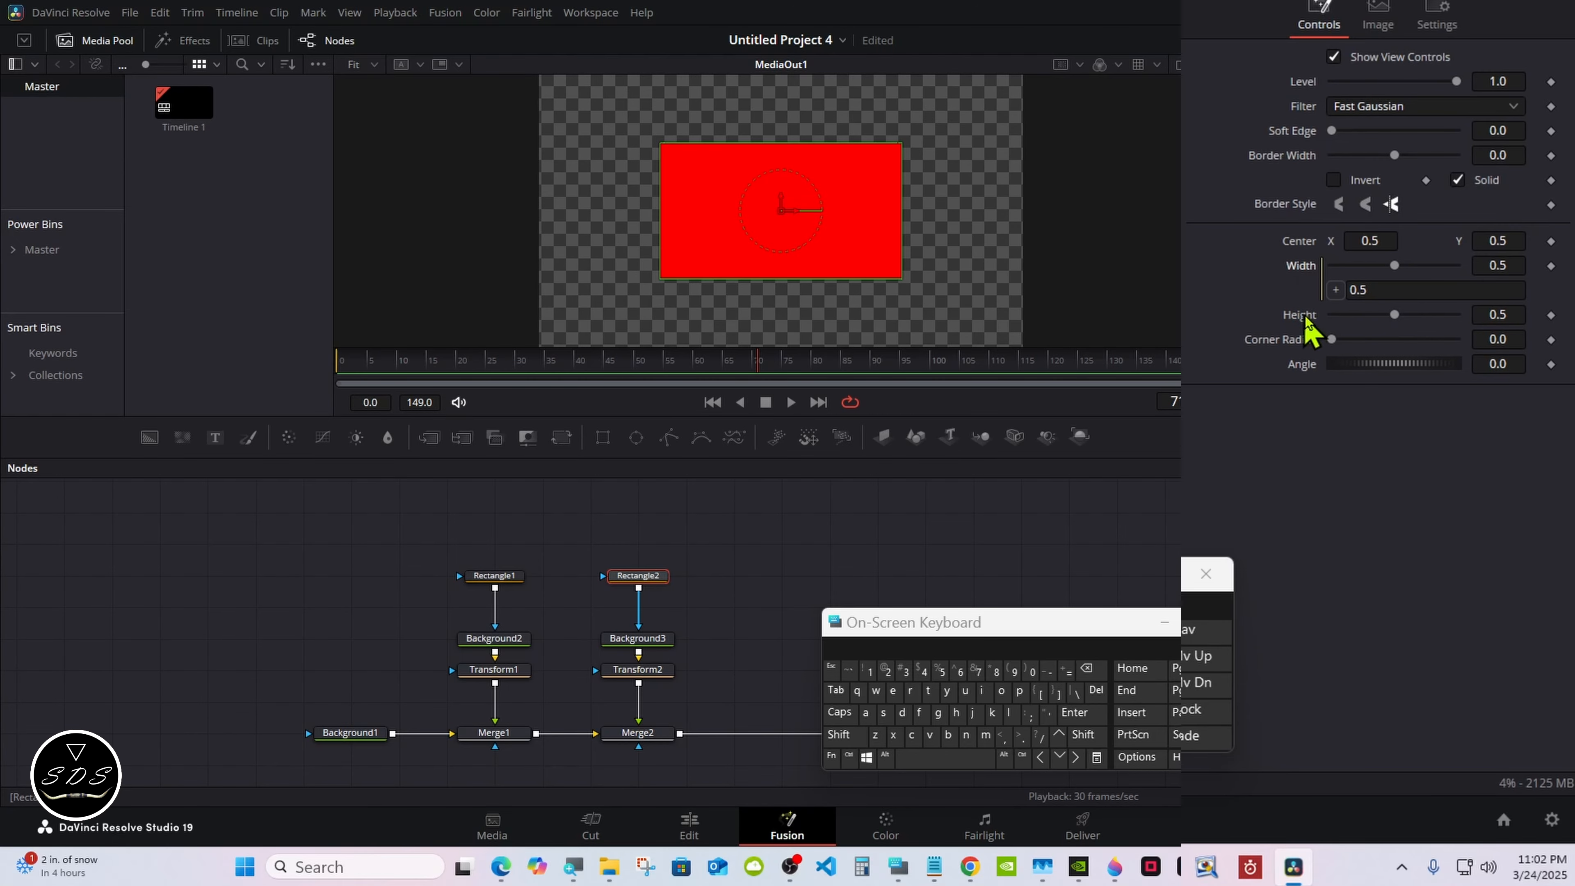
left_click_drag(1335, 289, 1302, 316)
left_click_drag(1344, 364, 1332, 364)
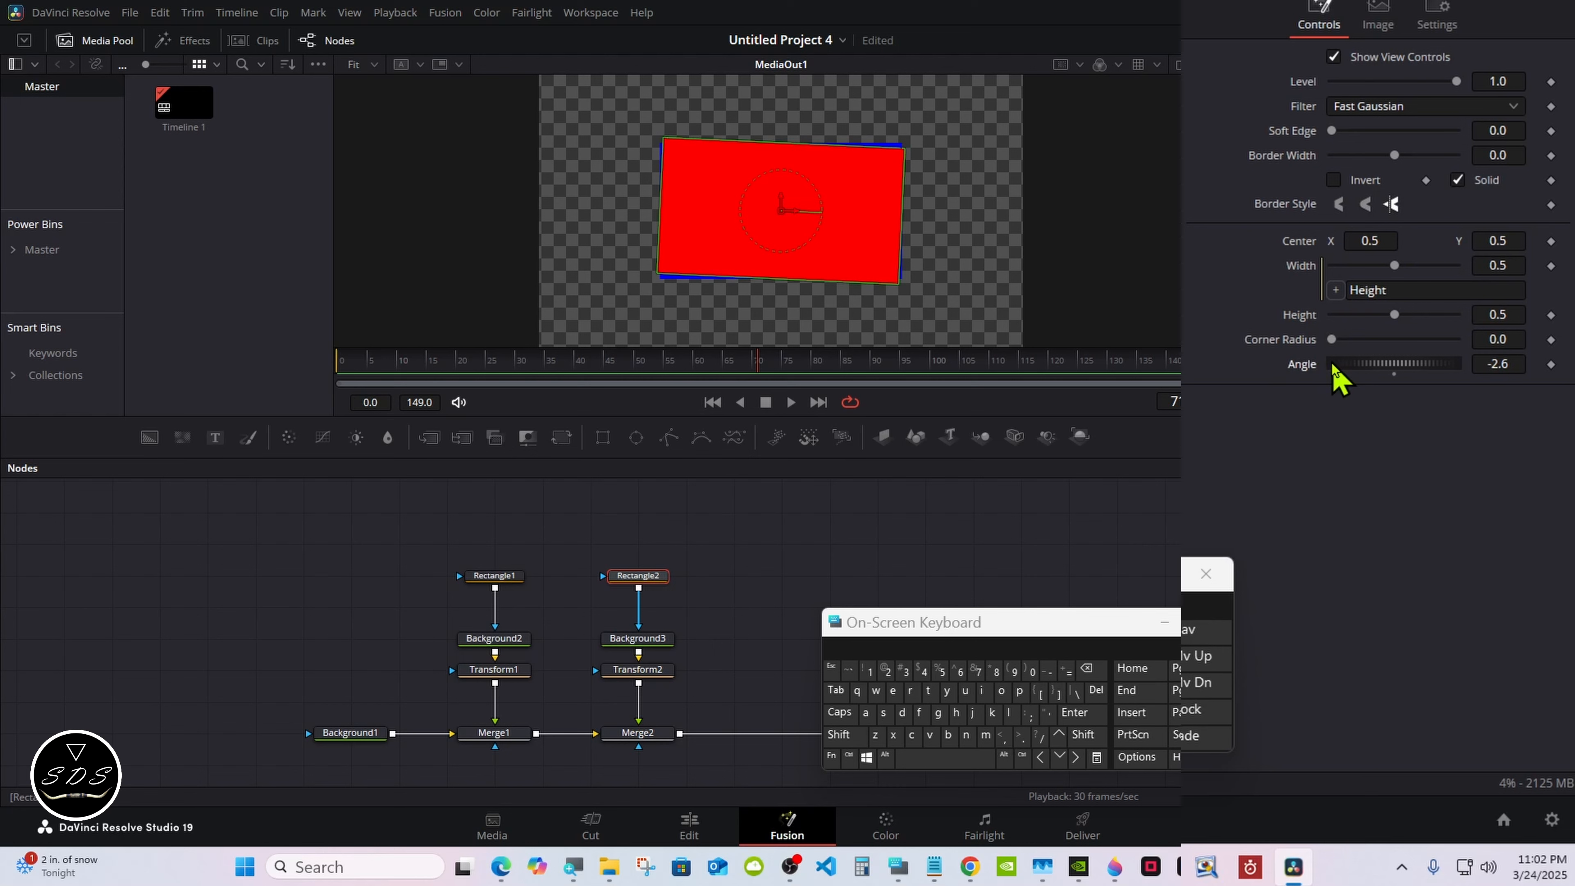
left_click(1393, 374)
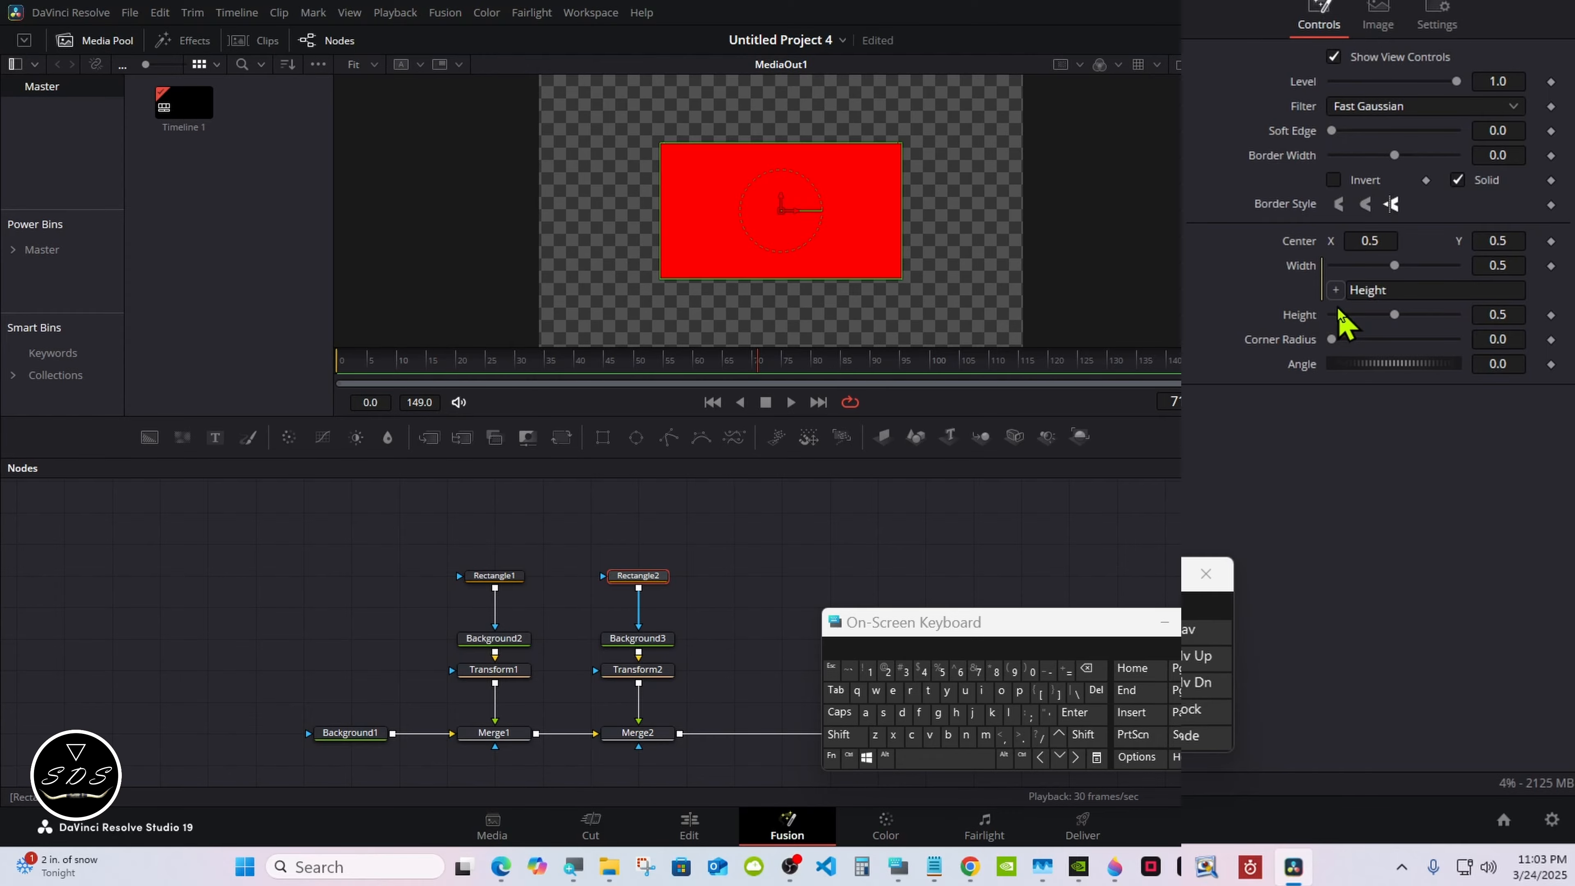
right_click(1292, 264)
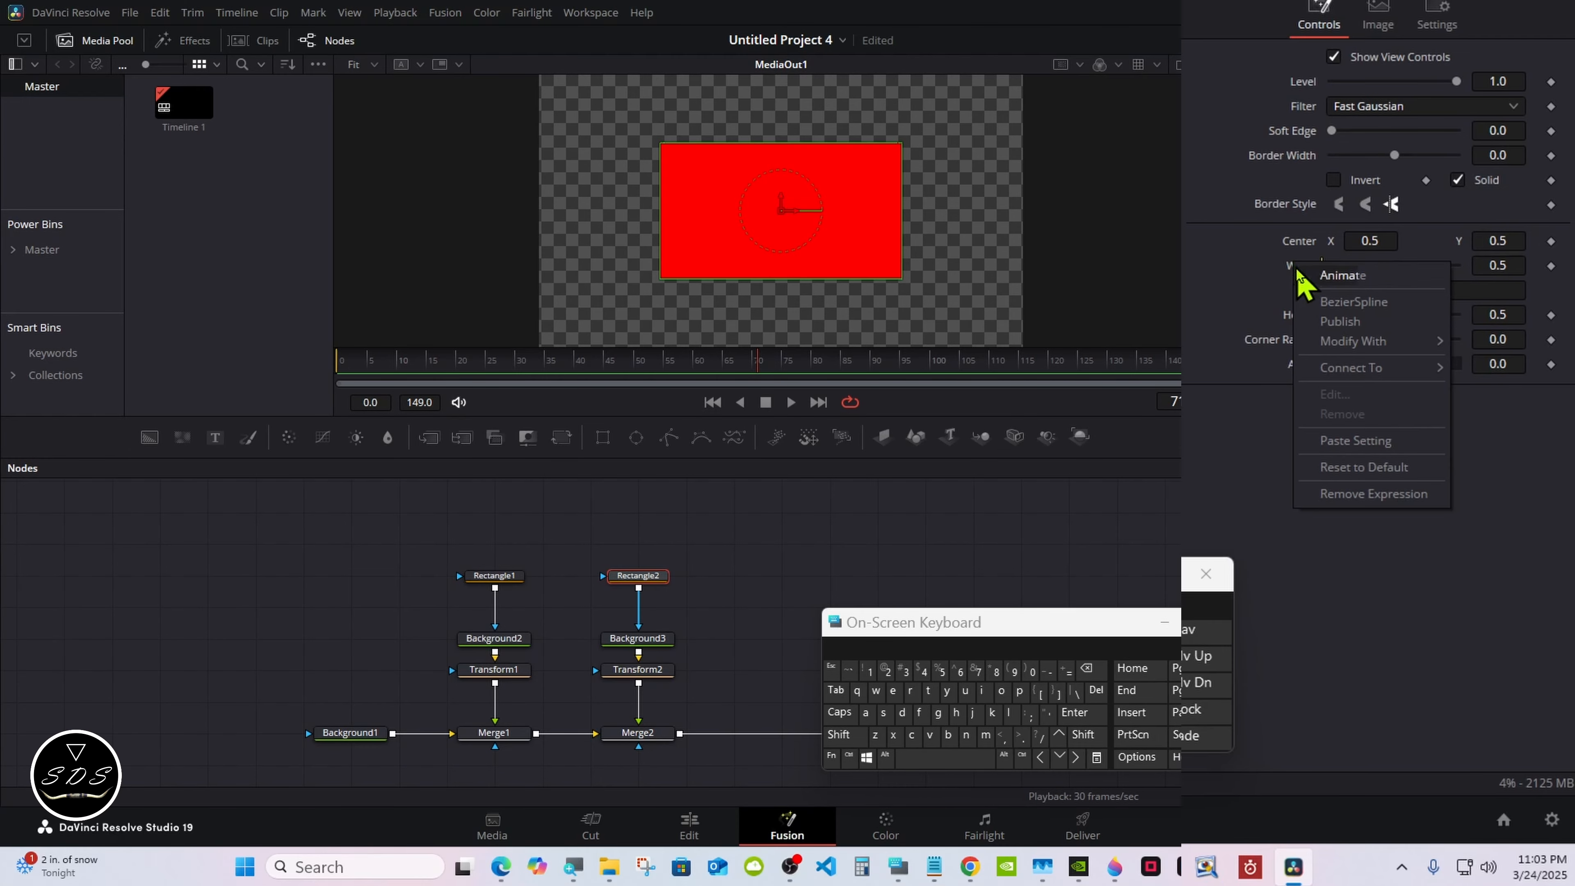
left_click(1334, 494)
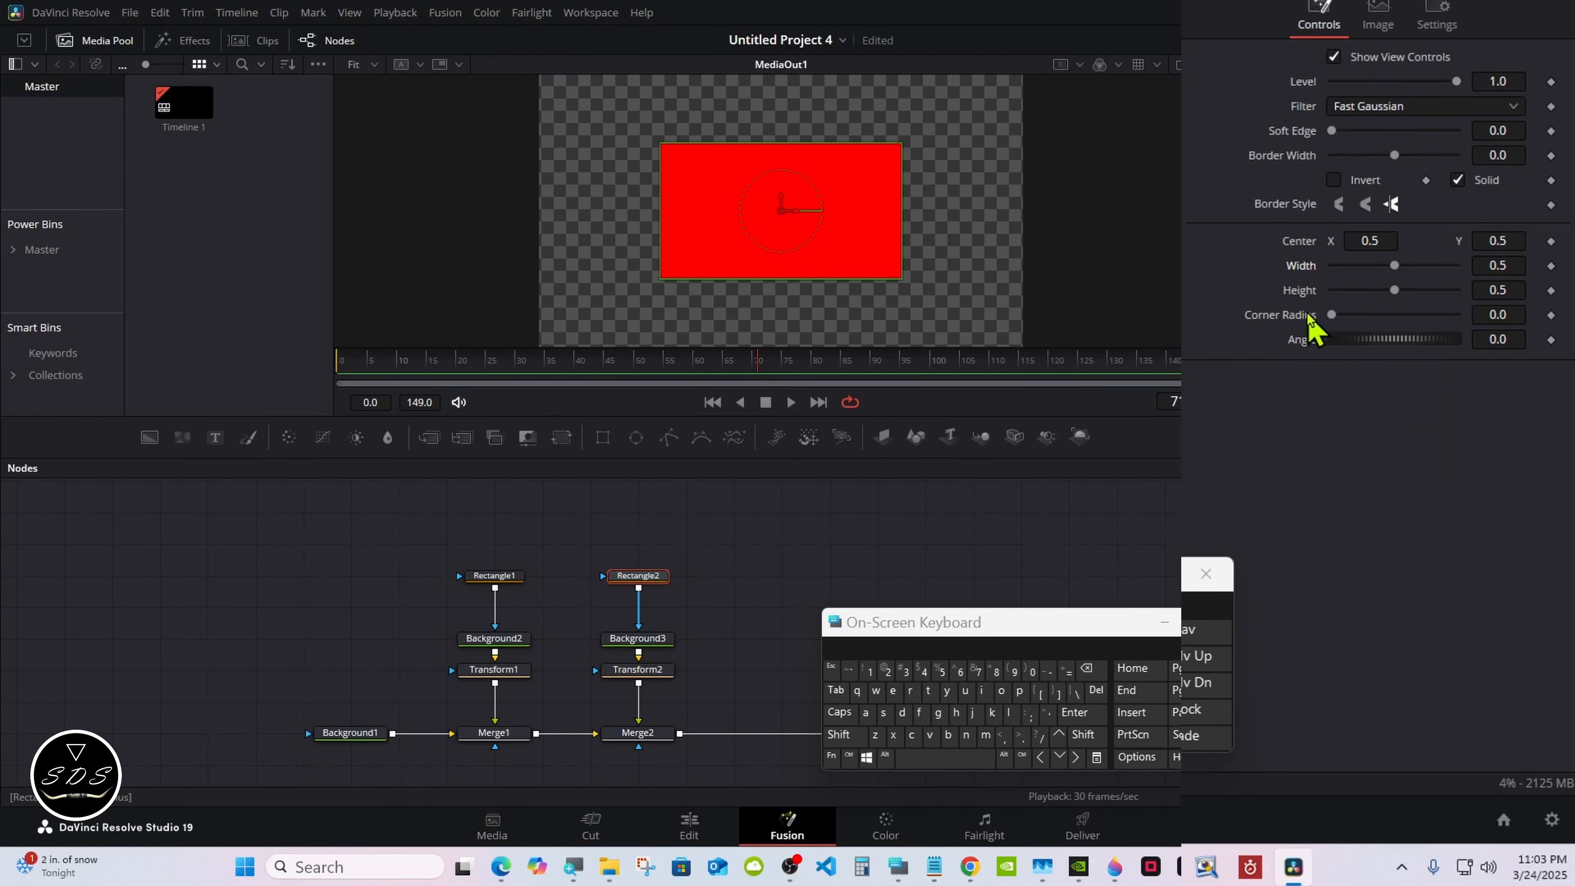
Give Rectangle2's Width the expression Height, and test the link by lowering Height and resetting it to 0.5
right_click(1303, 273)
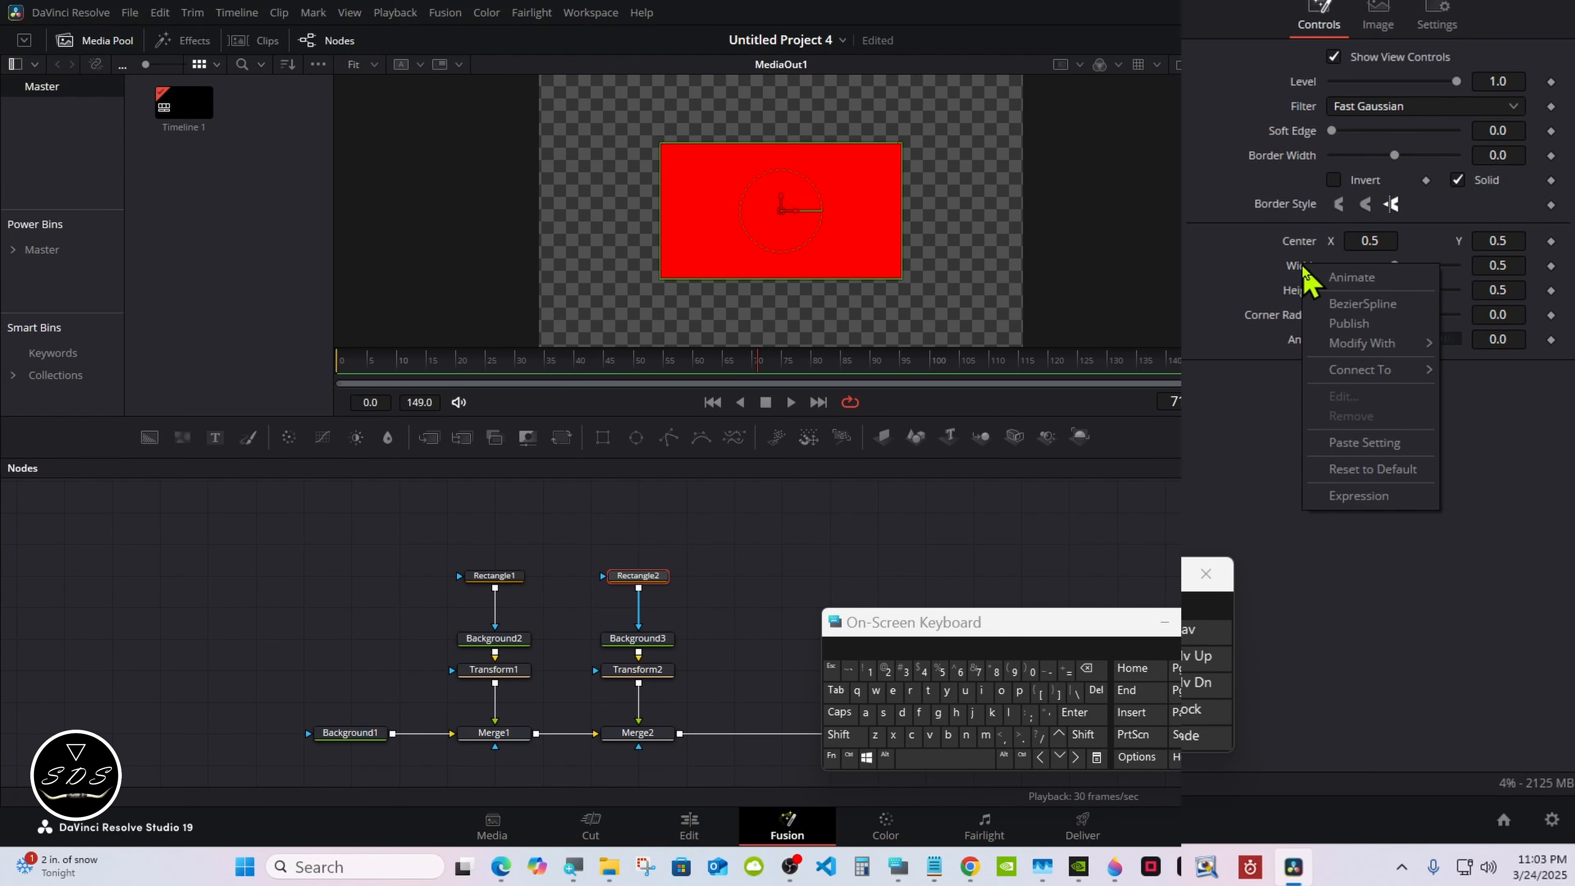
left_click(1340, 495)
left_click(1084, 668)
left_click(1084, 668)
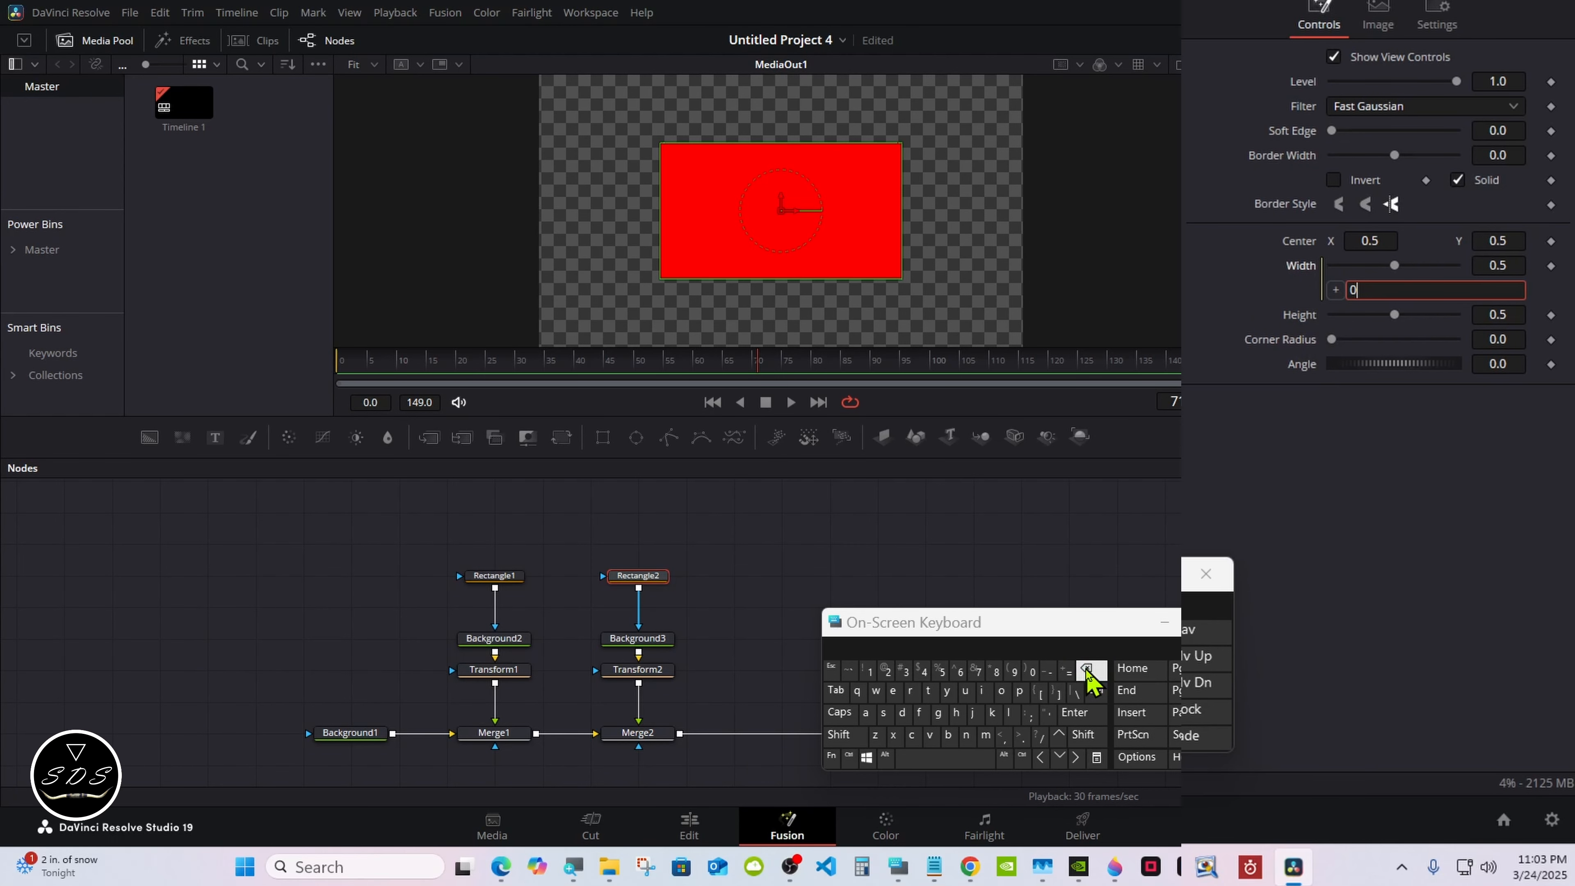
left_click(1083, 668)
left_click(845, 735)
left_click(957, 713)
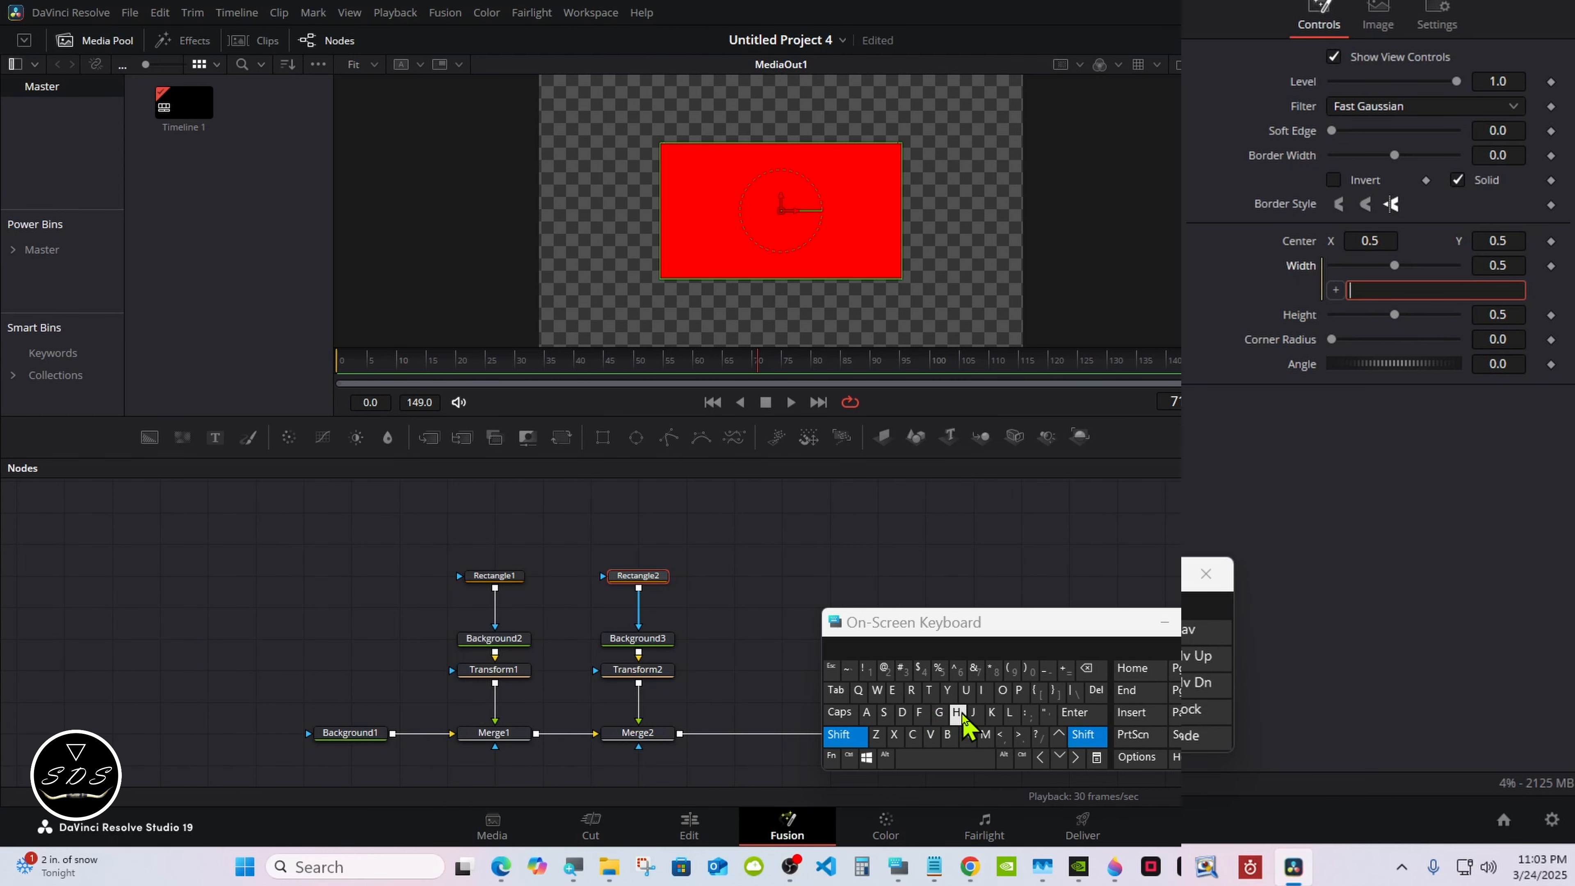
left_click(891, 690)
left_click(981, 693)
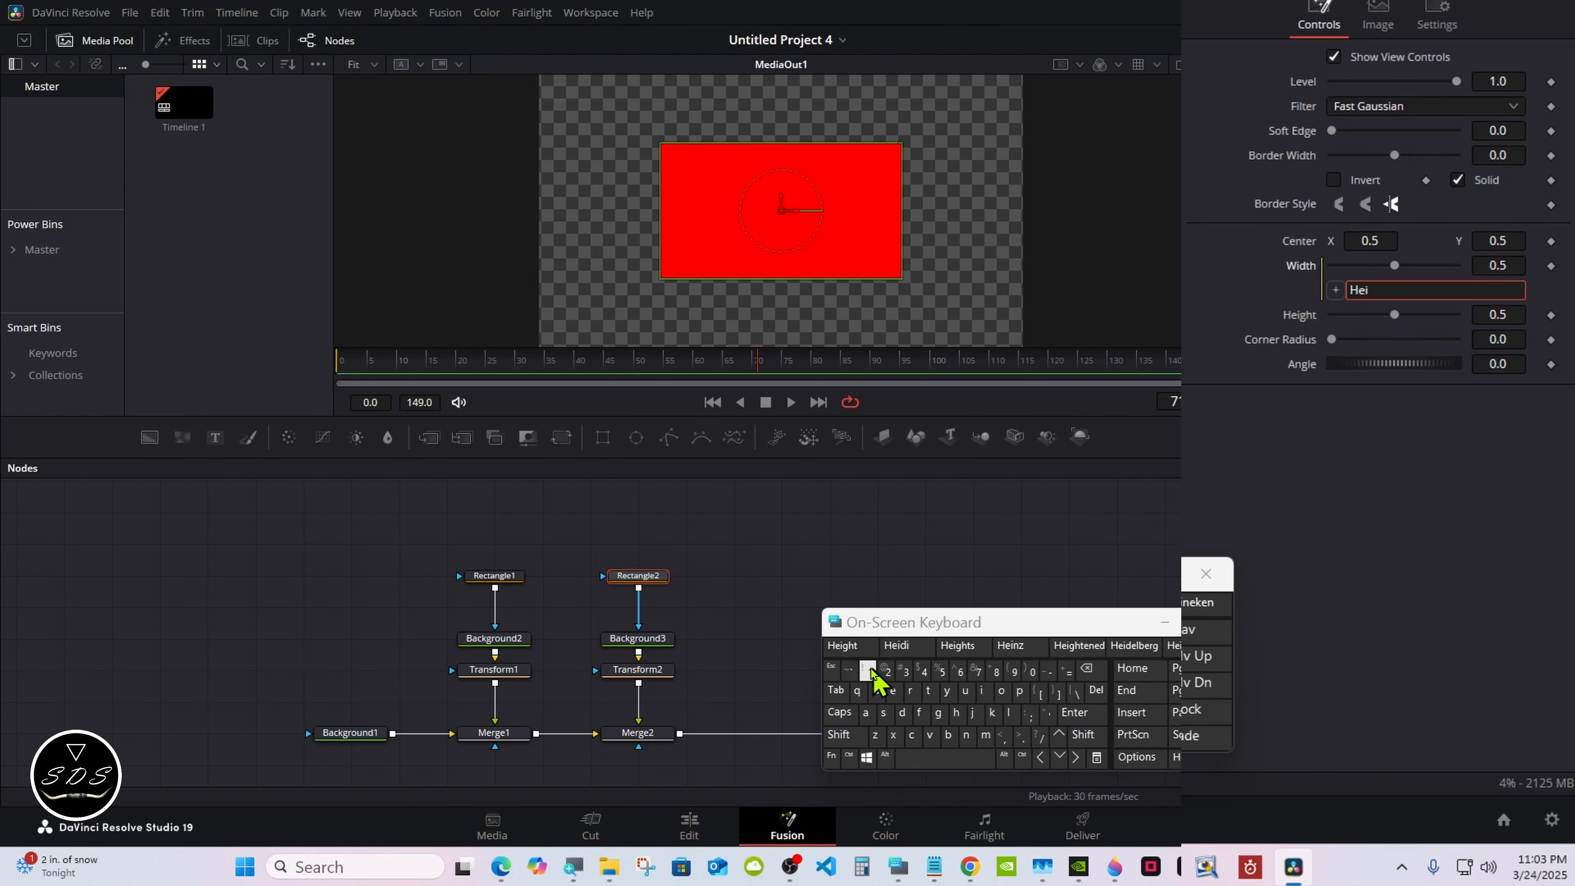
left_click(846, 645)
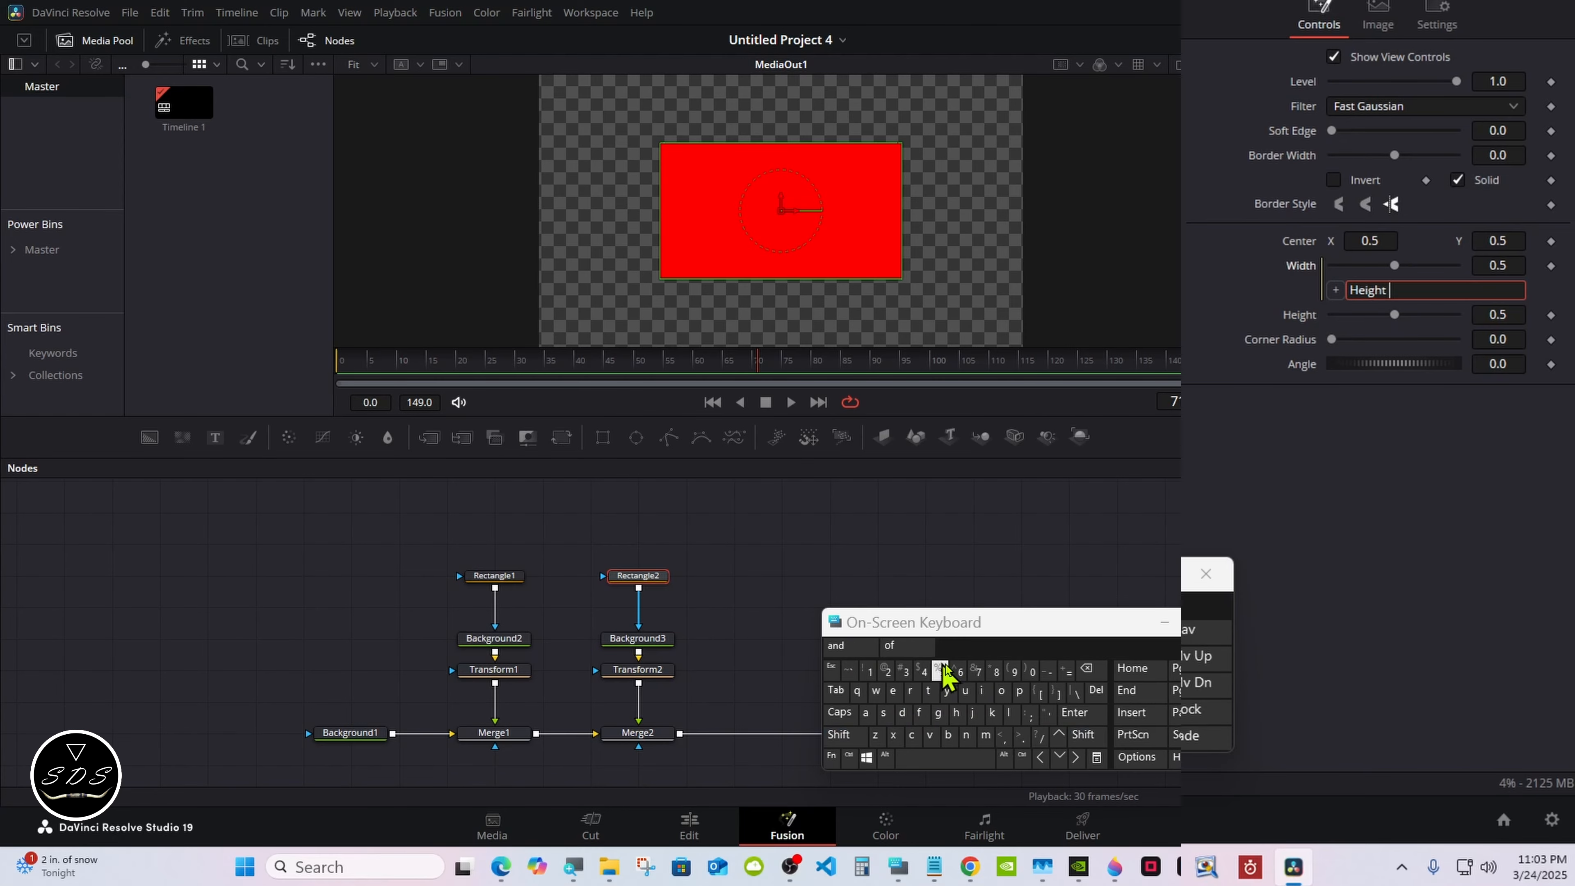
left_click(1079, 713)
left_click_drag(1394, 314, 1370, 315)
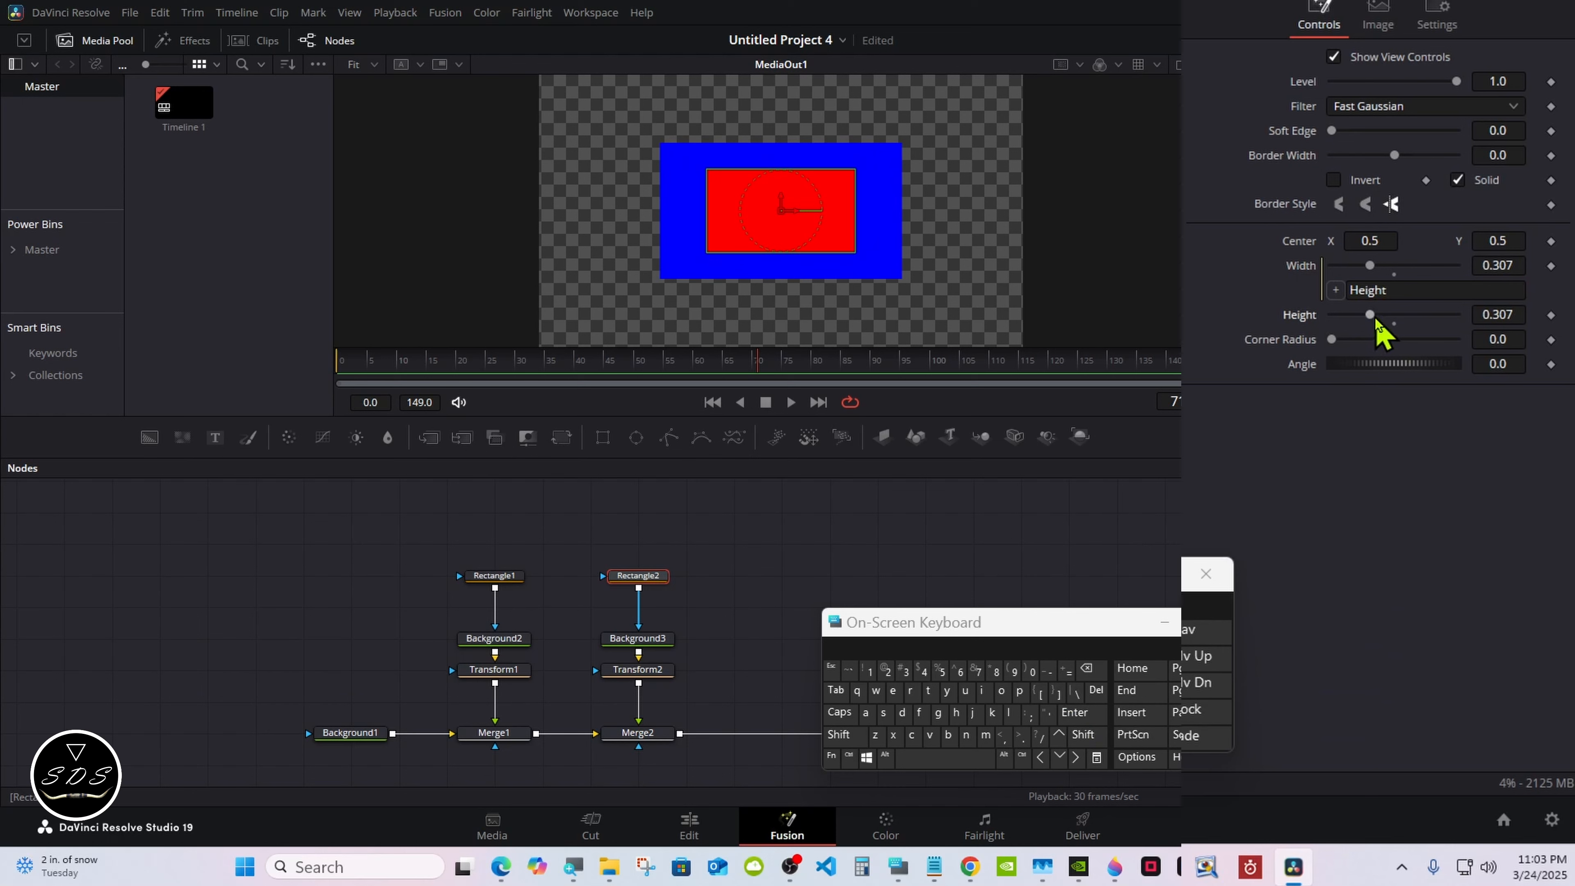
left_click(1394, 318)
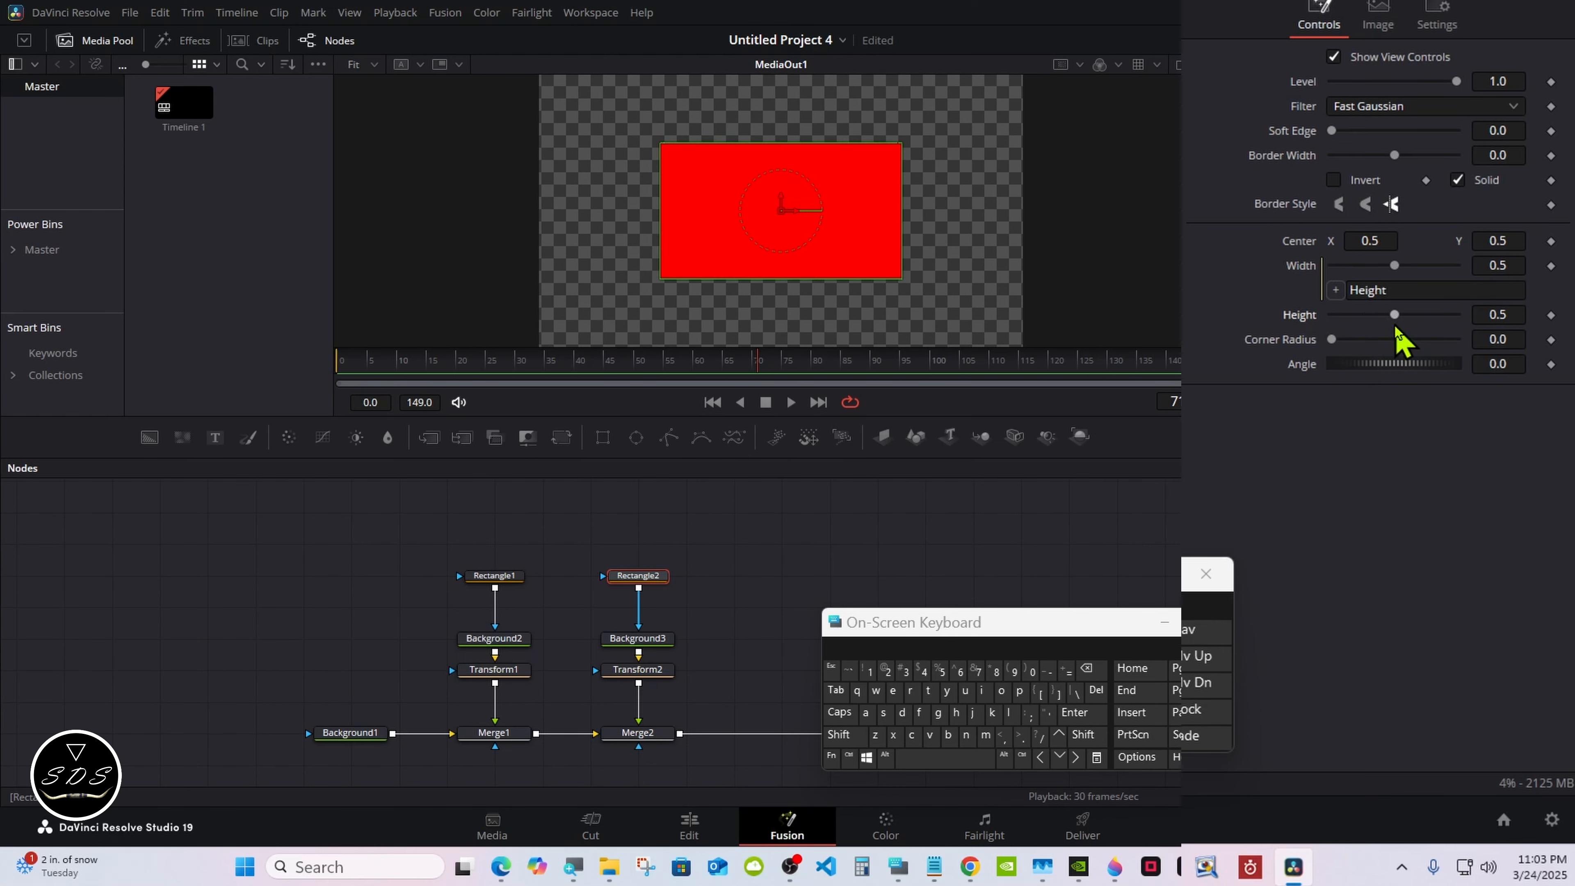
Change Rectangle2's Width expression to Height/1.8 using the On-Screen Keyboard
left_click(1392, 289)
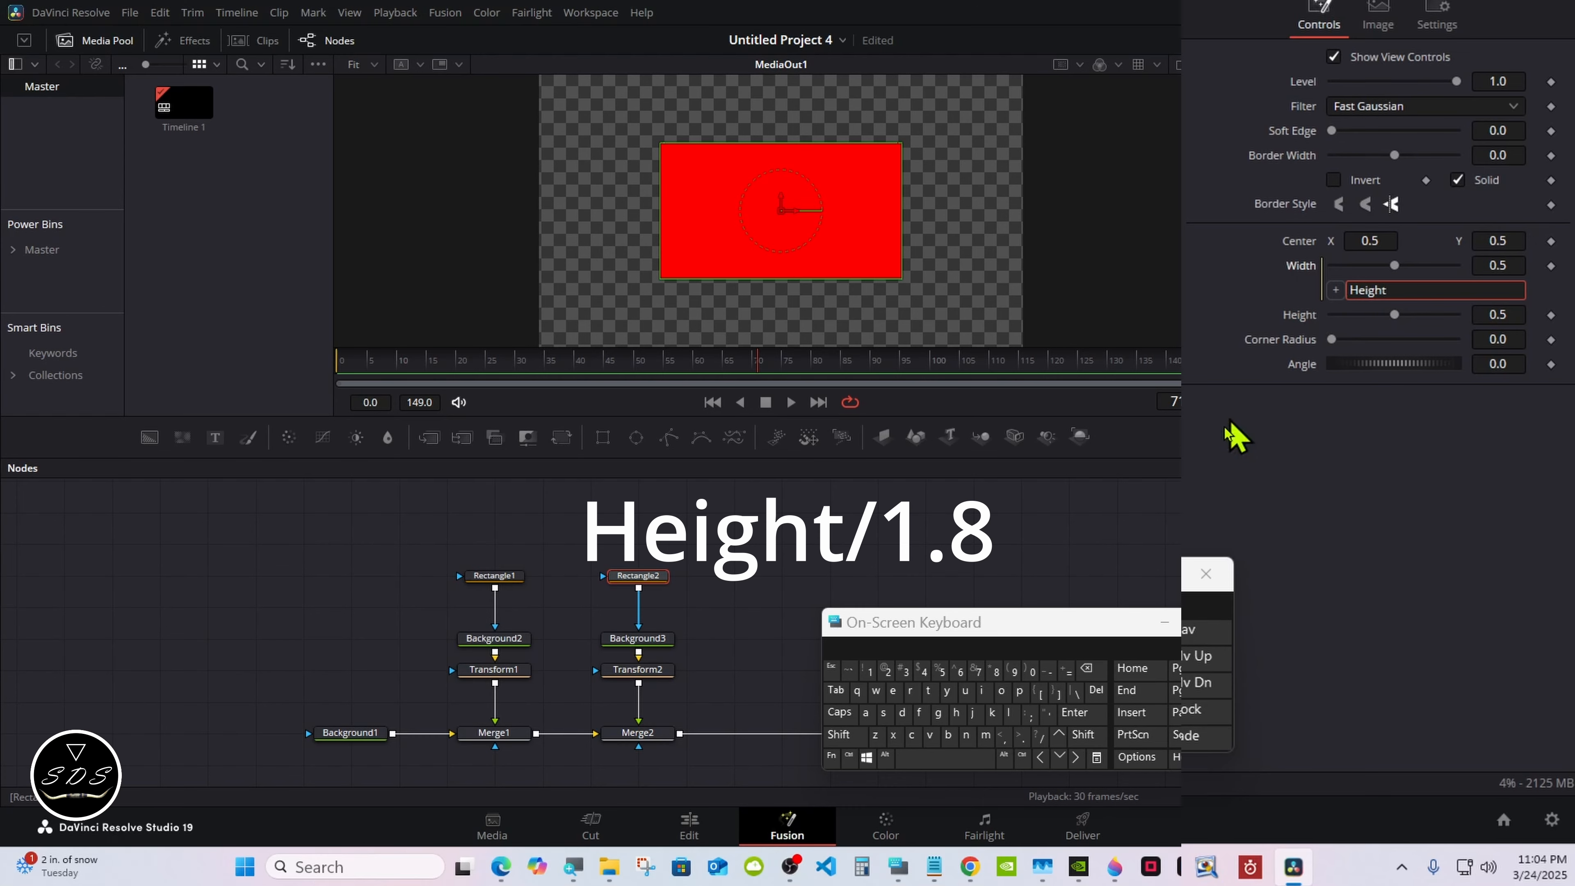
left_click(1039, 740)
left_click(868, 670)
left_click(1018, 738)
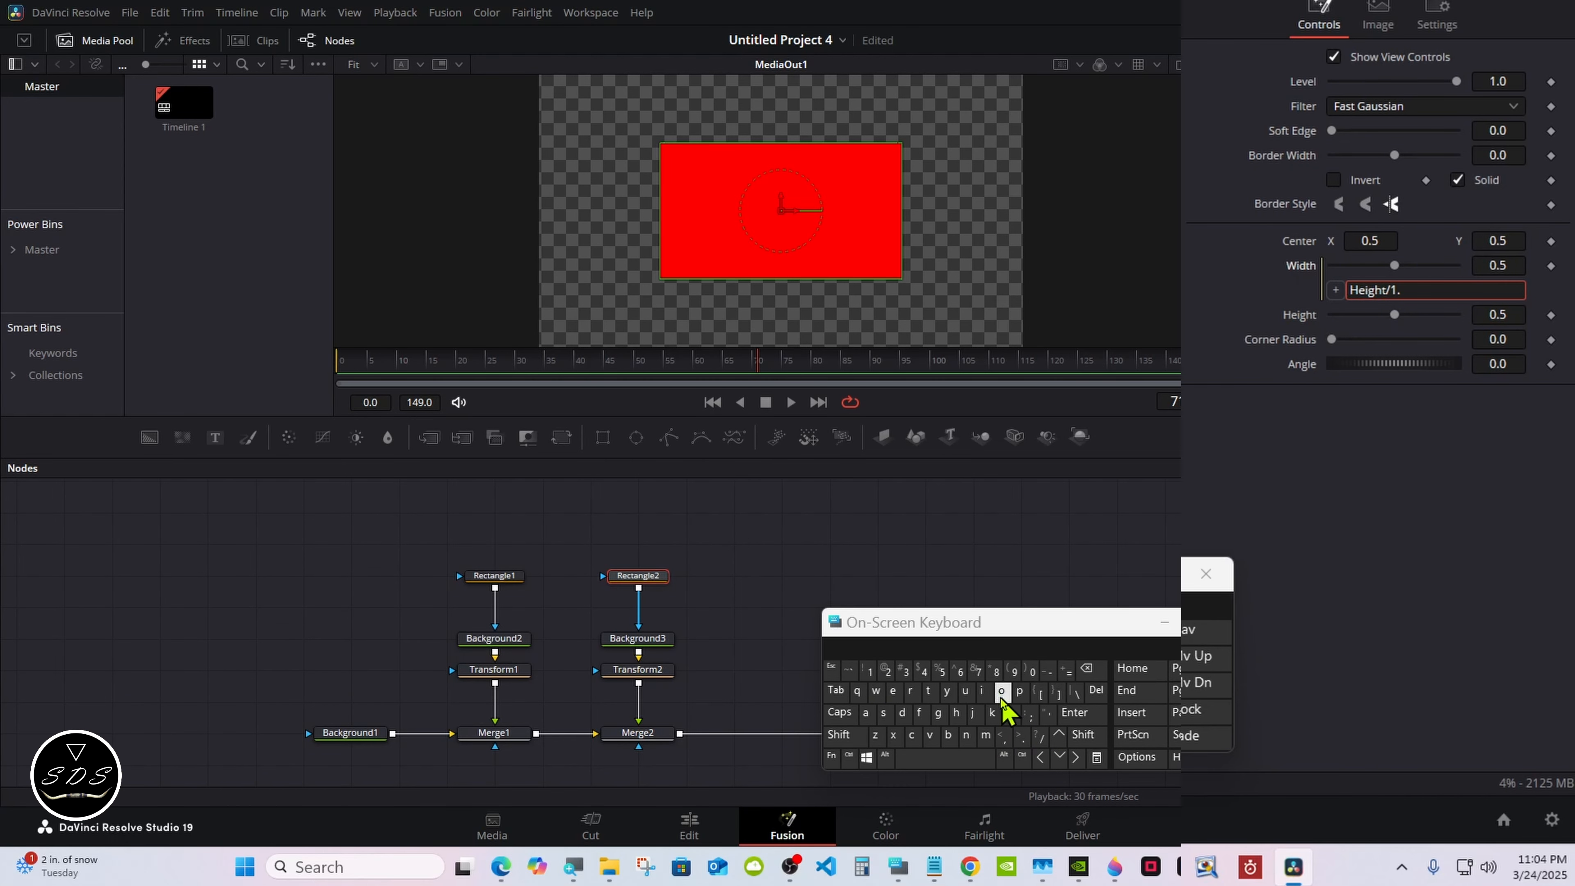
left_click(996, 670)
left_click(1075, 712)
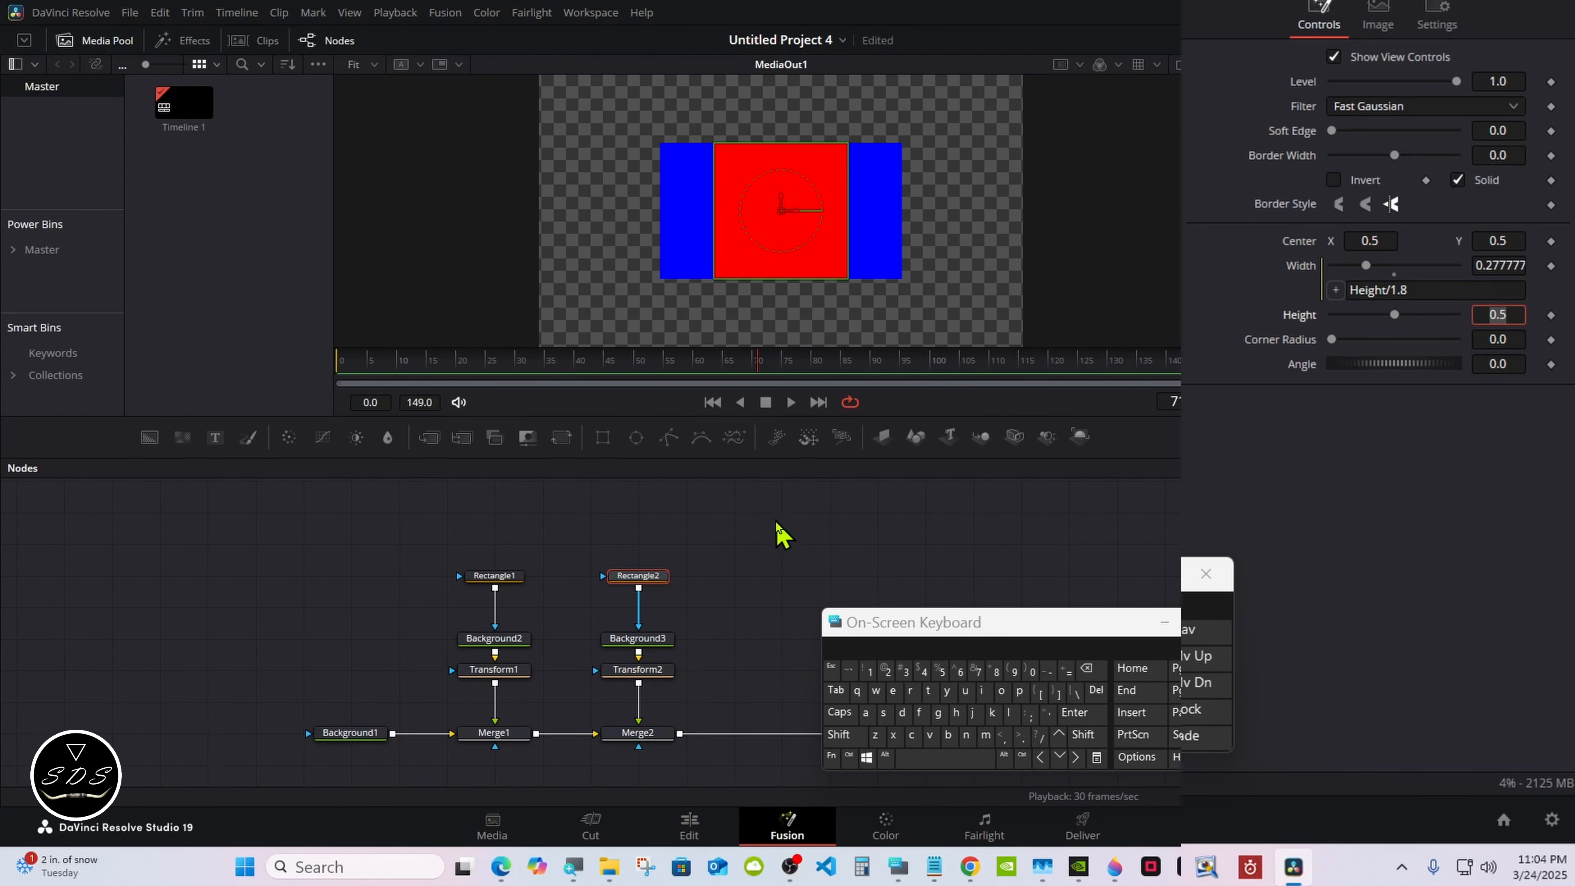
Add an expression to Rectangle1's Width that links it to the node's Height
left_click(499, 577)
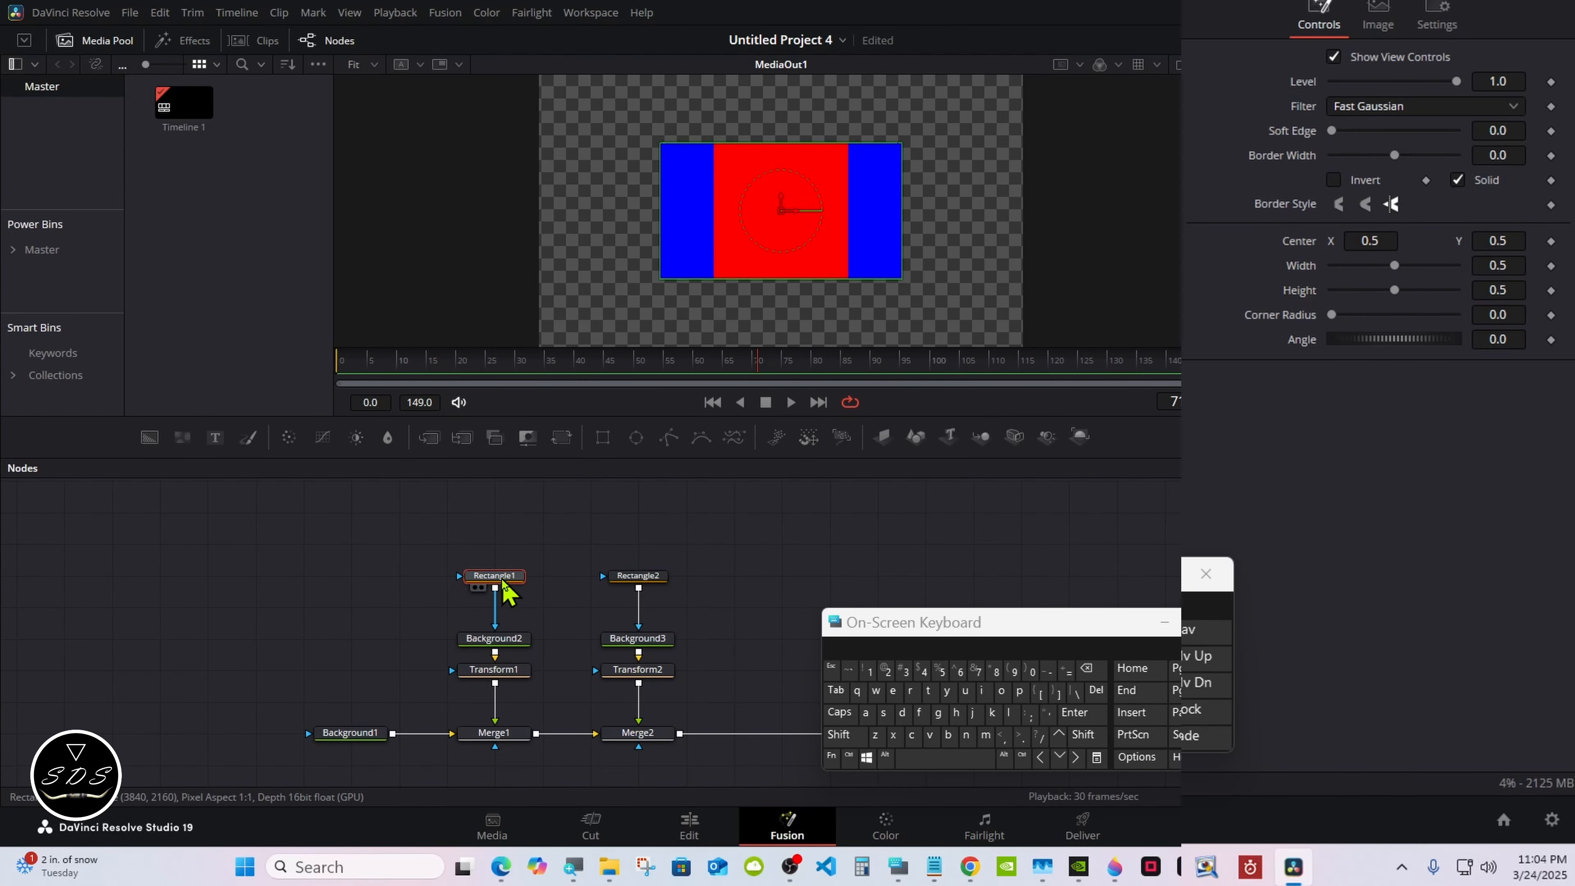
right_click(1309, 266)
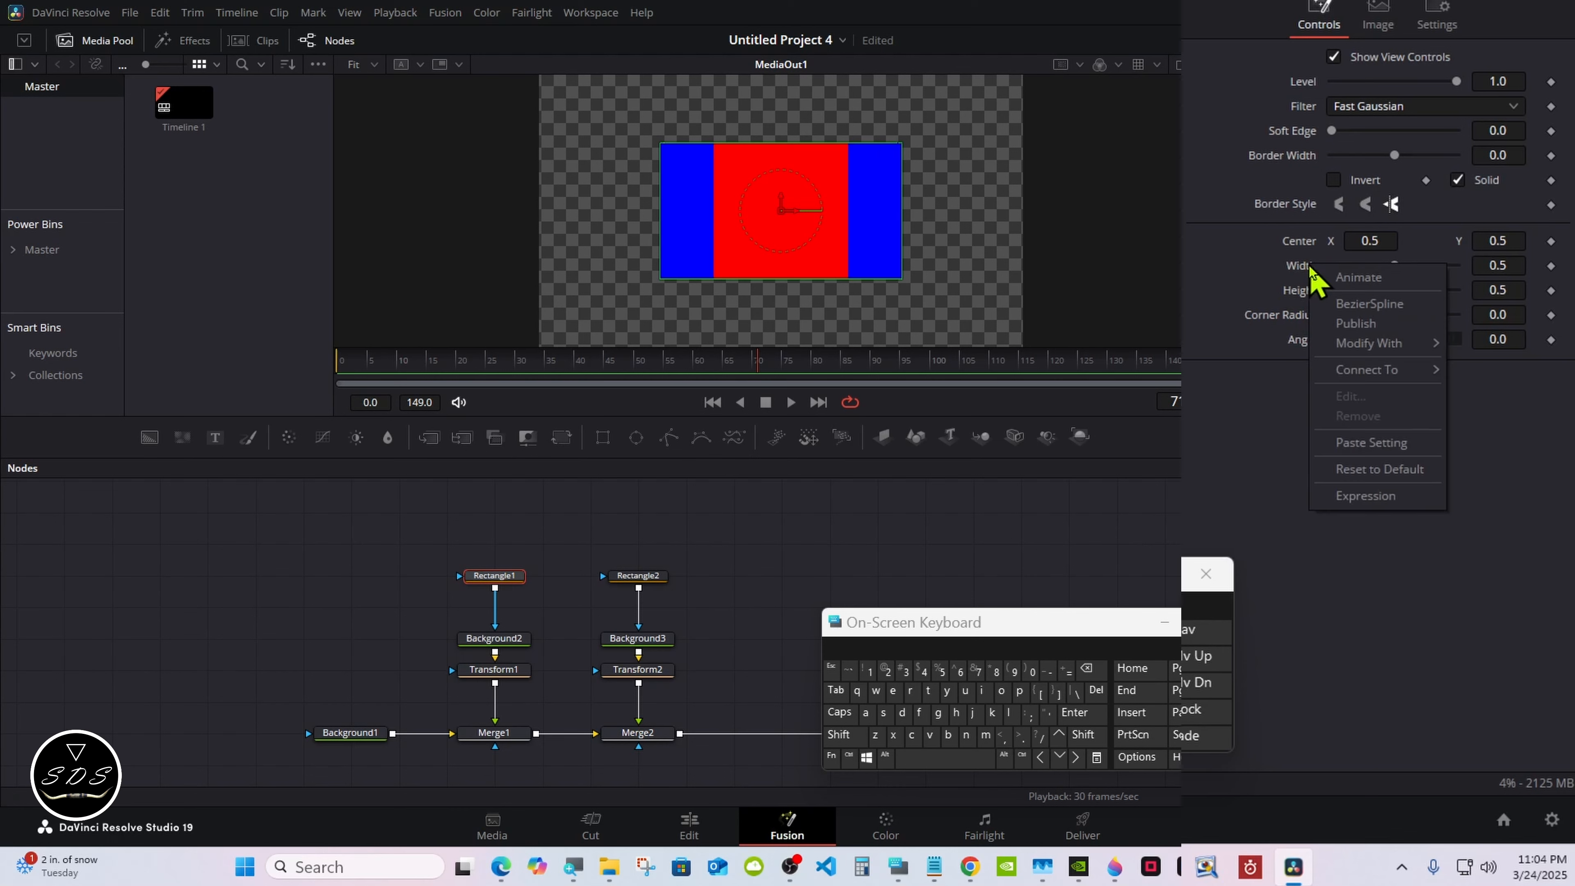
left_click(1369, 496)
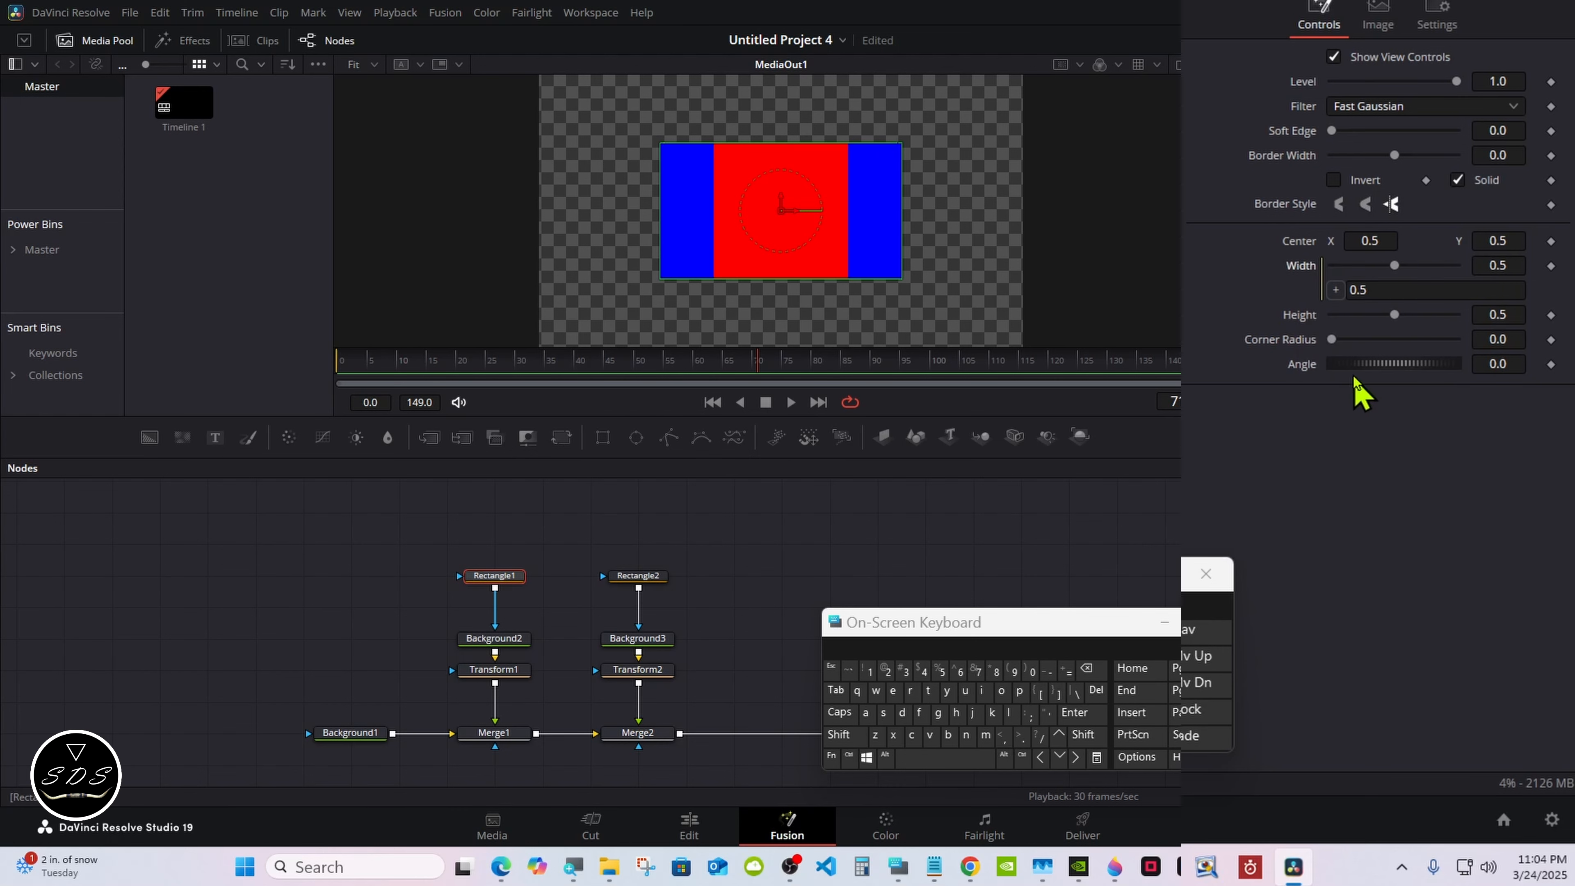
left_click_drag(1335, 291, 1298, 317)
left_click(1304, 394)
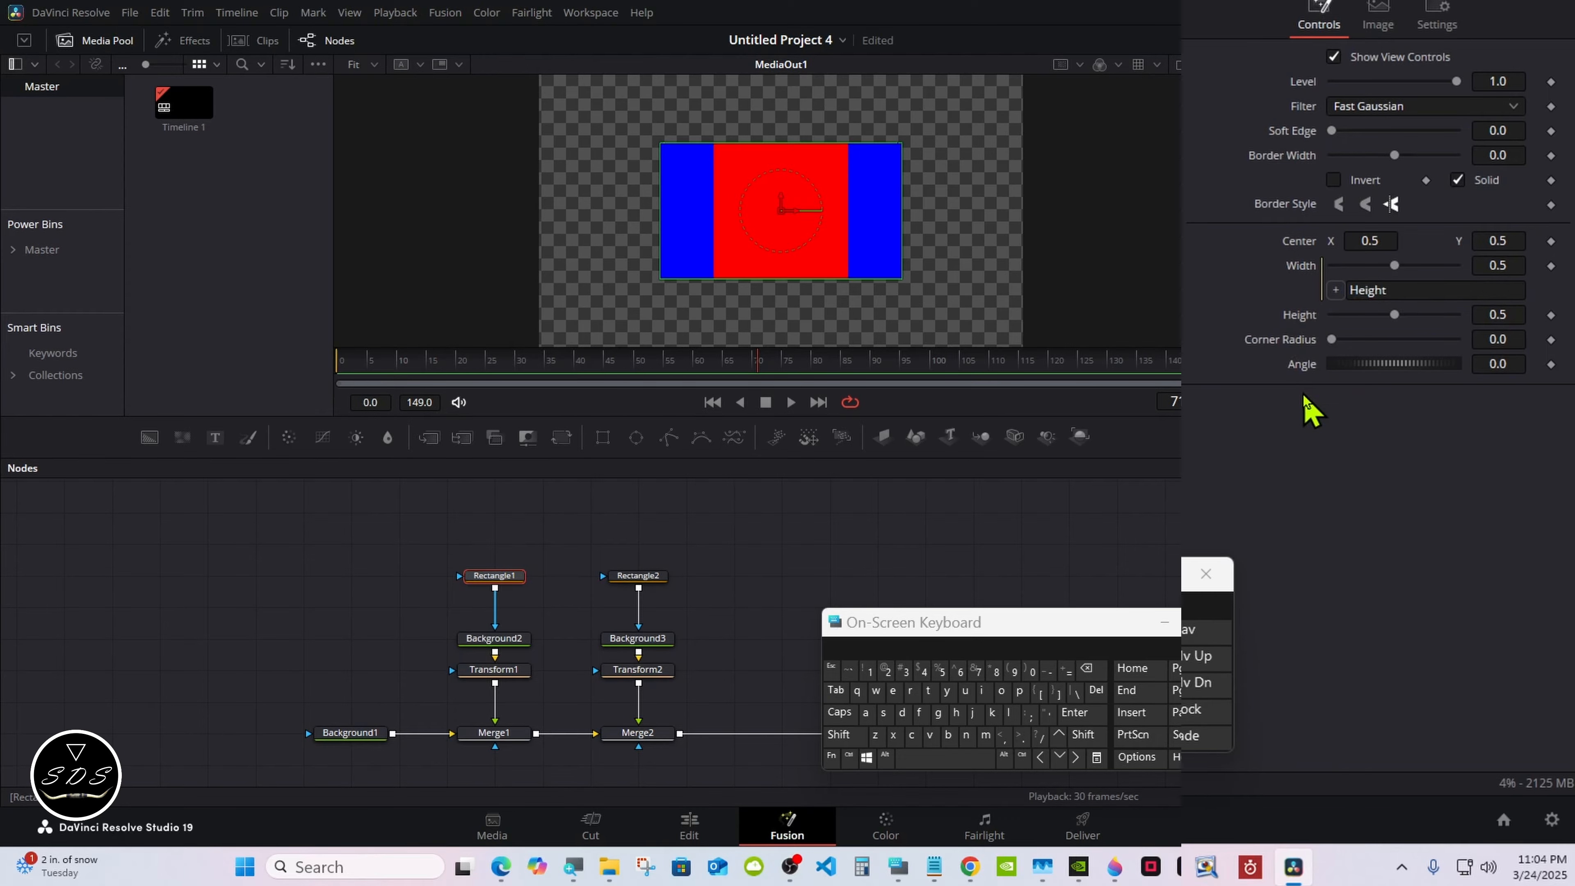
Extend Rectangle1's Width expression to Height/1.8
left_click(1397, 290)
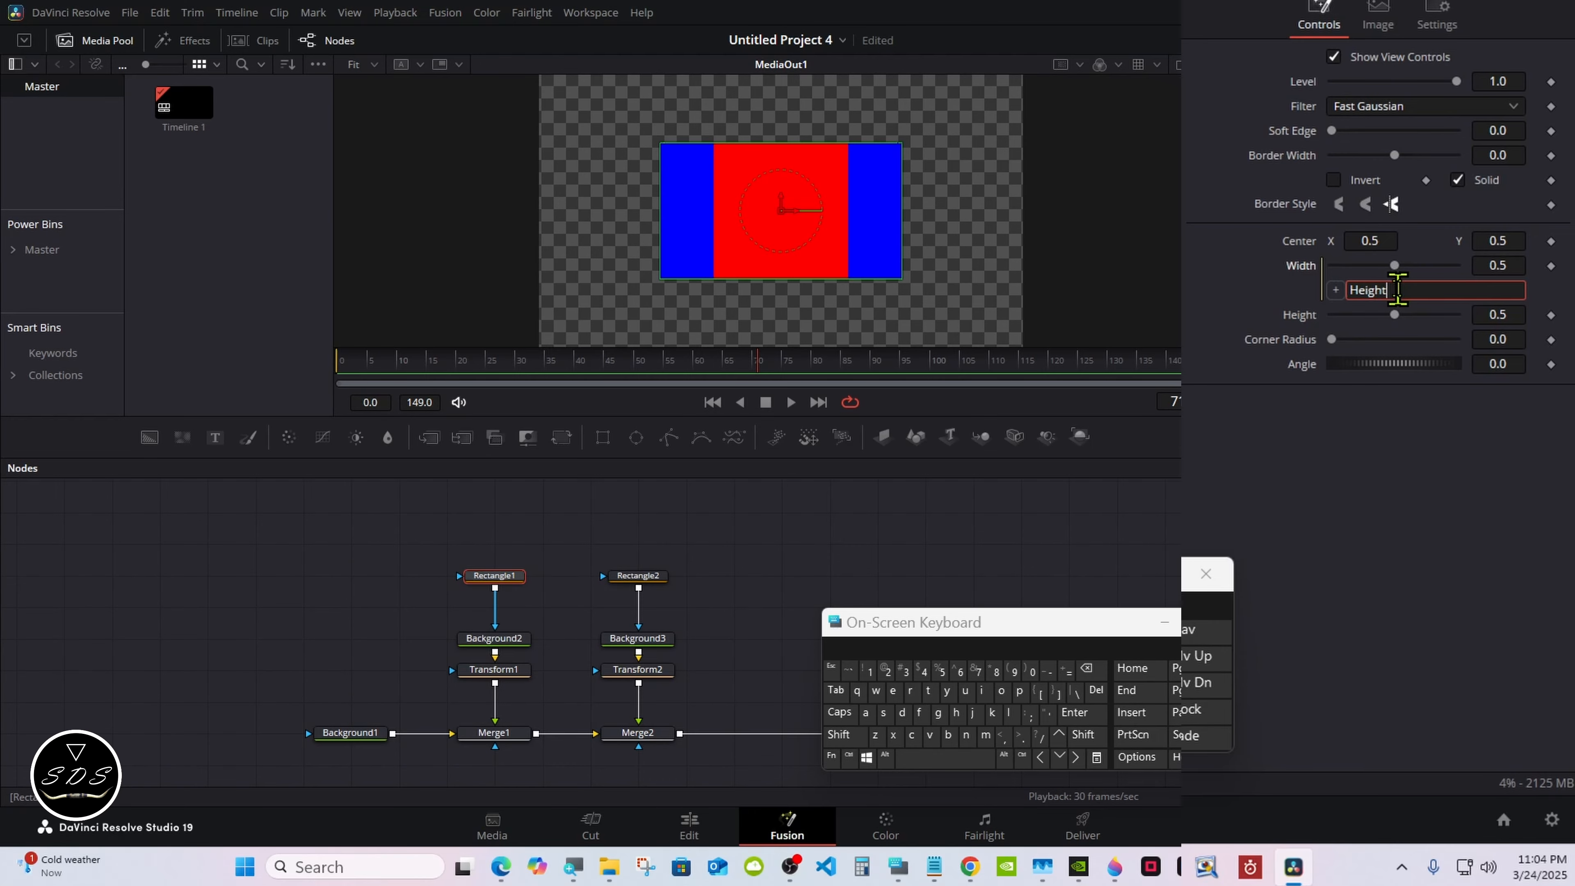
left_click(1040, 736)
left_click(869, 670)
left_click(1020, 735)
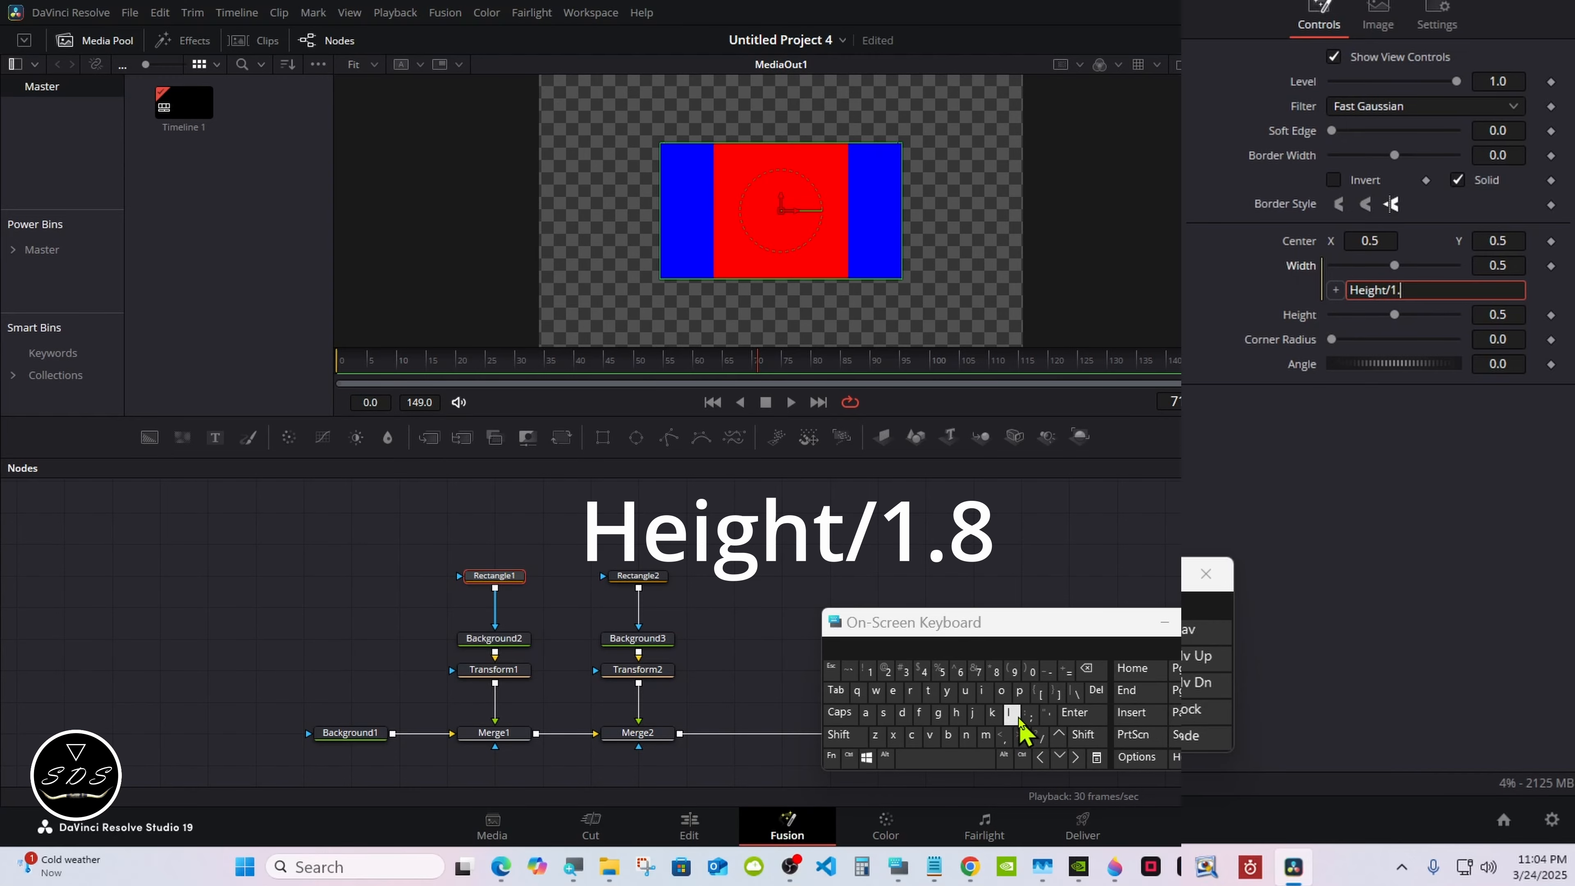
left_click(995, 670)
left_click(1074, 713)
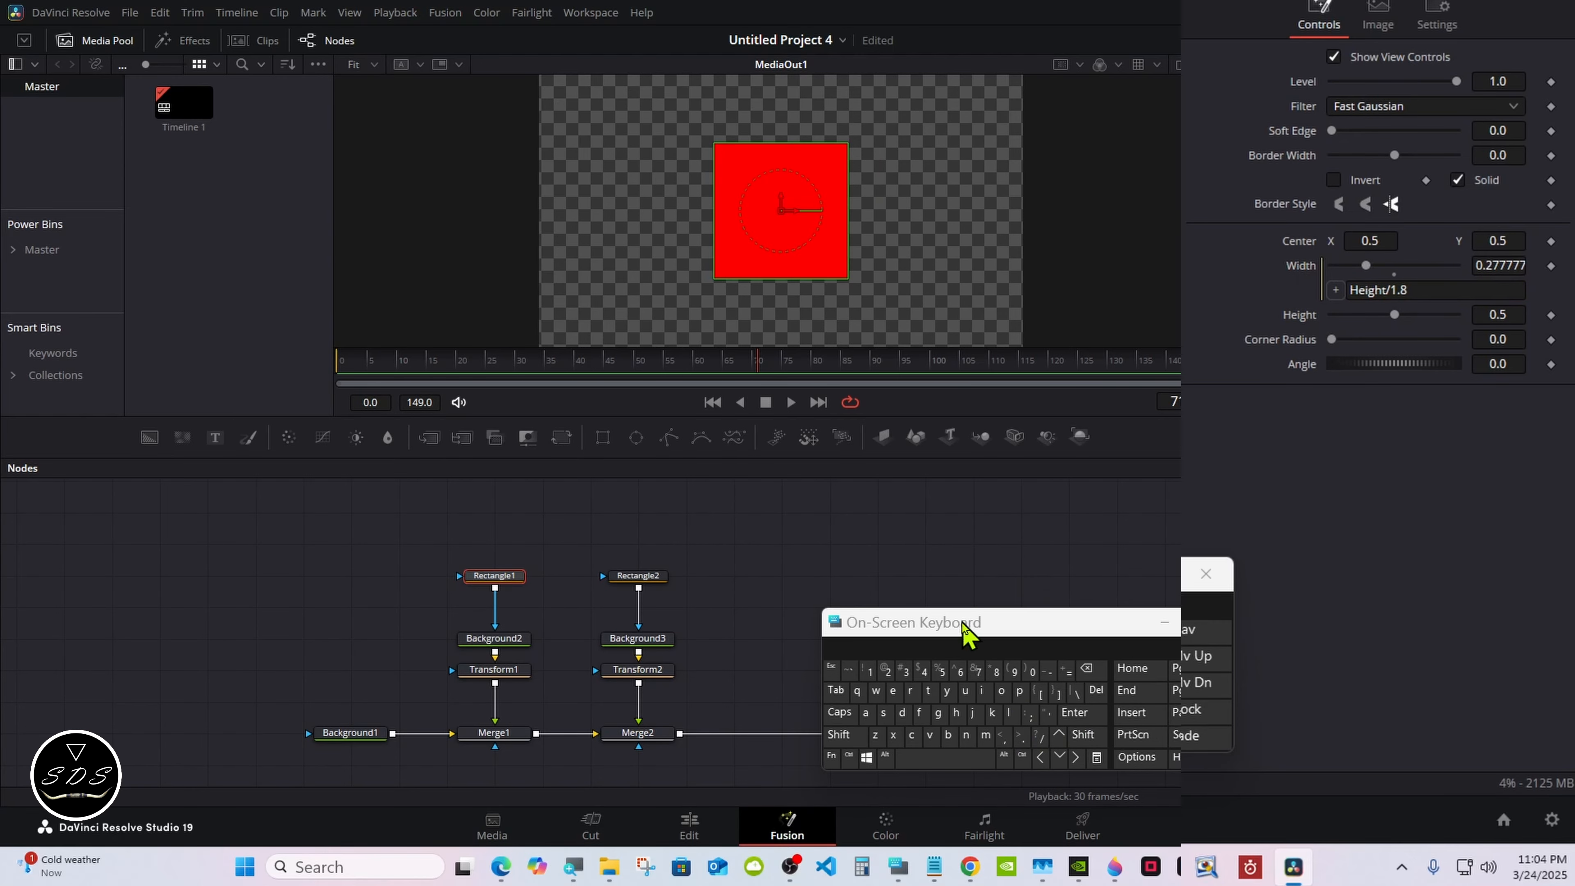
Pin the controls of Transform2 and Transform1 so both show together, keep the On-Screen Keyboard clear of them, and select Transform2
left_click_drag(959, 626, 1071, 626)
left_click(502, 675)
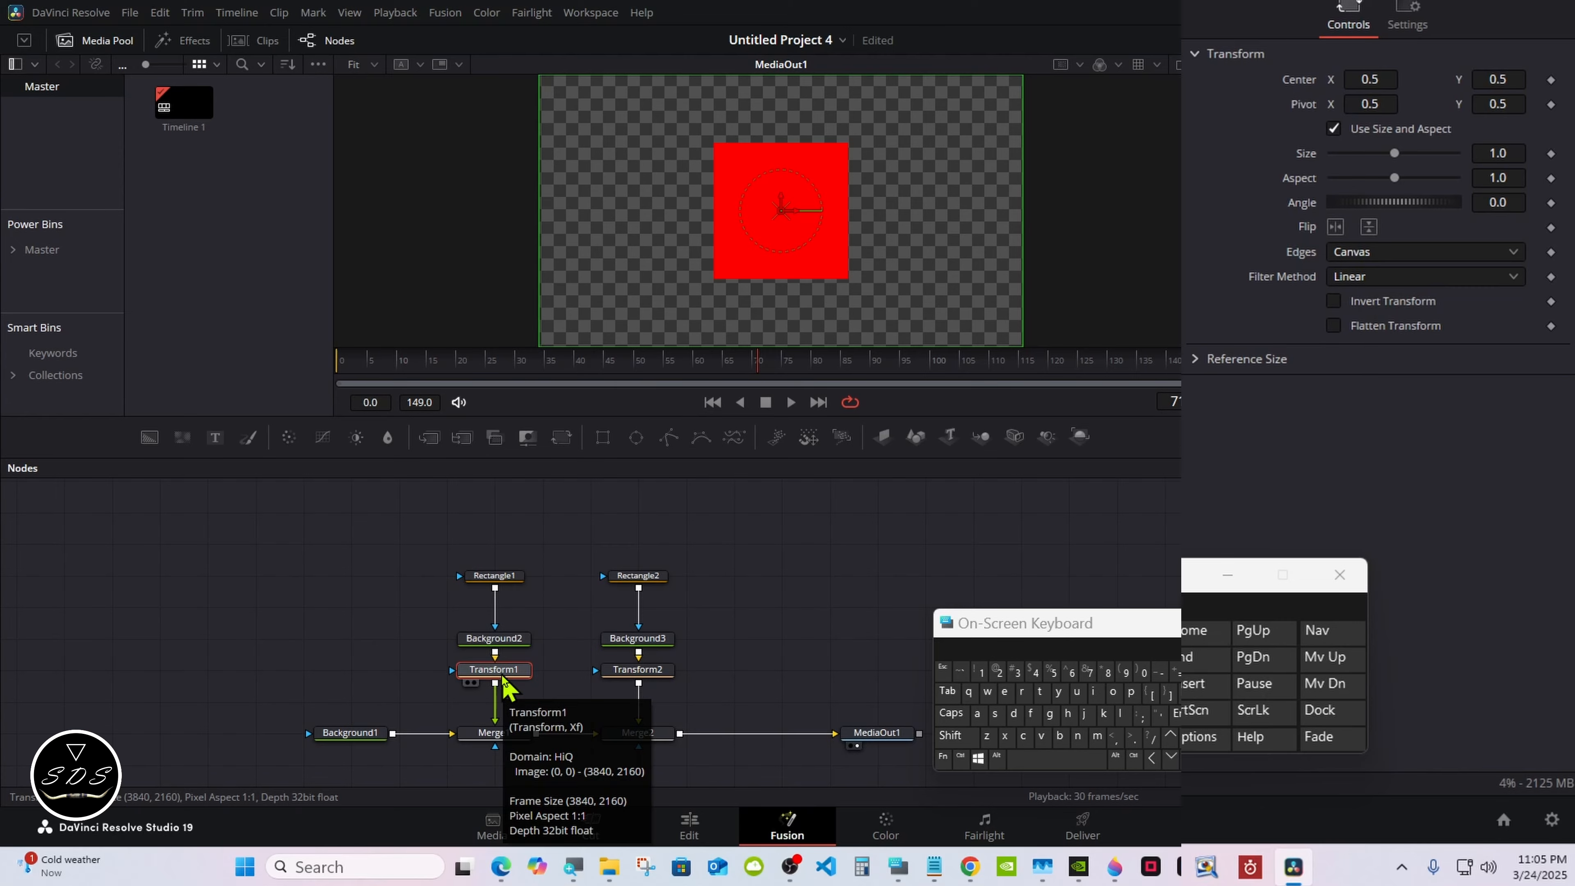
left_click(648, 675)
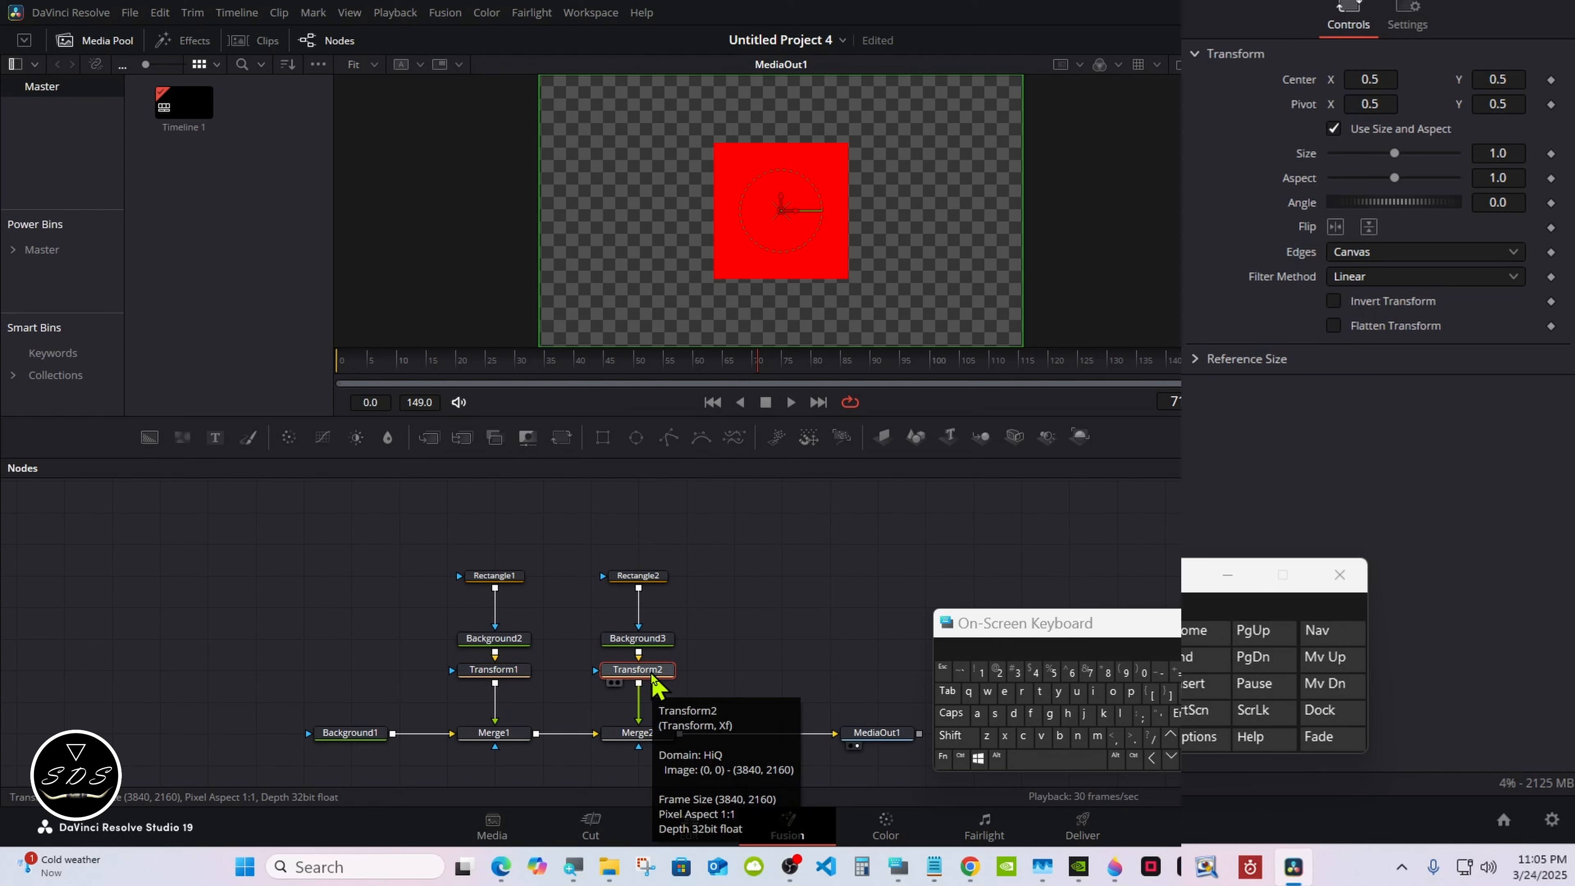
left_click_drag(1092, 628, 955, 629)
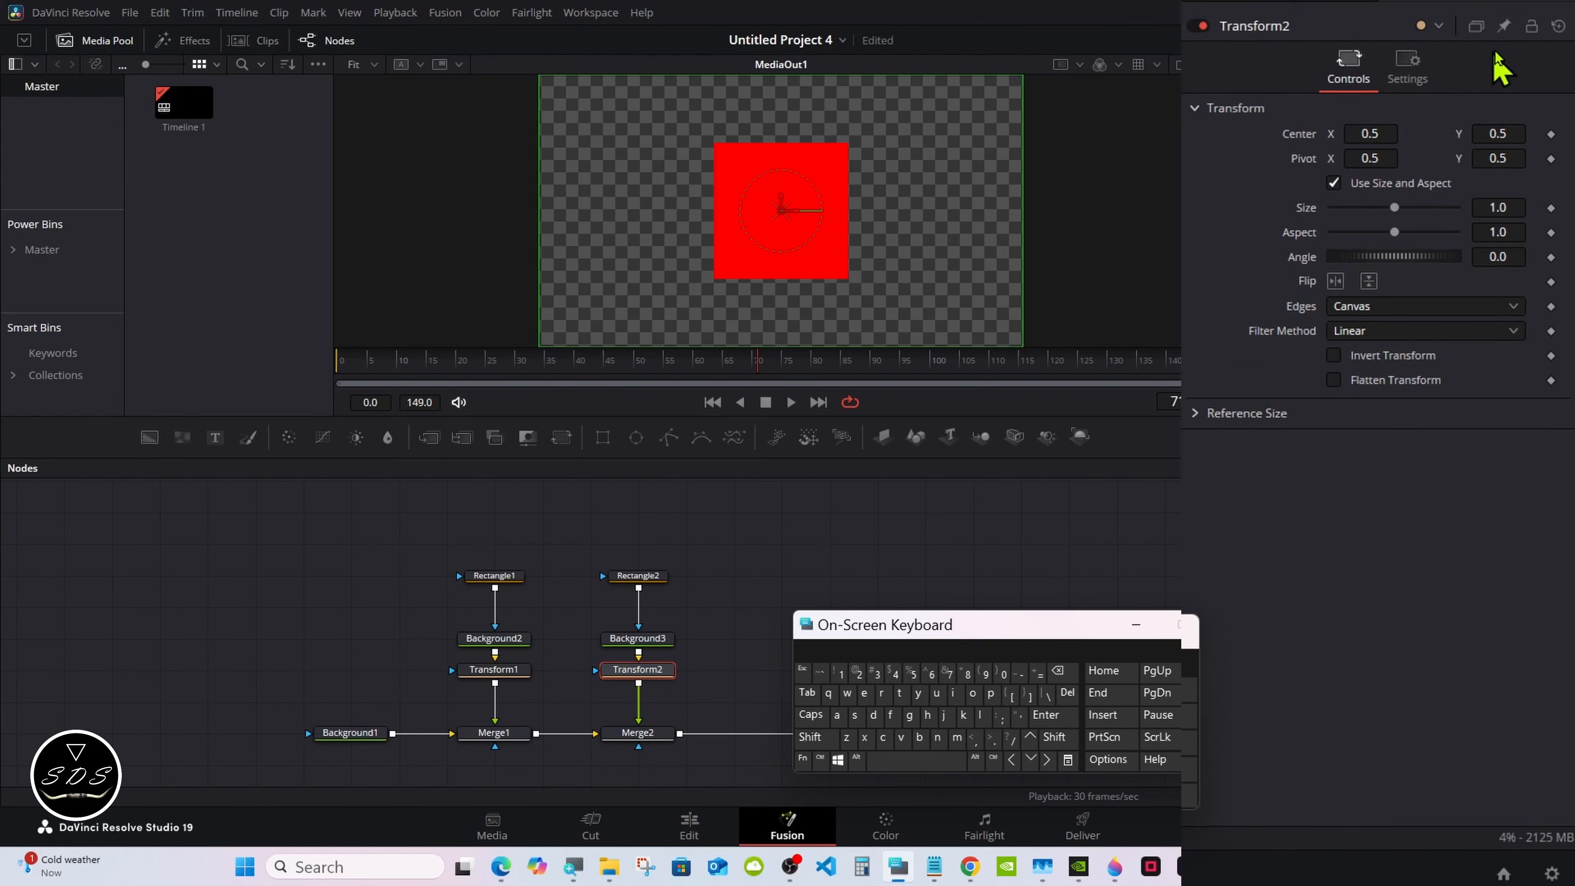
left_click(1507, 27)
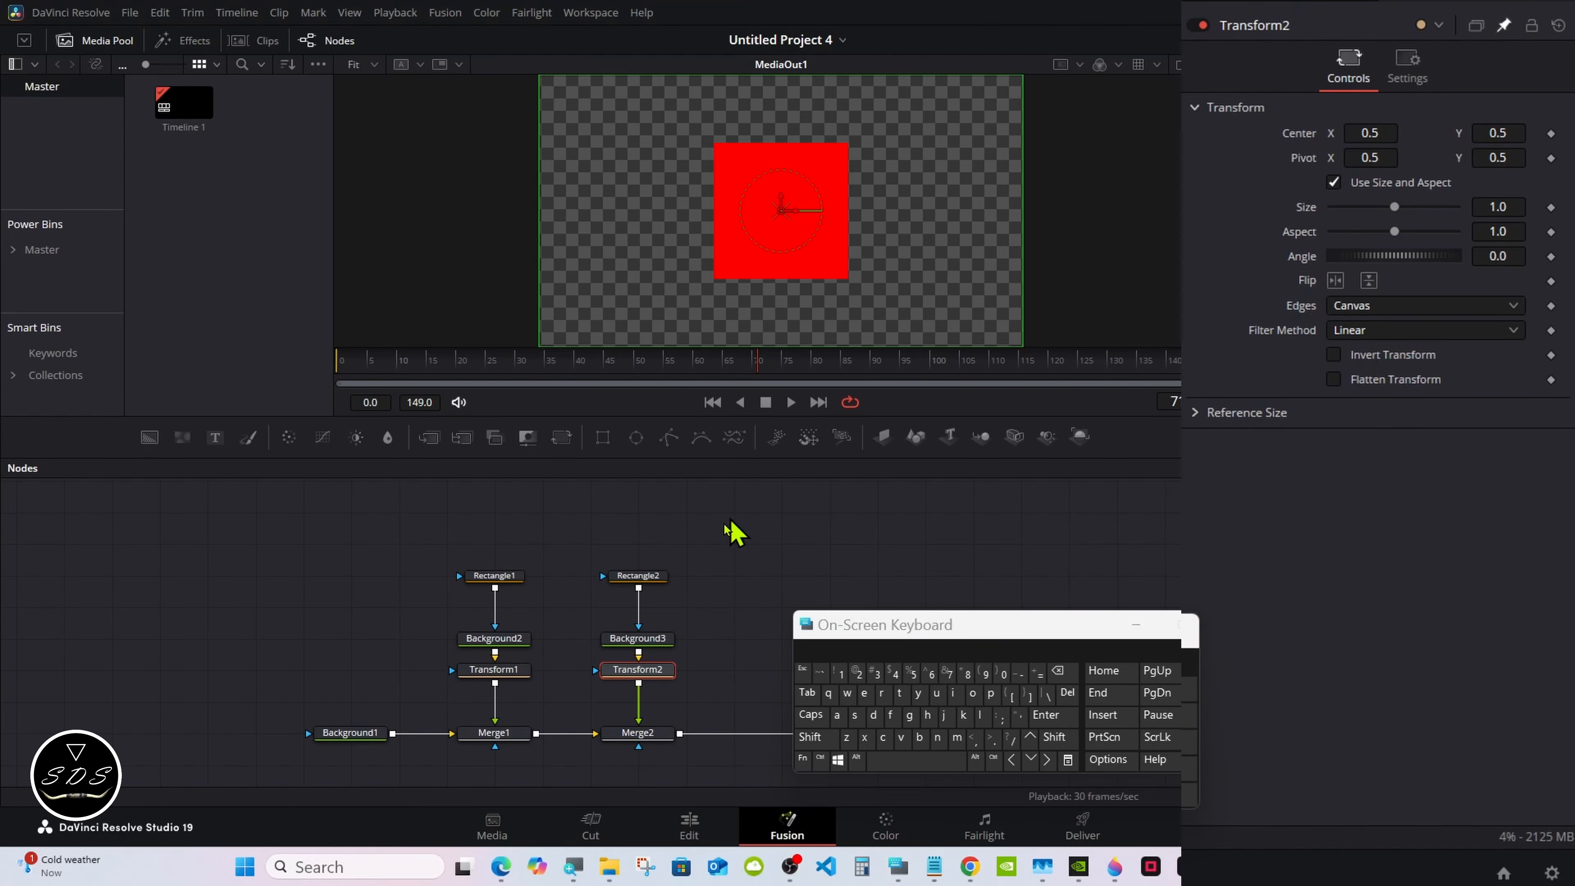
left_click(518, 671)
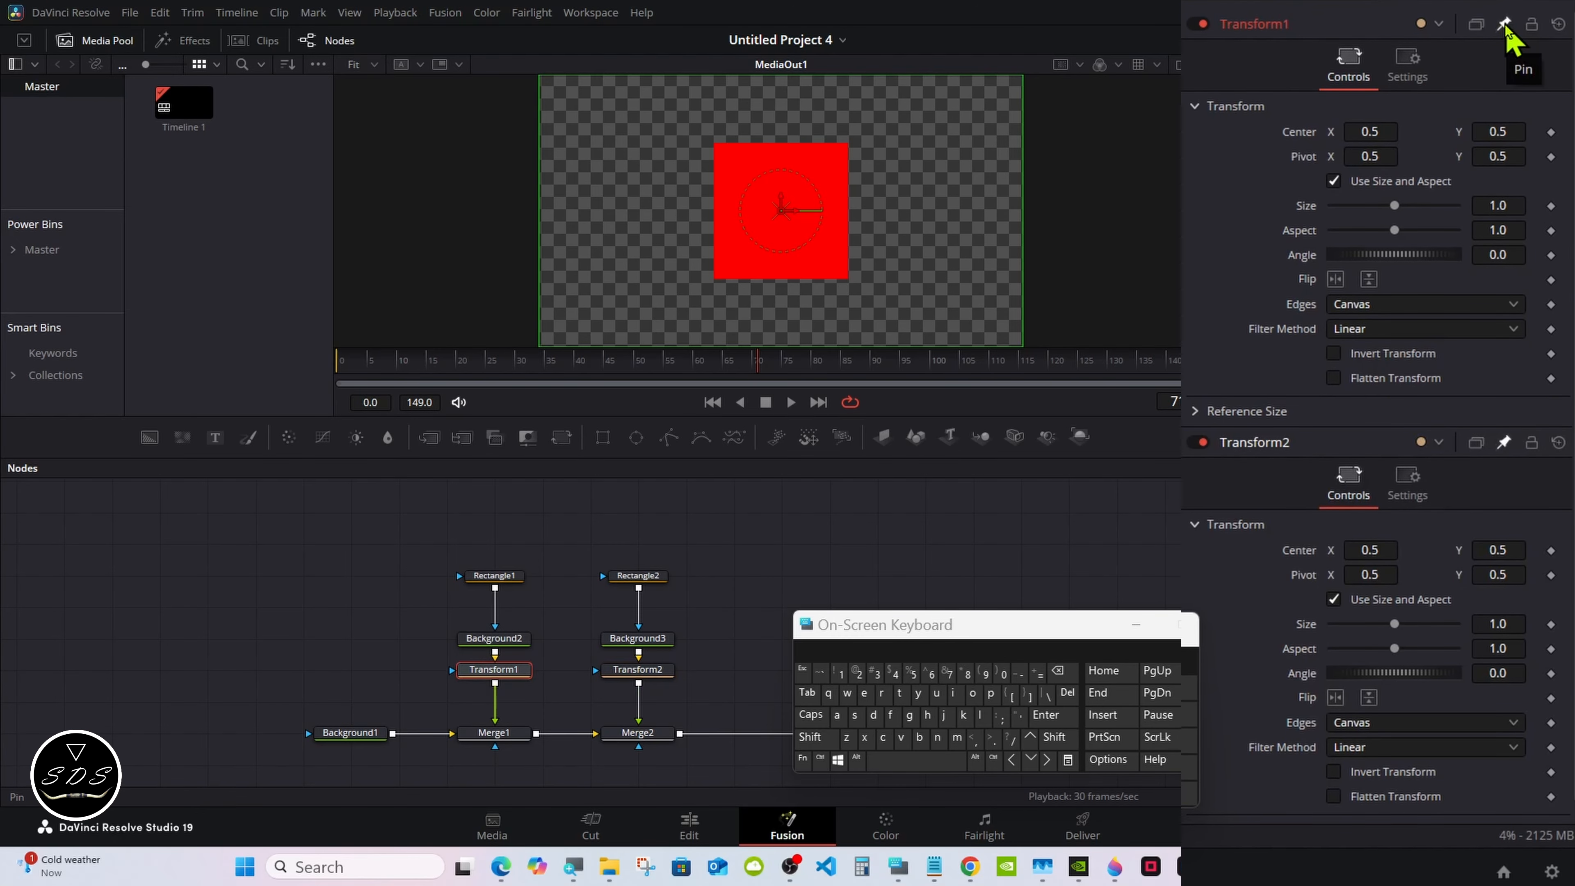
left_click_drag(1089, 621, 1026, 625)
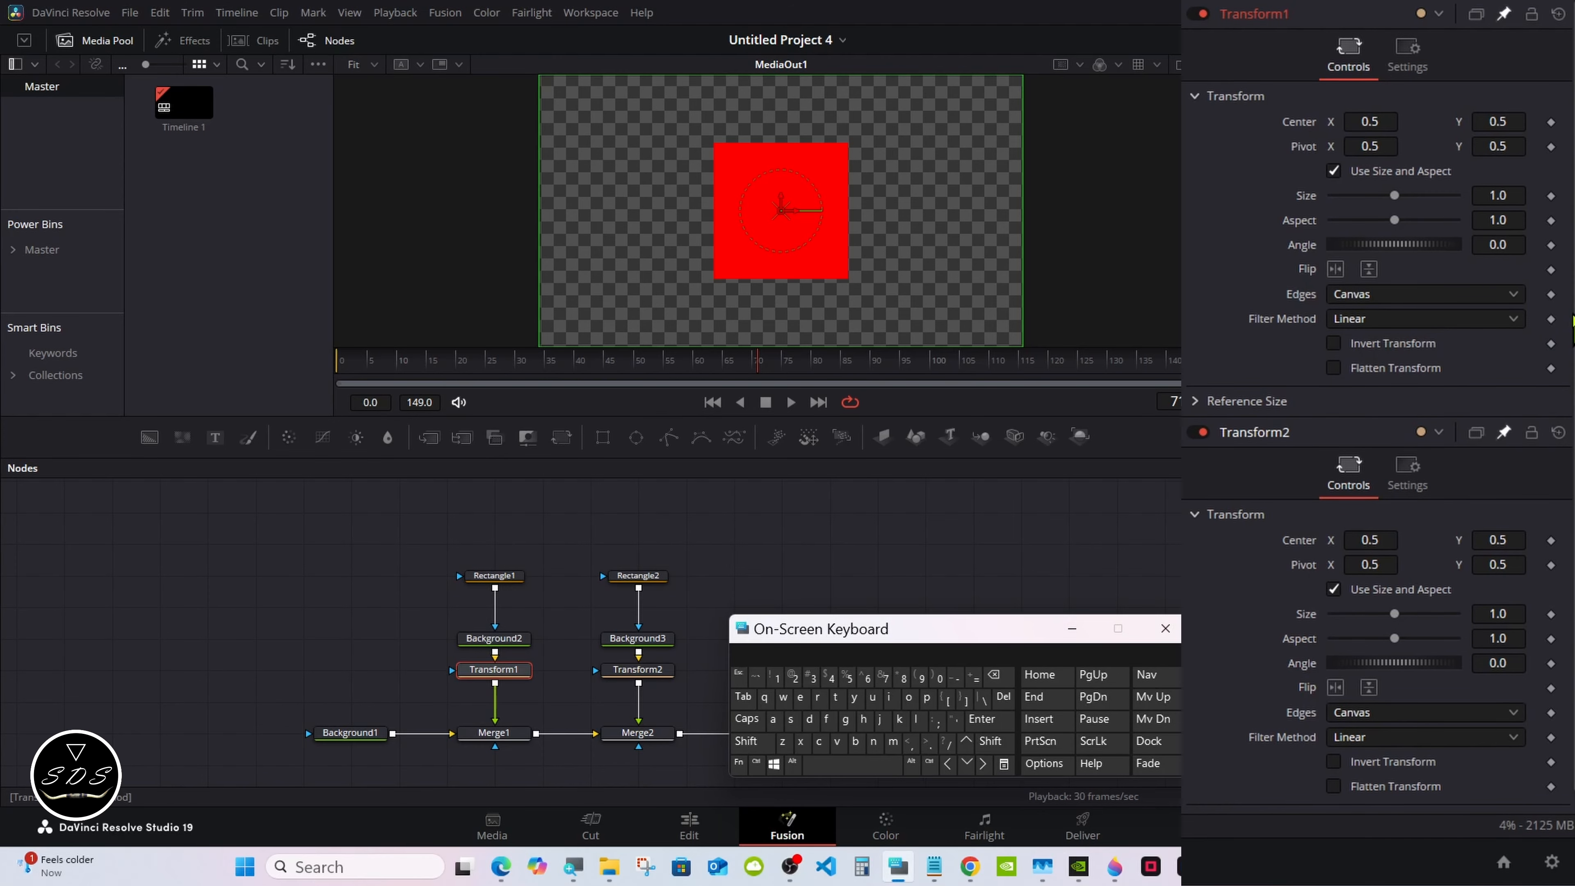
scroll(1479, 387, "down", 1)
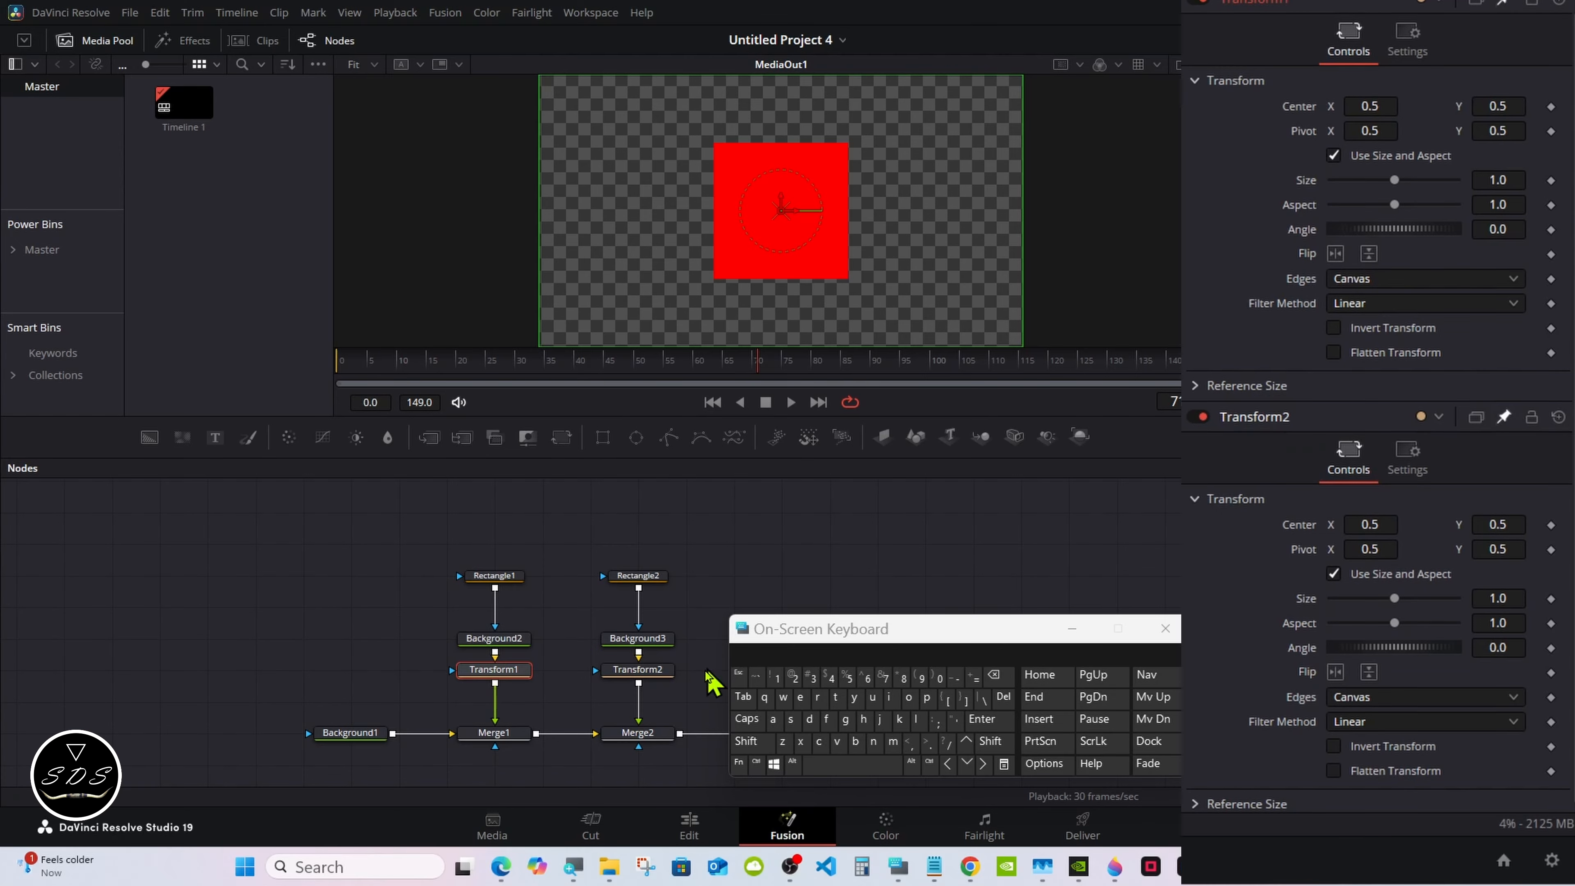
left_click(654, 672)
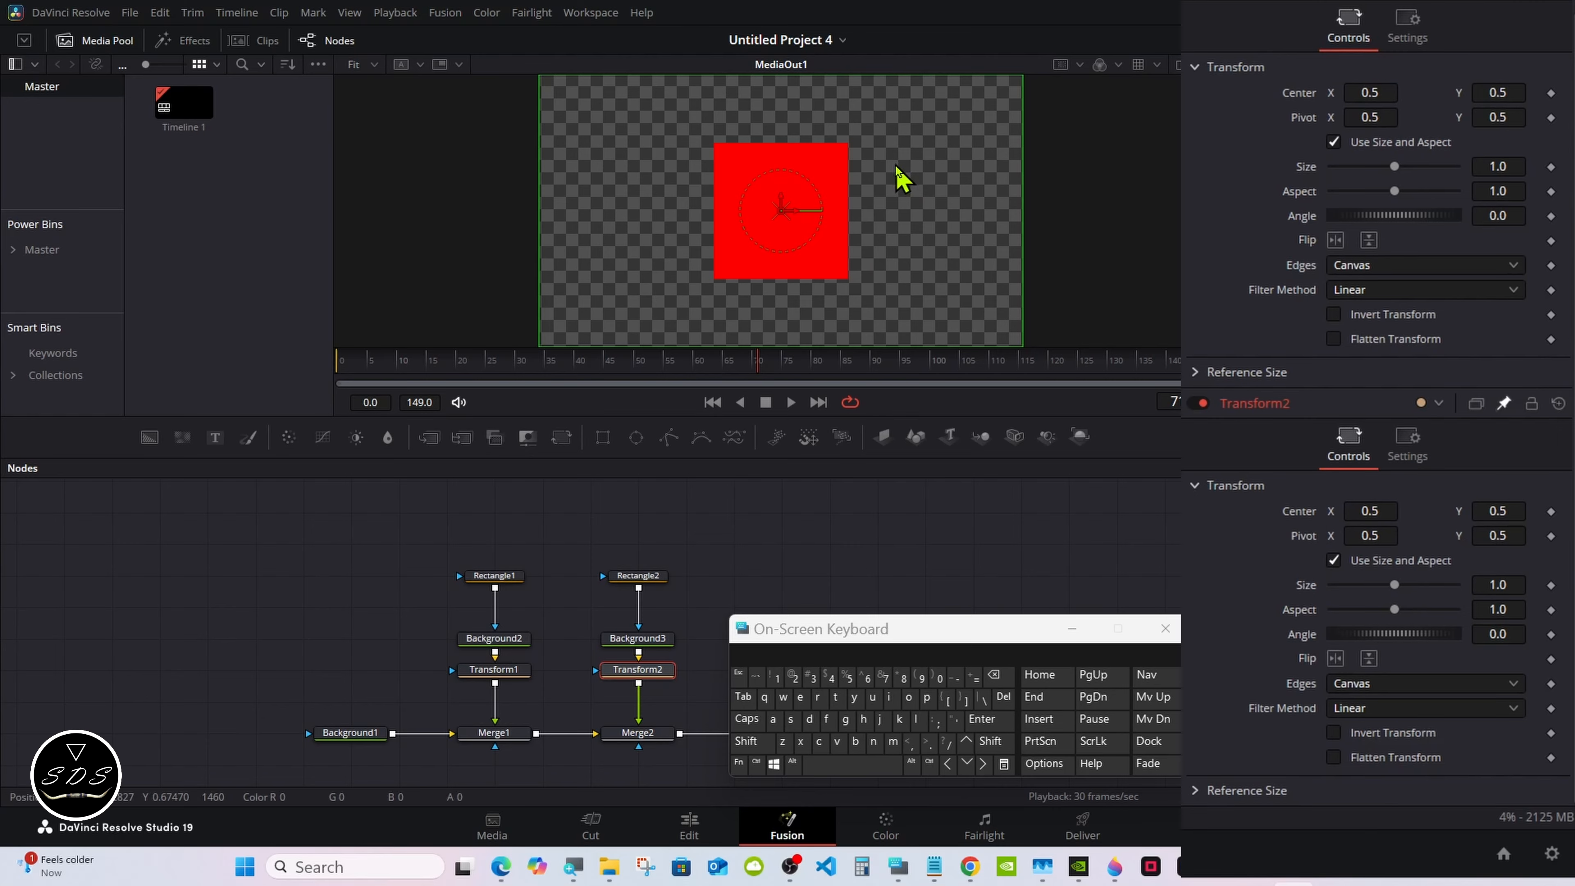
Add an expression to Transform2's Center and set it to Point(0.75, 0.5)
right_click(1302, 518)
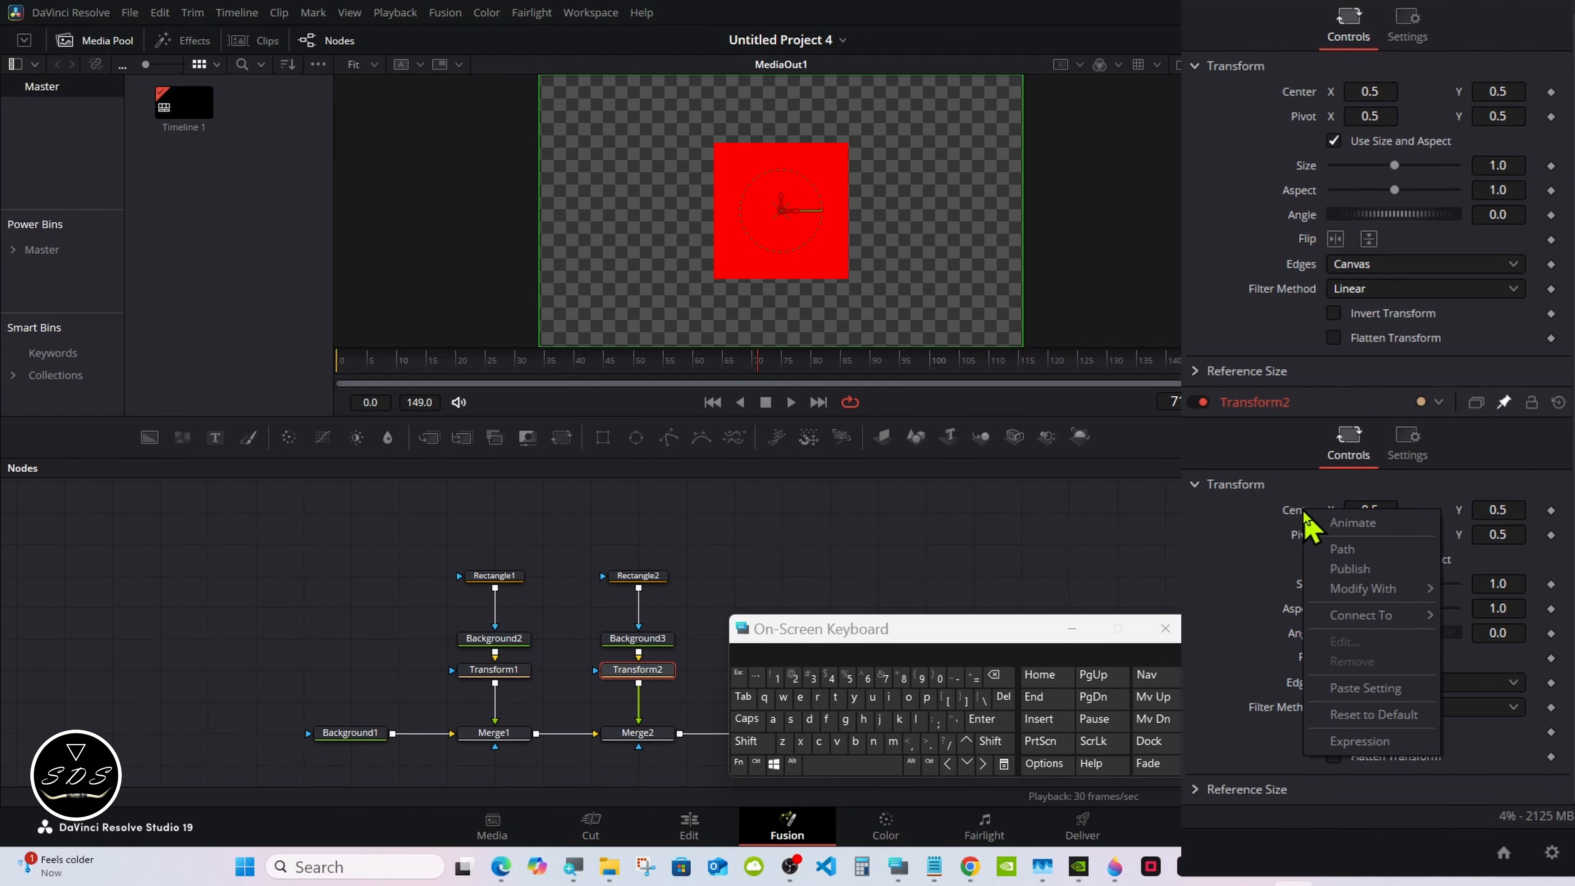
left_click(1347, 749)
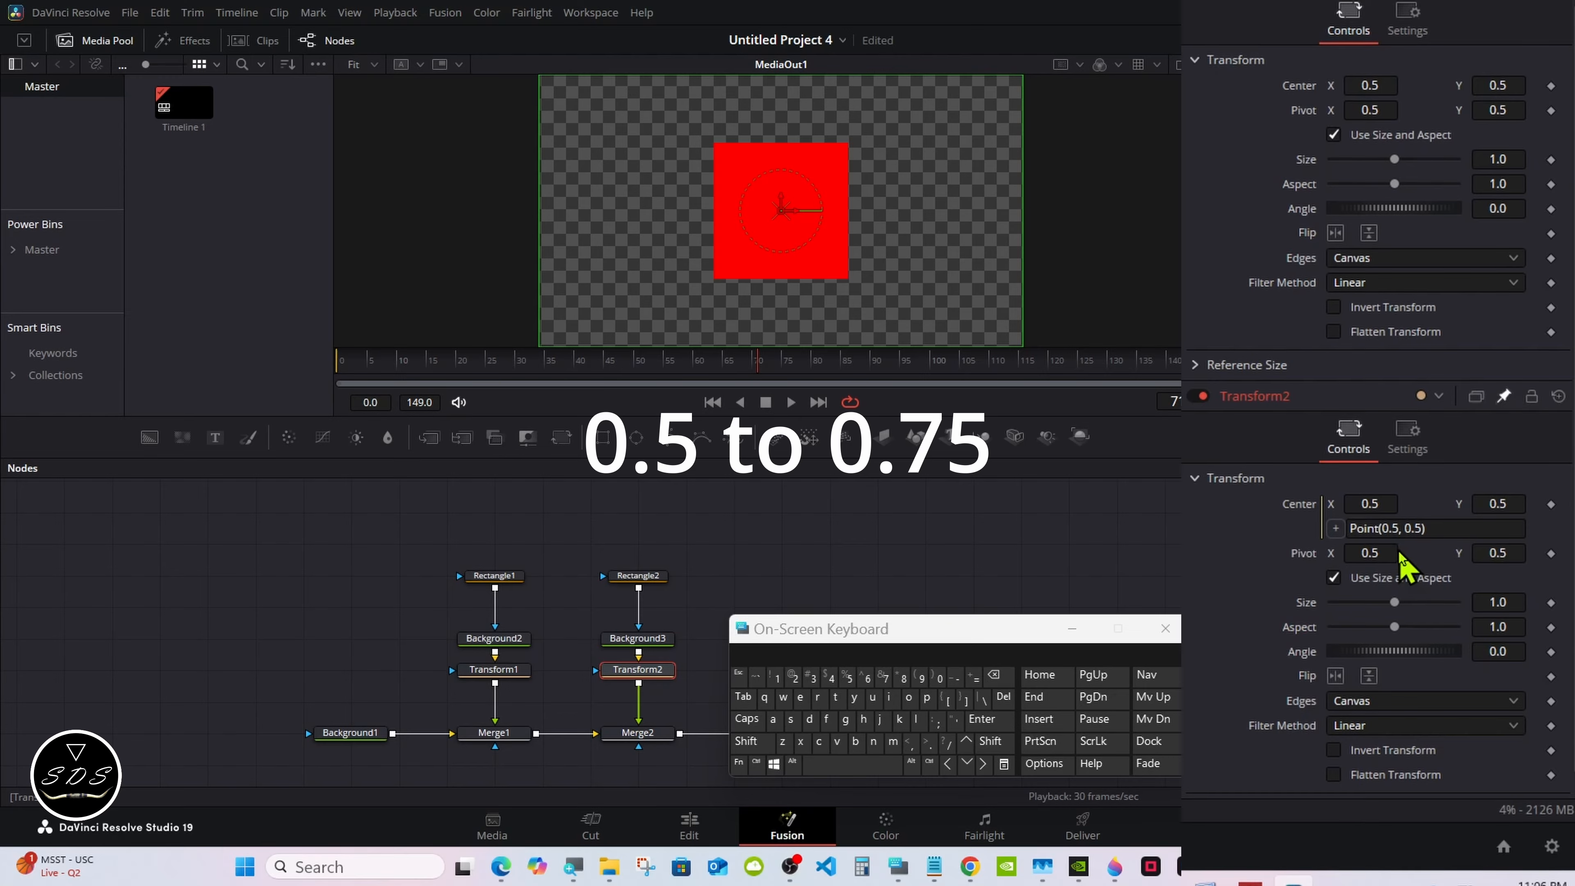
left_click(1392, 527)
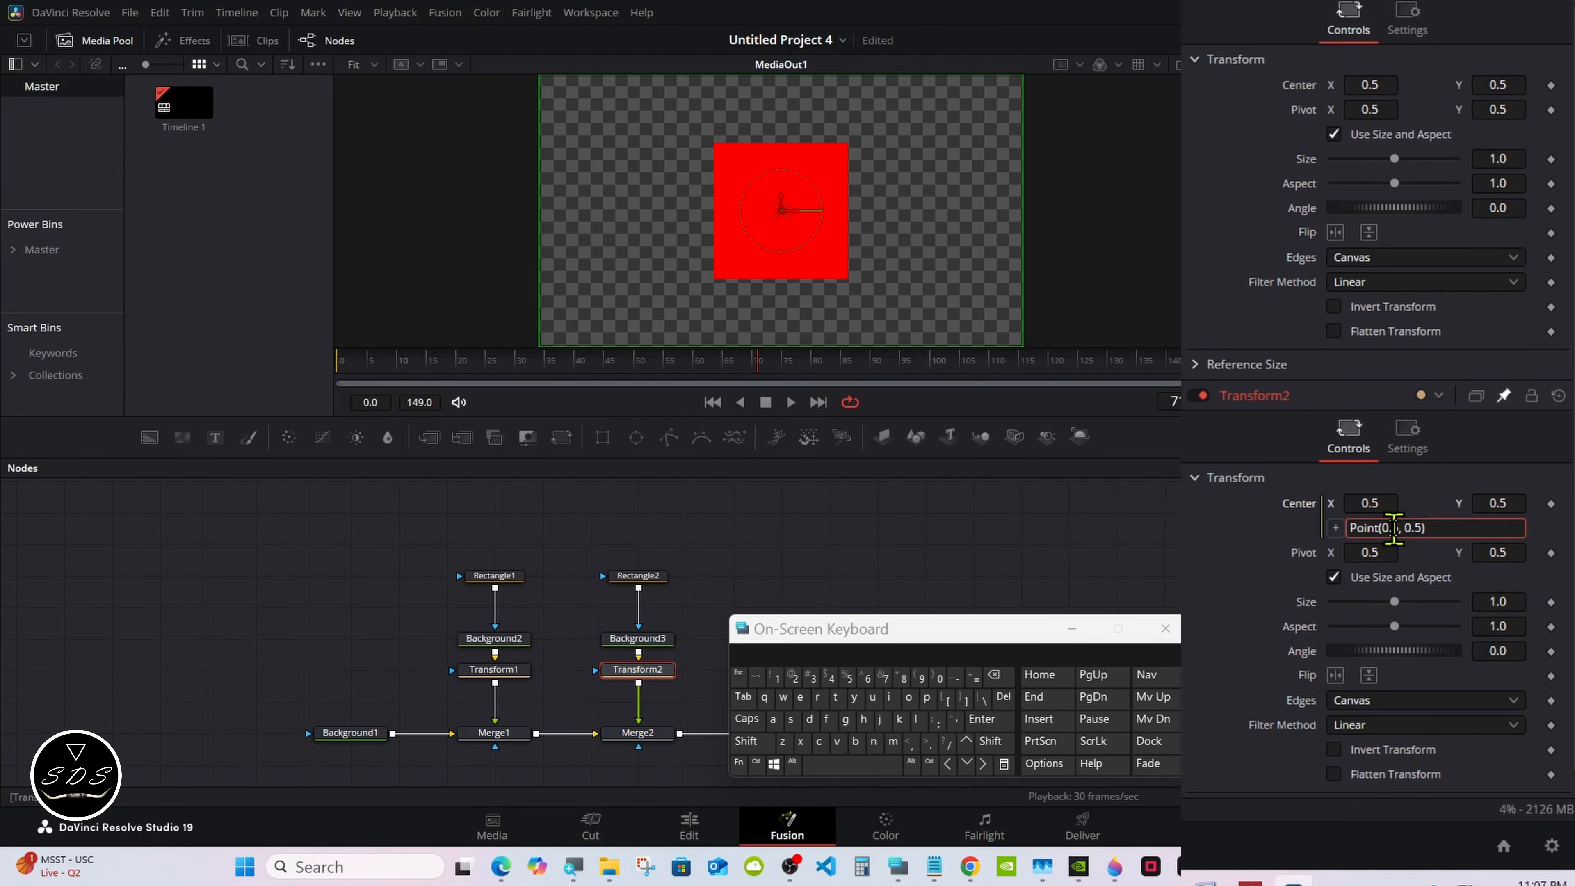
left_click(888, 682)
left_click(979, 722)
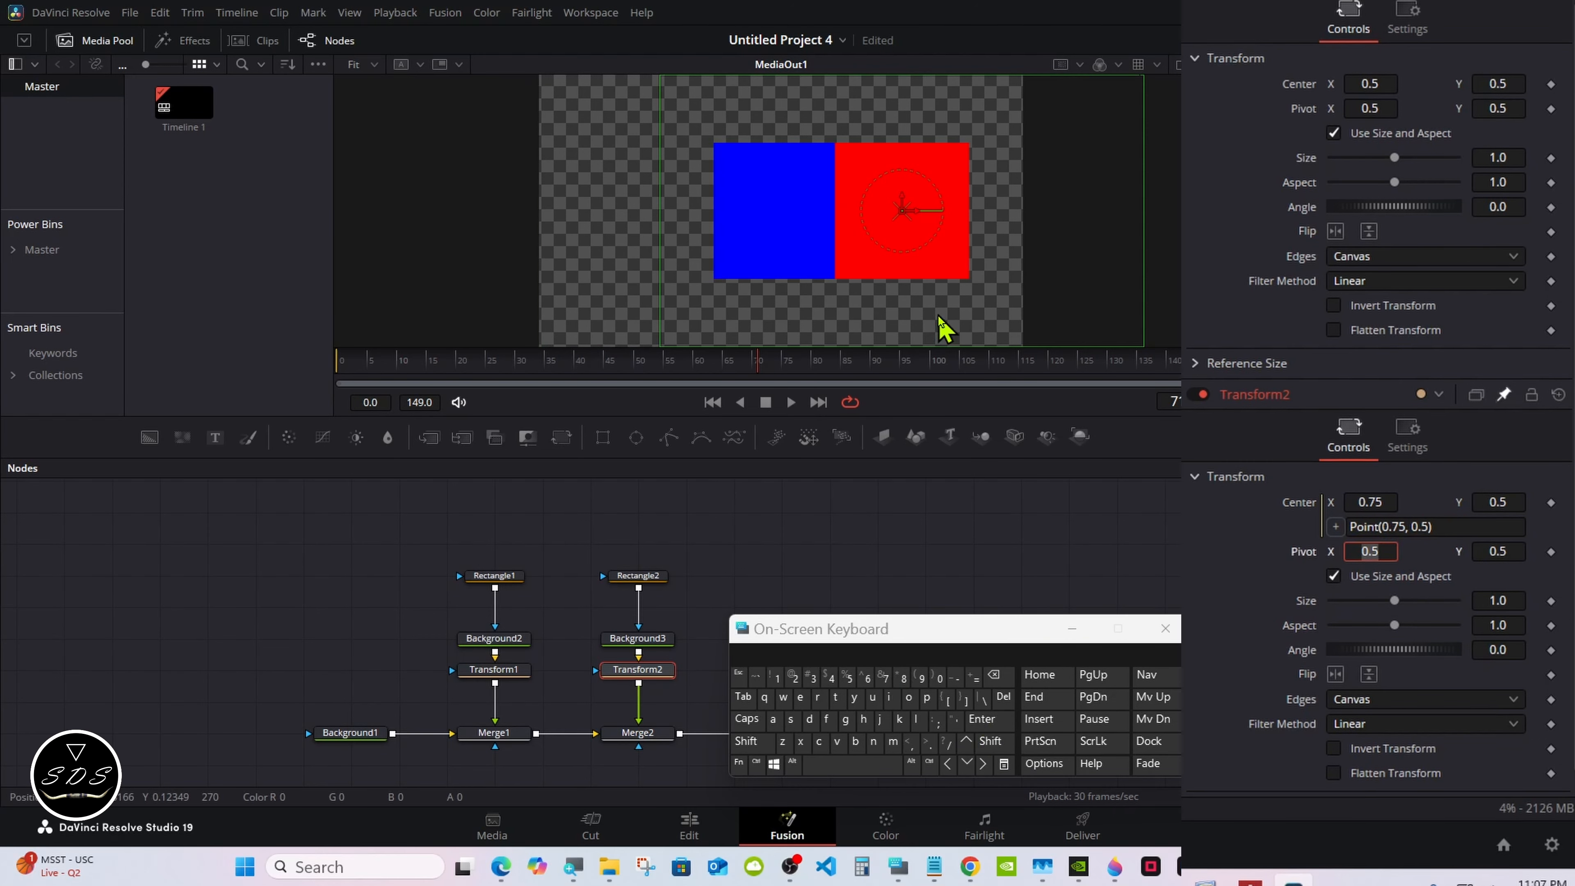
left_click(1230, 558)
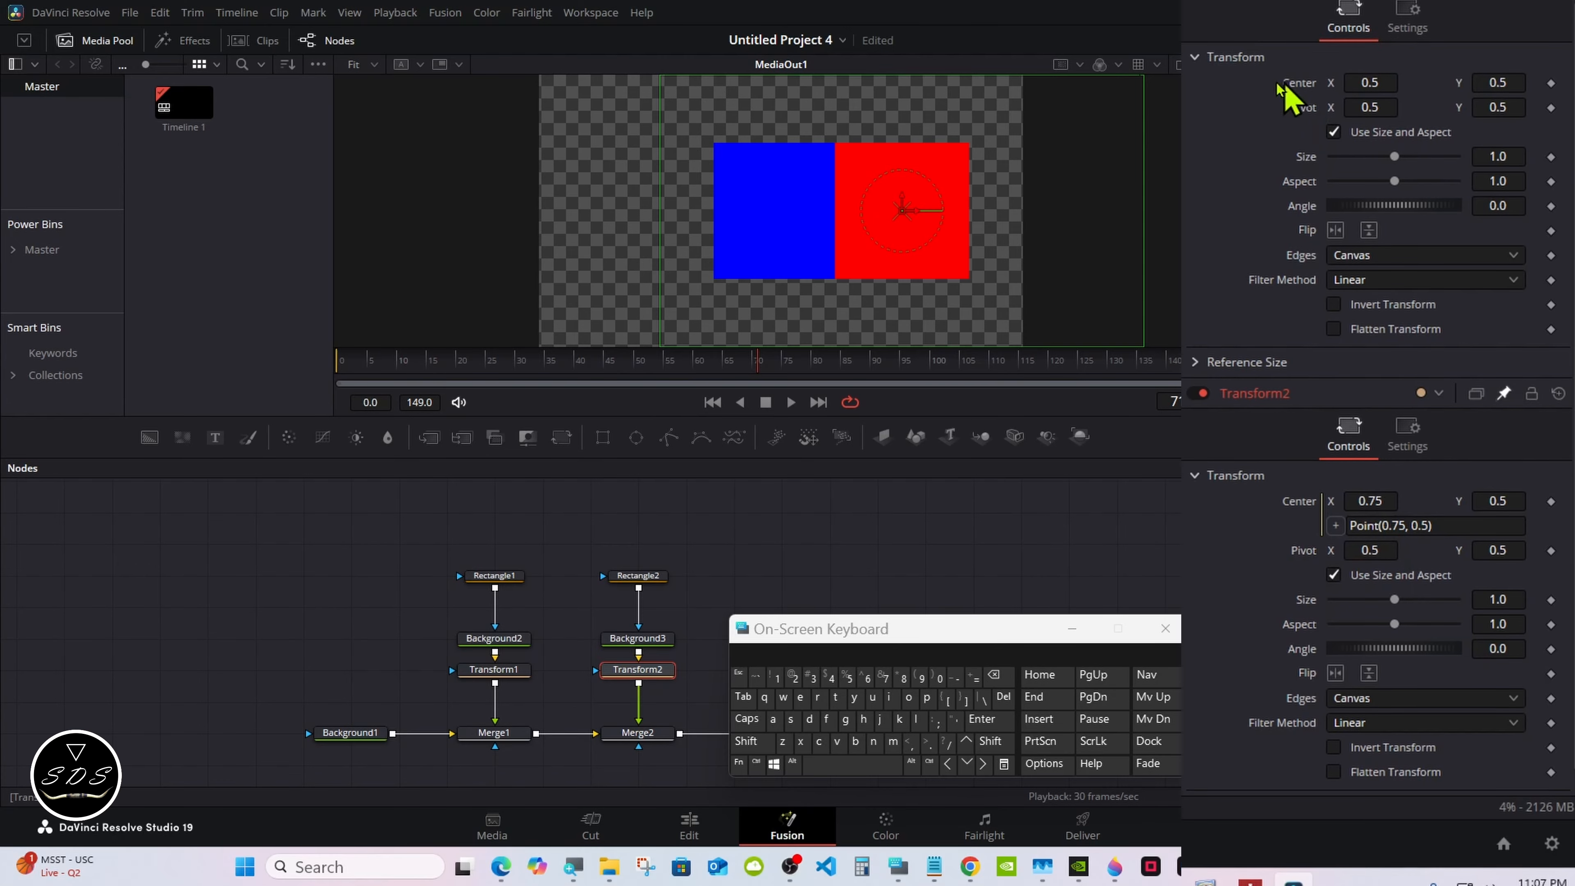
Add an expression to Transform1's Center and set it to Point(0.25, 0.5)
left_click(512, 674)
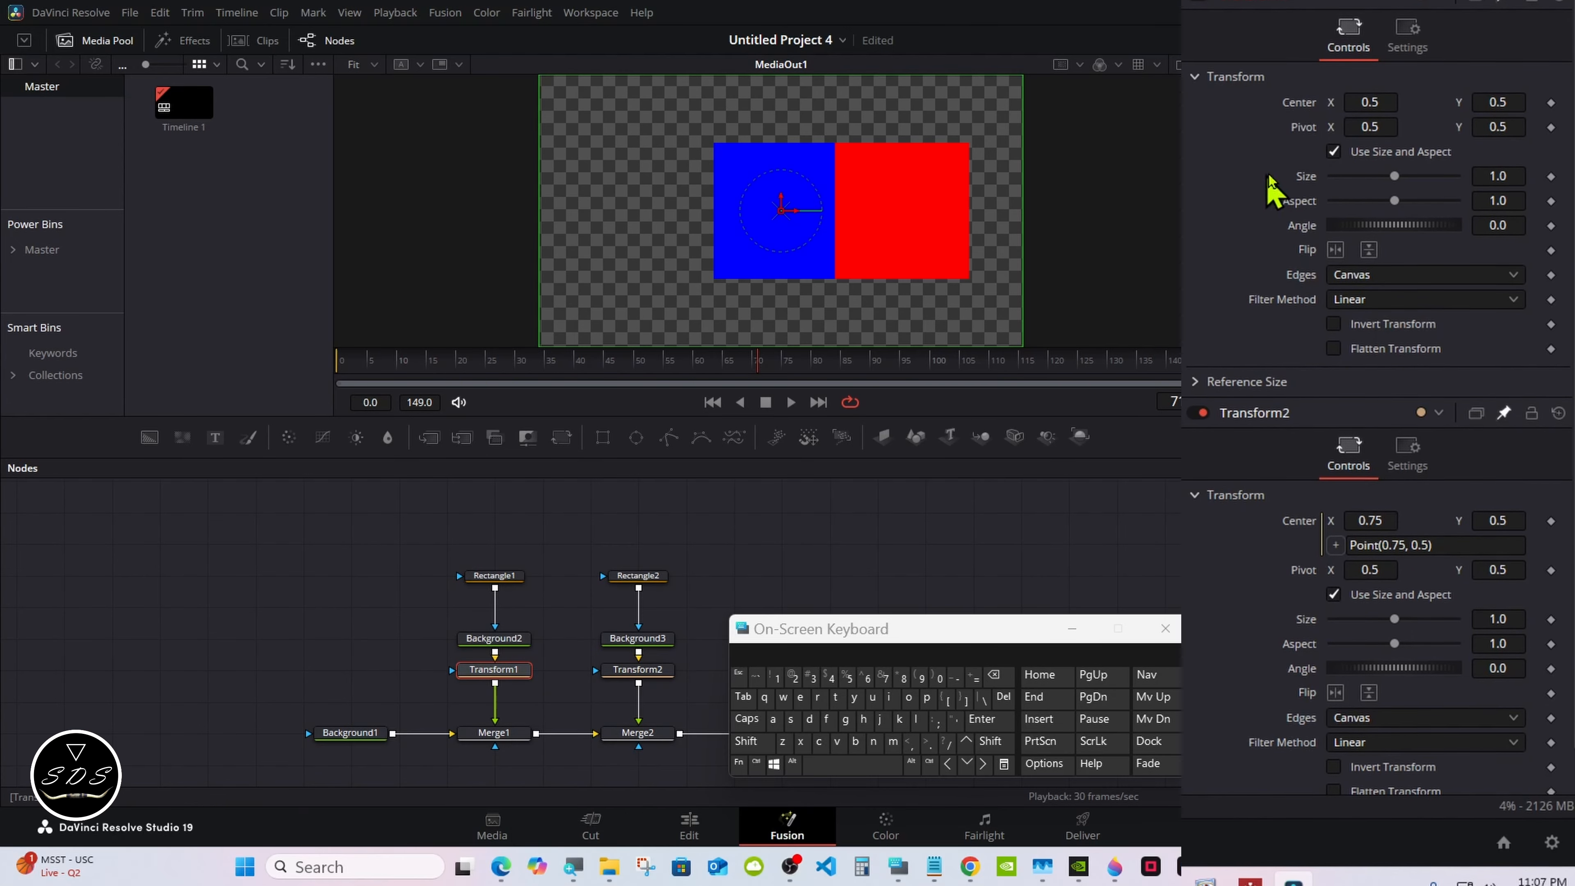
right_click(1308, 109)
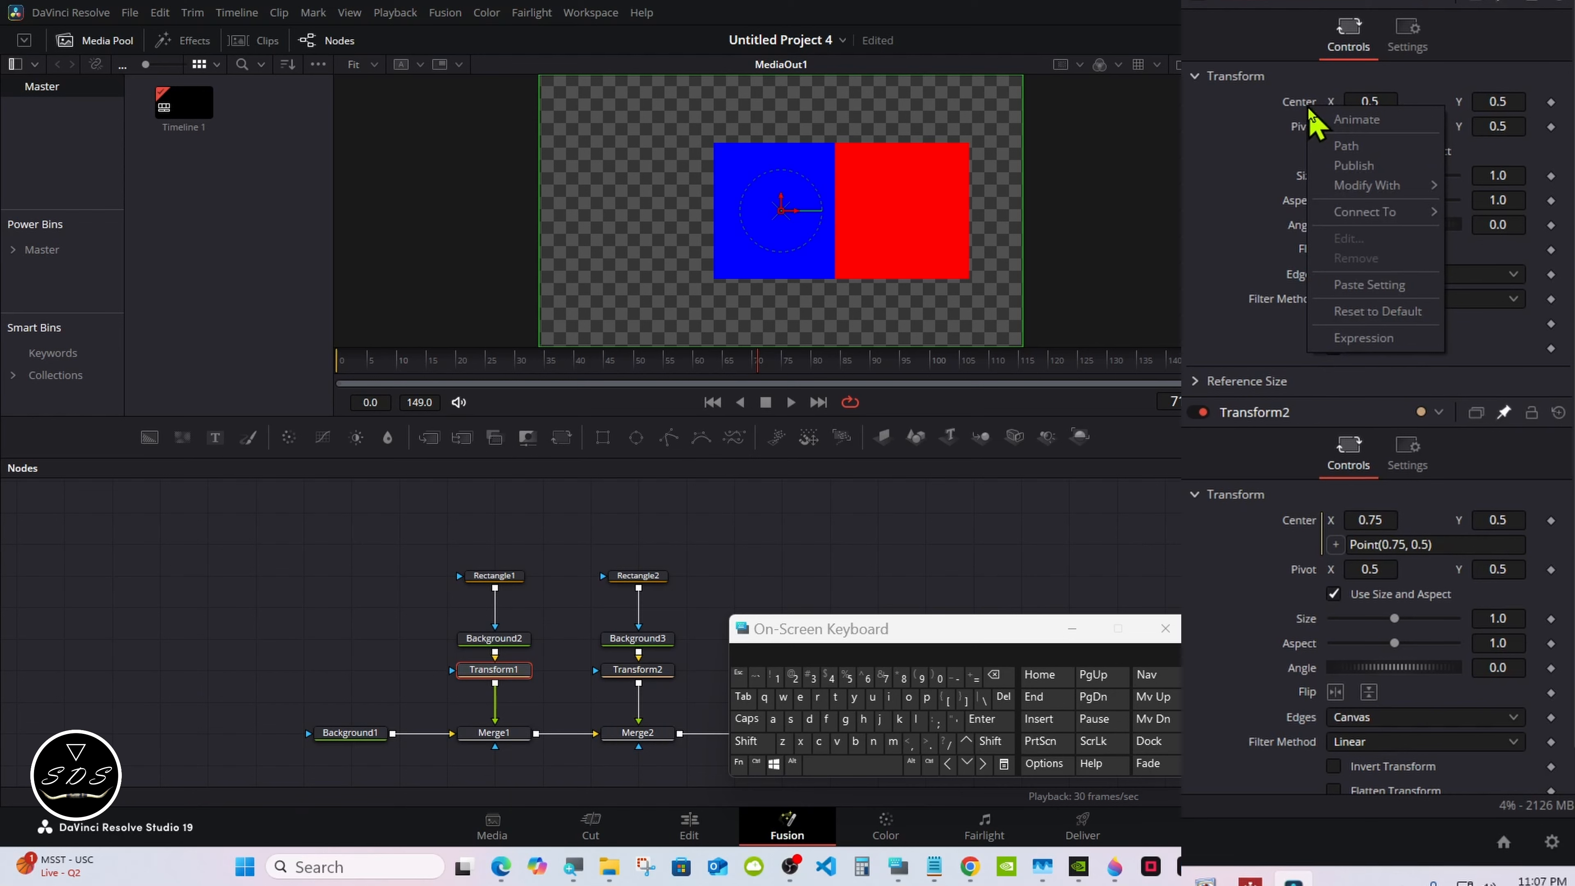
left_click(1354, 338)
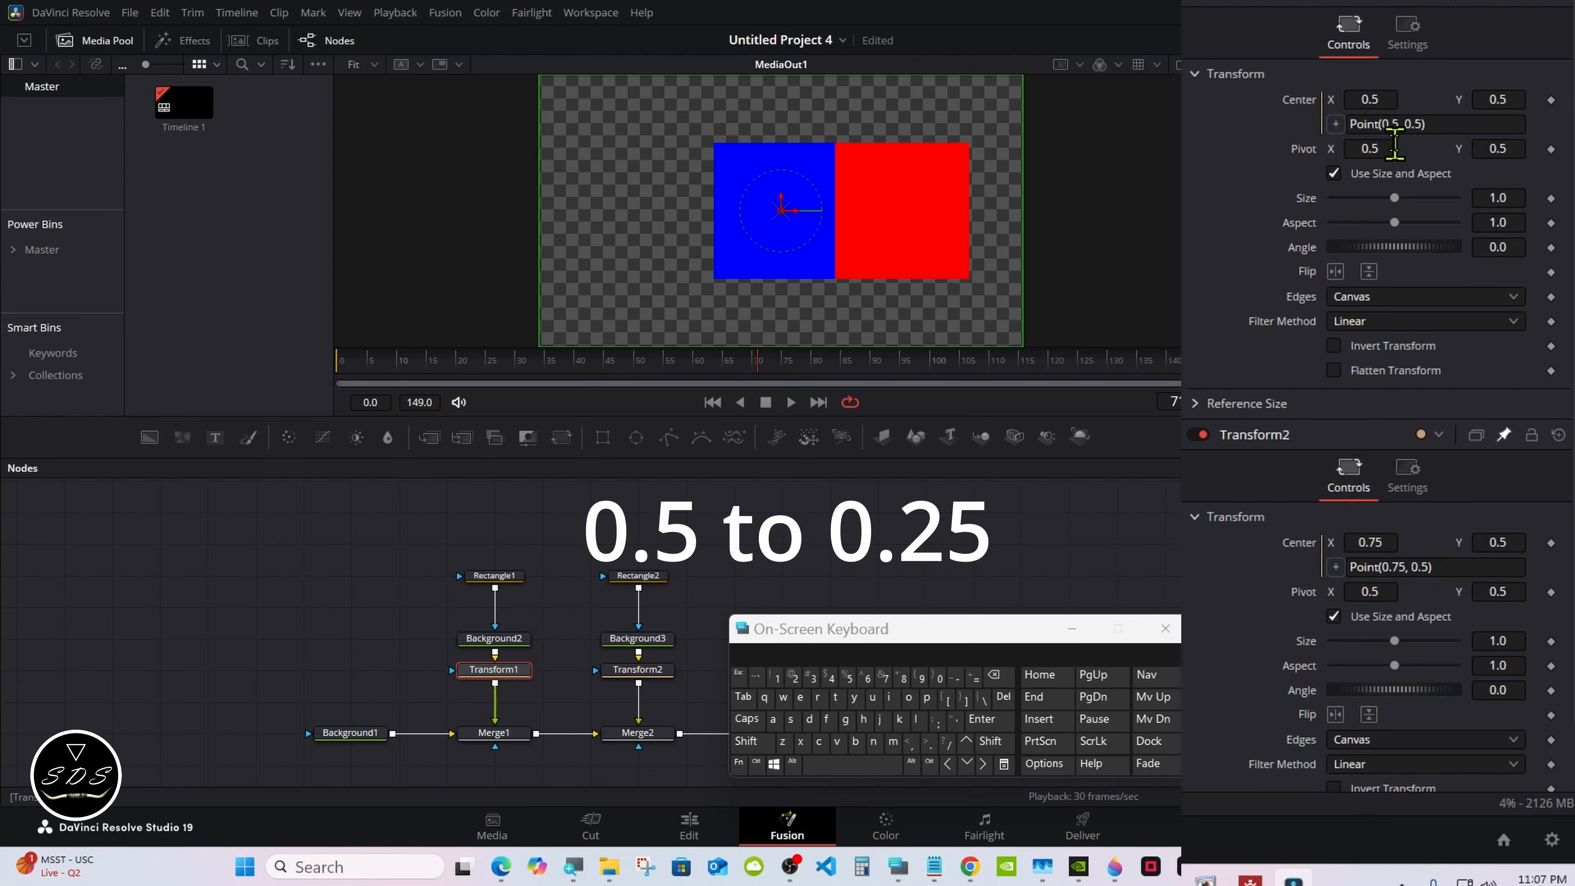
left_click(1388, 123)
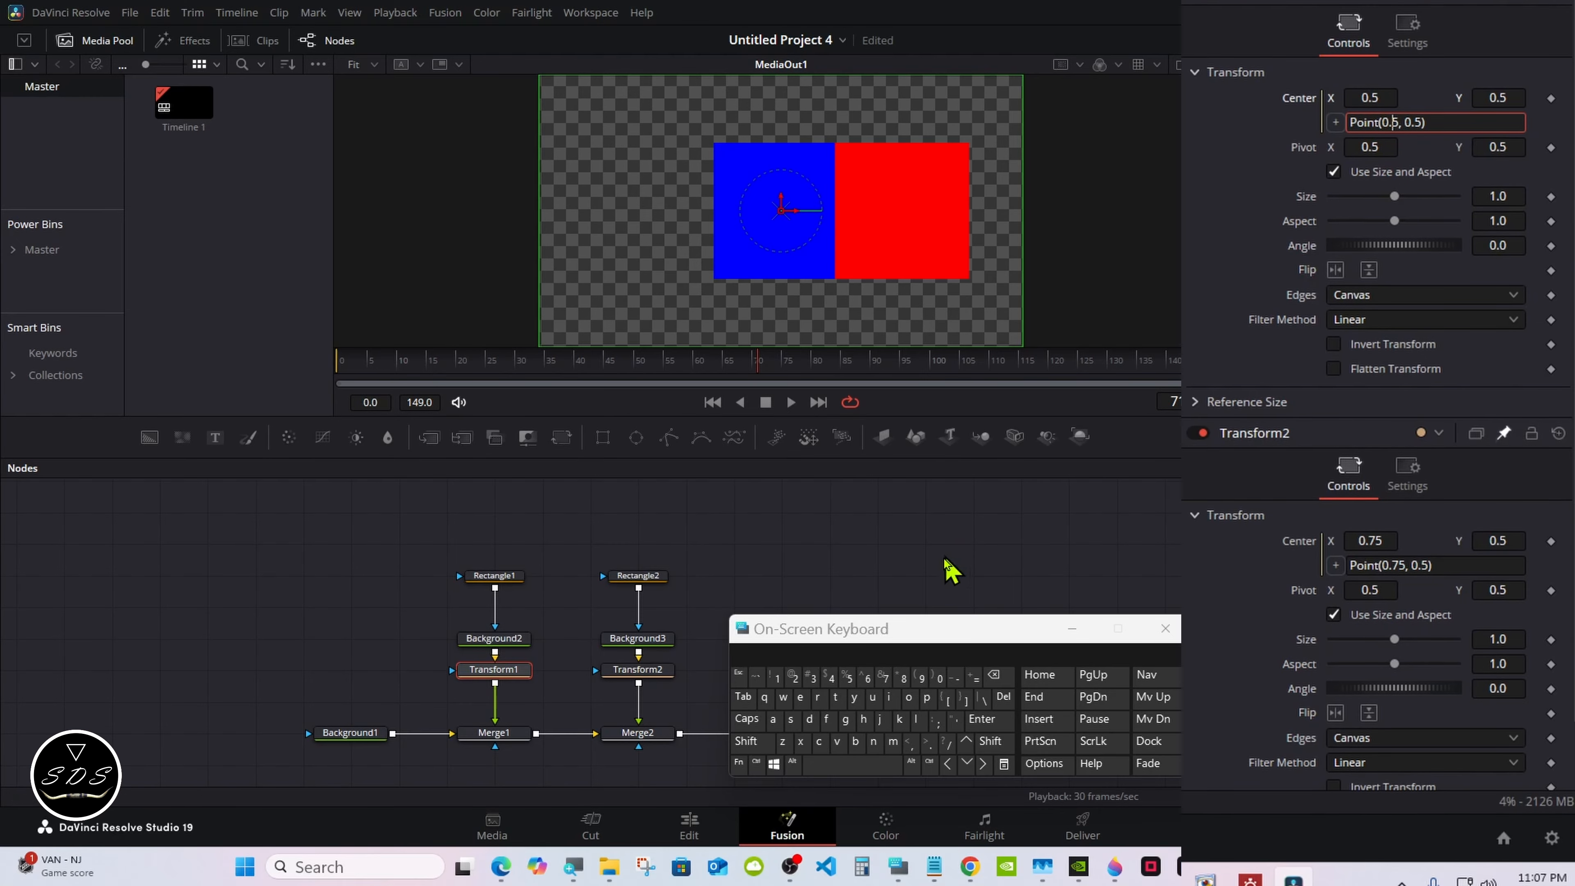
left_click(796, 682)
left_click(985, 722)
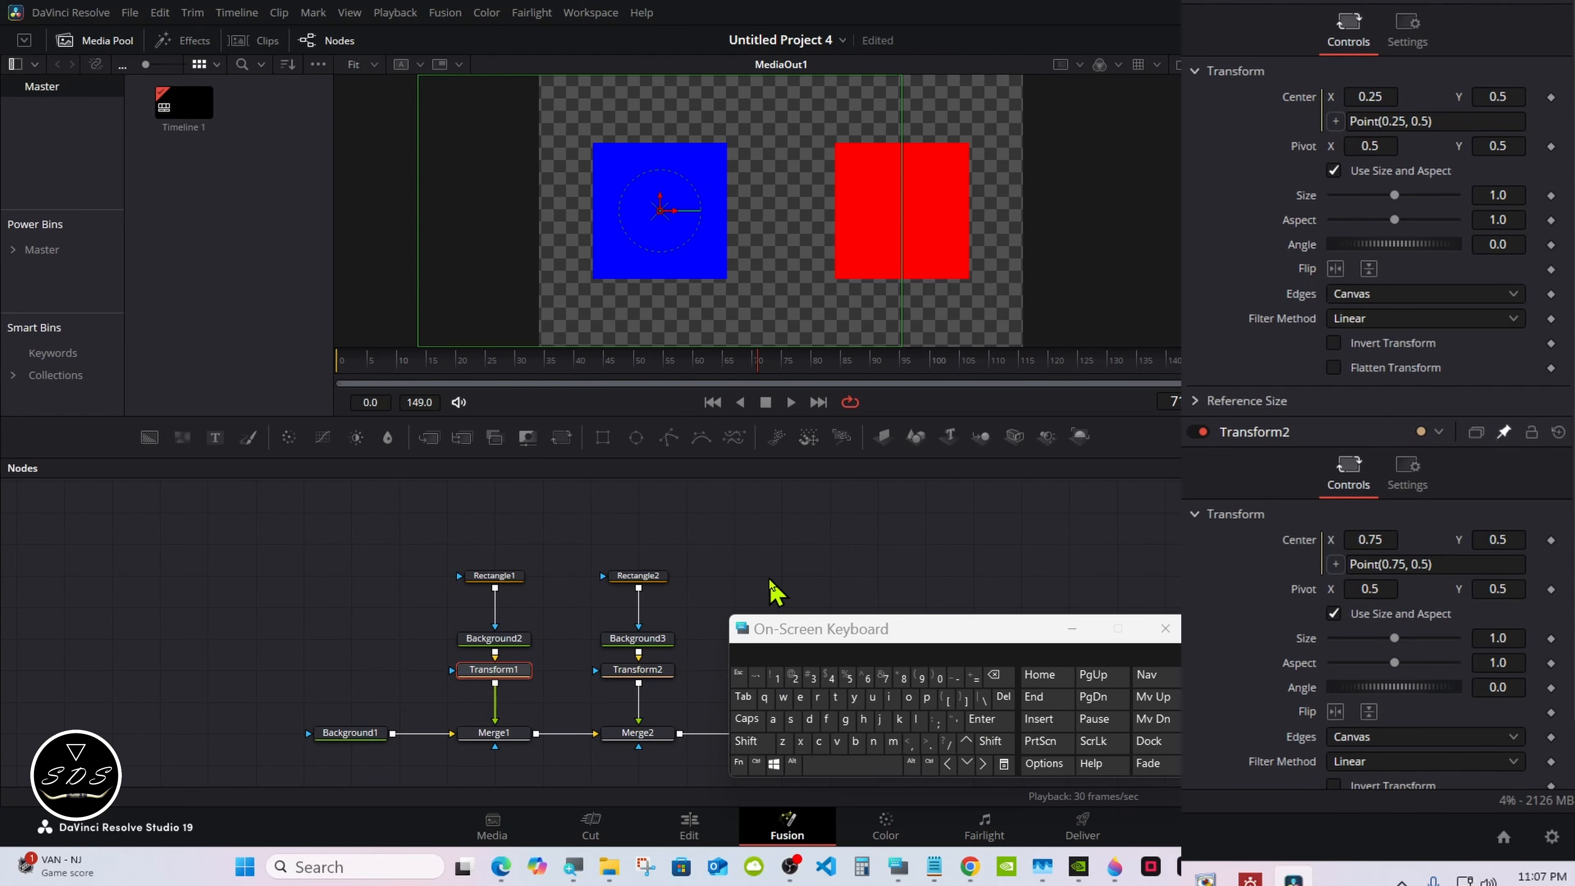
Add an expression to Transform2's Size and clear the default value from its expression field
left_click_drag(1068, 628, 1062, 630)
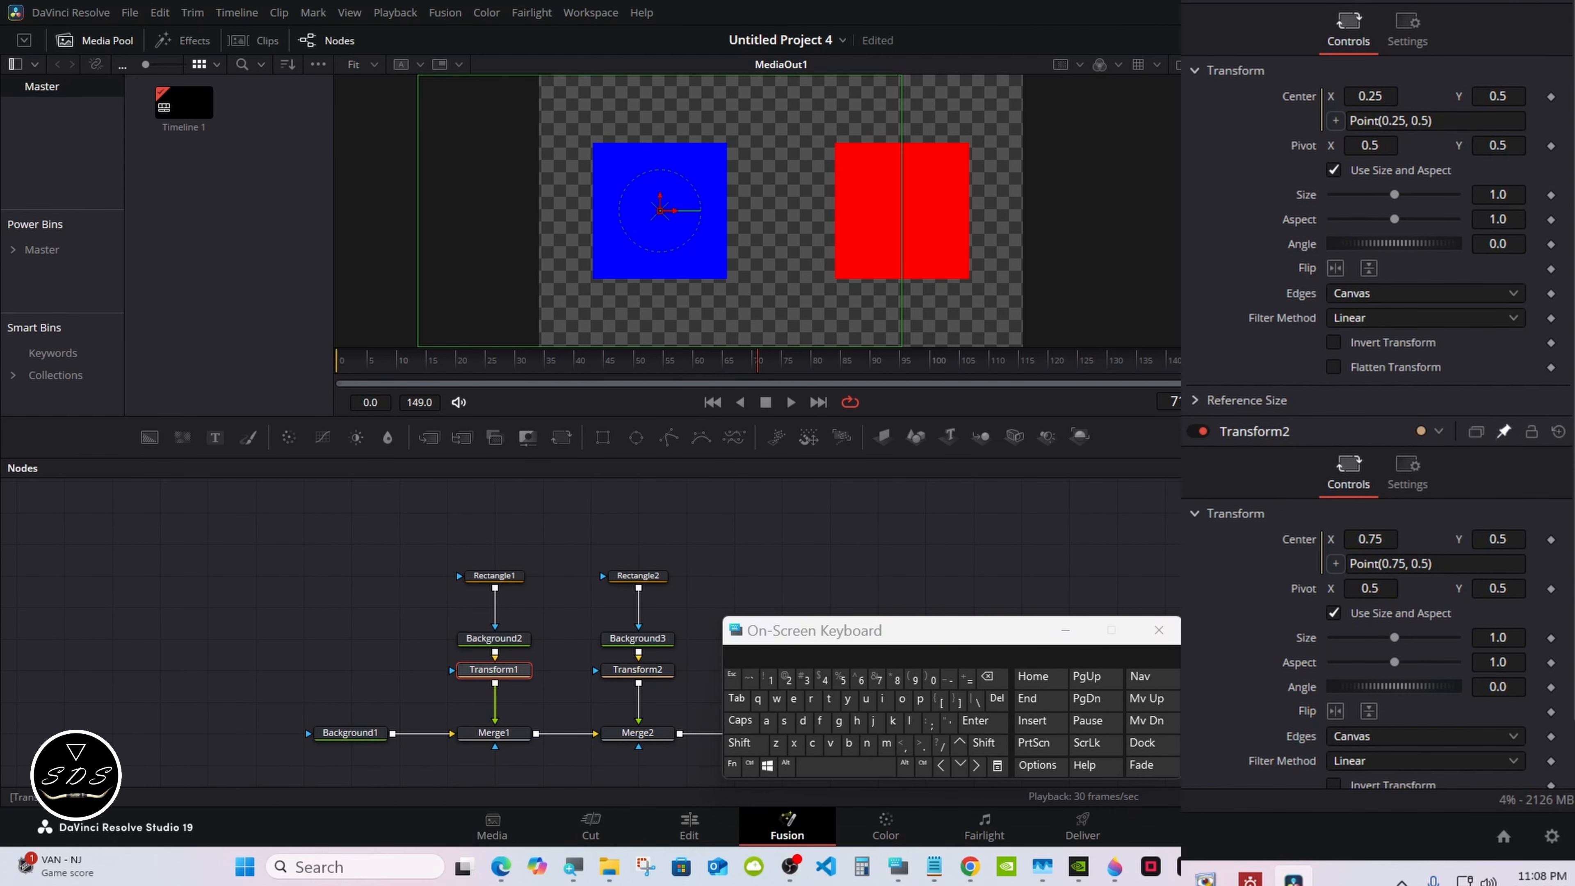
scroll(1240, 601, "down", 2)
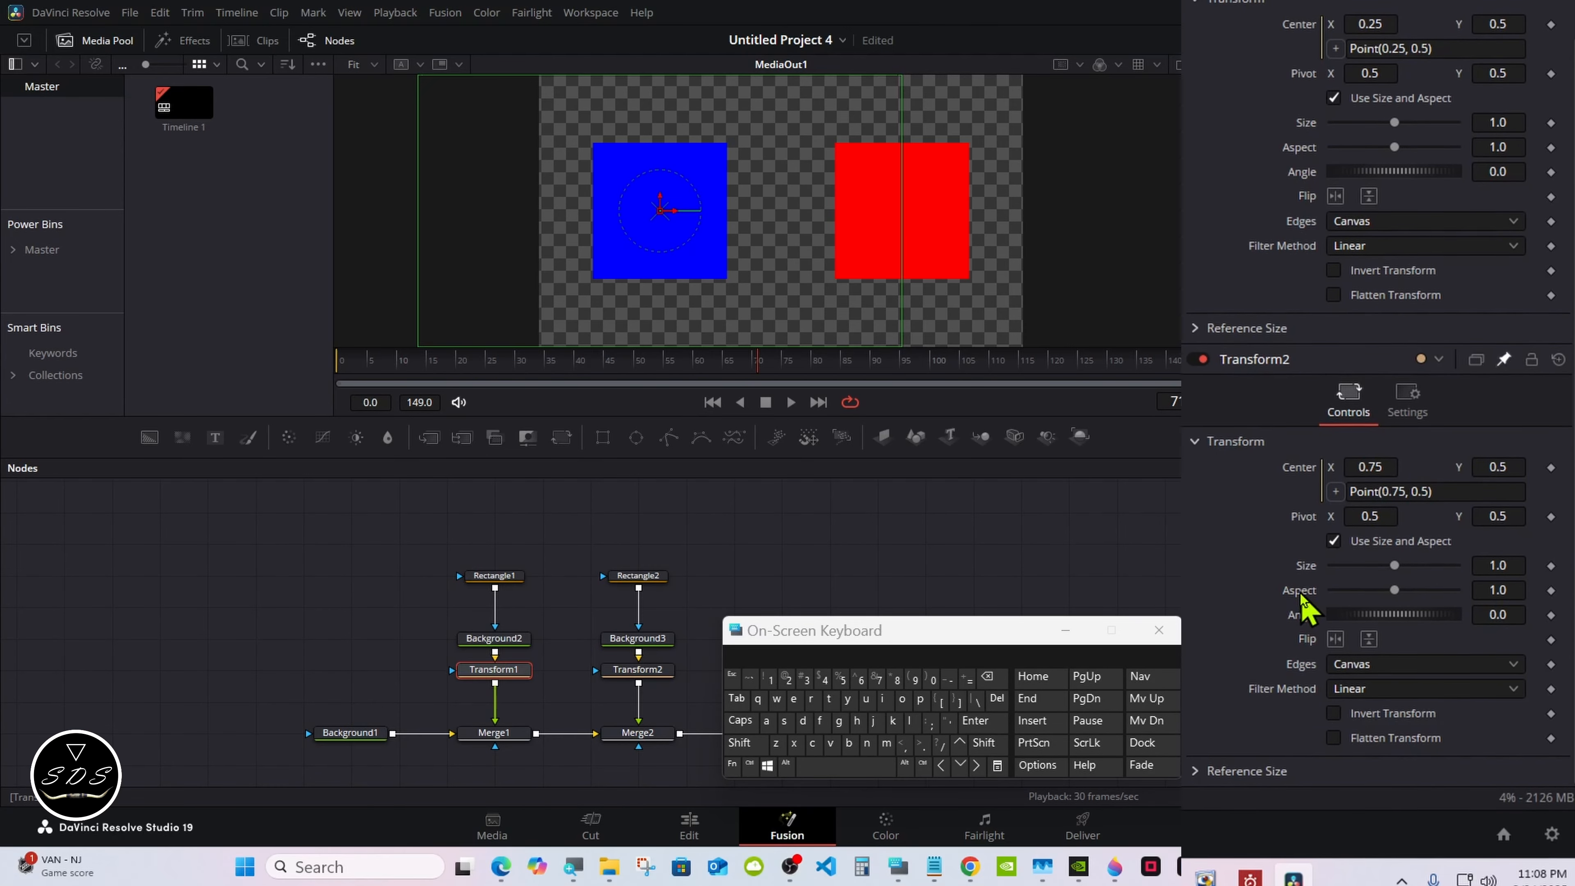
right_click(1307, 570)
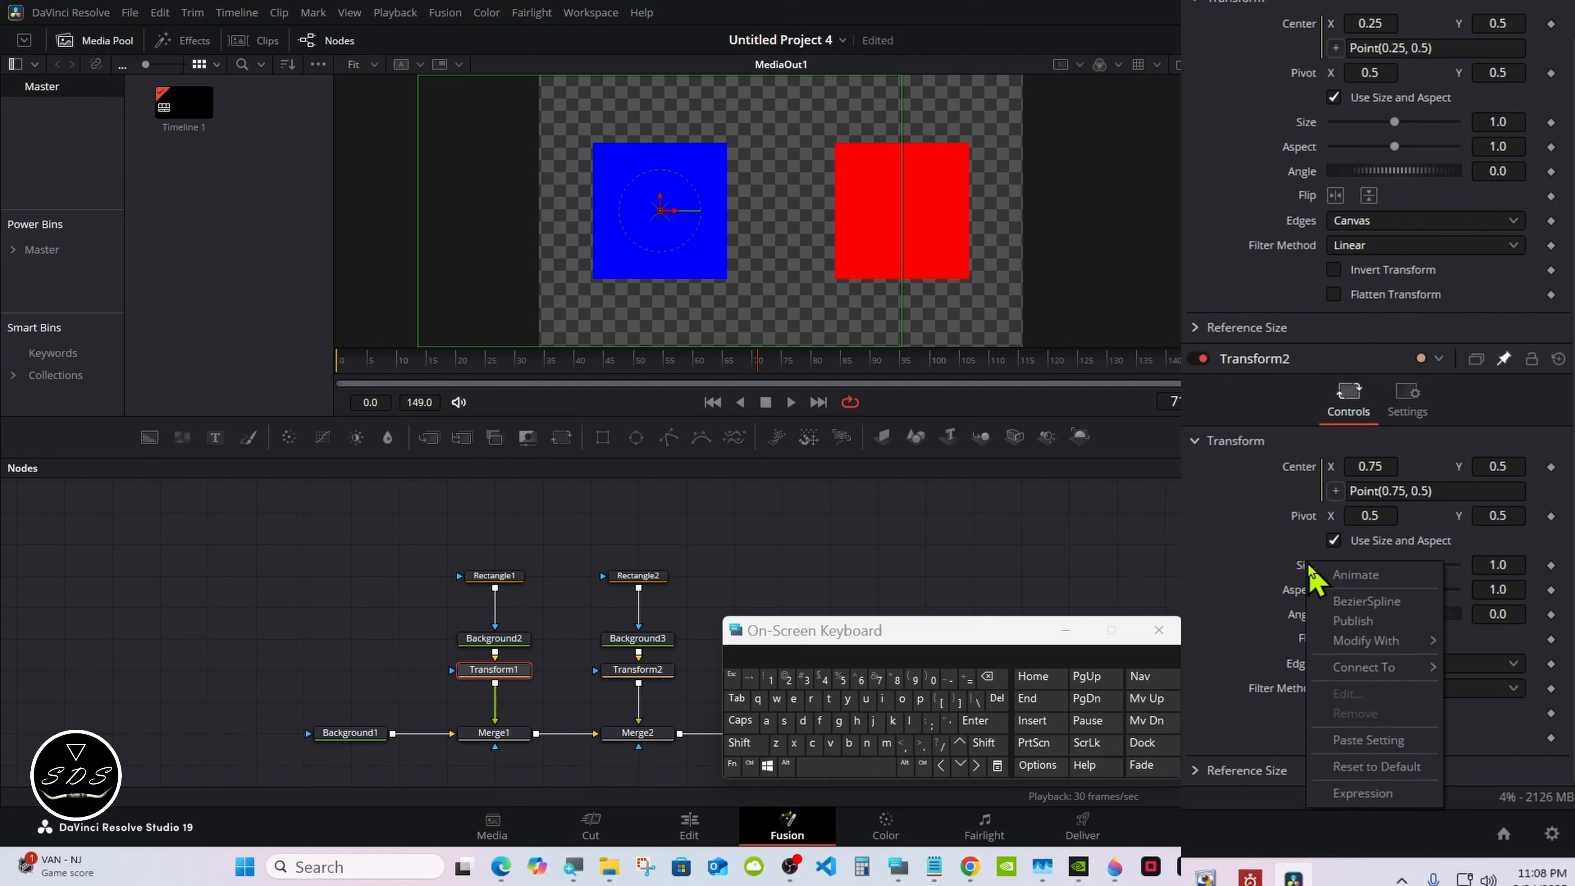
left_click(1349, 793)
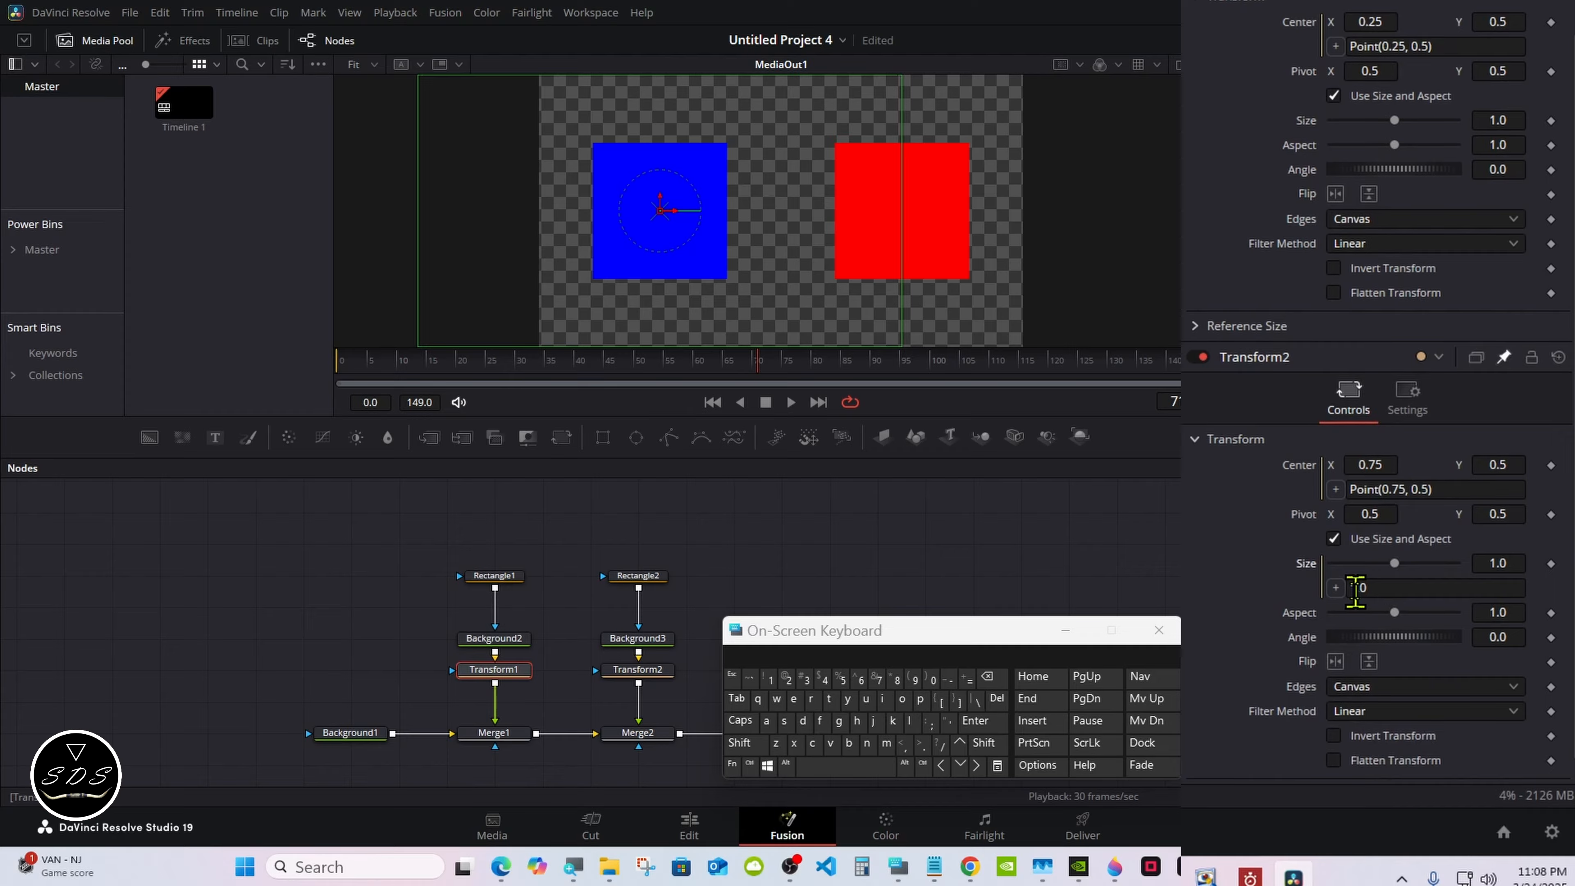
left_click(1372, 587)
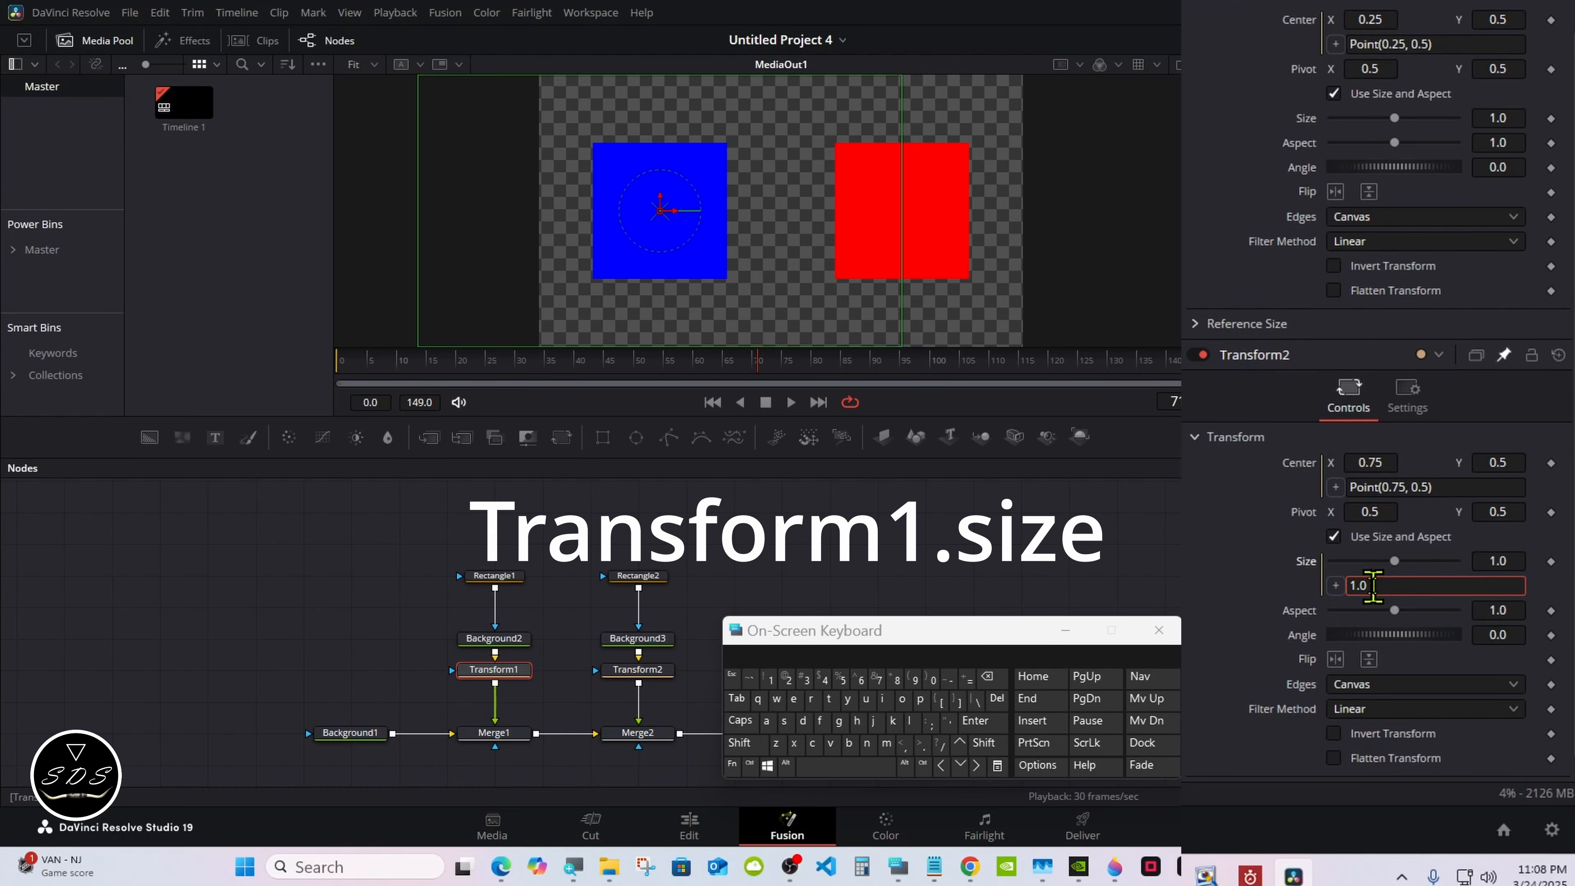
left_click(985, 678)
left_click(986, 678)
left_click(985, 677)
Enter Transform1.Size as Transform2's Size expression using the On-Screen Keyboard, and test the link with Transform1's Size slider
left_click(743, 743)
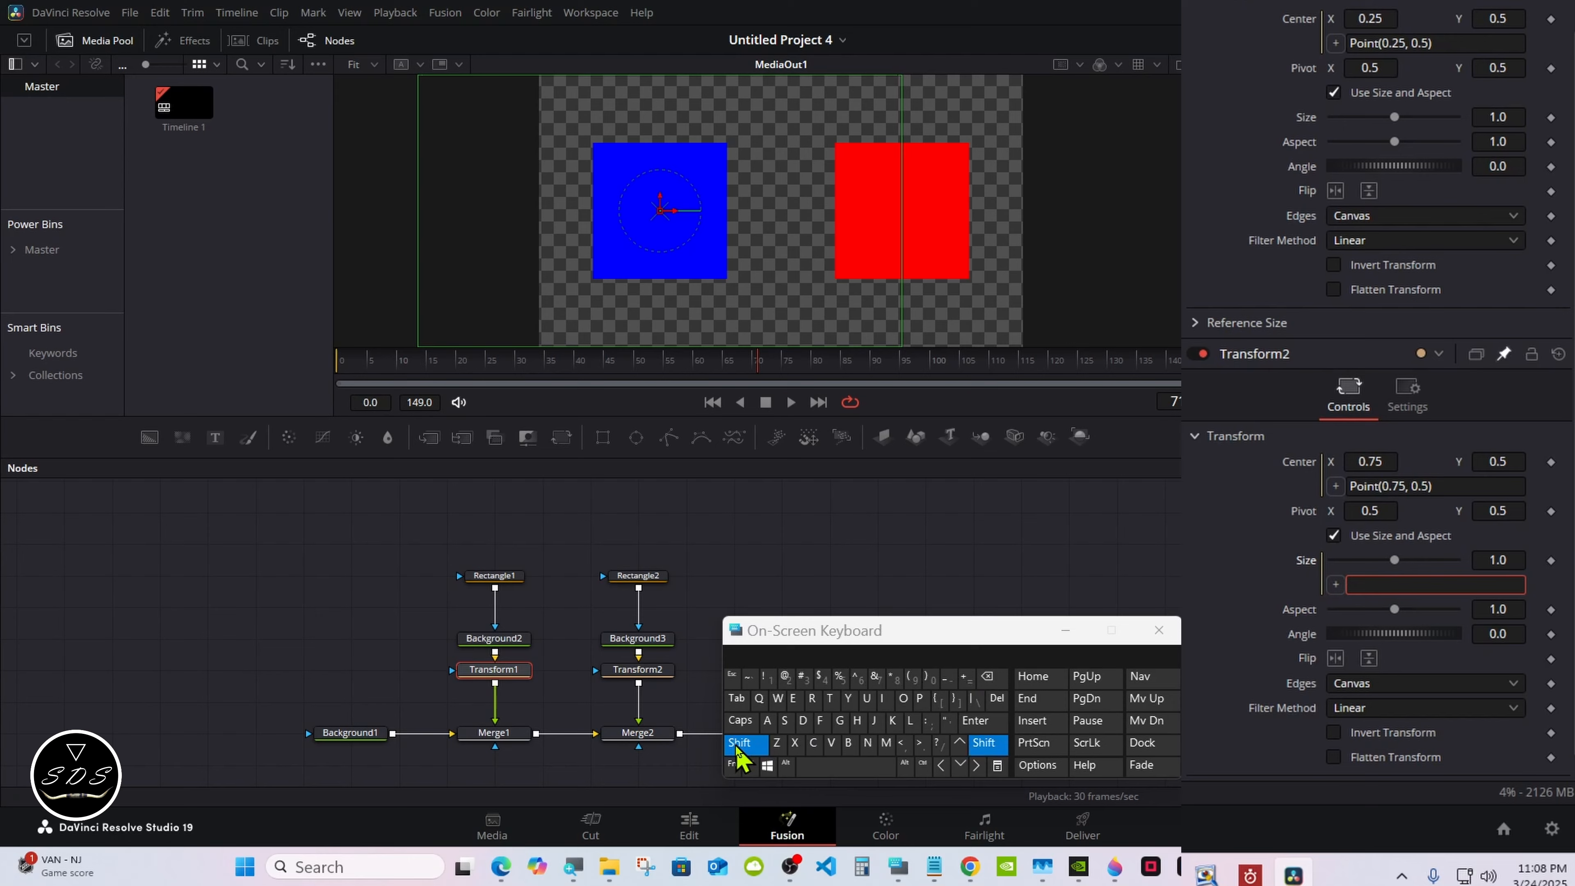
left_click(829, 698)
left_click(810, 698)
left_click(766, 720)
left_click(867, 743)
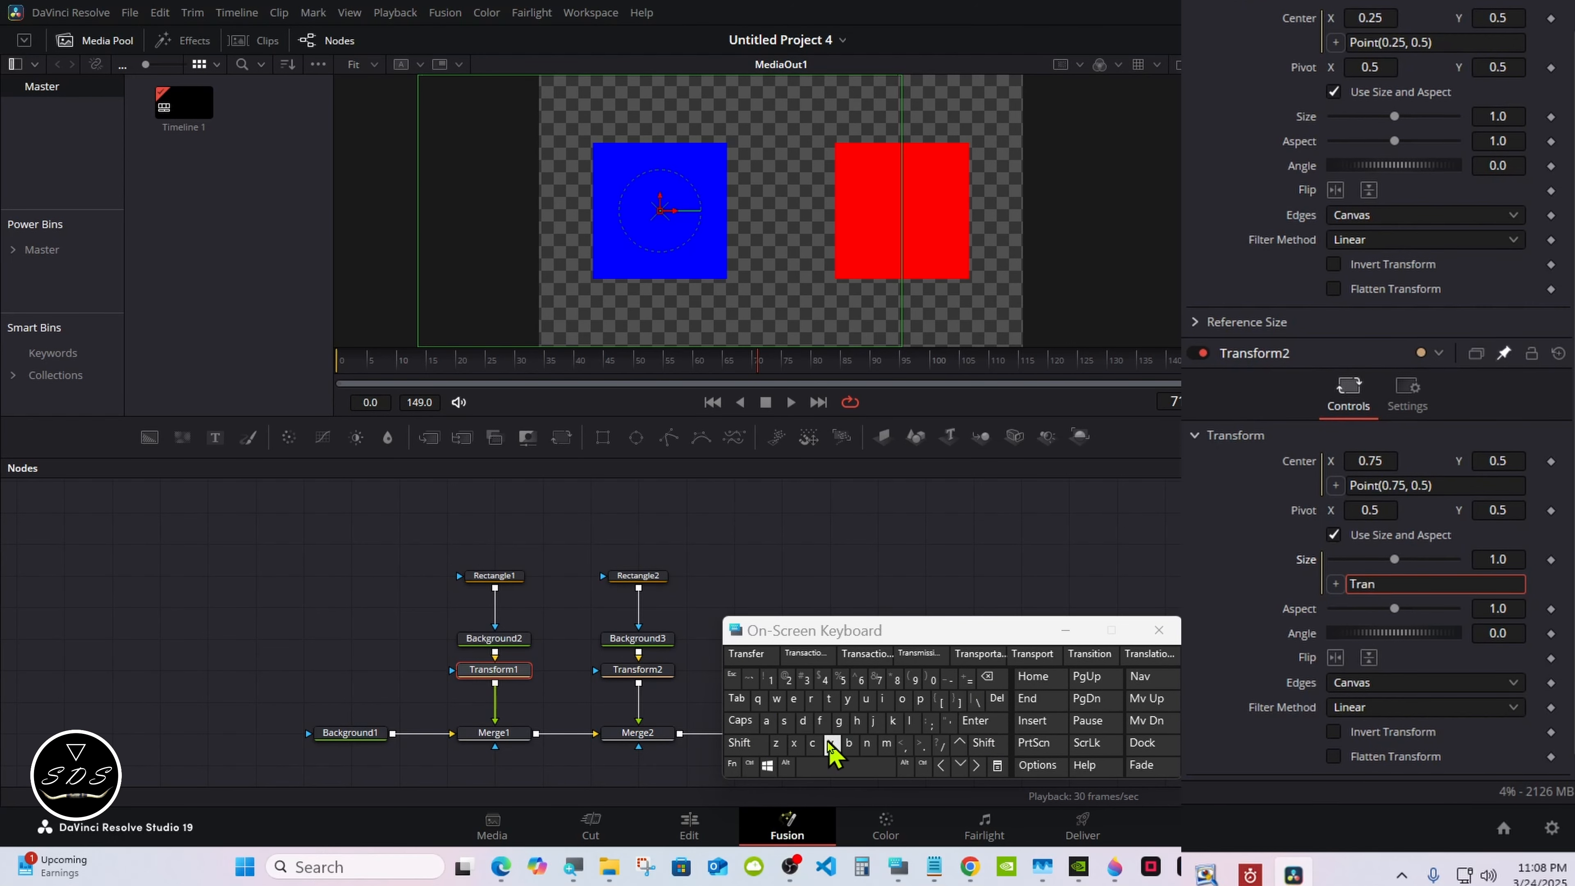
left_click(784, 719)
left_click(820, 719)
left_click(902, 699)
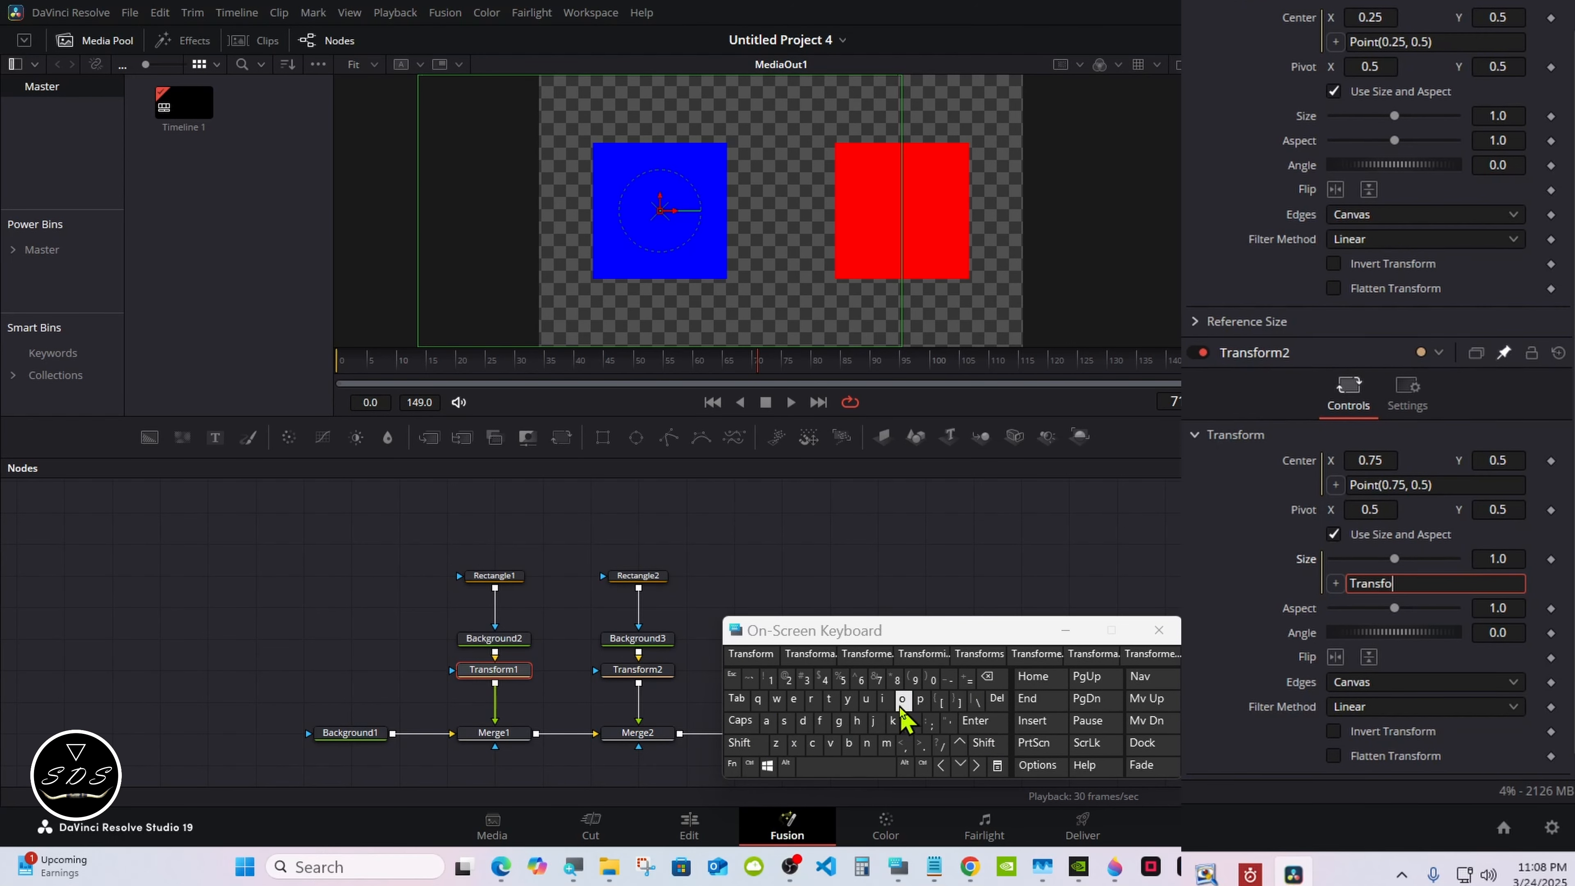
left_click(750, 654)
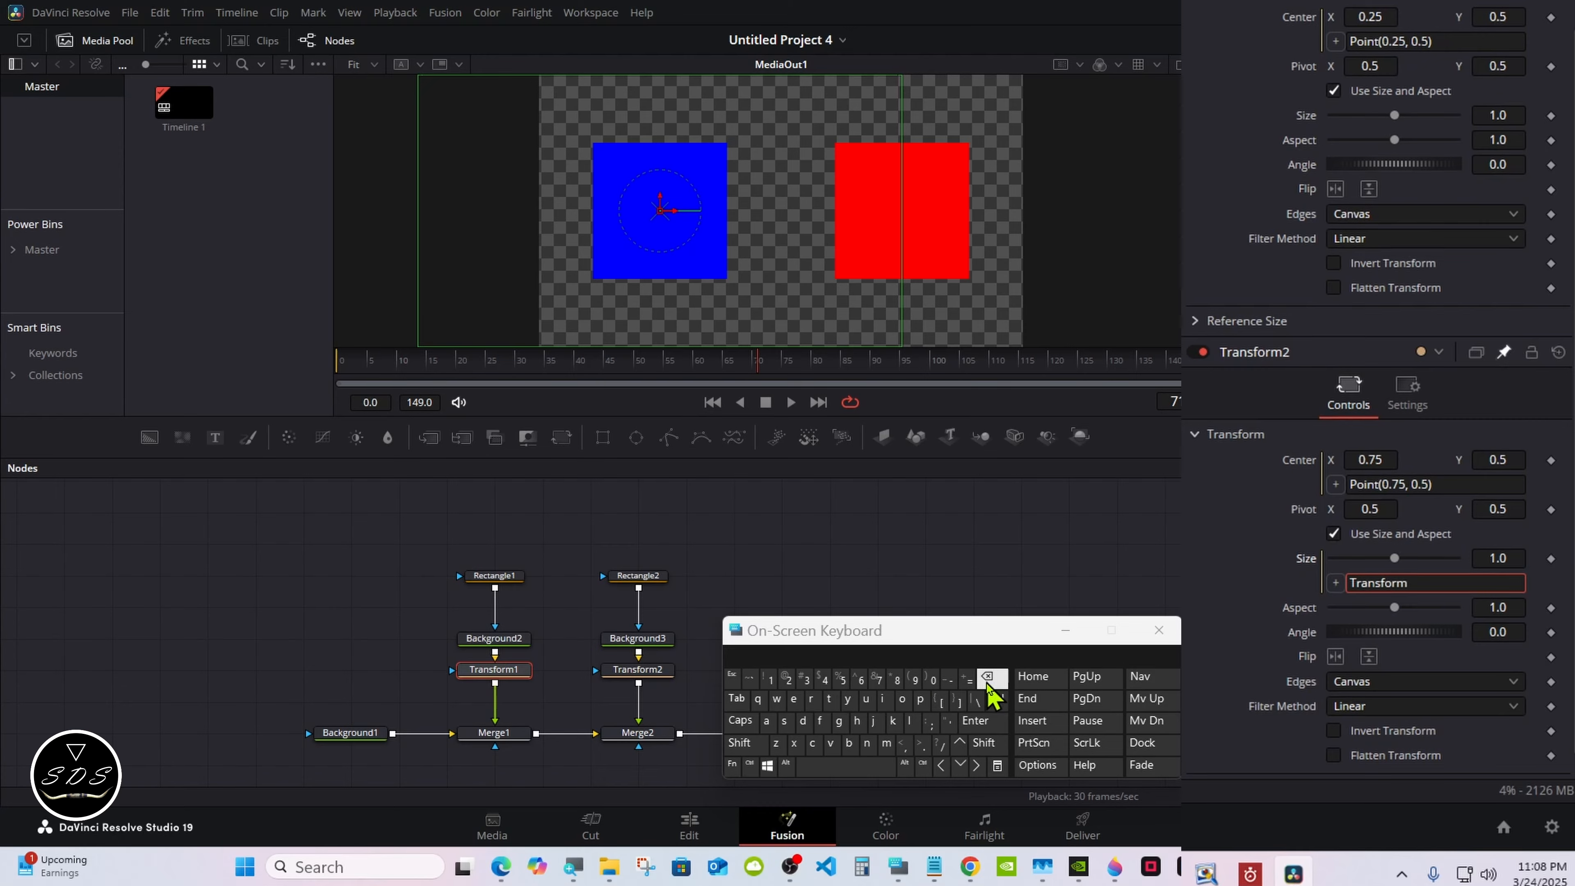
left_click(769, 678)
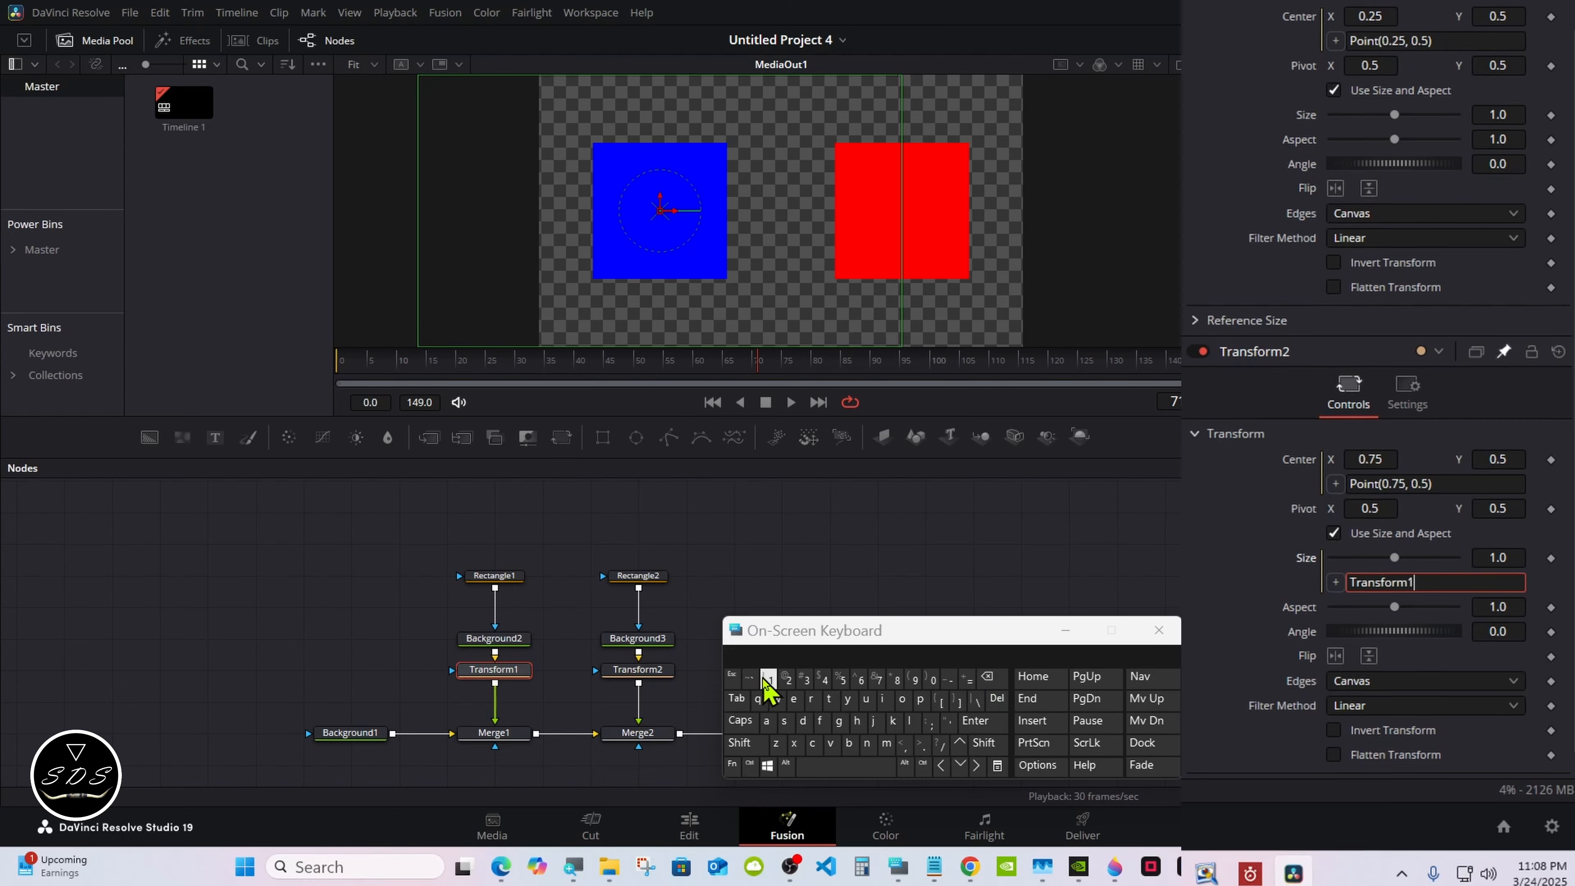
left_click(922, 744)
left_click(739, 743)
left_click(784, 720)
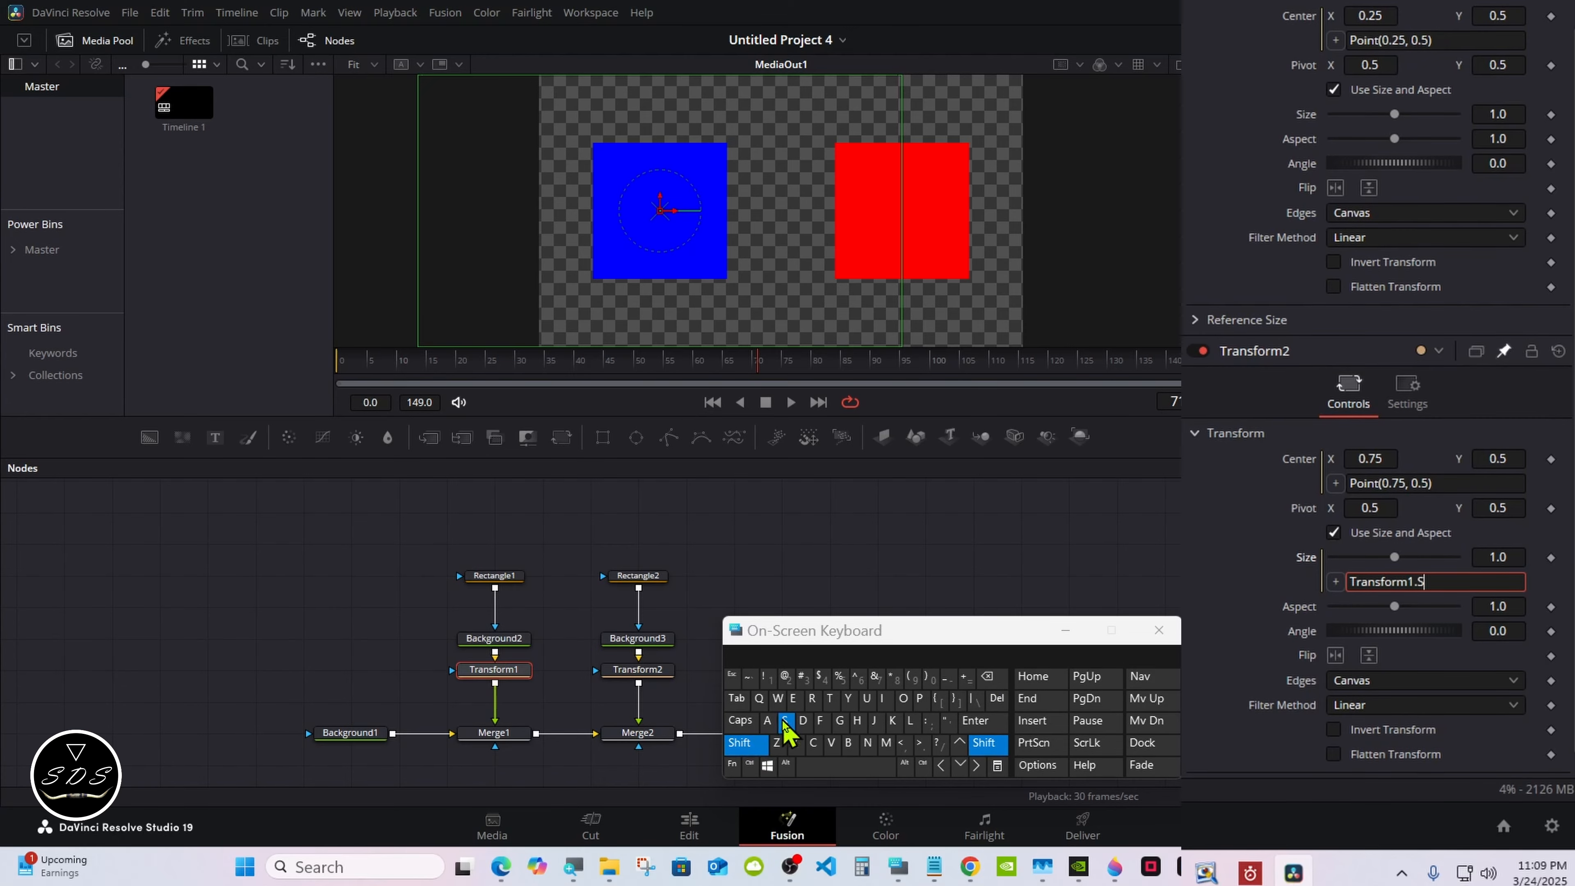
left_click(882, 699)
left_click(776, 743)
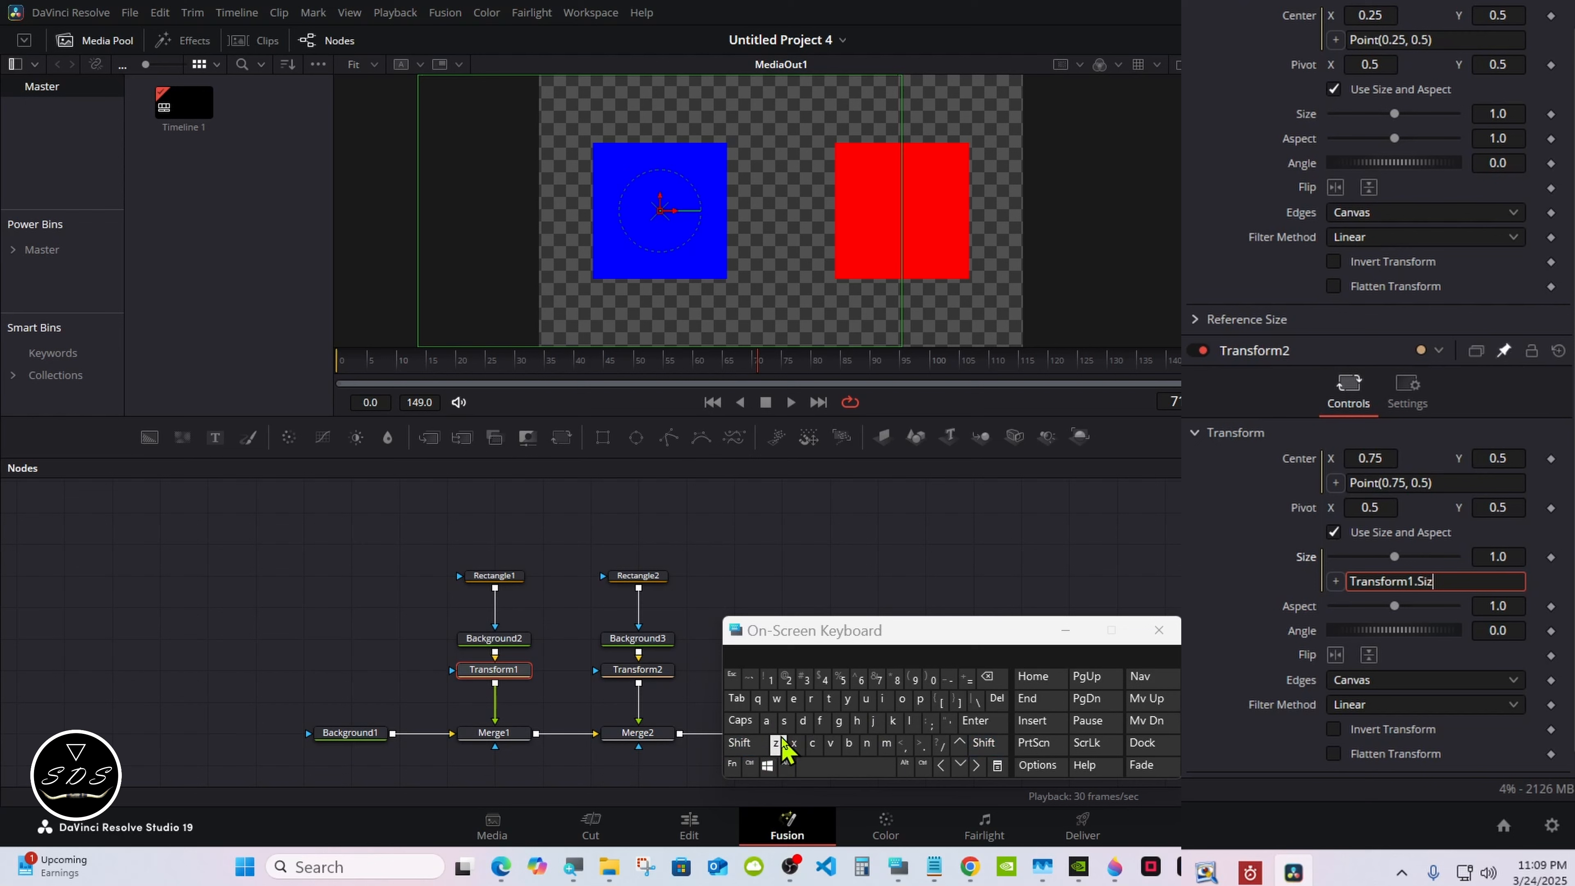
left_click(793, 699)
left_click(975, 722)
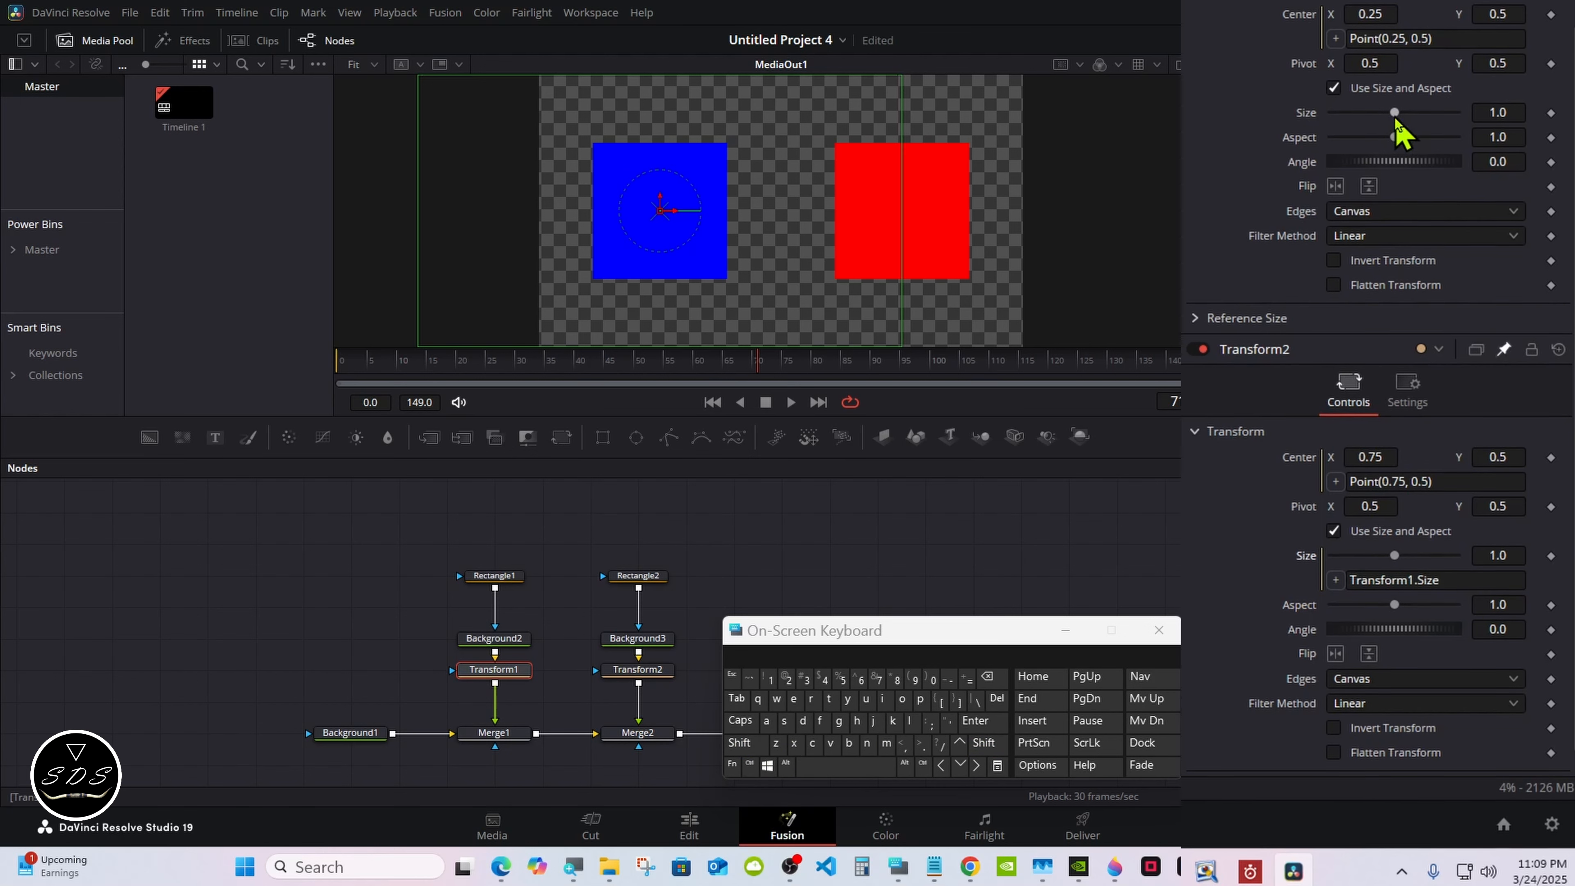
mouse_move(1396, 118)
left_mouse_down()
mouse_move(1380, 127)
mouse_move(1394, 126)
left_mouse_up()
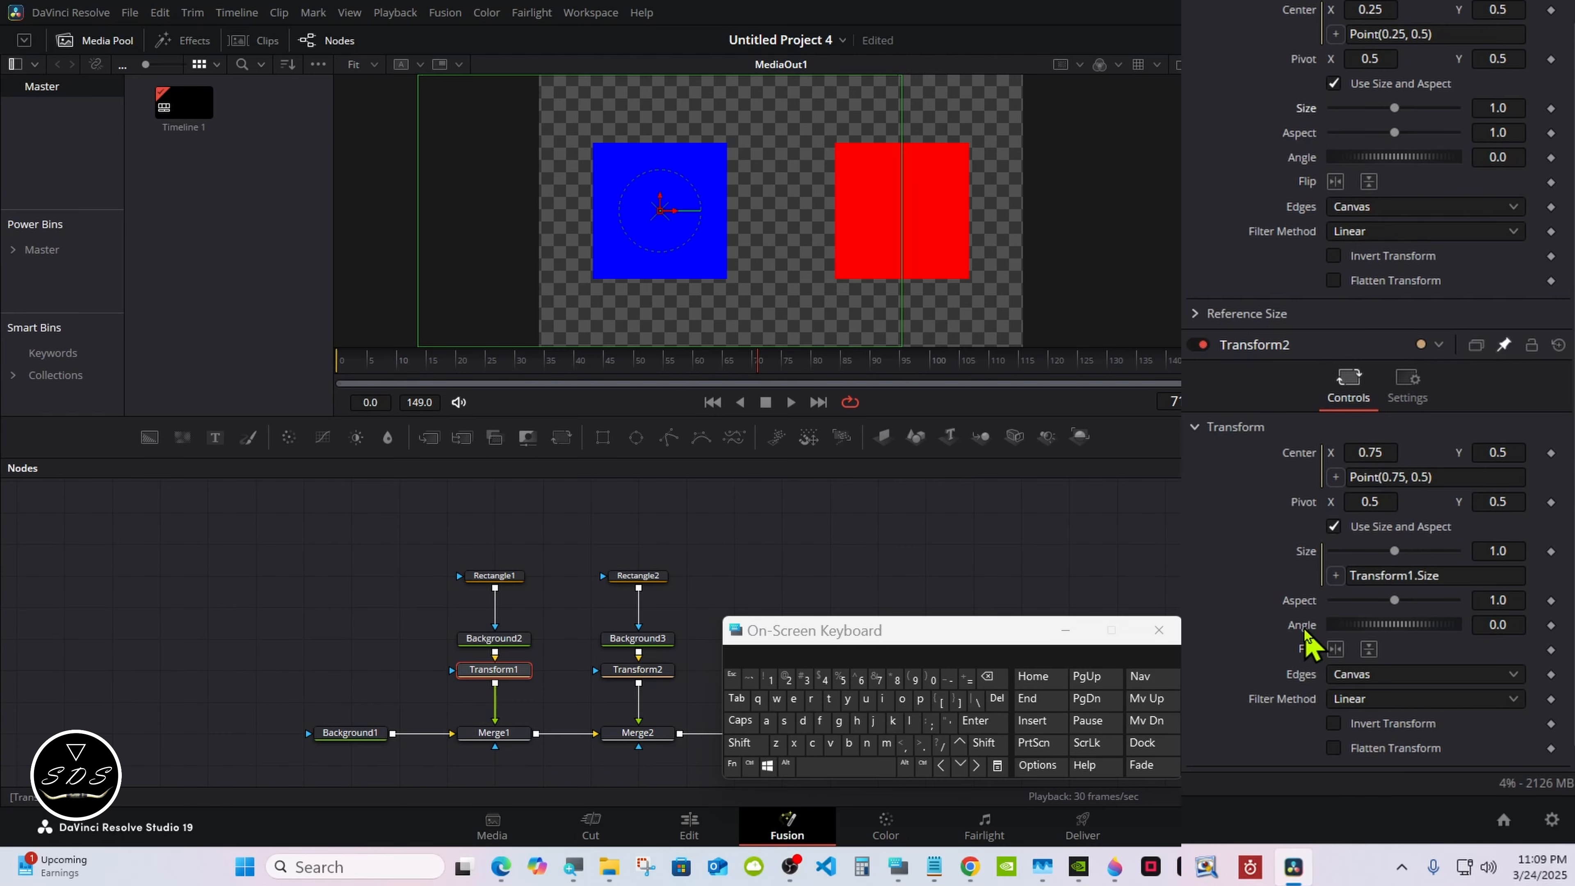
Add an expression to Transform2's Angle linking it to Transform1.Angle, and test it by turning Transform1's Angle to -15.7
right_click(1307, 639)
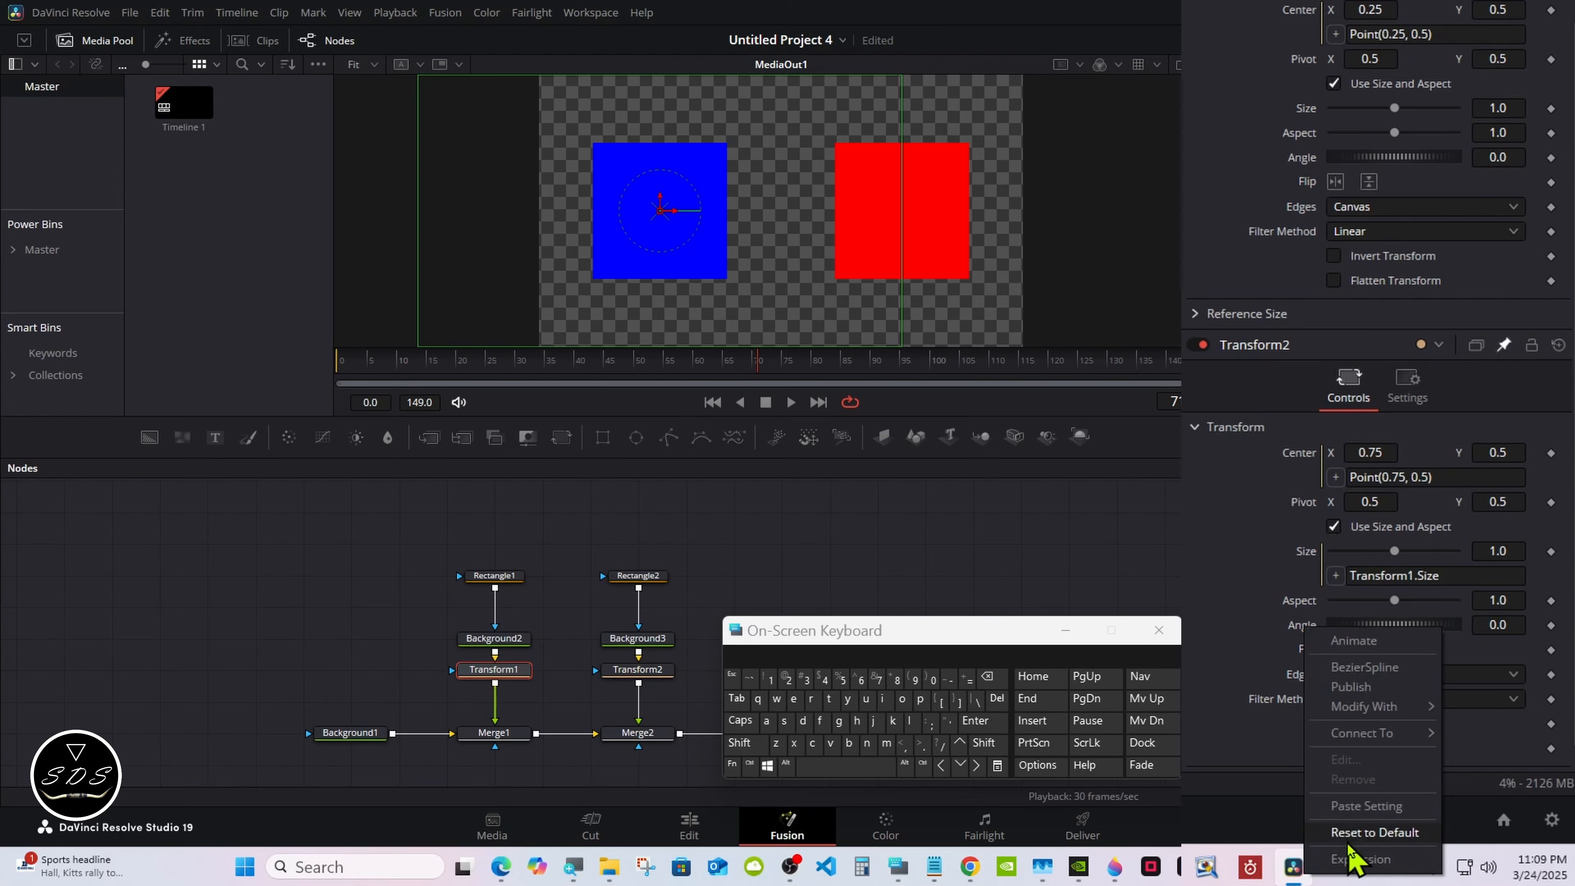
left_click(1355, 859)
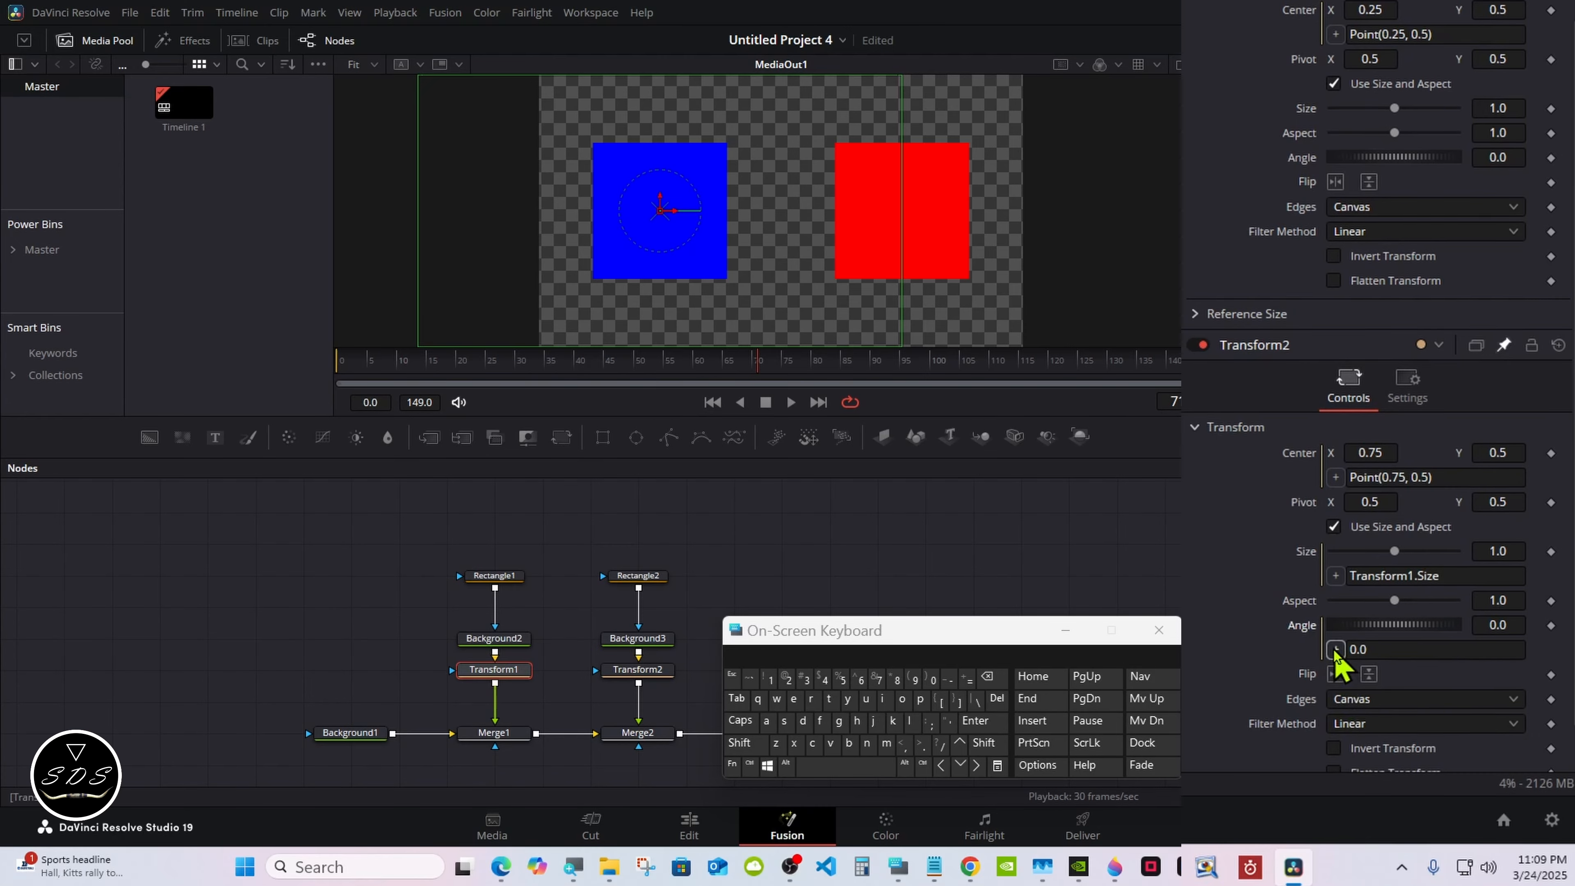
left_click_drag(1334, 647, 1384, 180)
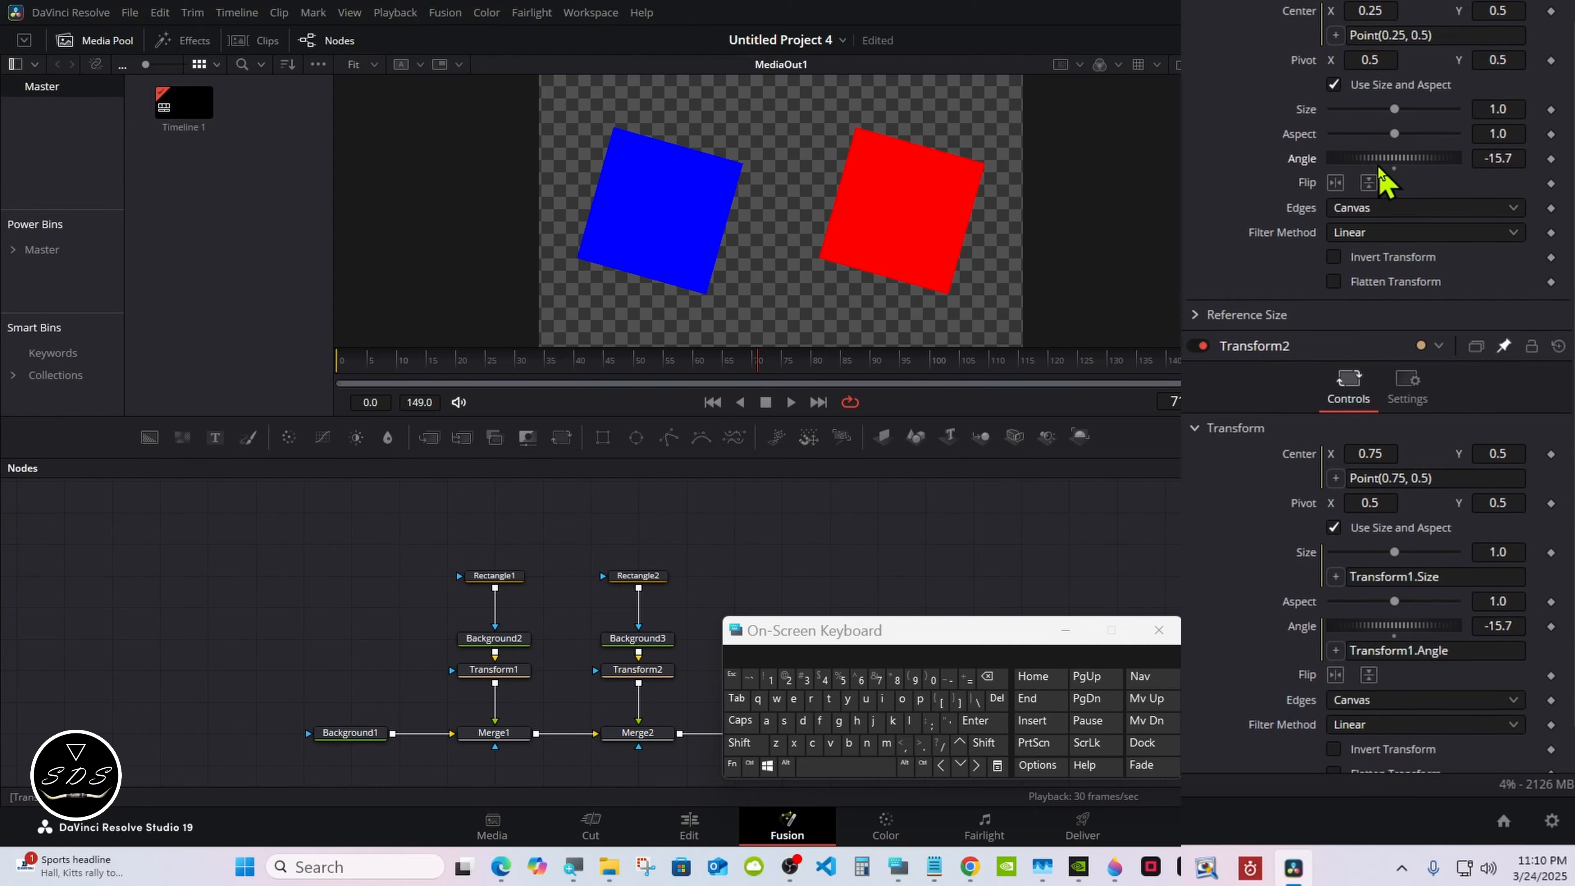
Apply a modifier to Transform1's Angle that rotates it over the composition, and preview the rotation of both squares
right_click(1306, 164)
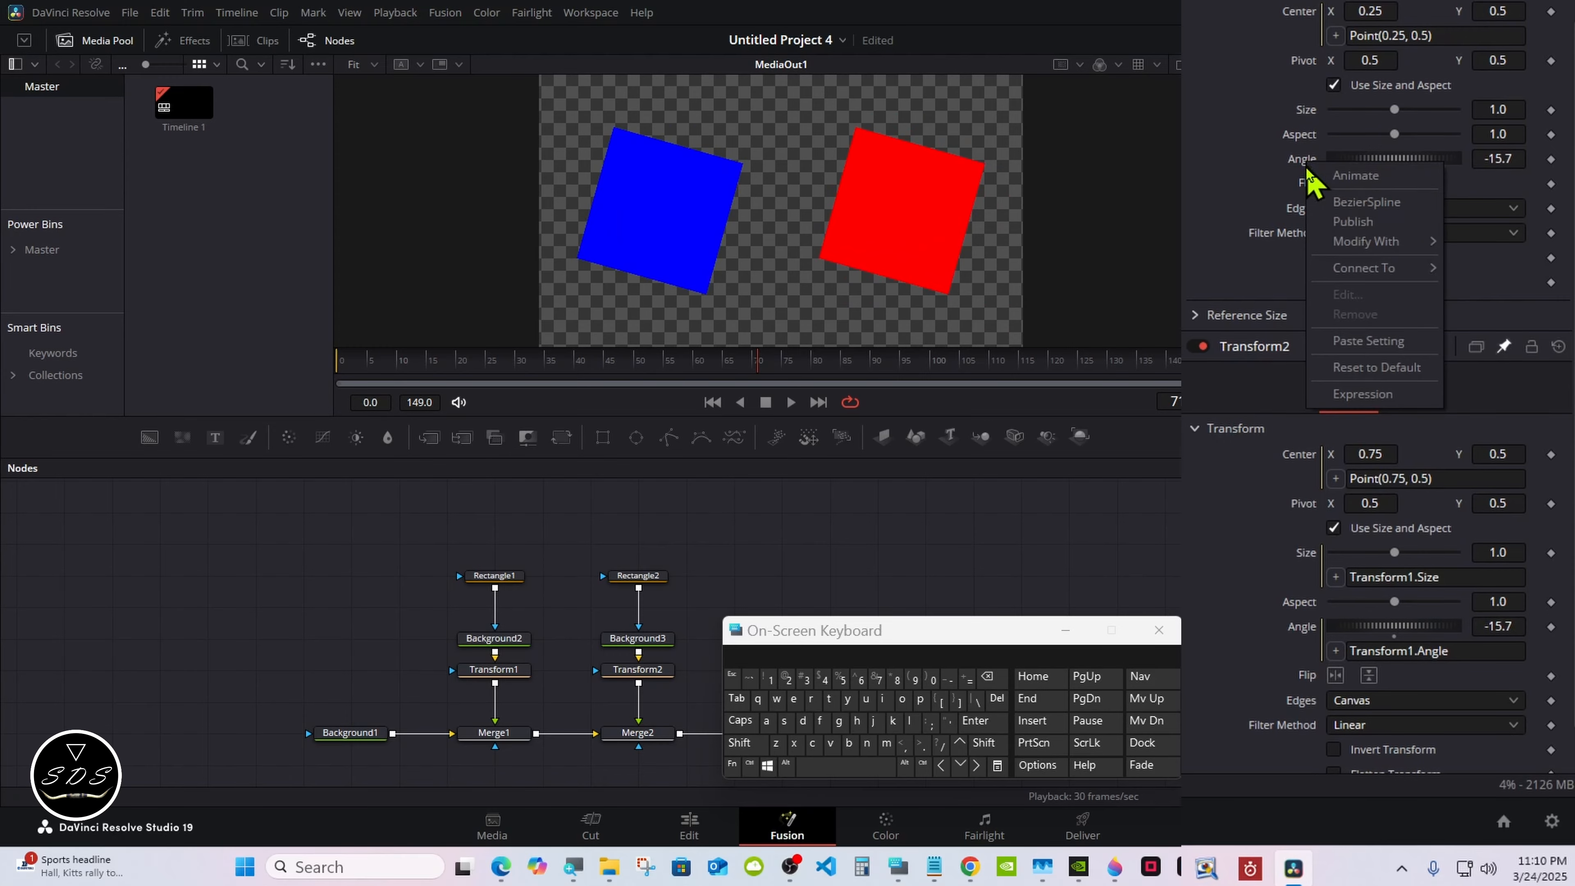
mouse_move(1336, 242)
left_click(1247, 247)
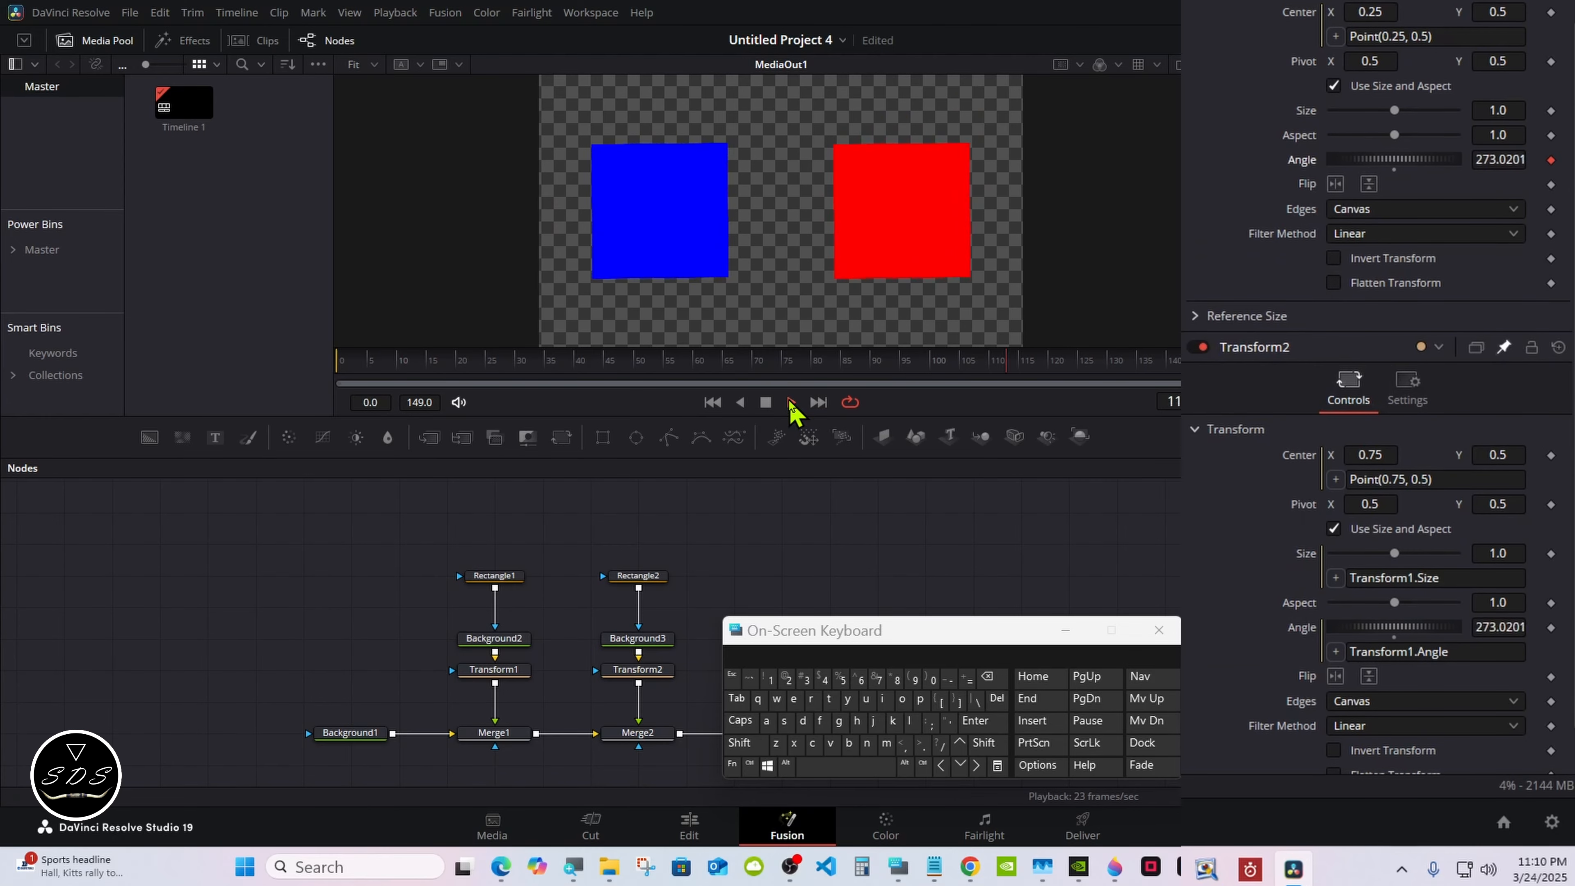
left_click(767, 403)
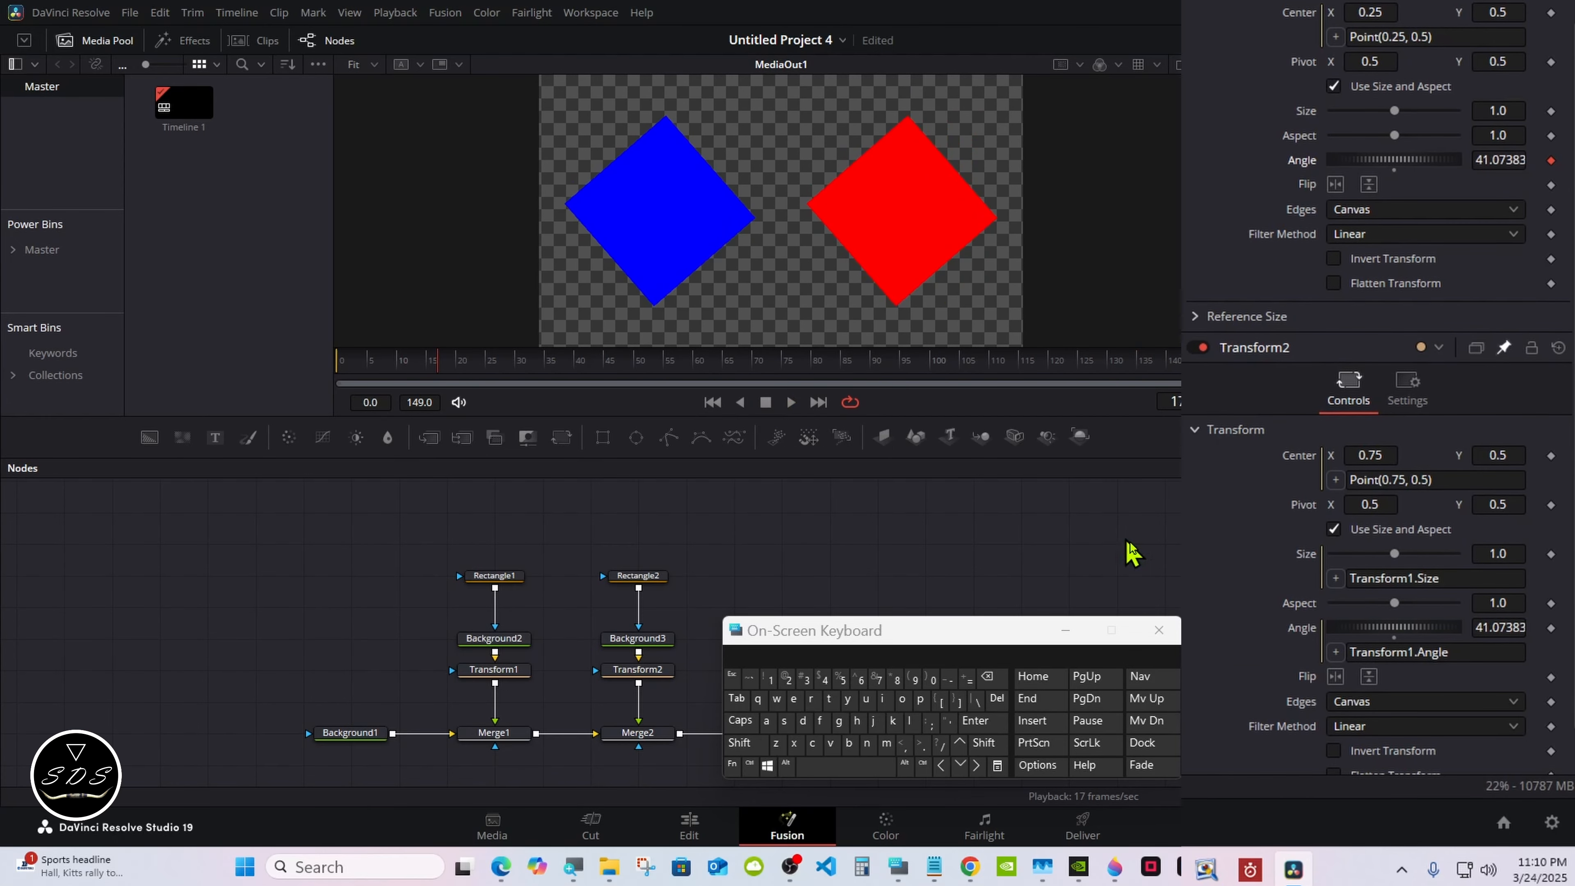
Extend Transform2's Angle expression to Transform1.Angle*-1 so the red square rotates opposite to the blue one
scroll(1536, 536, "down", 1)
scroll(1518, 611, "down", 1)
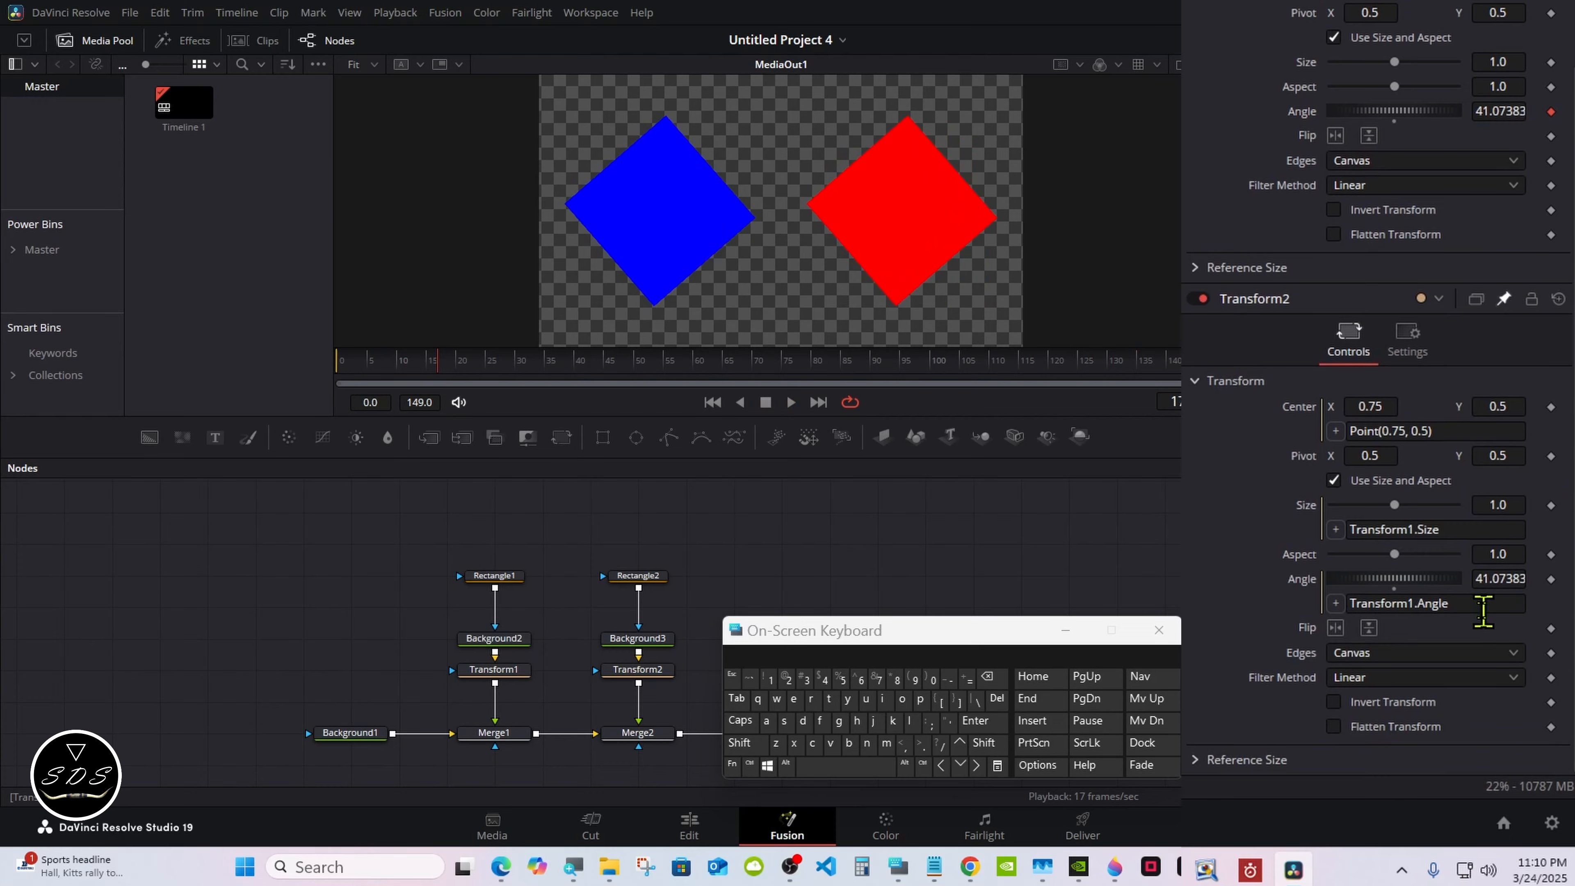
left_click(1451, 602)
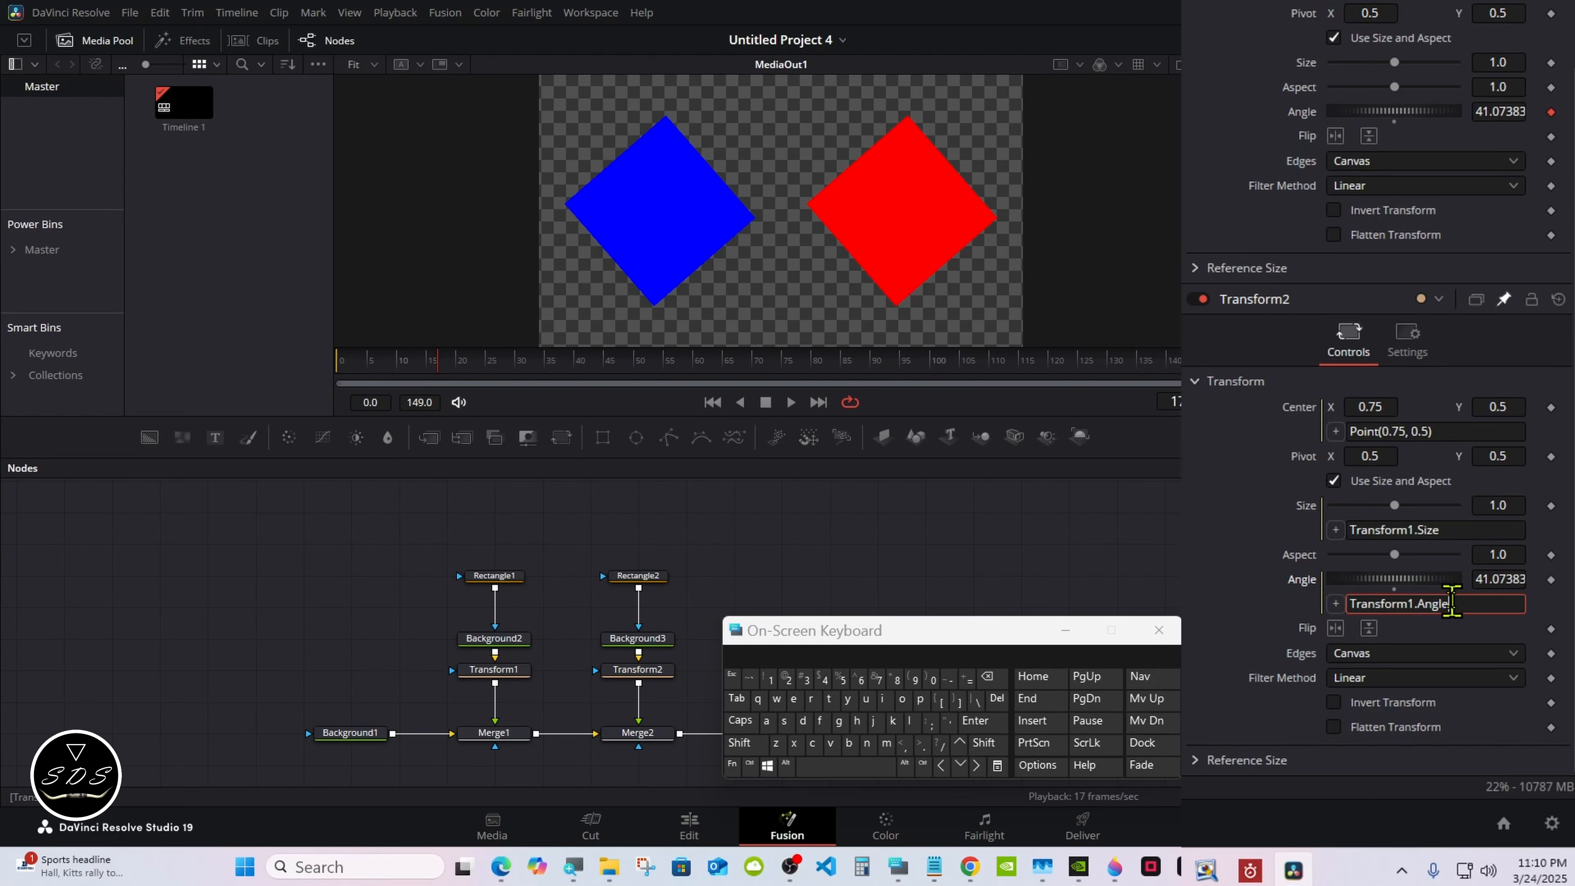
left_click(743, 742)
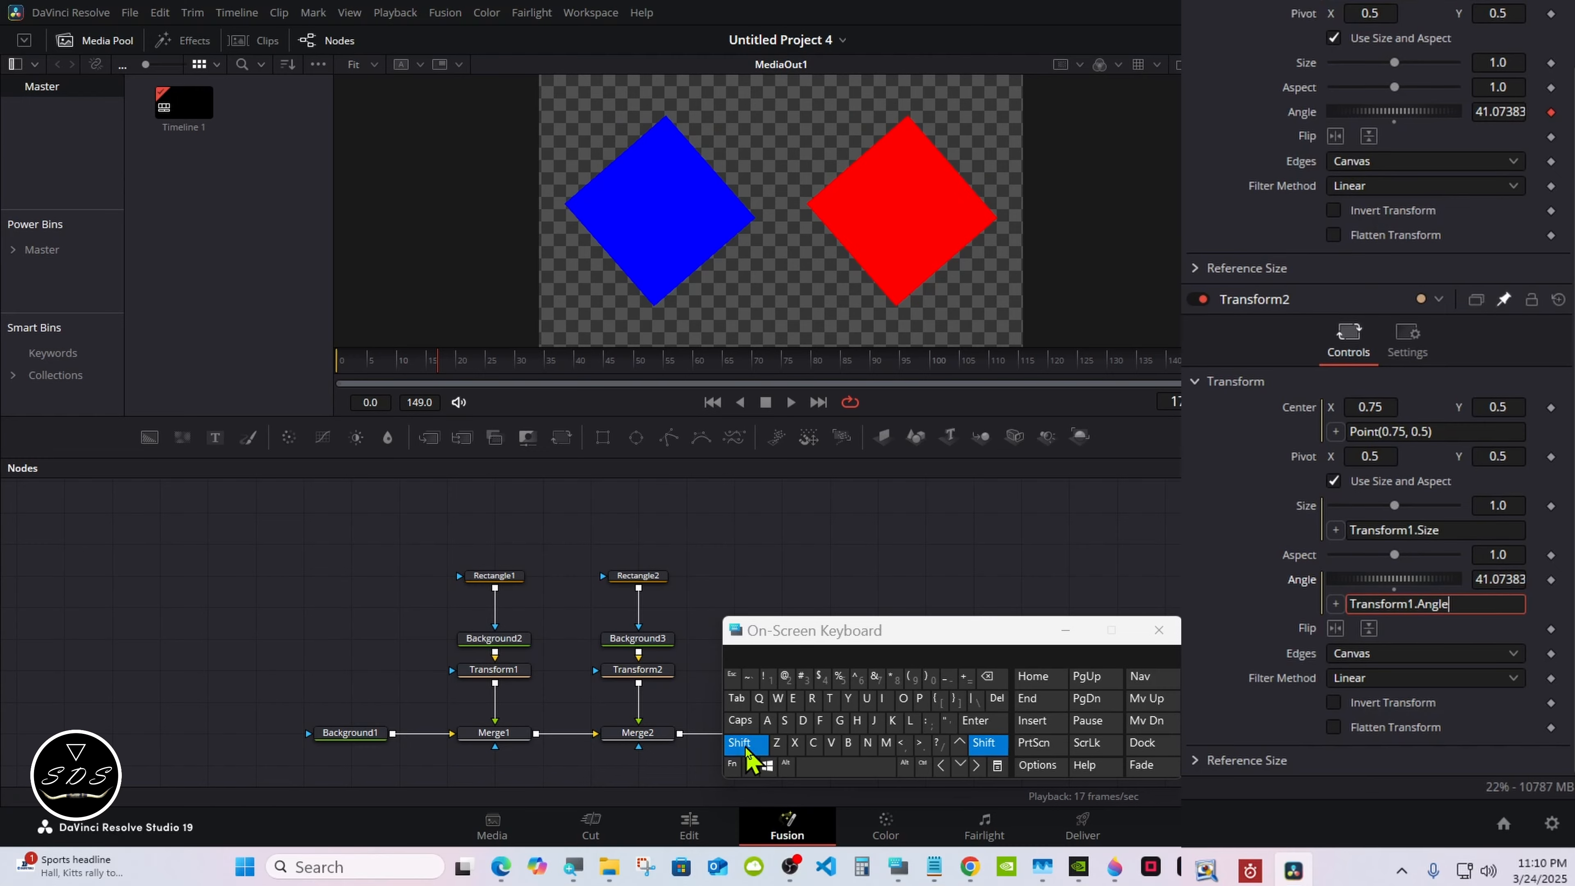
left_click(893, 677)
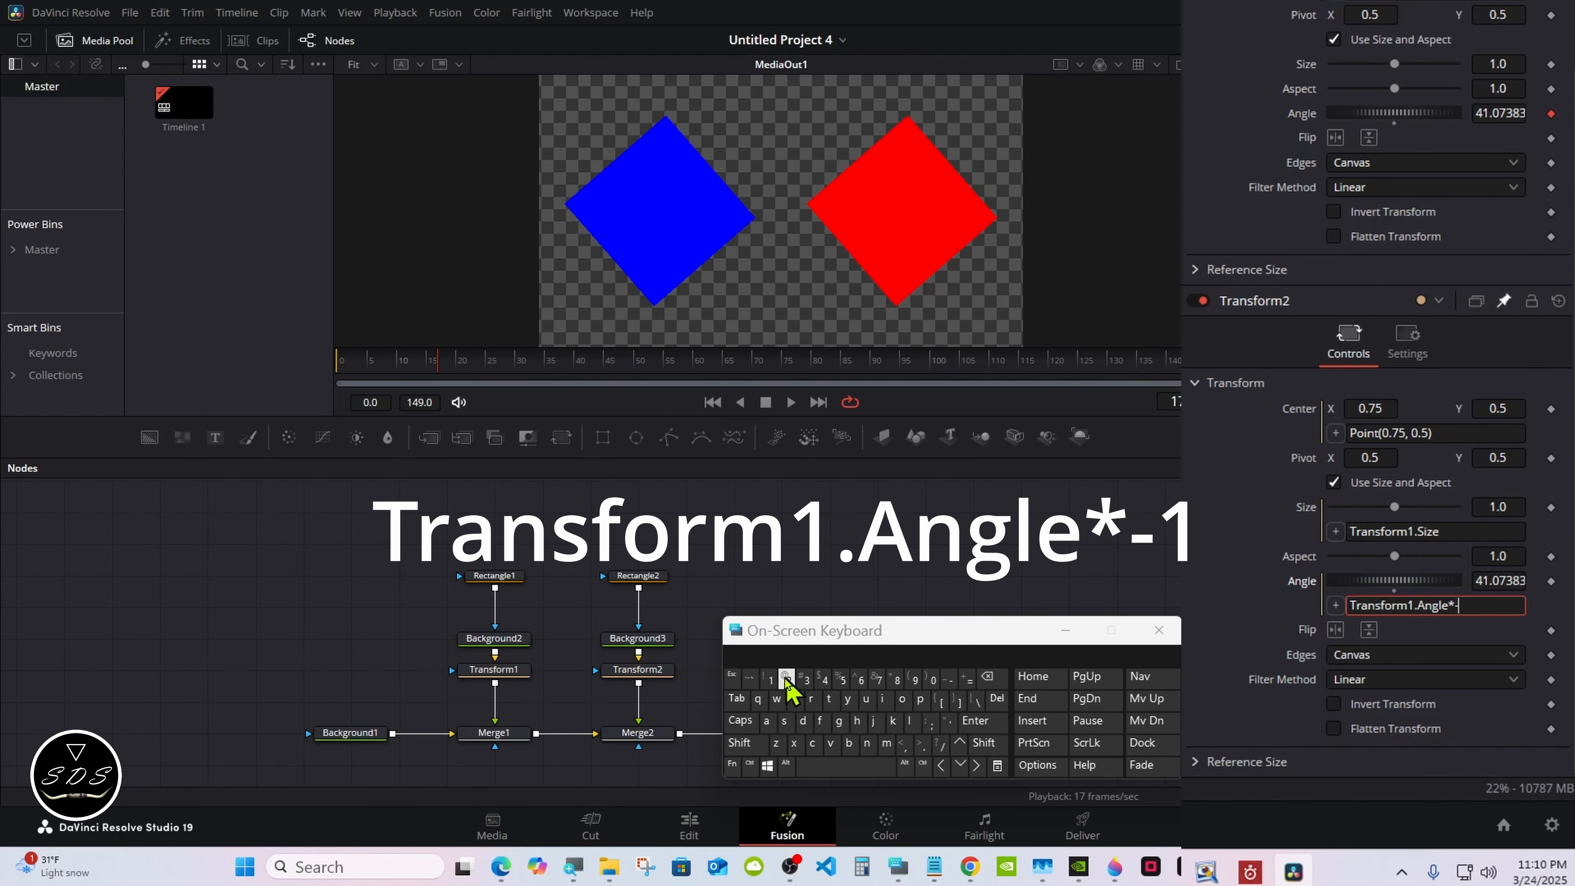
left_click(770, 679)
left_click(975, 720)
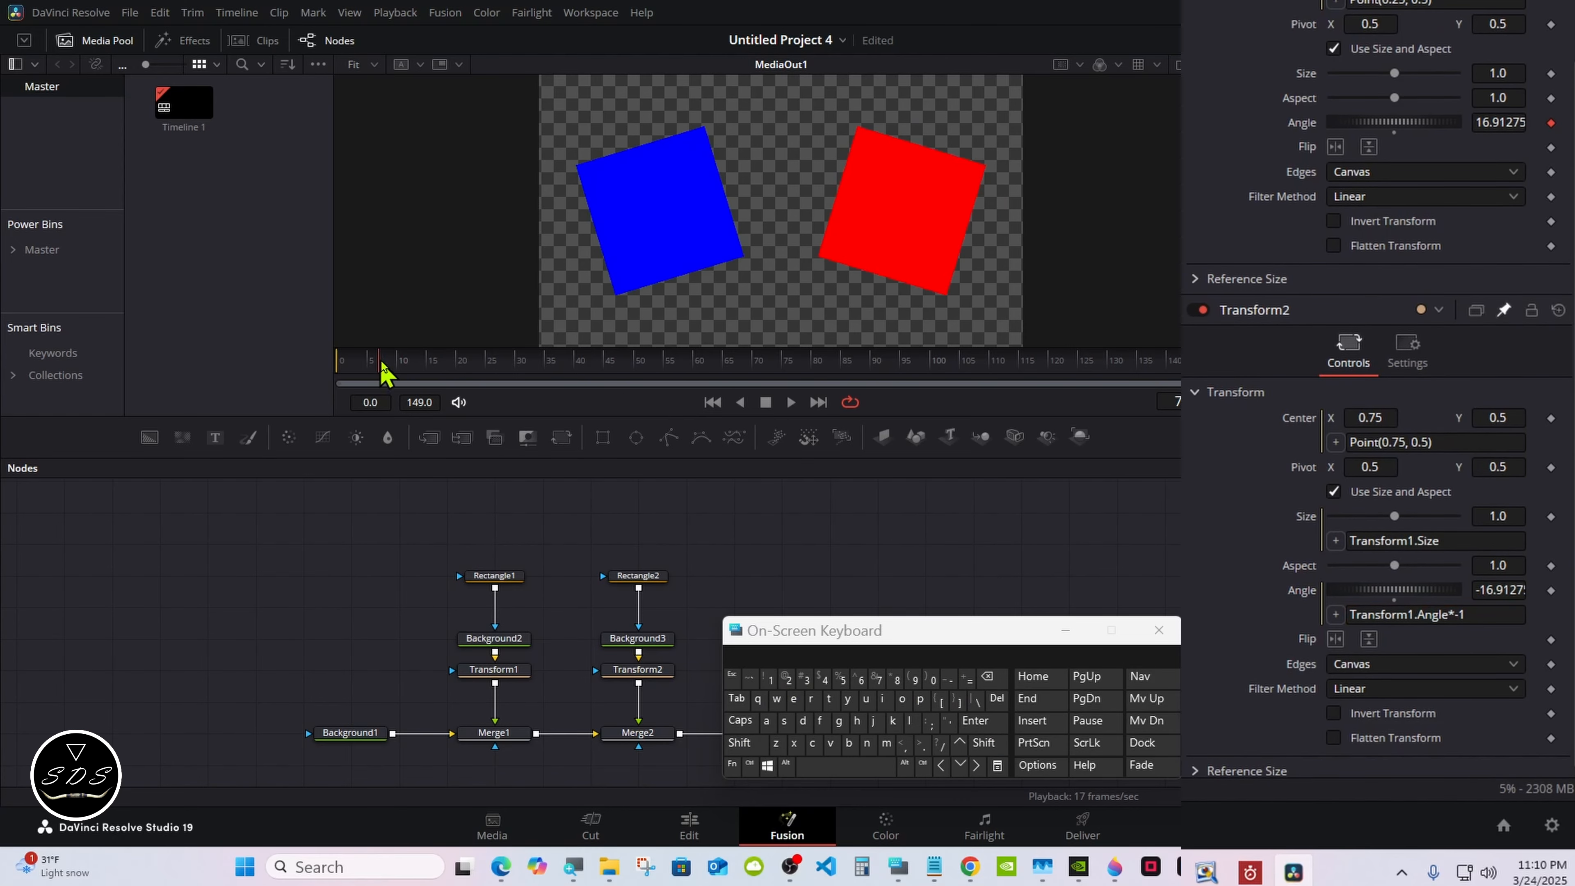
Scrub and play back the composition to preview the two squares rotating in opposite directions
left_click_drag(386, 367, 914, 373)
left_click(791, 402)
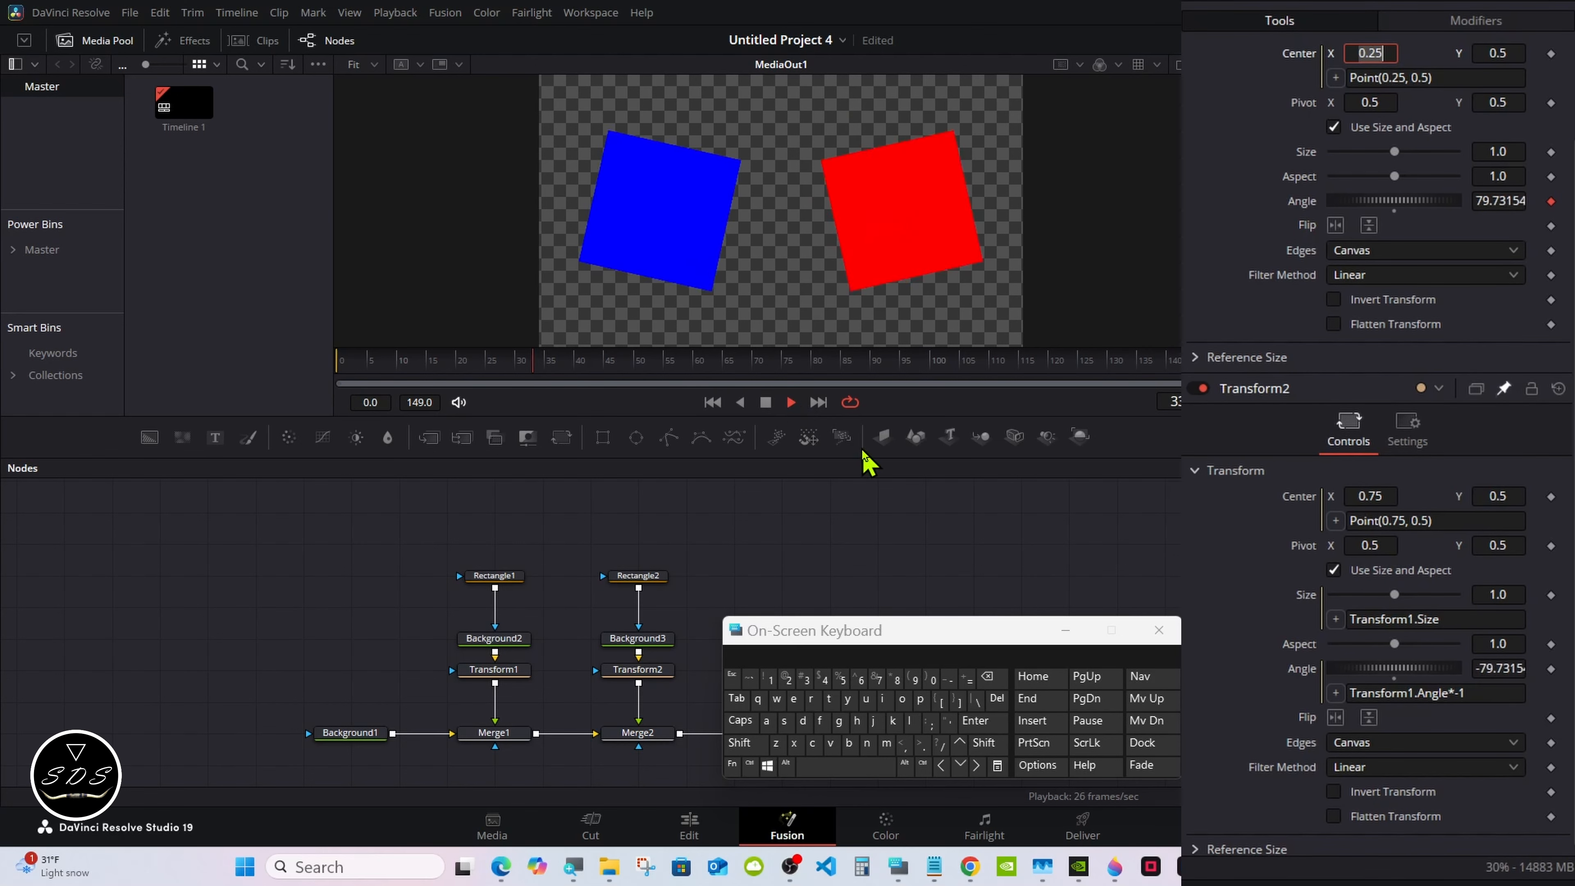
left_click(767, 403)
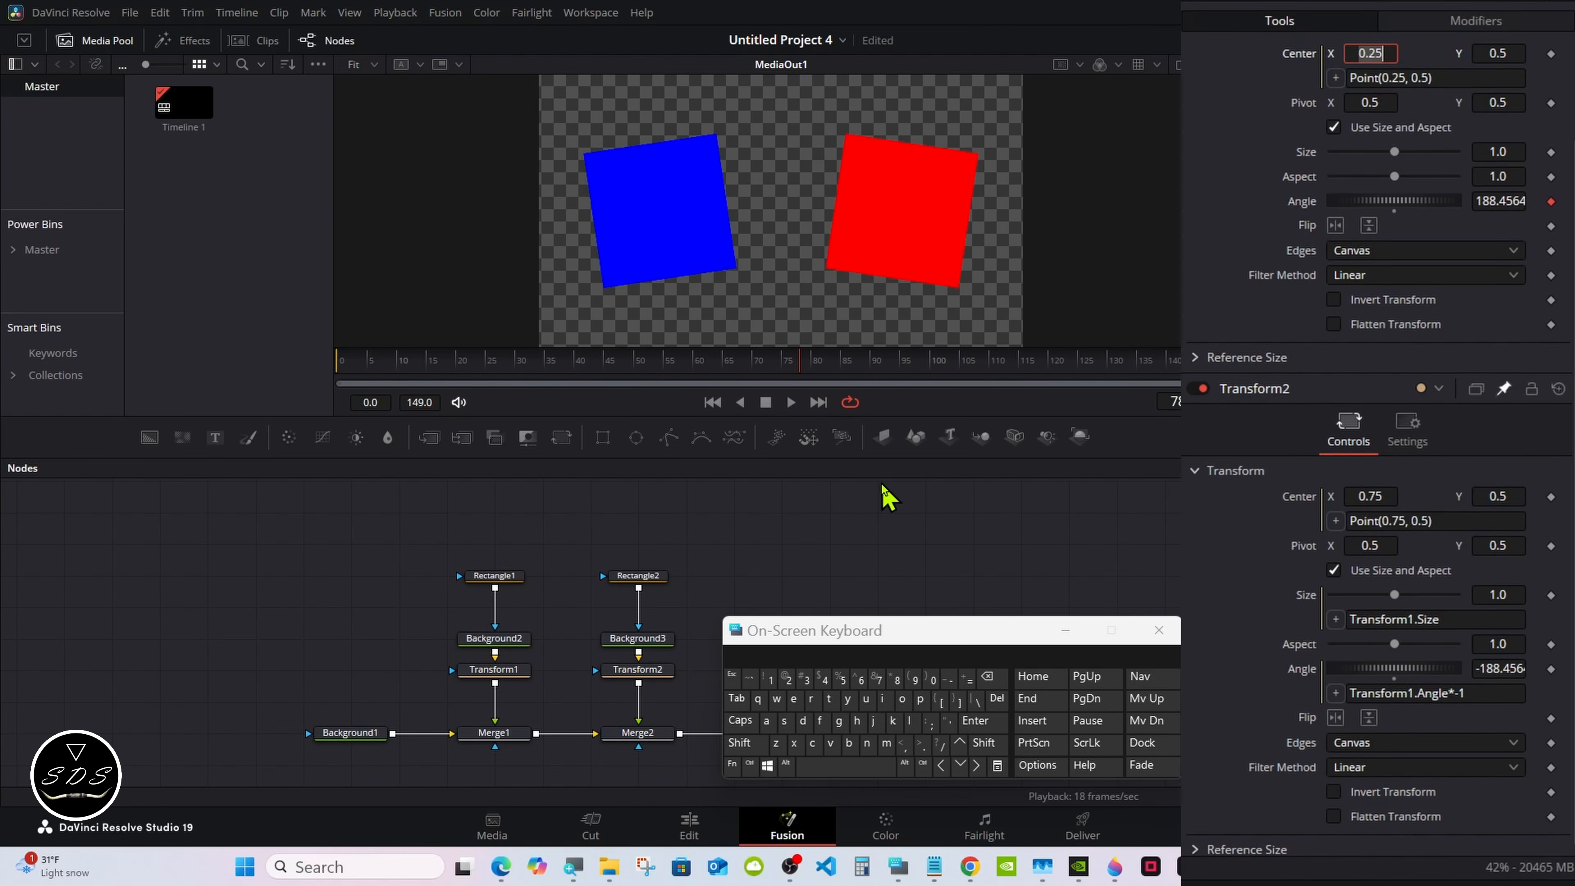
Extend Transform2's Size expression to Transform1.Size/2 so the red square is half the blue one's size, and preview the playback
left_click(648, 671)
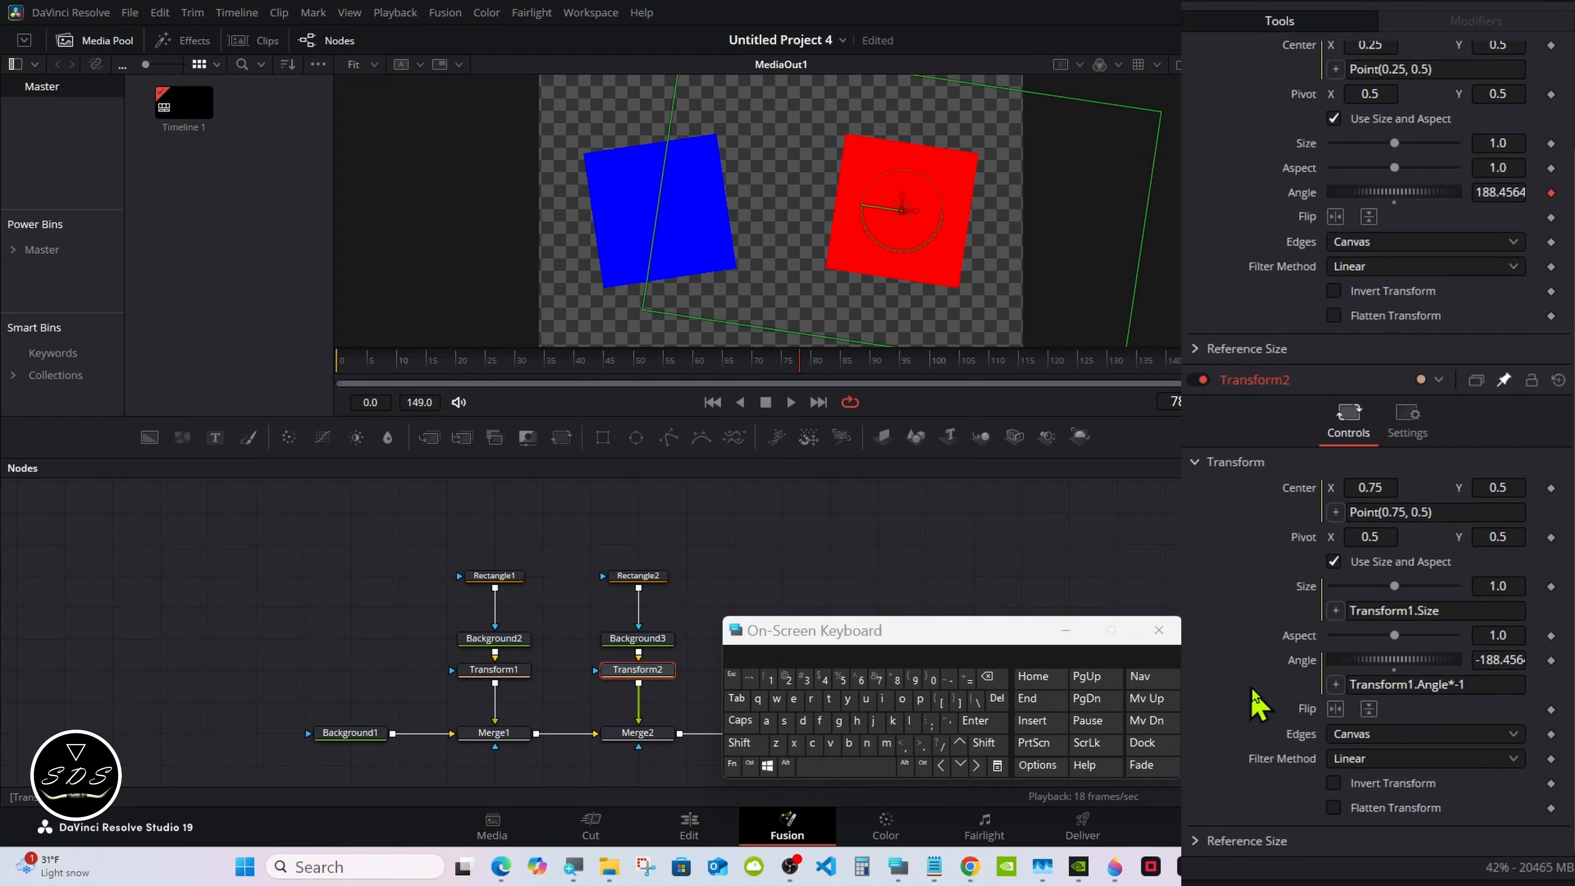
left_click(1438, 610)
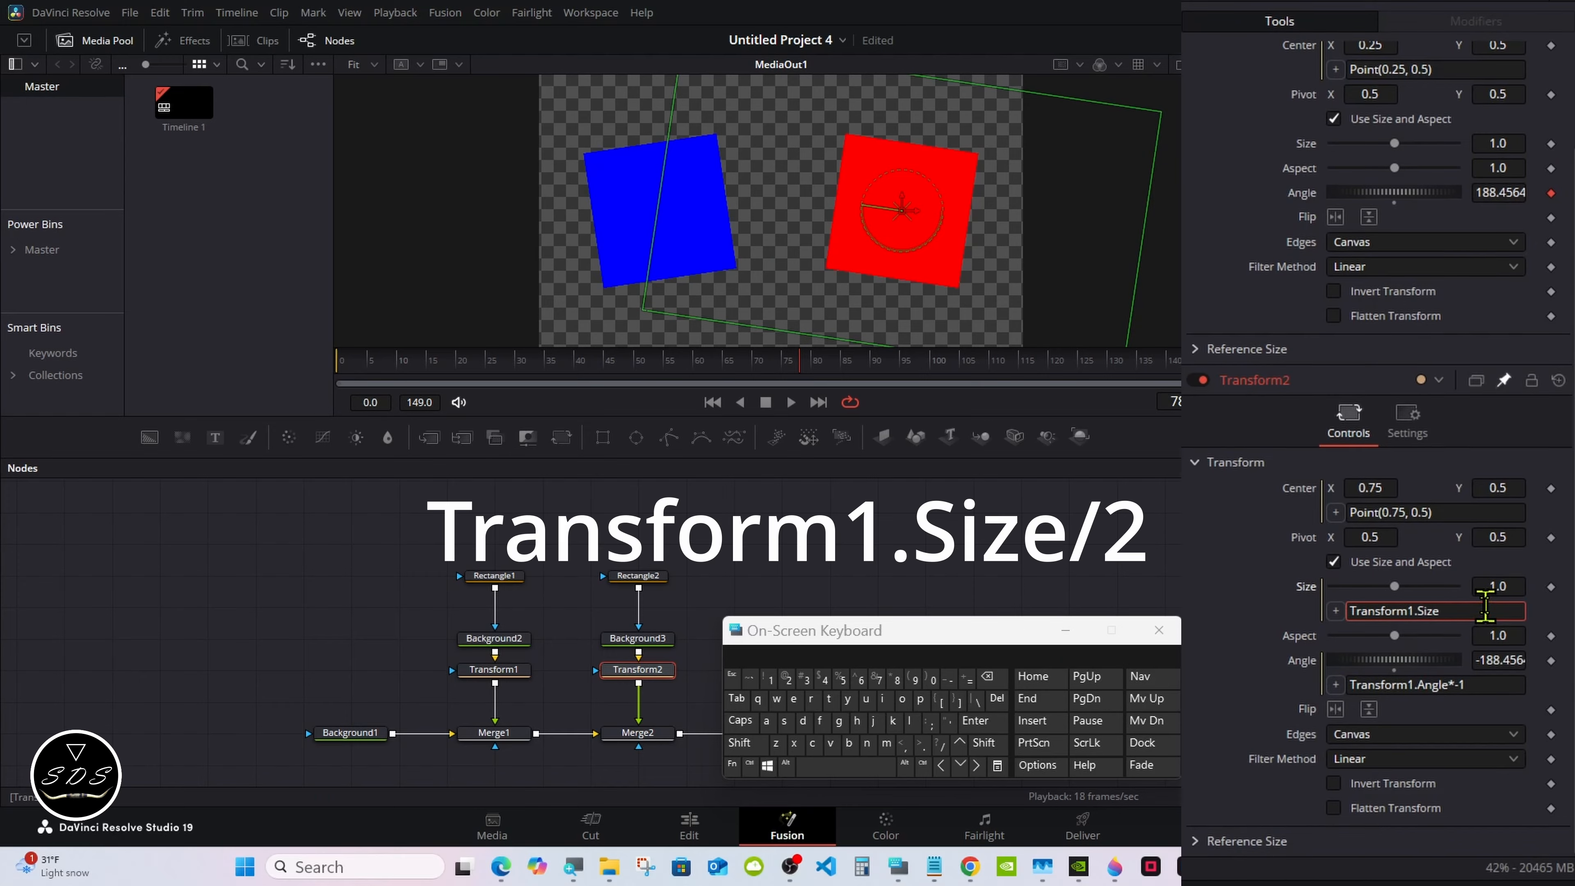
left_click(941, 744)
left_click(786, 678)
left_click(985, 723)
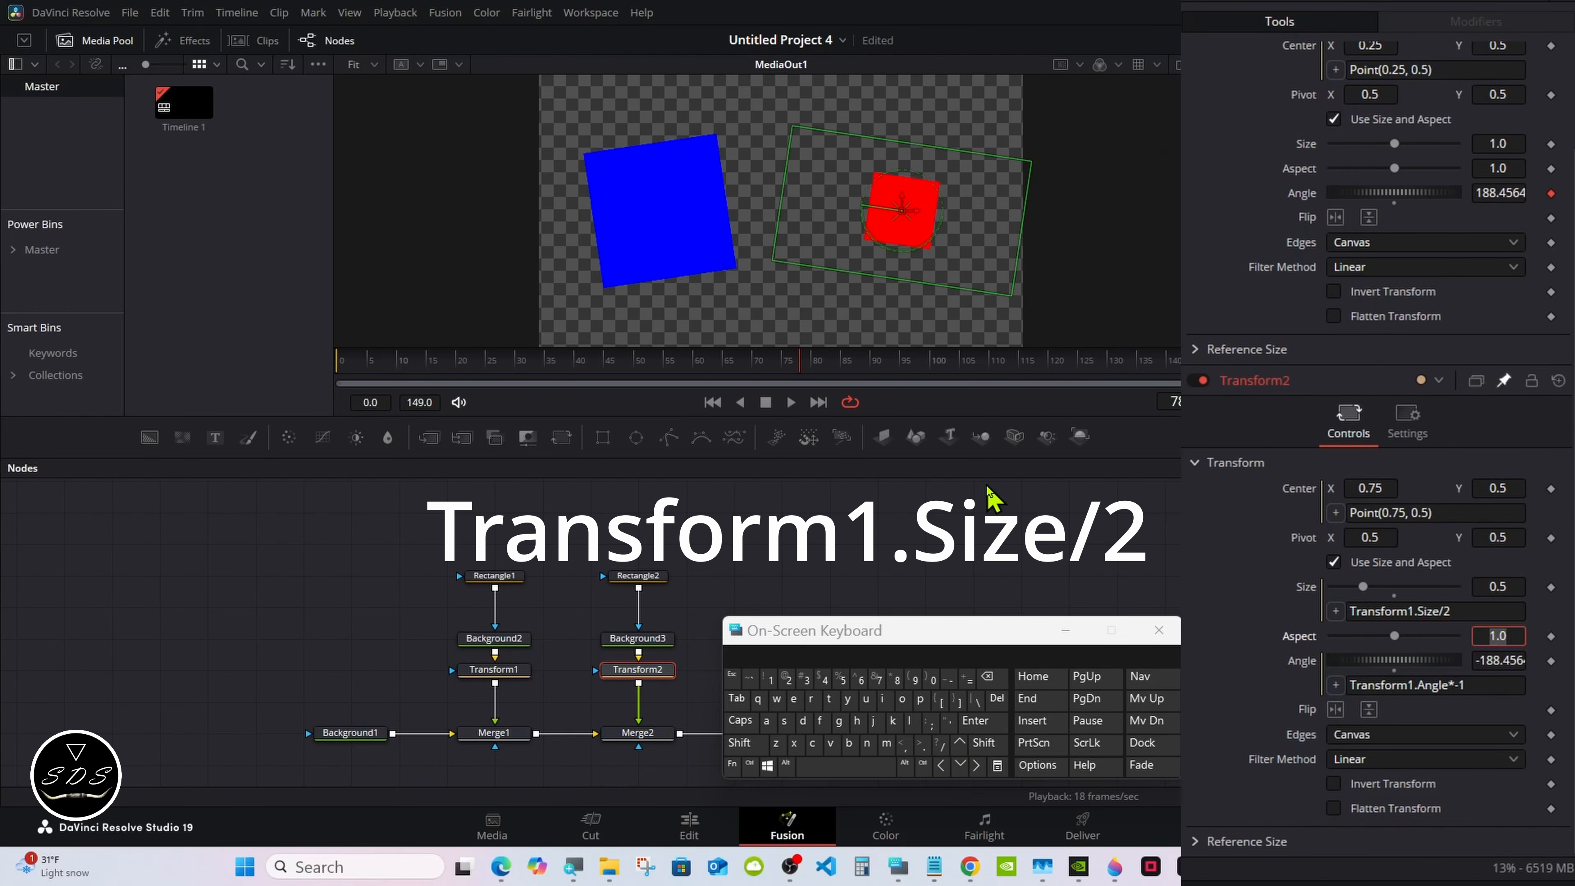
left_click(939, 496)
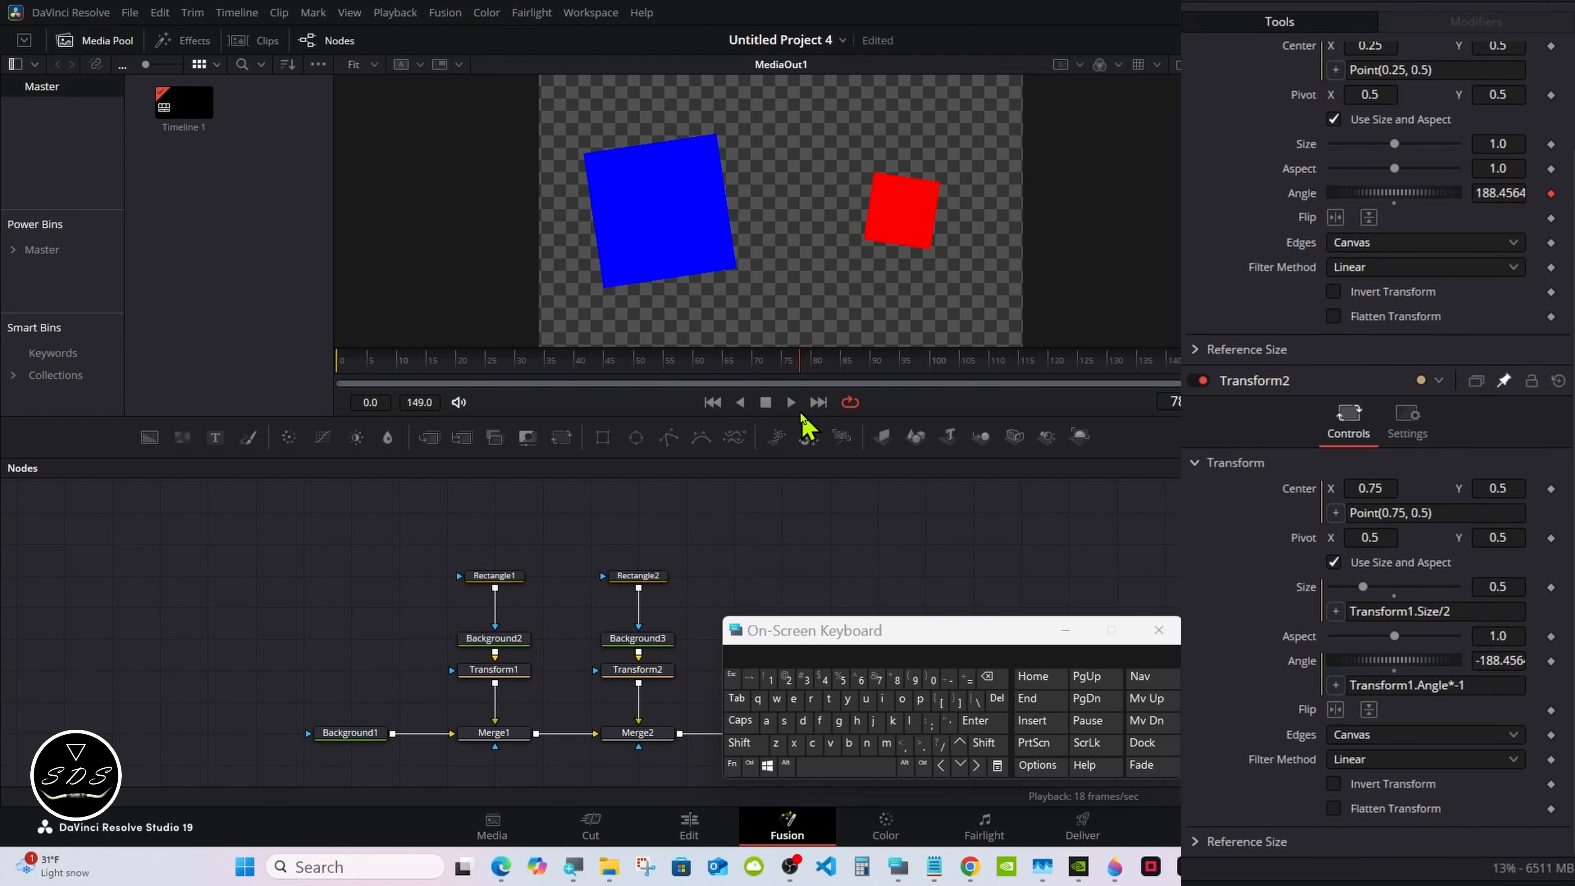
left_click(791, 402)
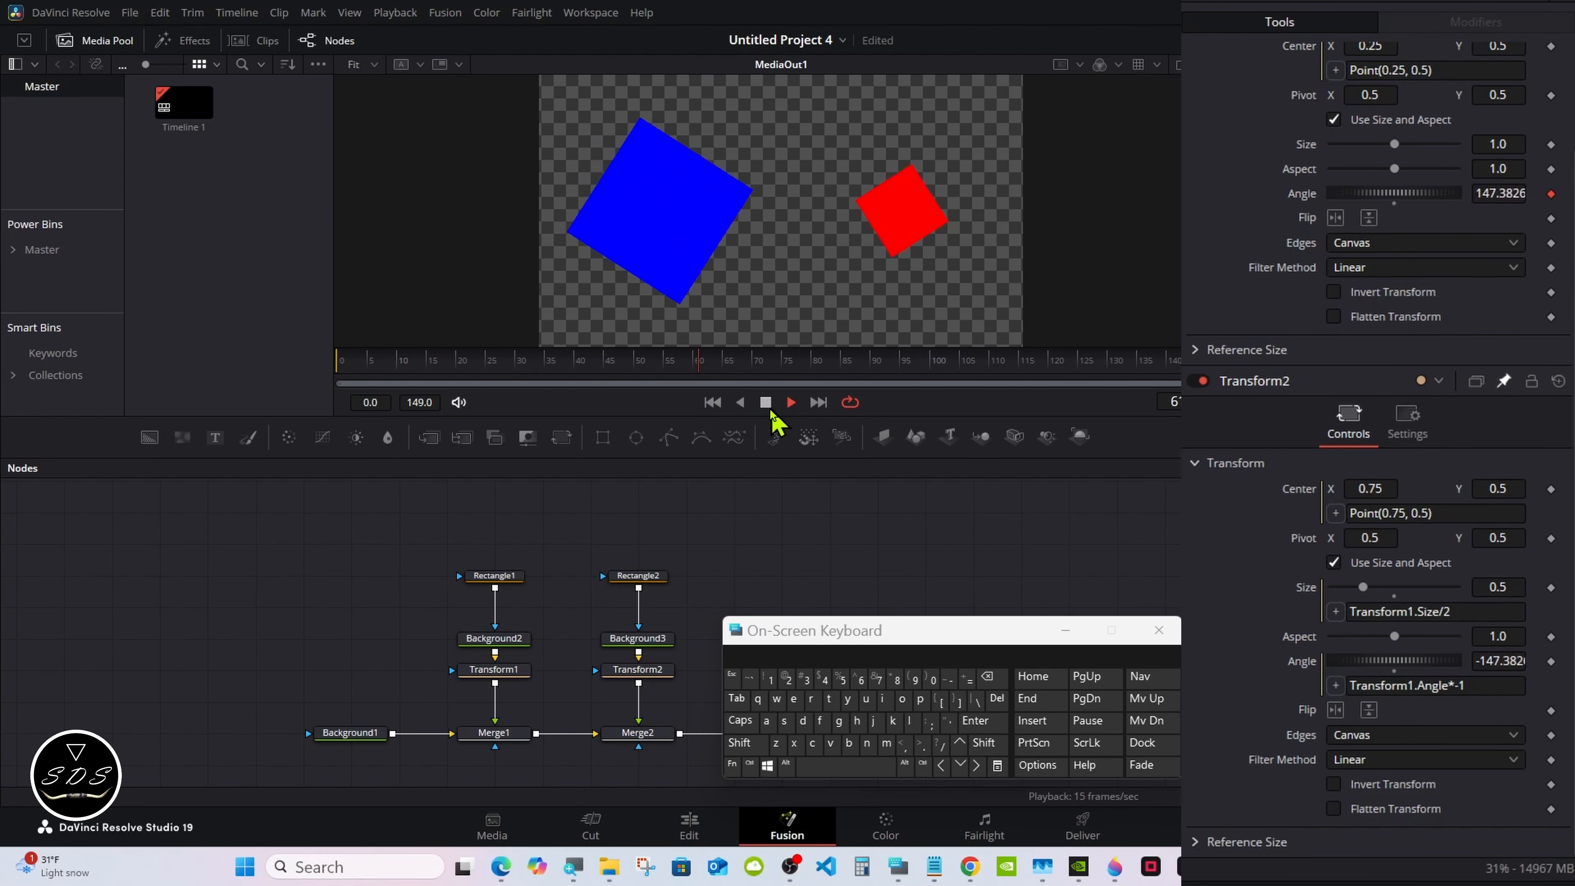
key("space")
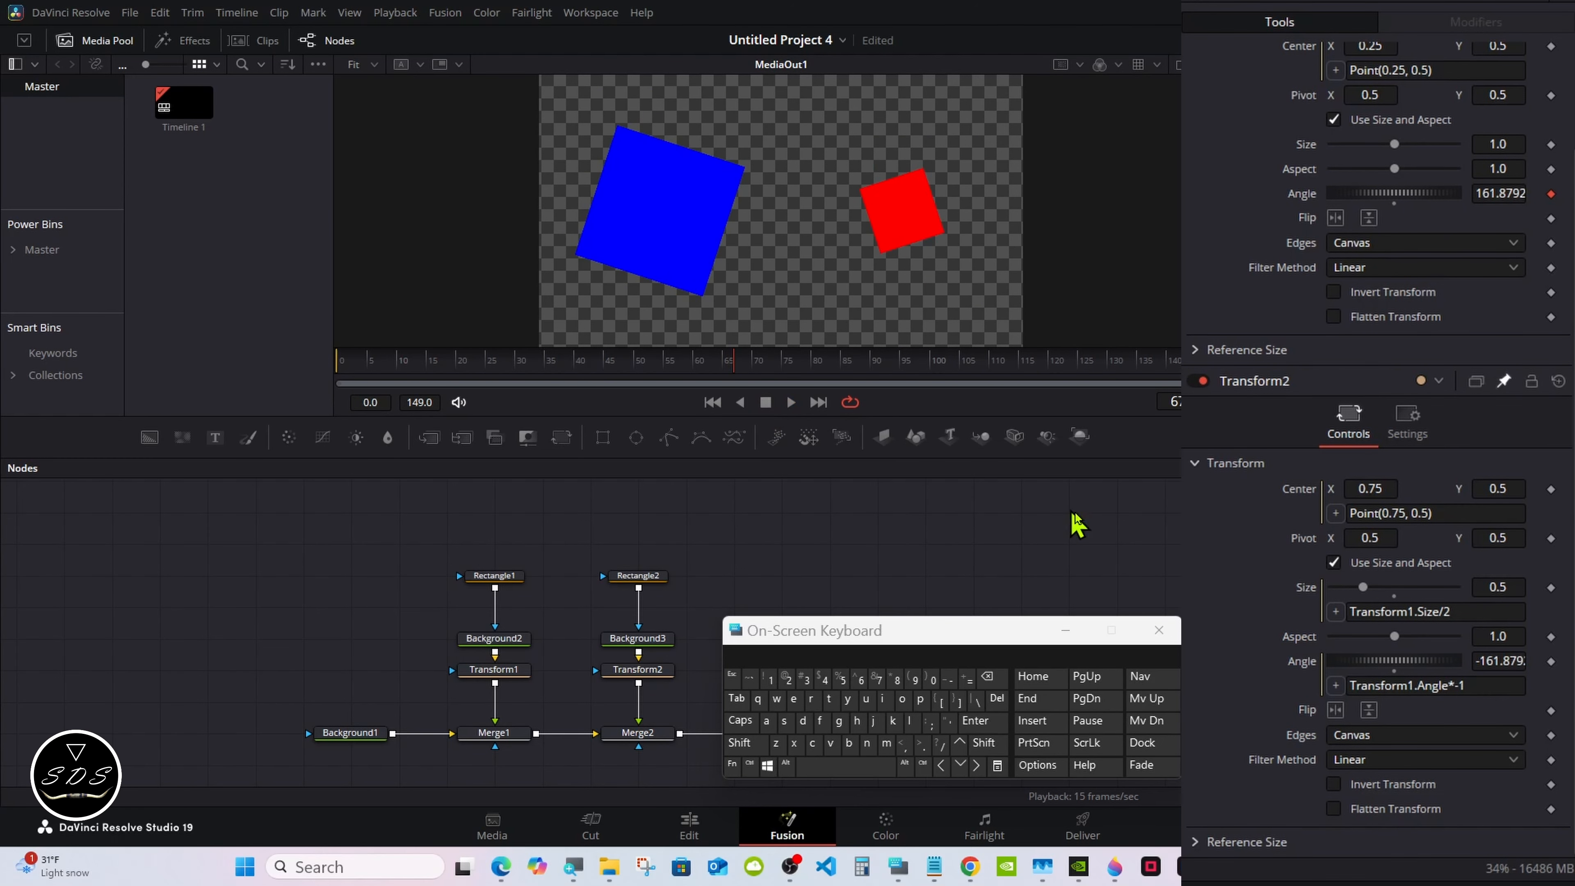
Extend Transform2's Angle expression to Transform1.Angle*-1*2 to double the red square's rotation speed, and play the composition from the first frame
left_click(1470, 684)
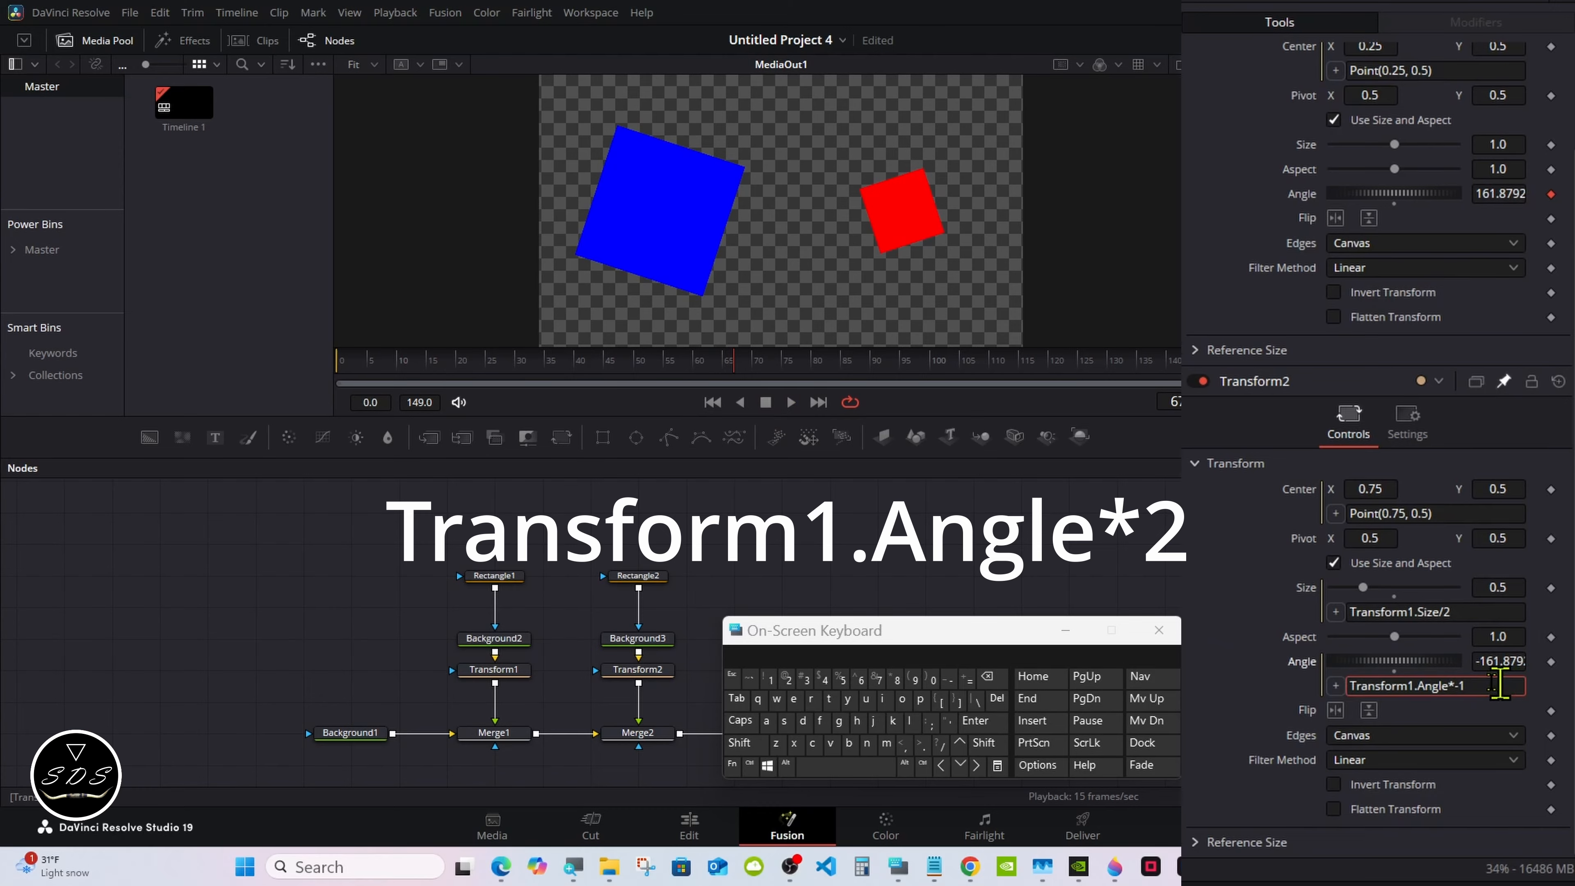
left_click(744, 743)
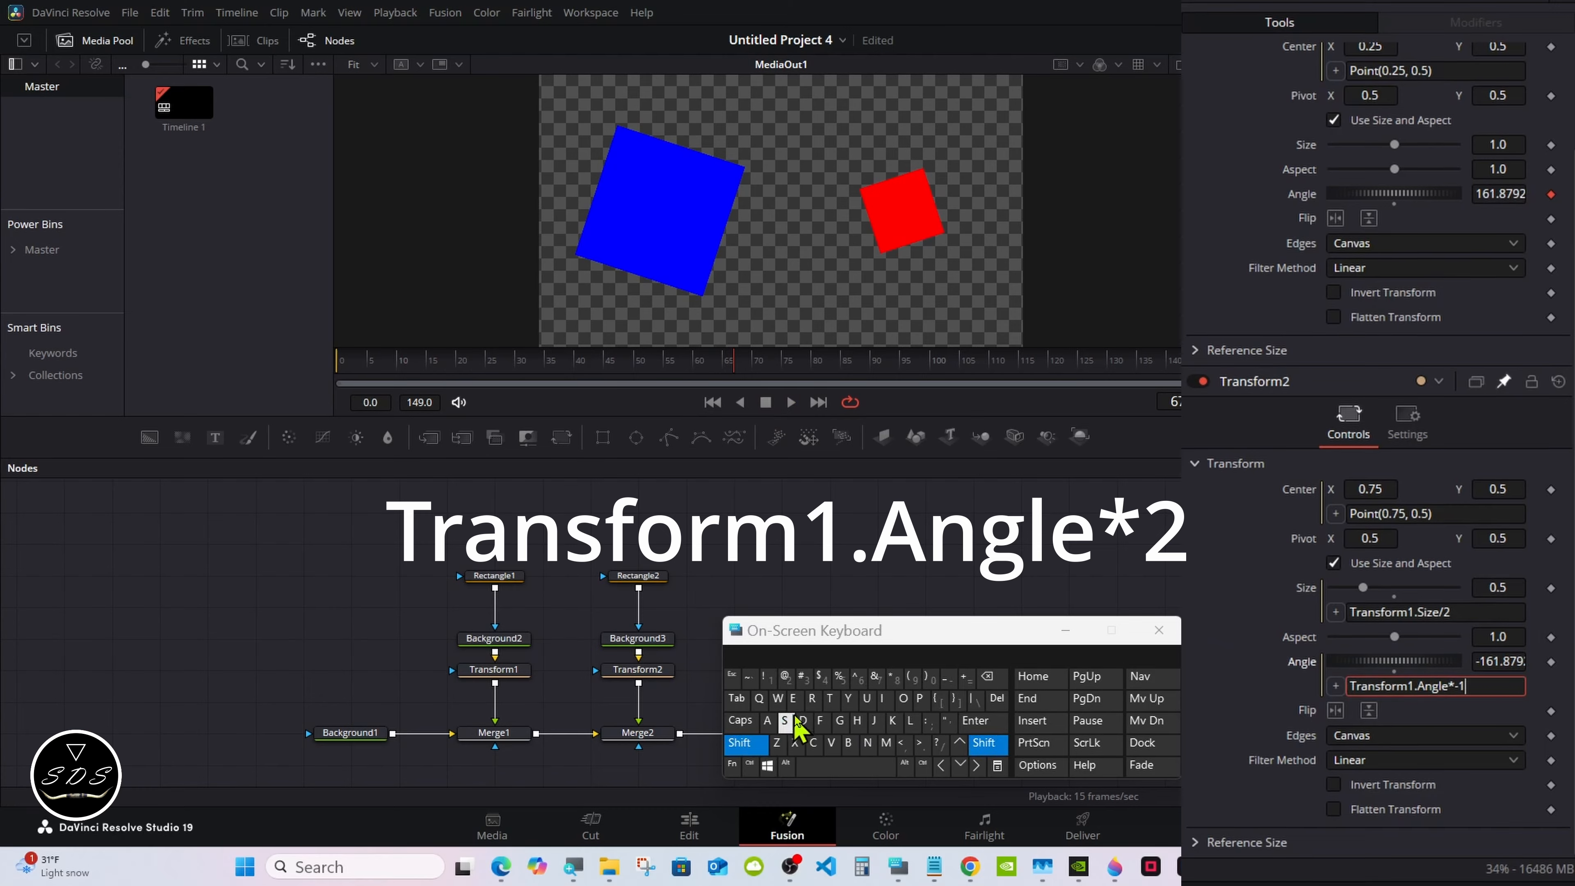
left_click(895, 678)
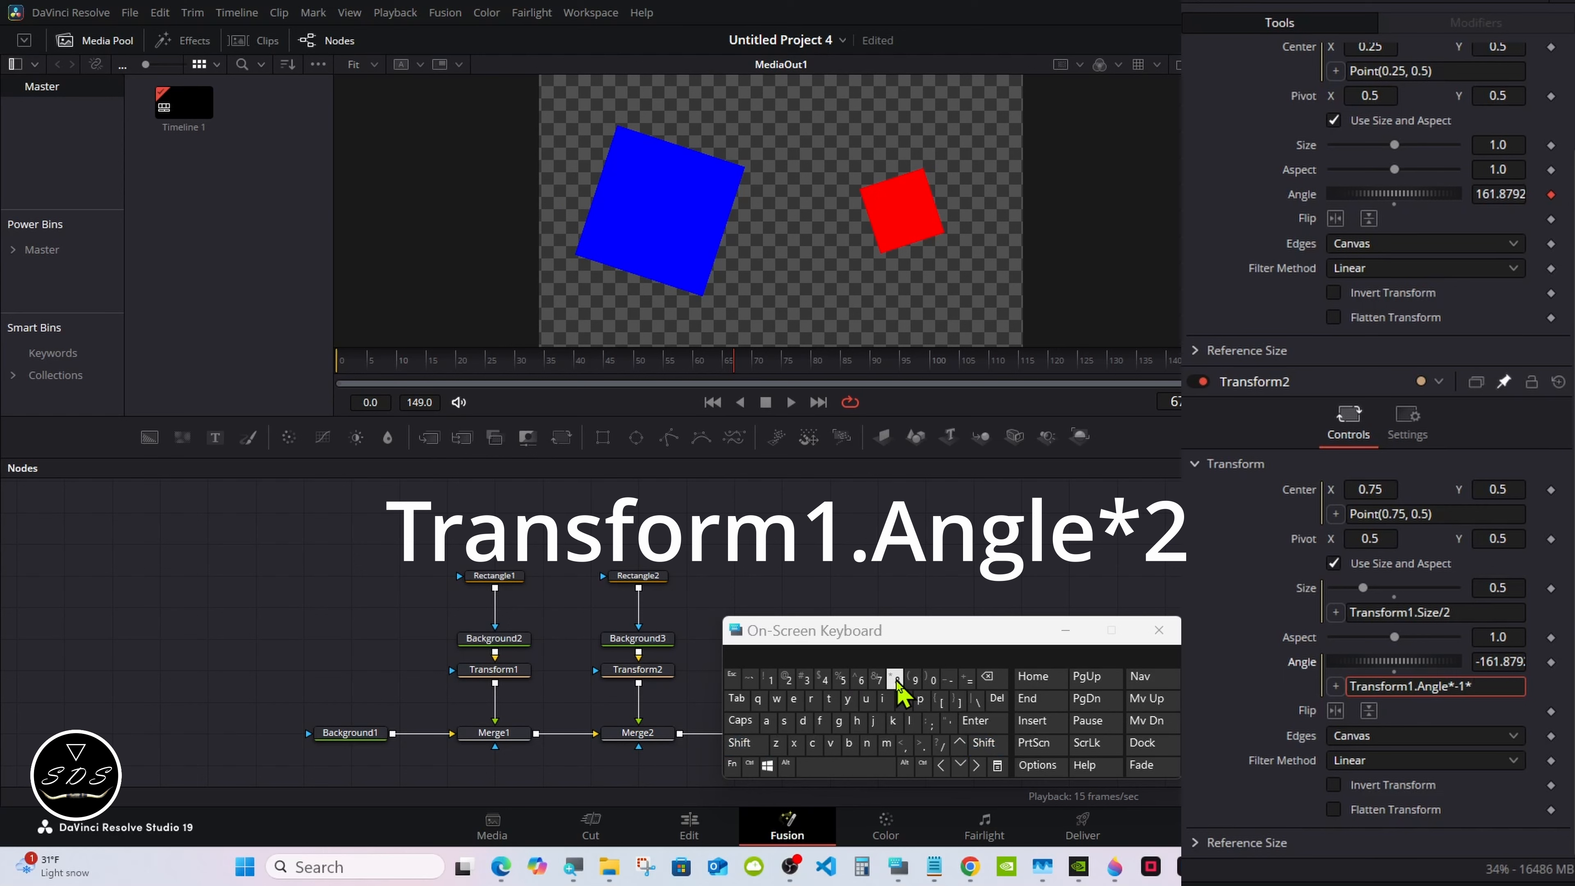
left_click(787, 679)
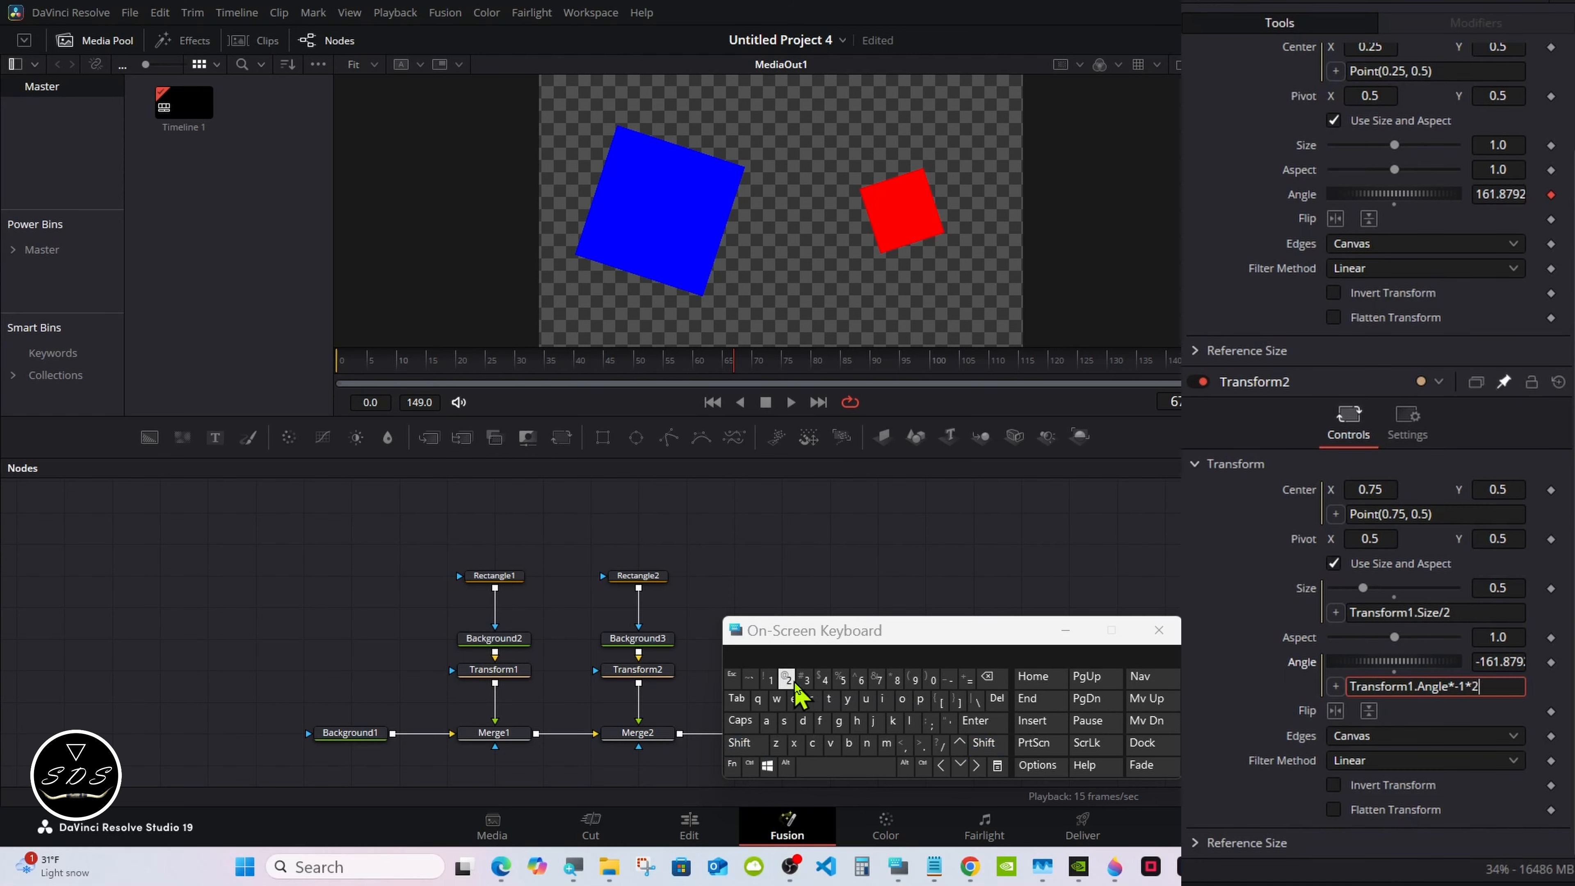
left_click(976, 723)
left_click_drag(569, 386, 340, 375)
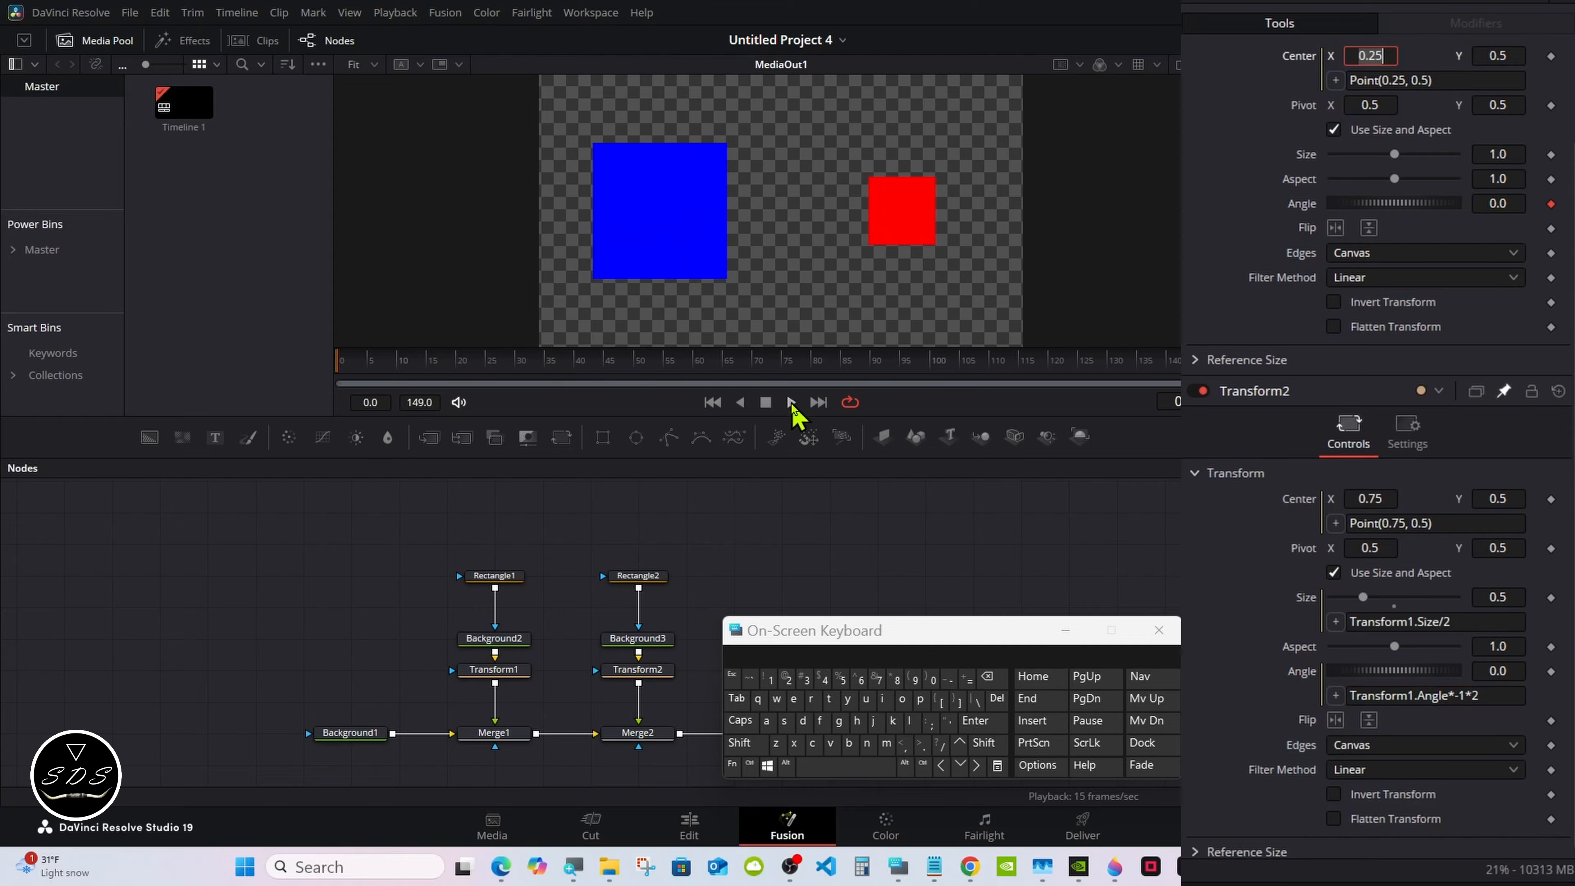
left_click(791, 402)
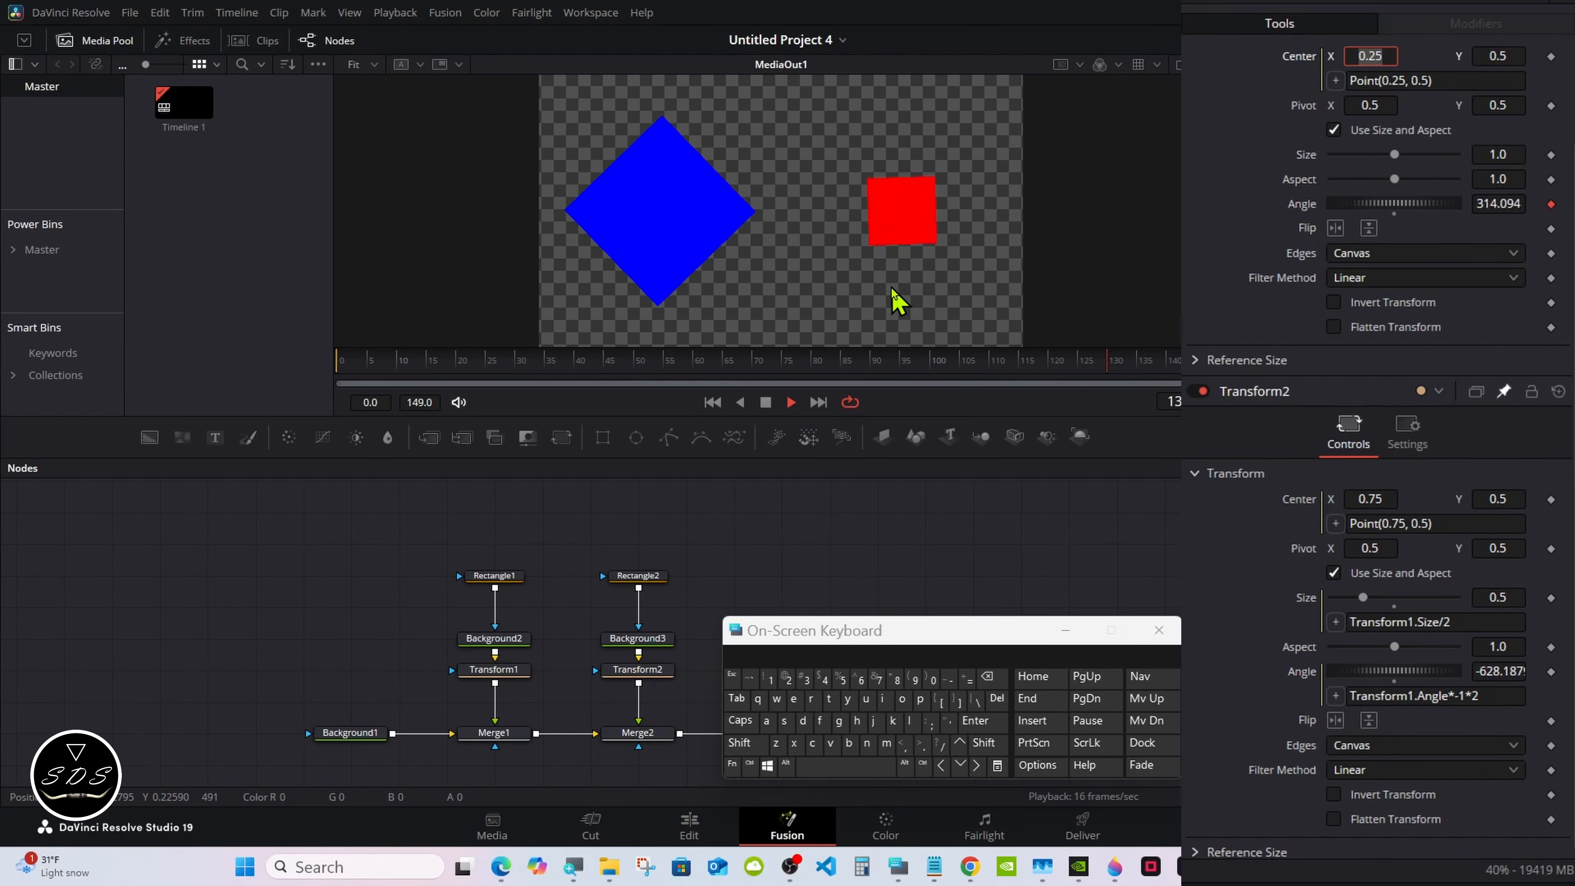
key("space")
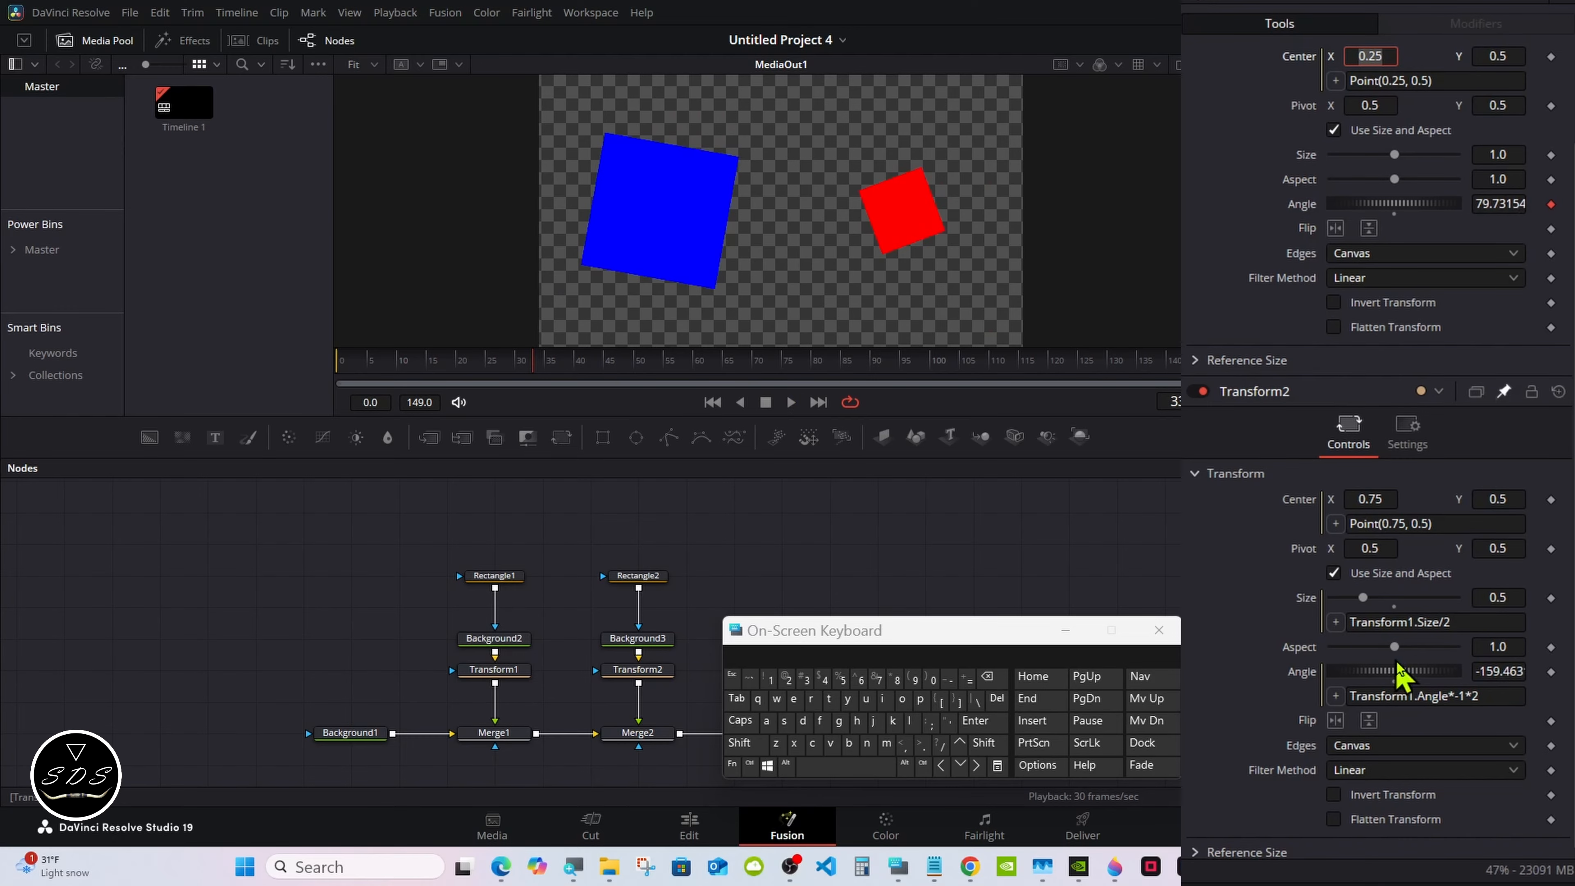
Change Transform2's Angle expression to Transform1.Angle*-1*4 and preview the faster rotation
left_click(1482, 698)
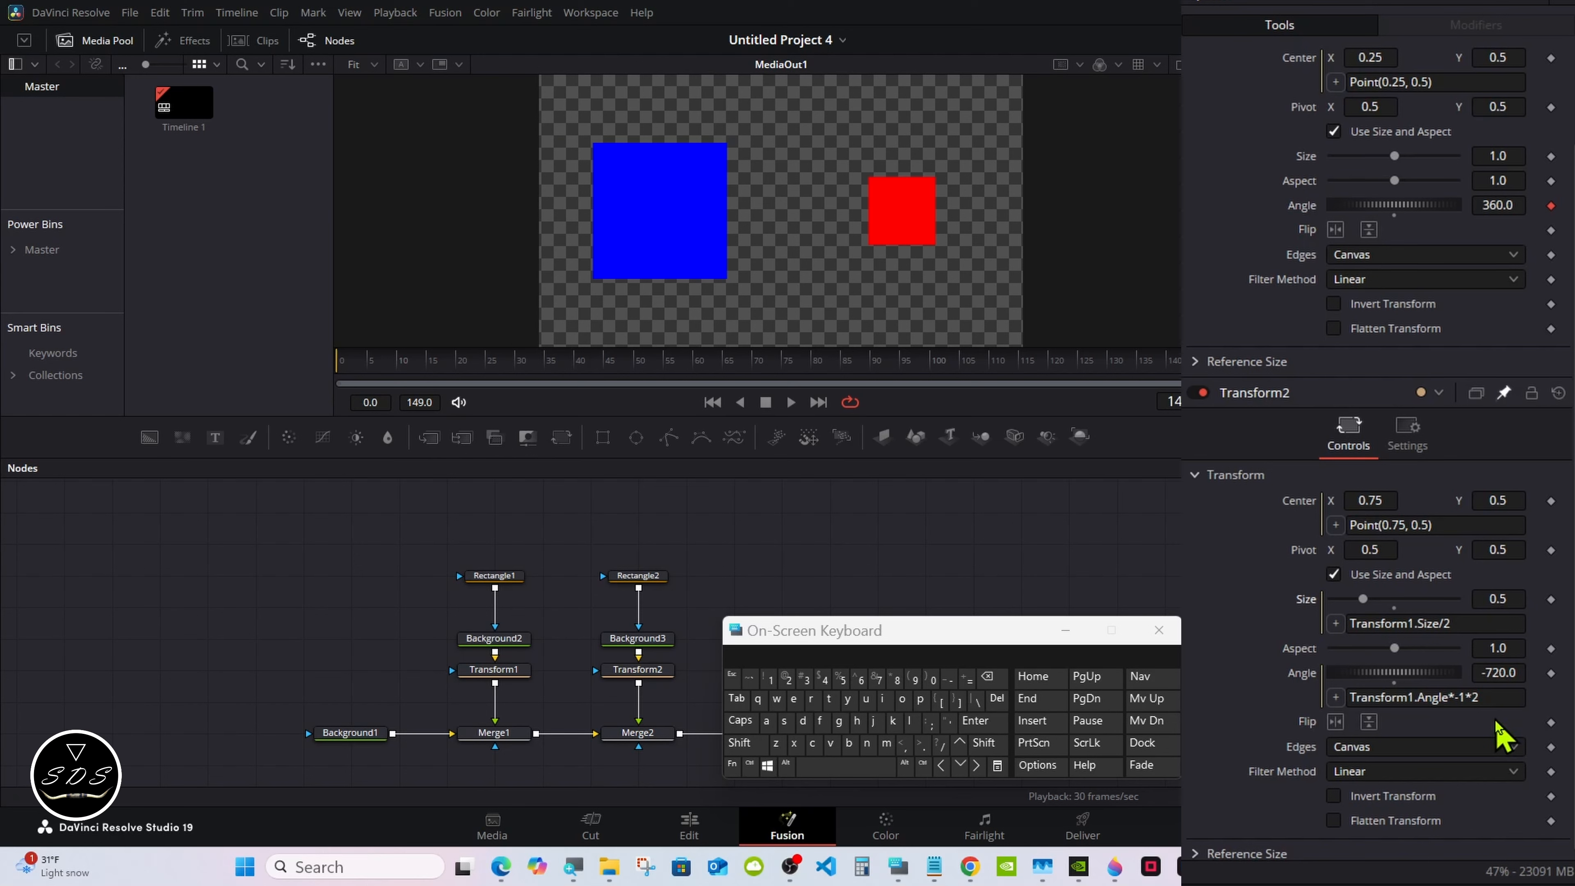
left_click(1479, 697)
left_click(987, 676)
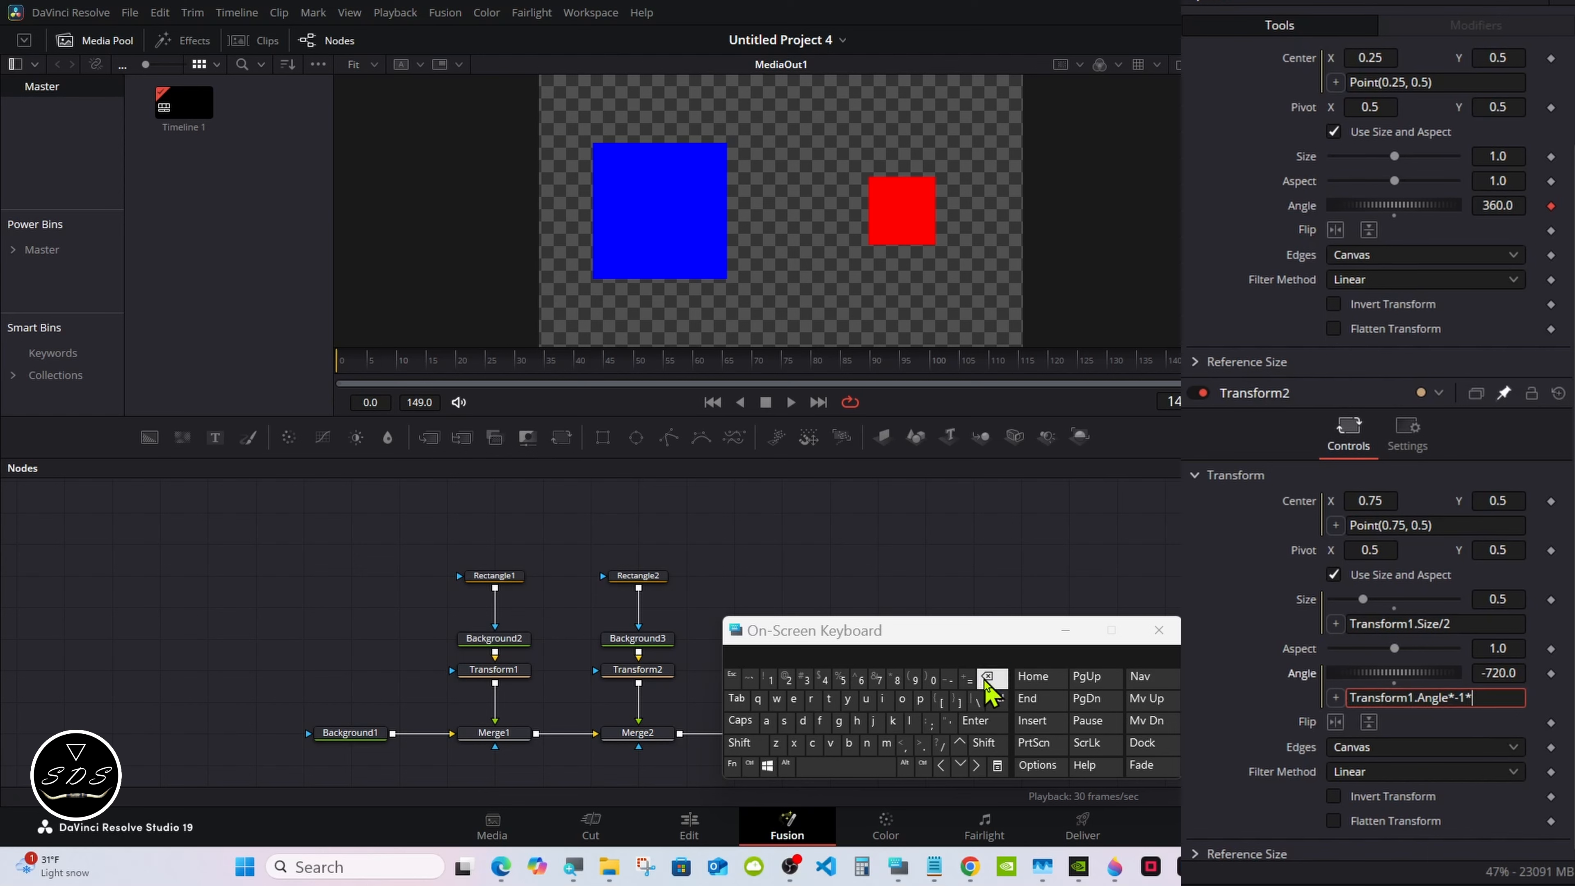
left_click(824, 678)
left_click(978, 720)
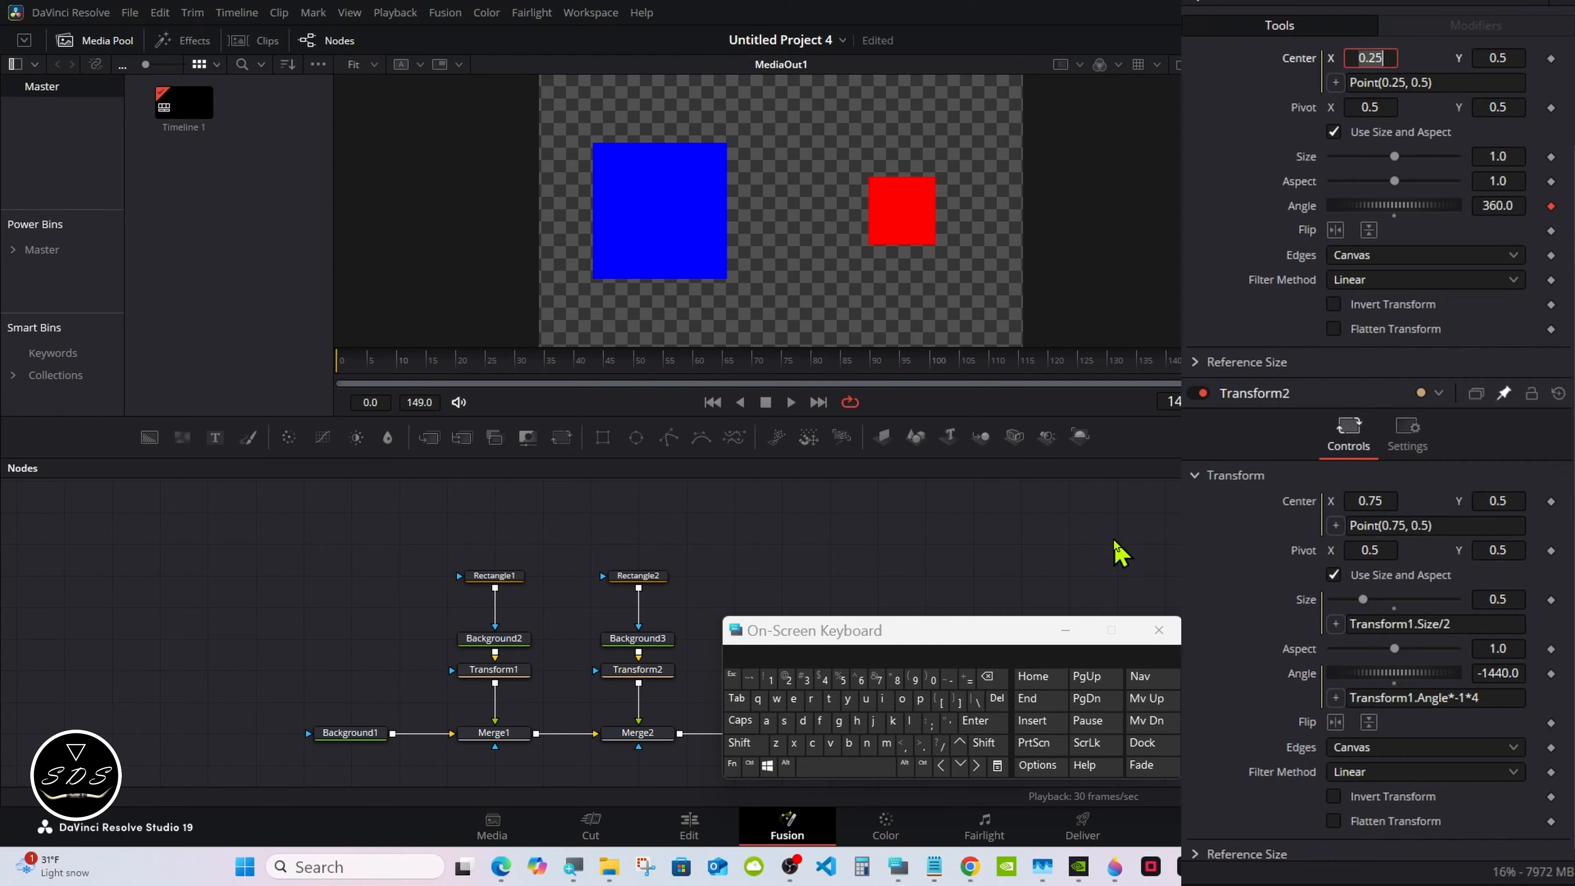
left_click(790, 402)
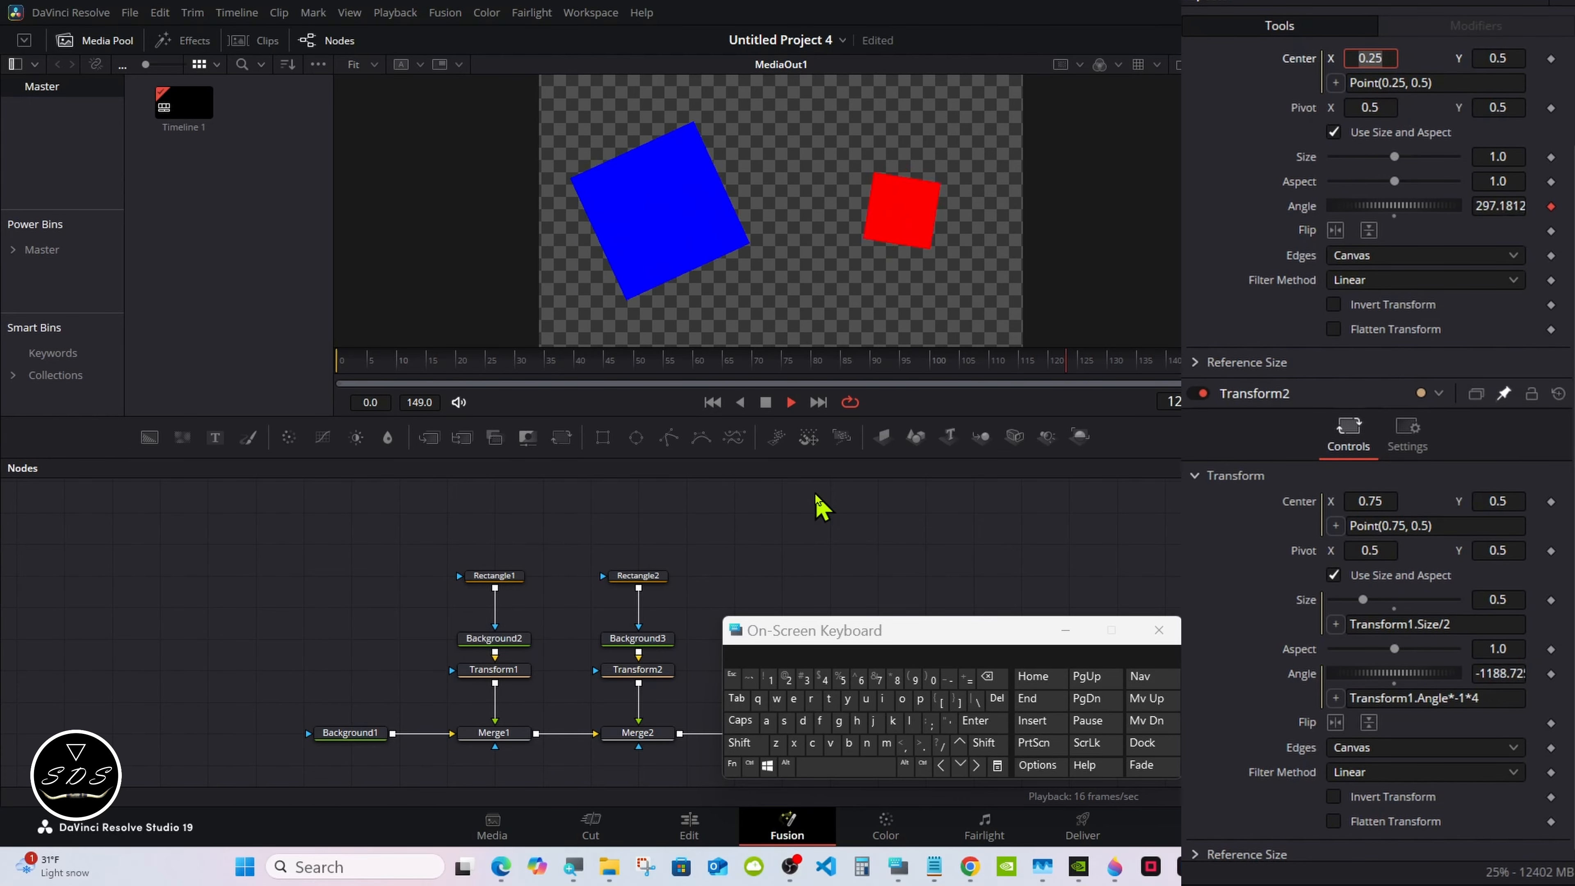
left_click(791, 402)
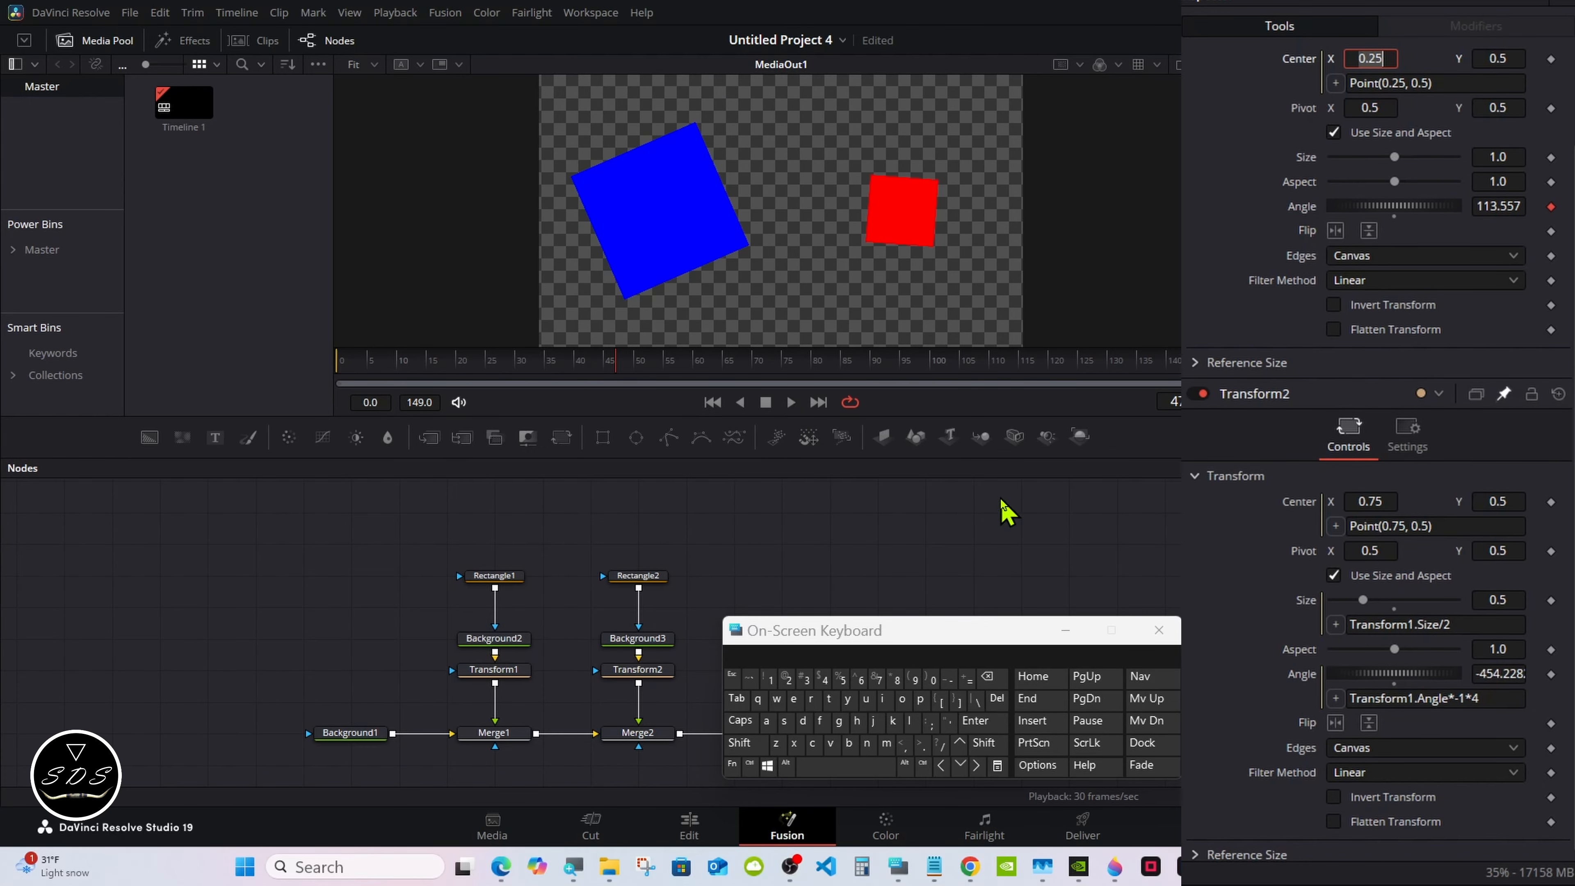
Reduce Transform1's Size to 0.7 and change its Center expression to Point(0.25, 0.8)
left_click_drag(1394, 158, 1375, 158)
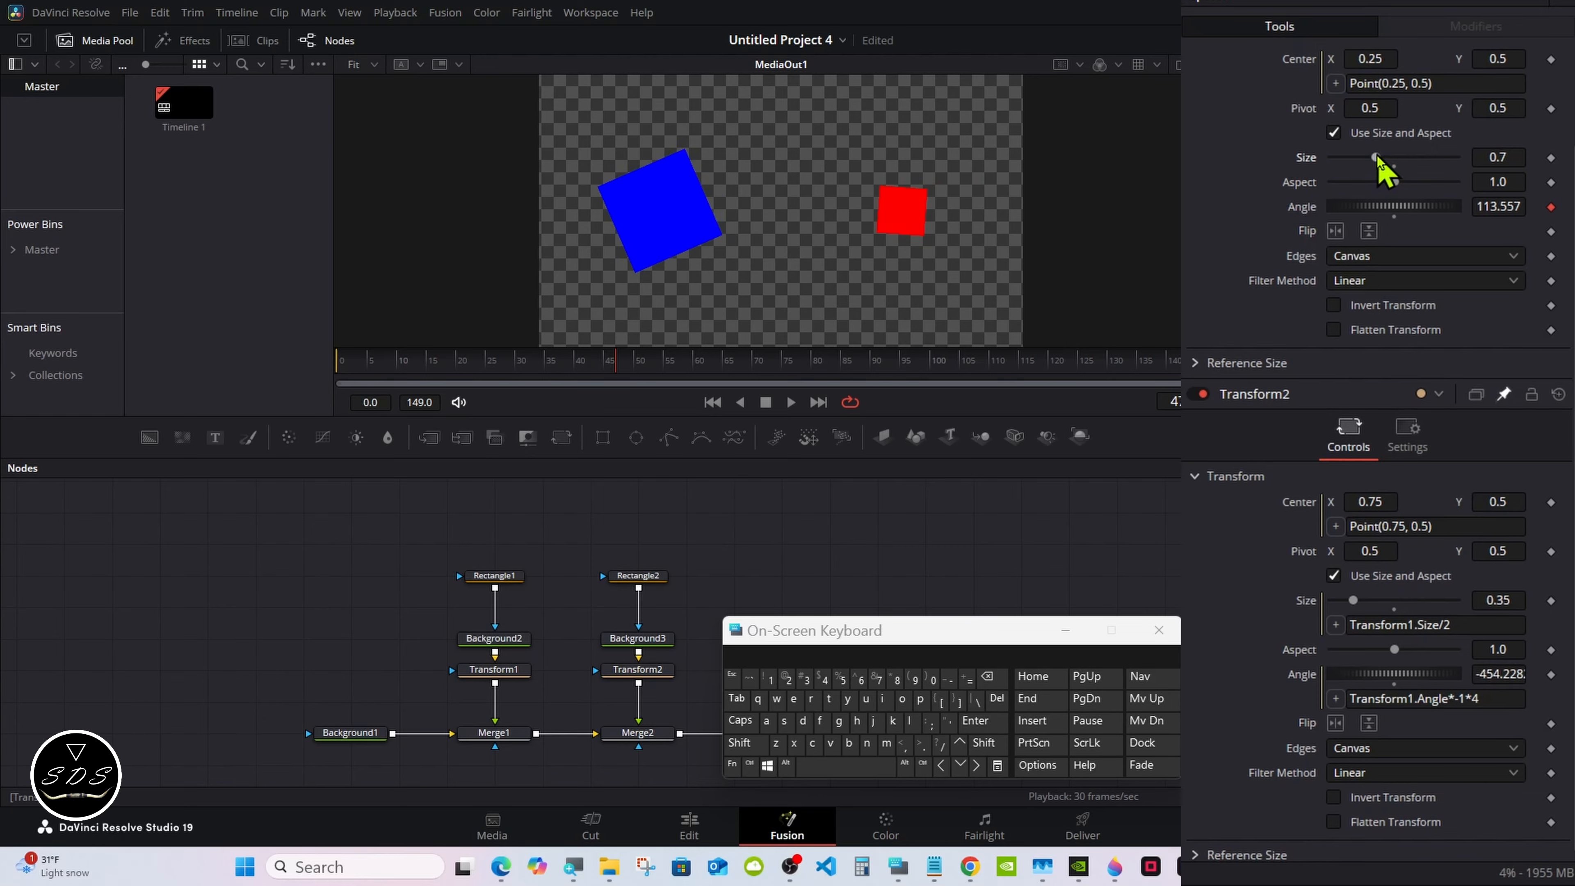
scroll(1572, 298, "up", 3)
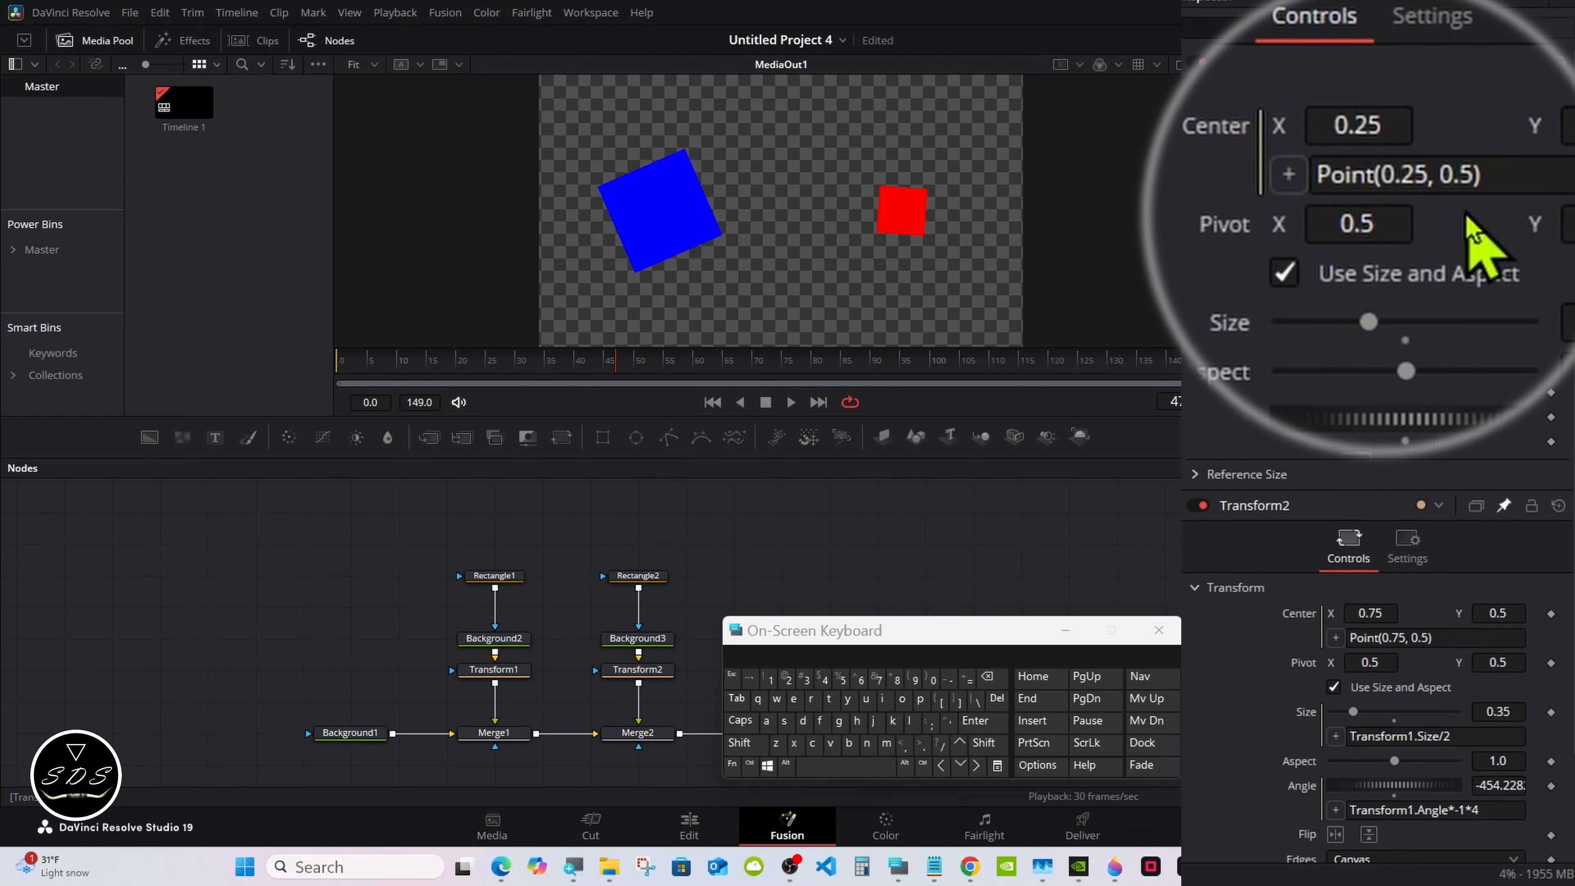
left_click(1447, 177)
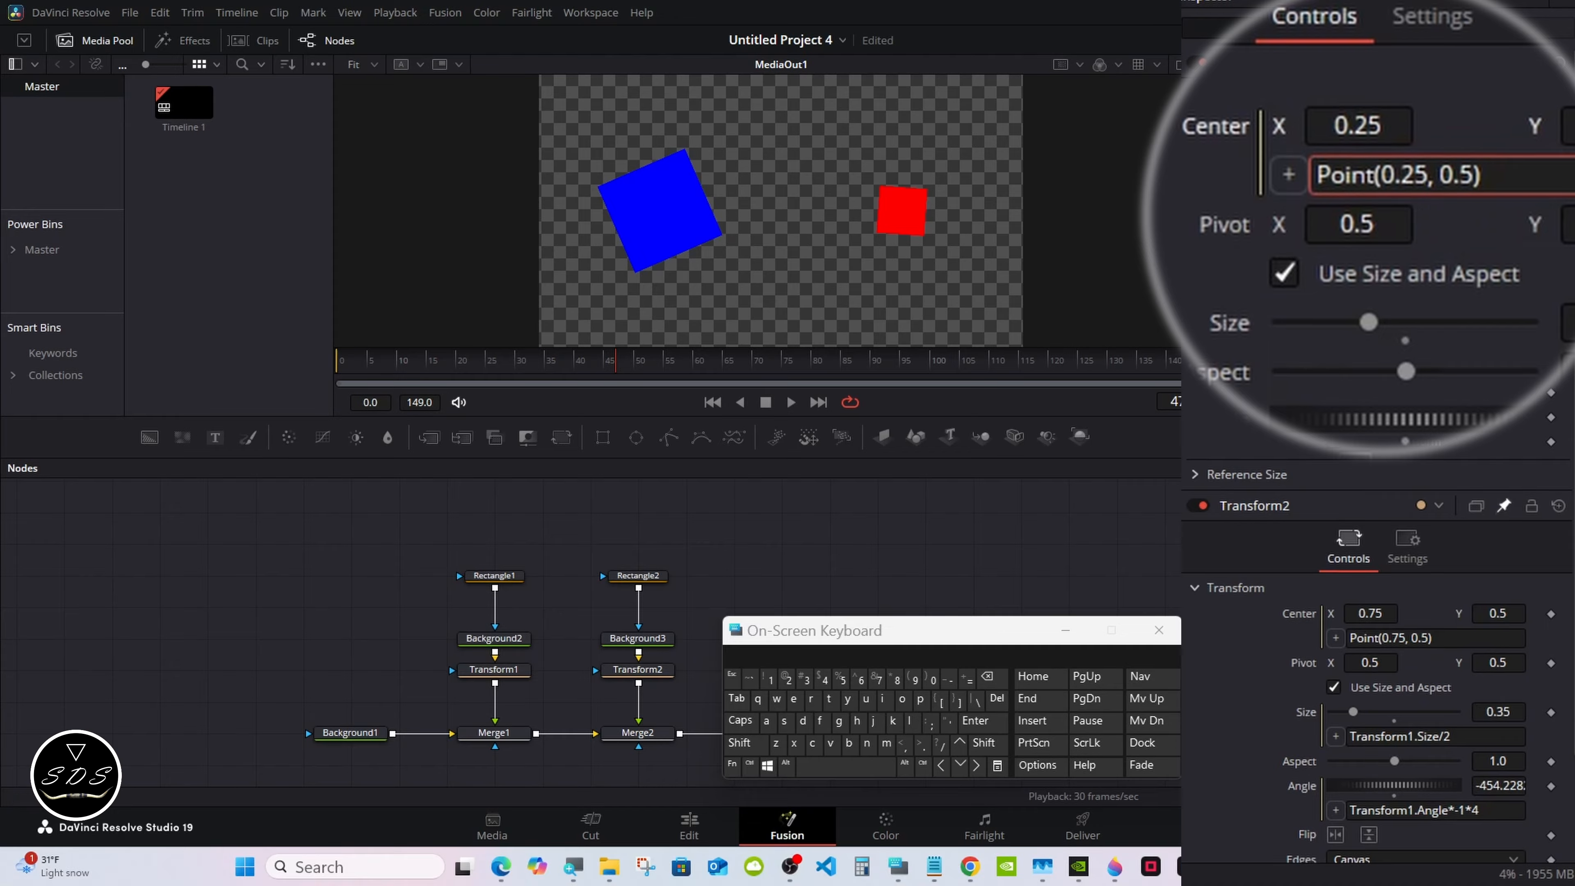
left_click(991, 676)
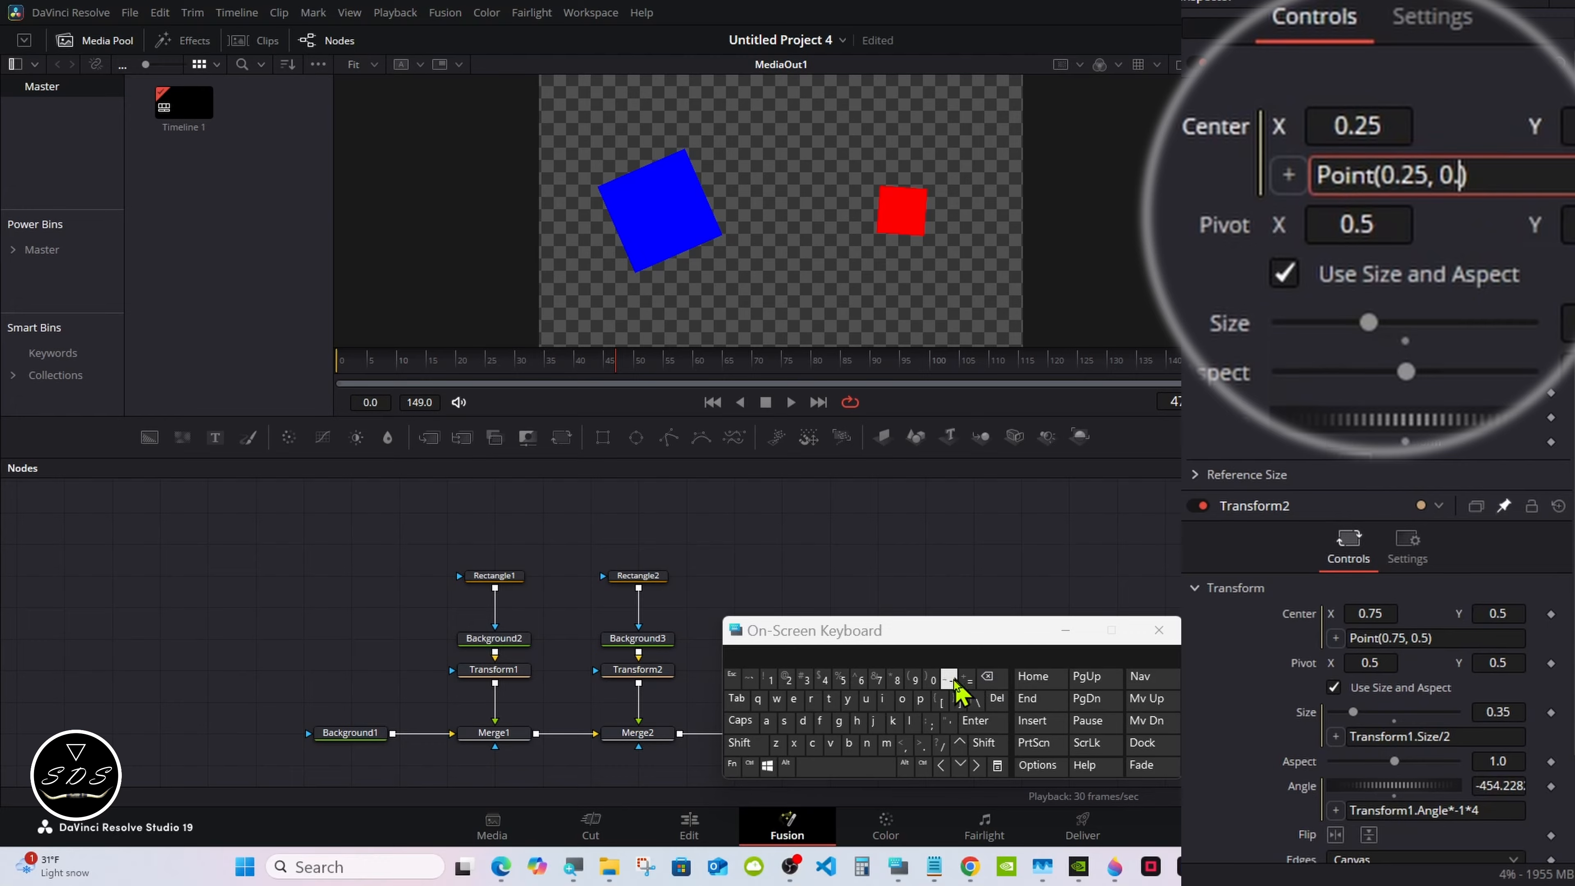
left_click(897, 677)
left_click(976, 721)
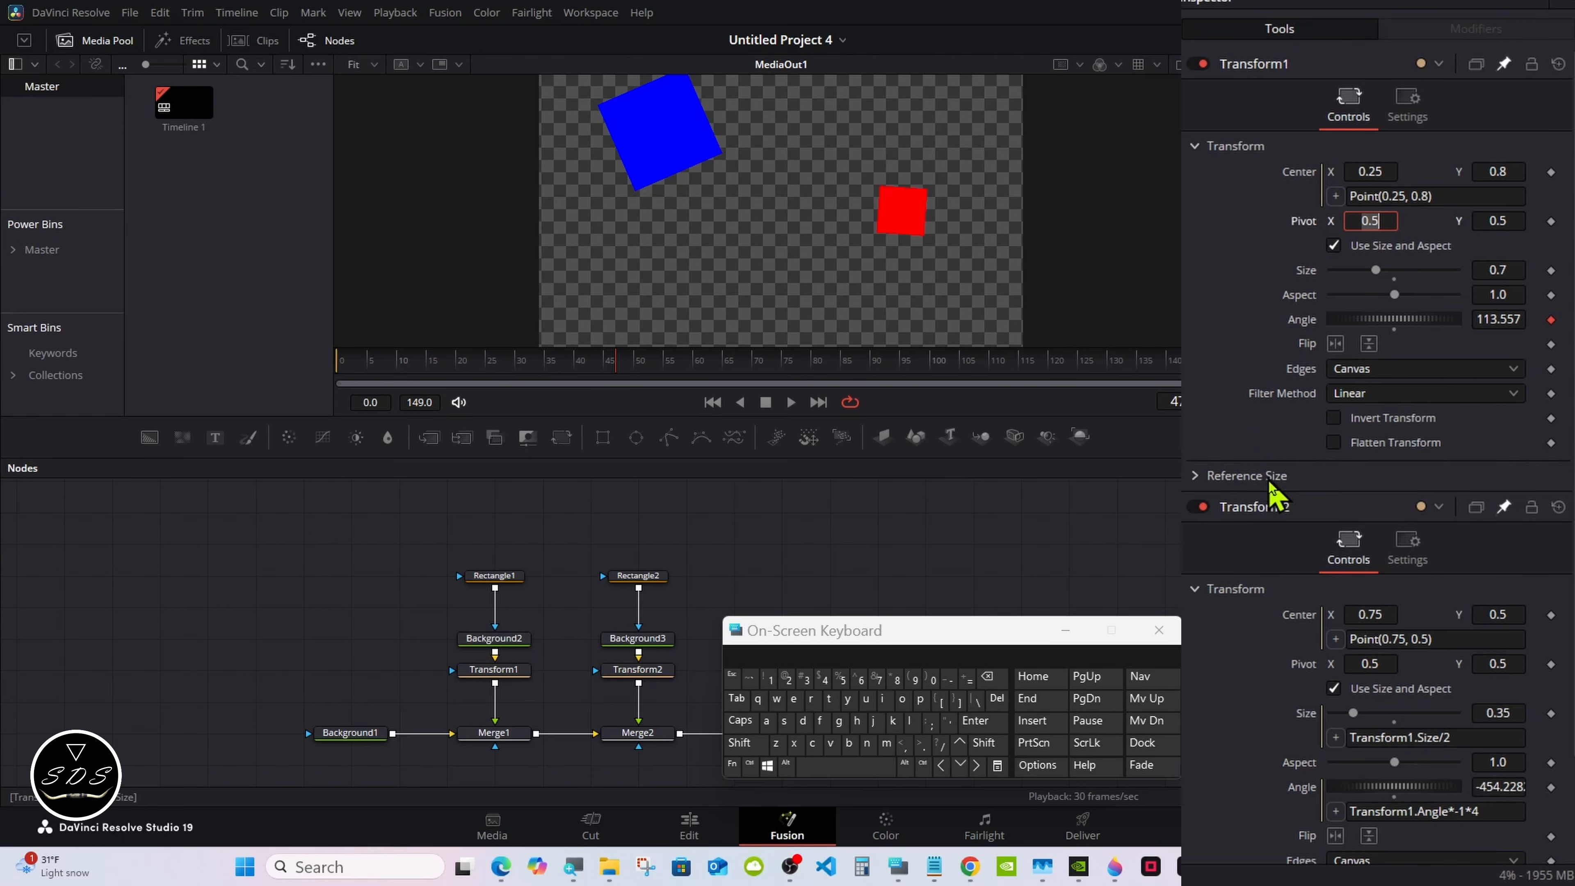
Change Transform2's Center expression to Point(0.75, 0.2) using the On-Screen Keyboard
left_click(1427, 639)
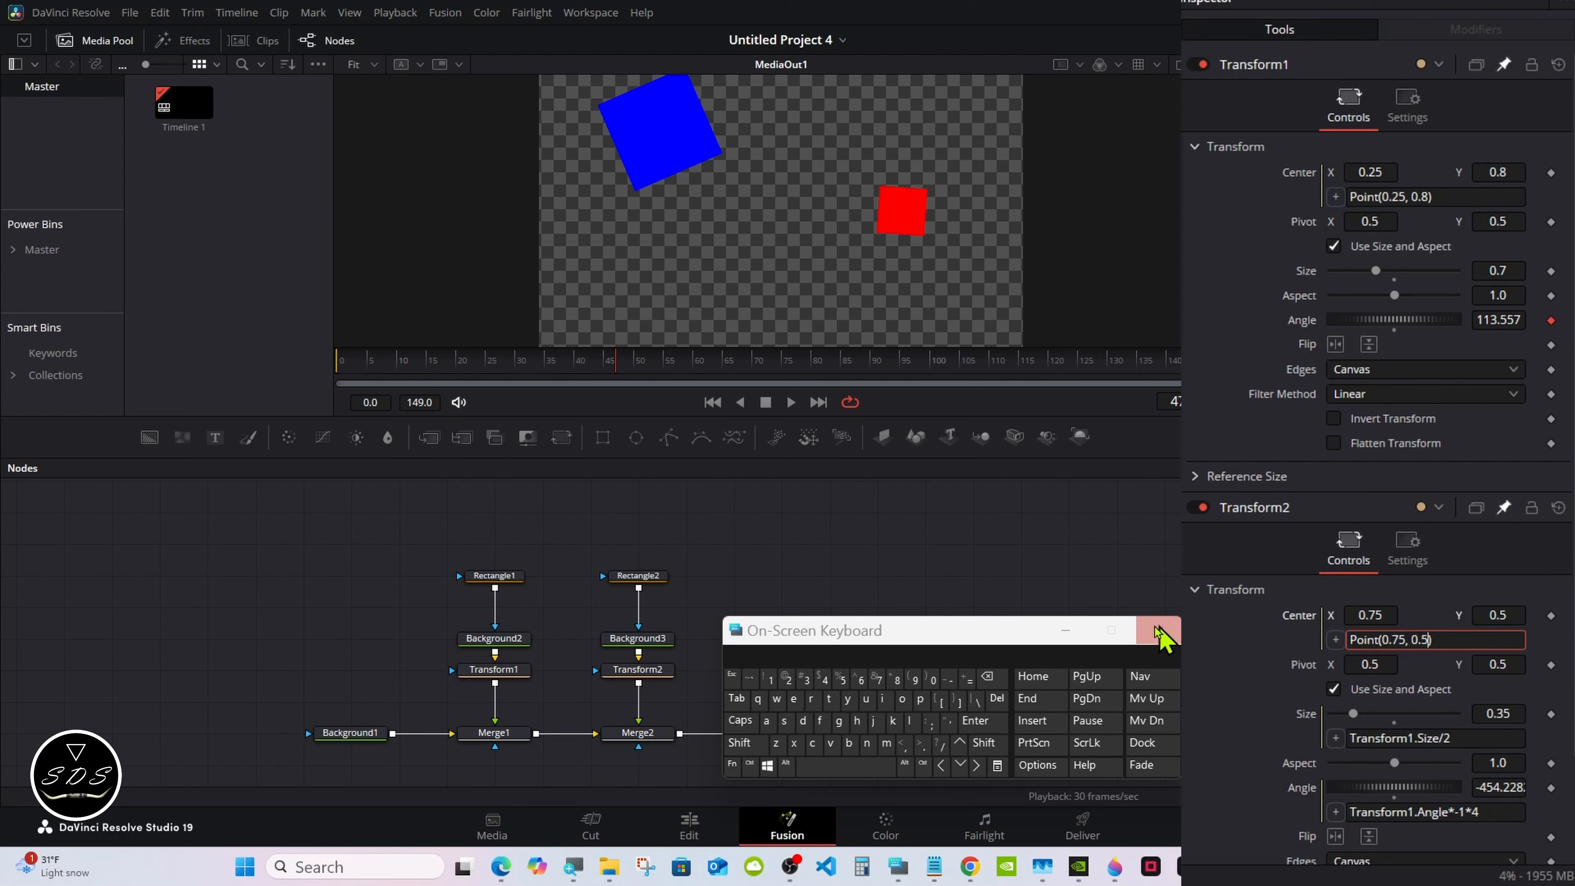
left_click(991, 678)
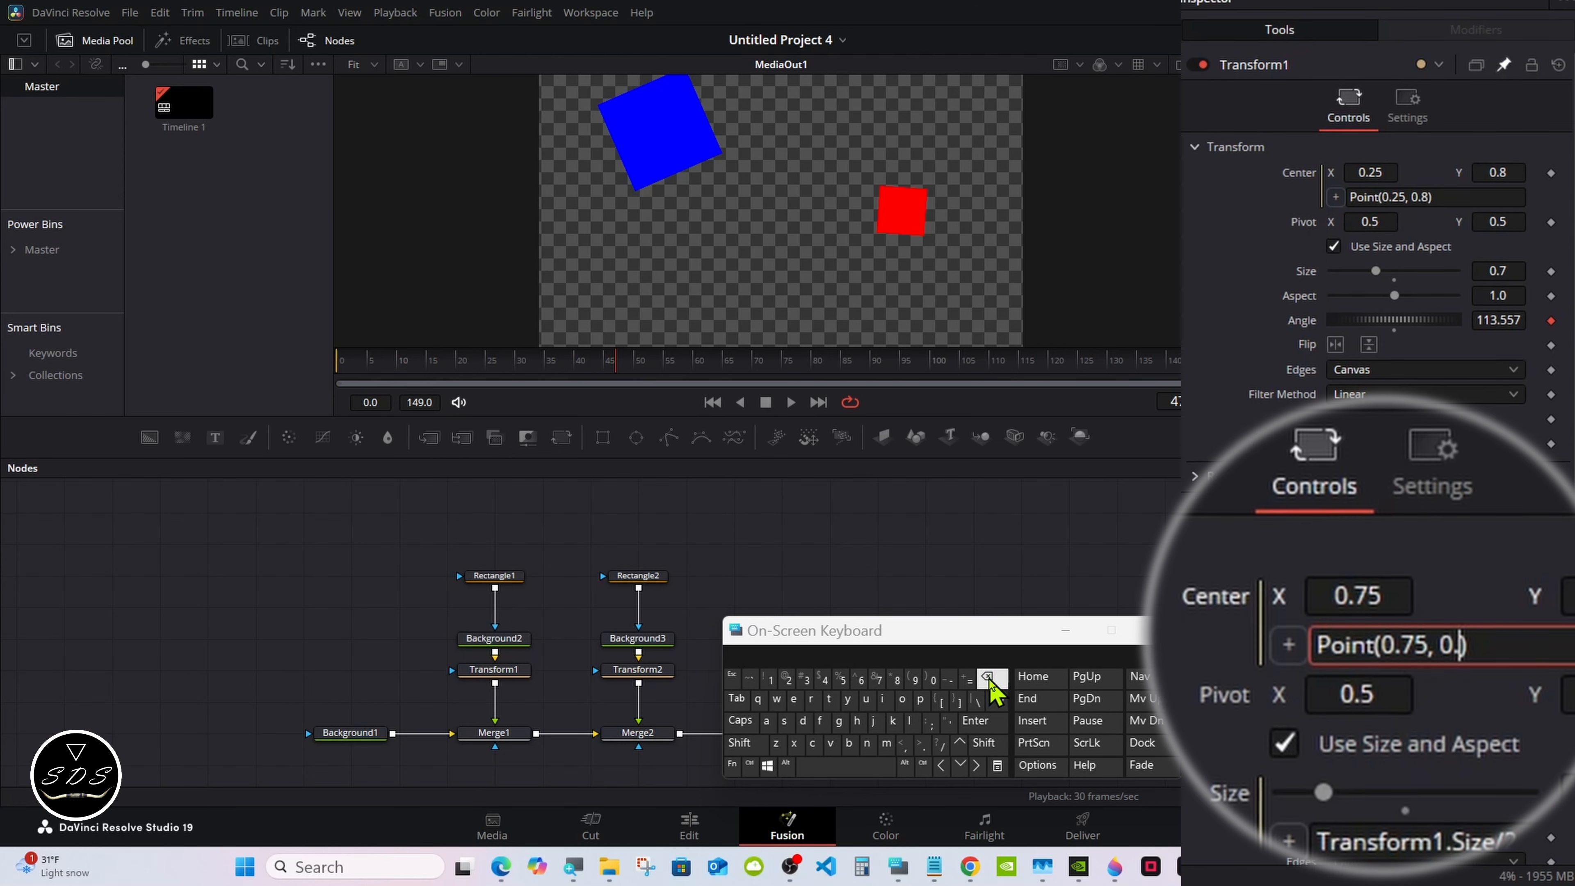
left_click(991, 679)
left_click(991, 680)
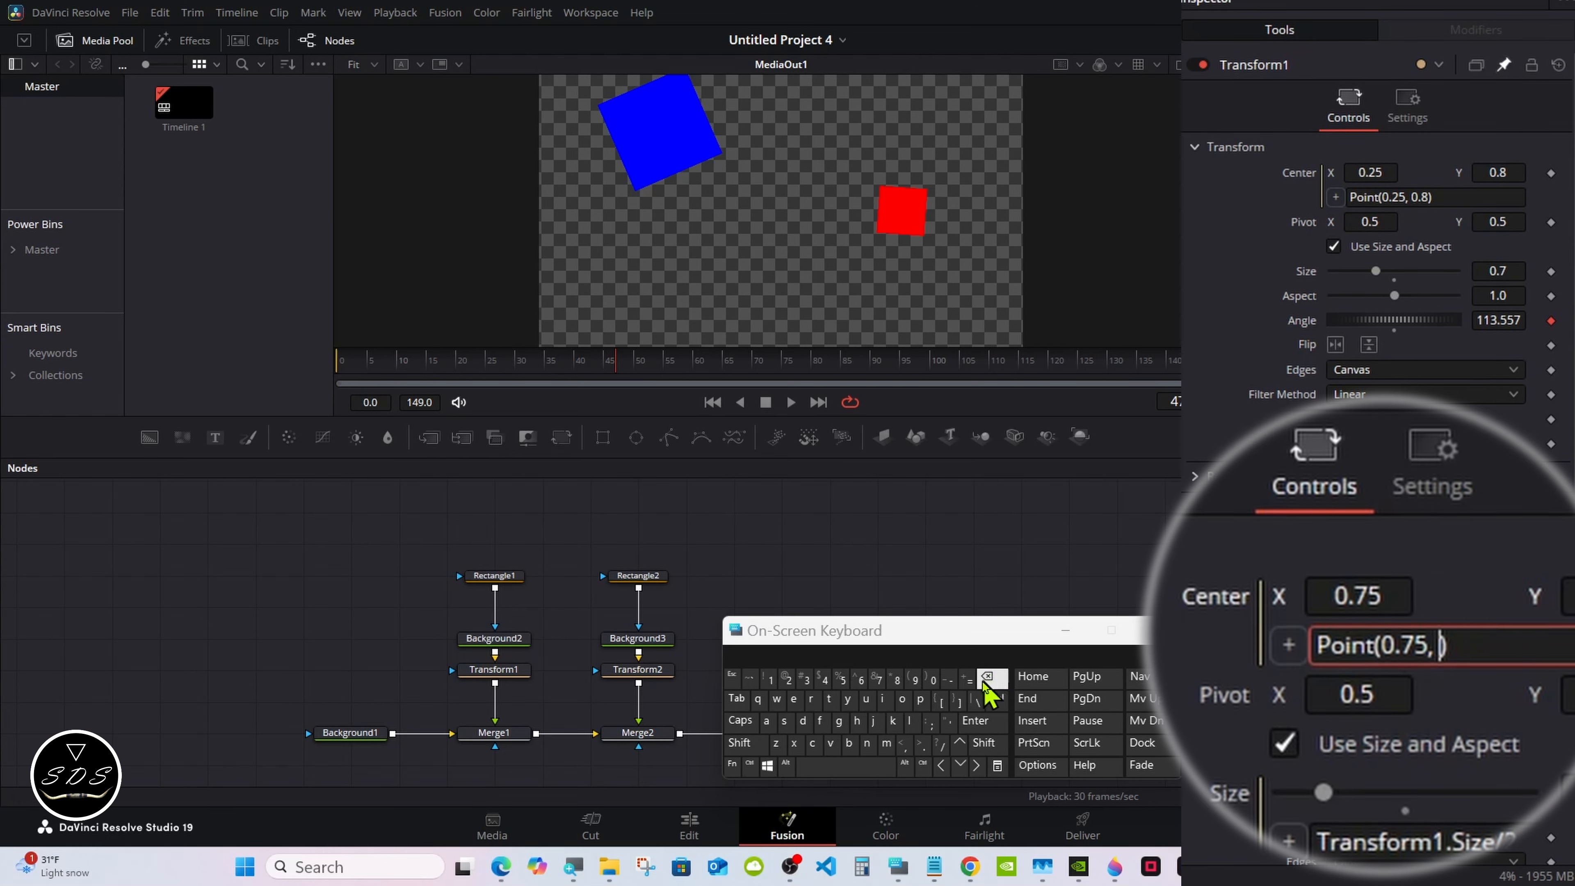
left_click(933, 680)
left_click(923, 744)
left_click(786, 679)
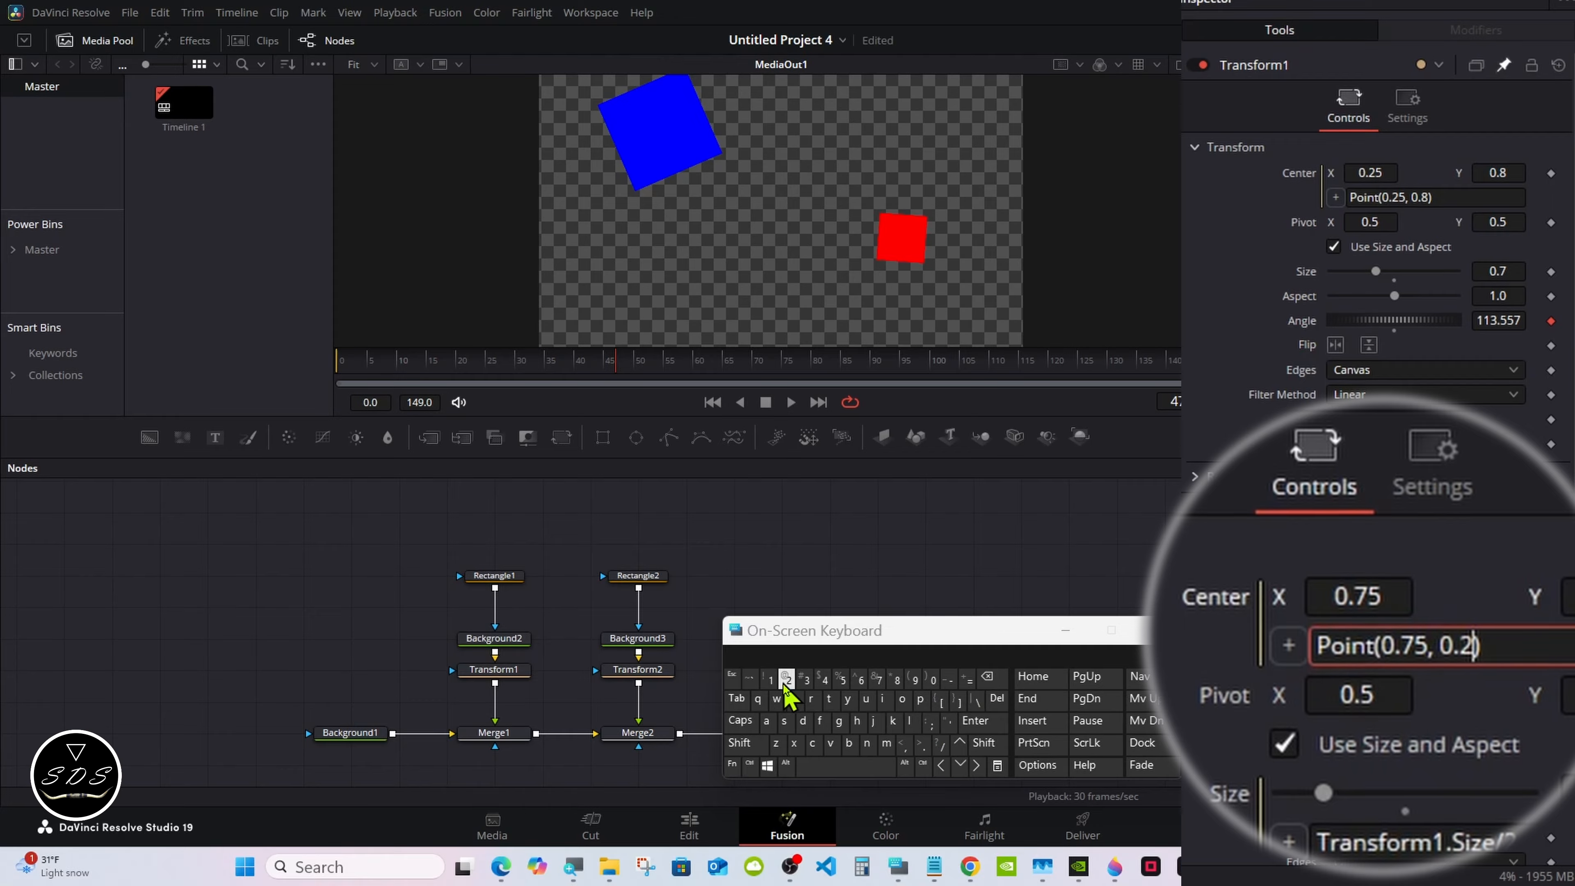
left_click(980, 722)
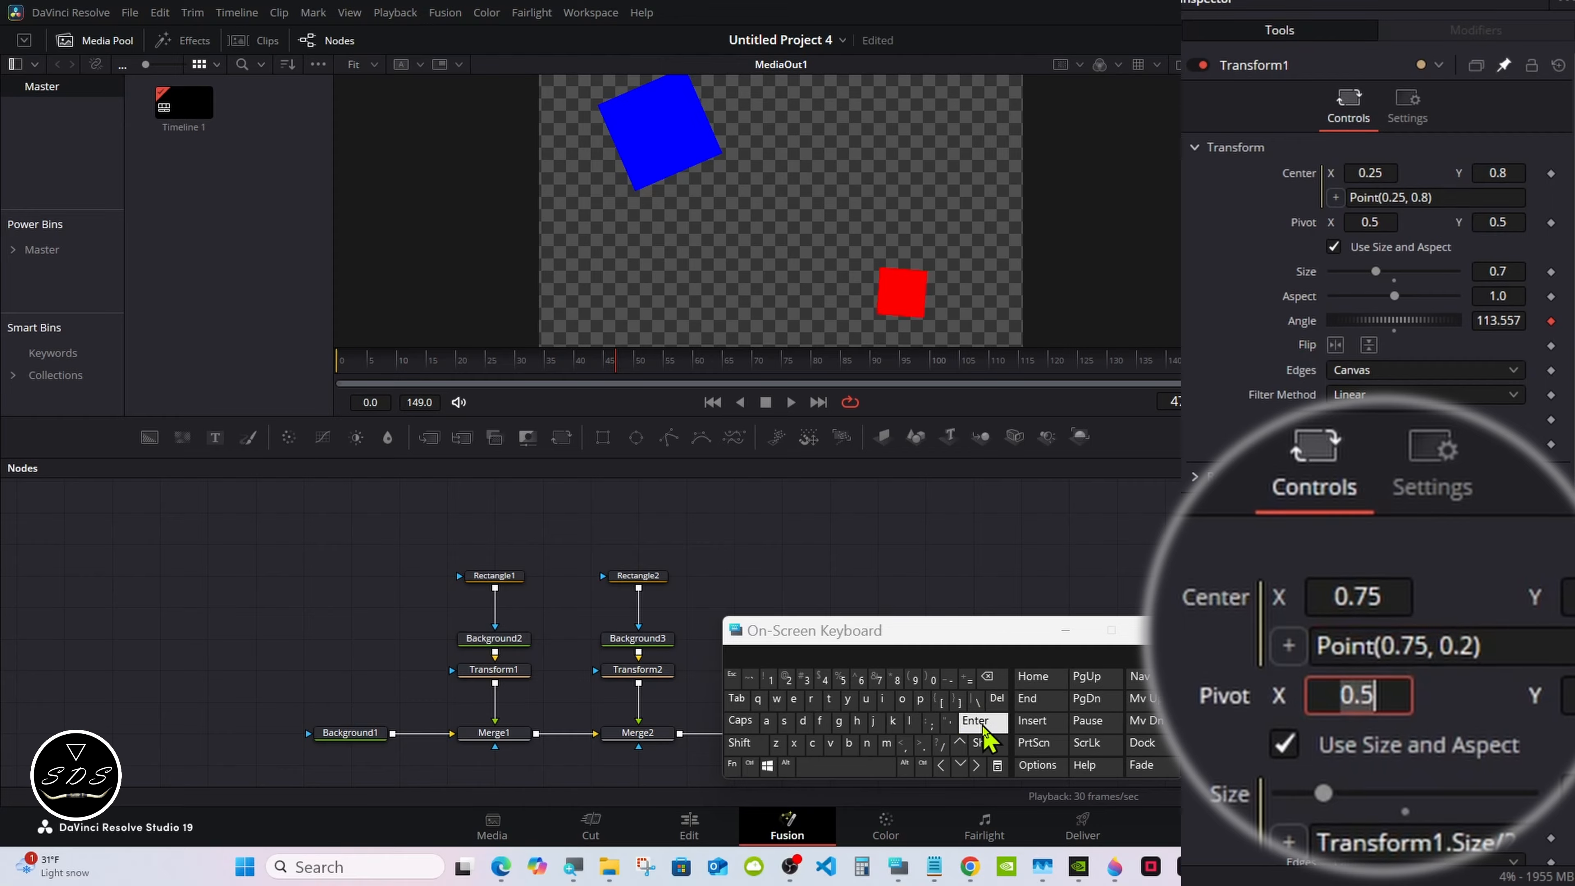
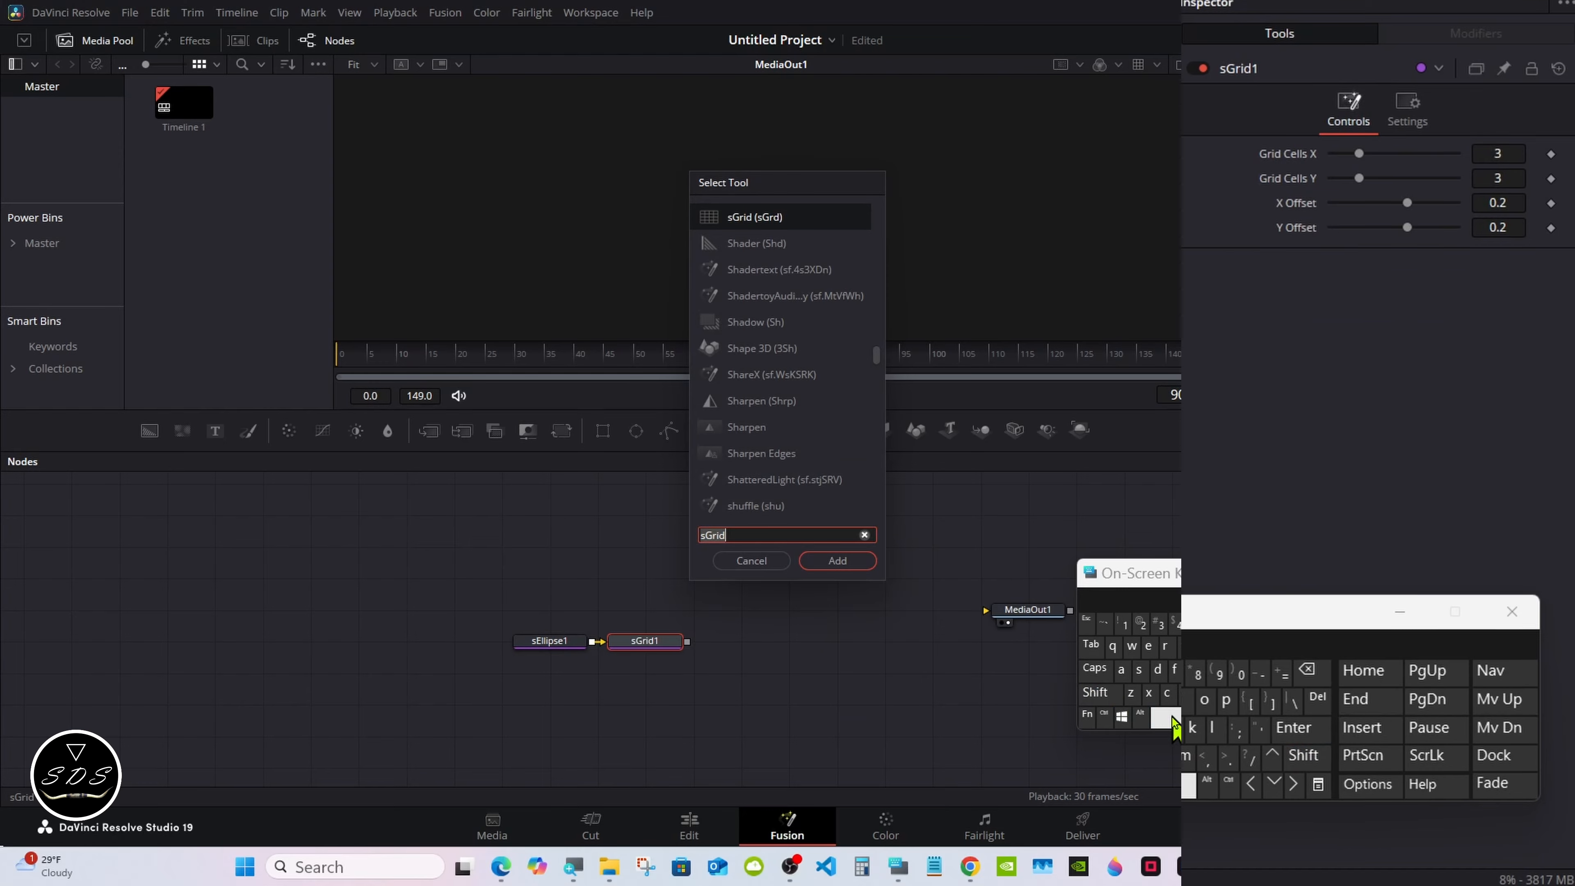
Add an sRender node after sGrid1, connect it to MediaOut1, and line both nodes up with the chain
type("sre")
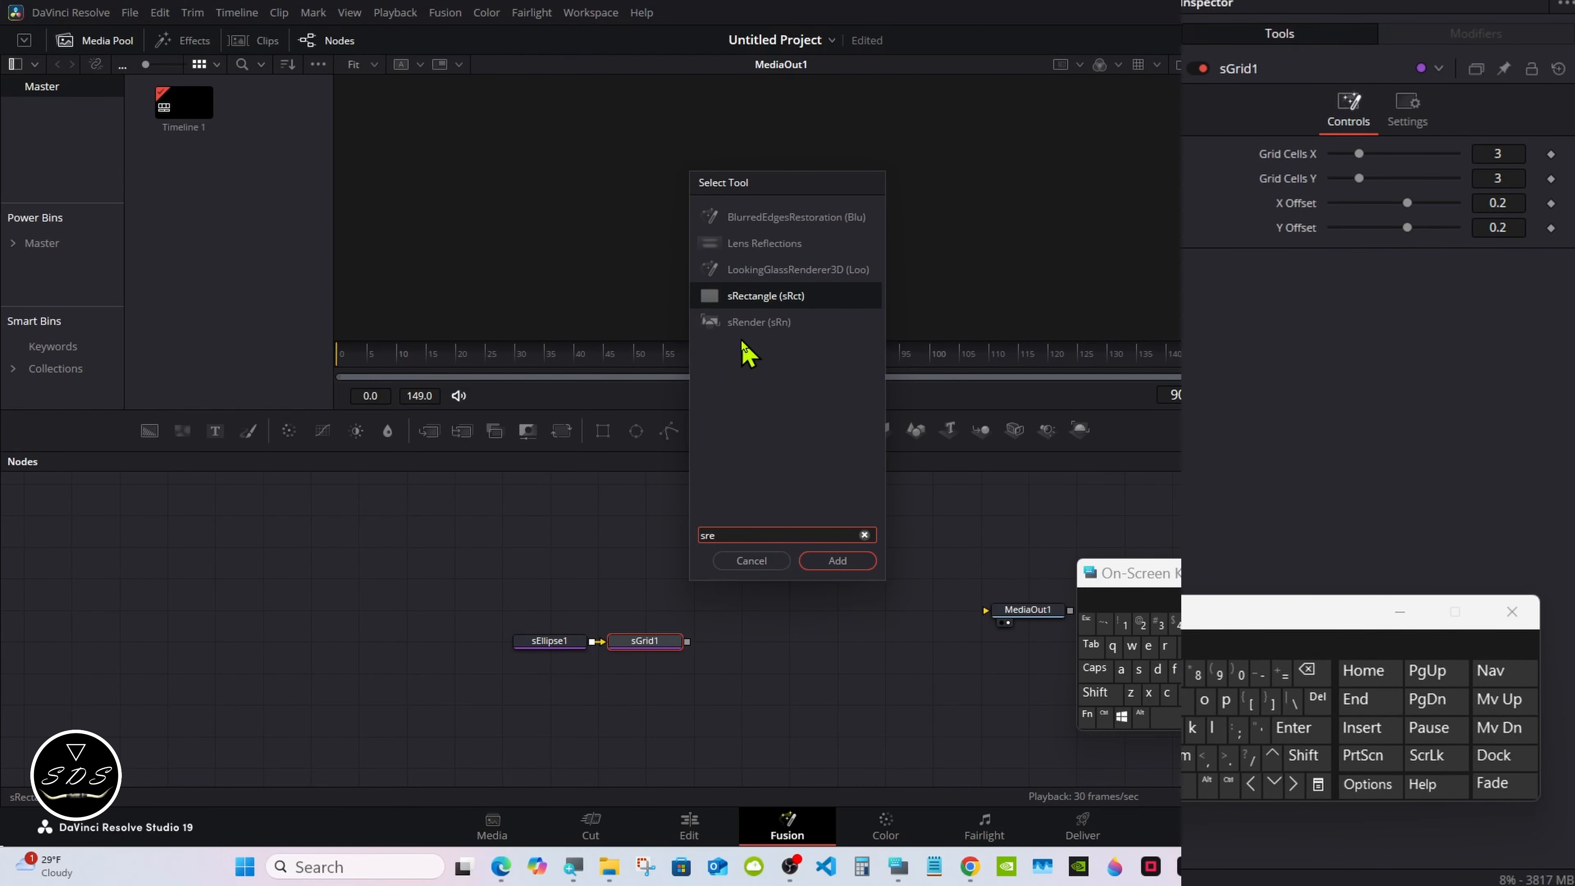
left_click(753, 322)
left_click(818, 560)
left_click_drag(784, 641, 1005, 612)
left_click_drag(1012, 618, 1017, 652)
left_click_drag(736, 645, 926, 646)
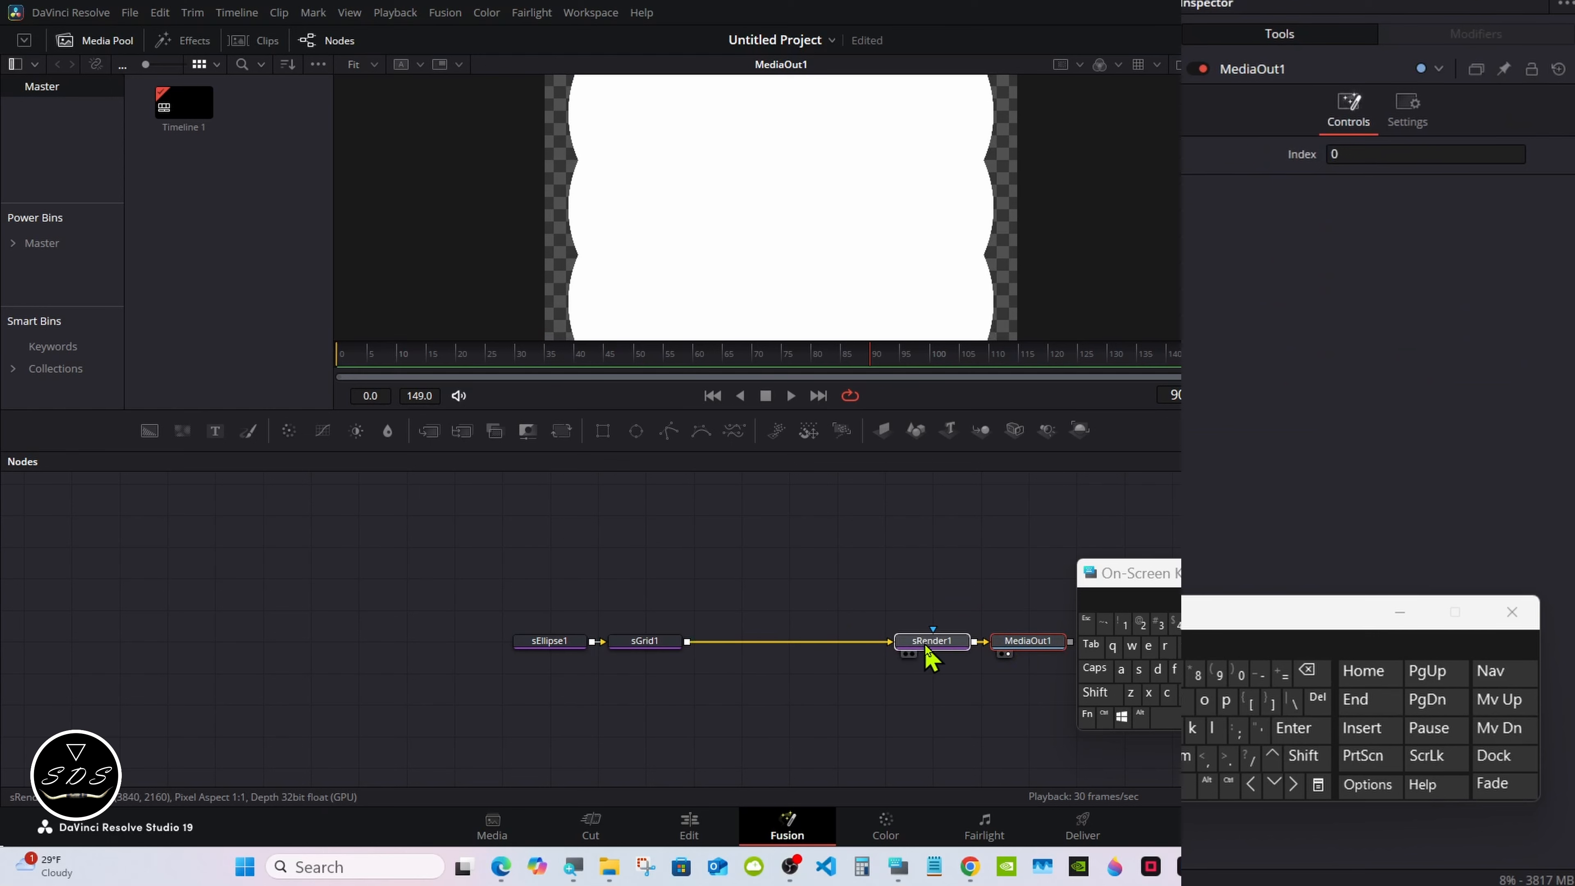
Space out the sEllipse1 and sGrid1 nodes, select sEllipse1, and move the On-Screen Keyboard below the node chain
left_click_drag(639, 644, 735, 644)
left_click_drag(540, 643, 493, 644)
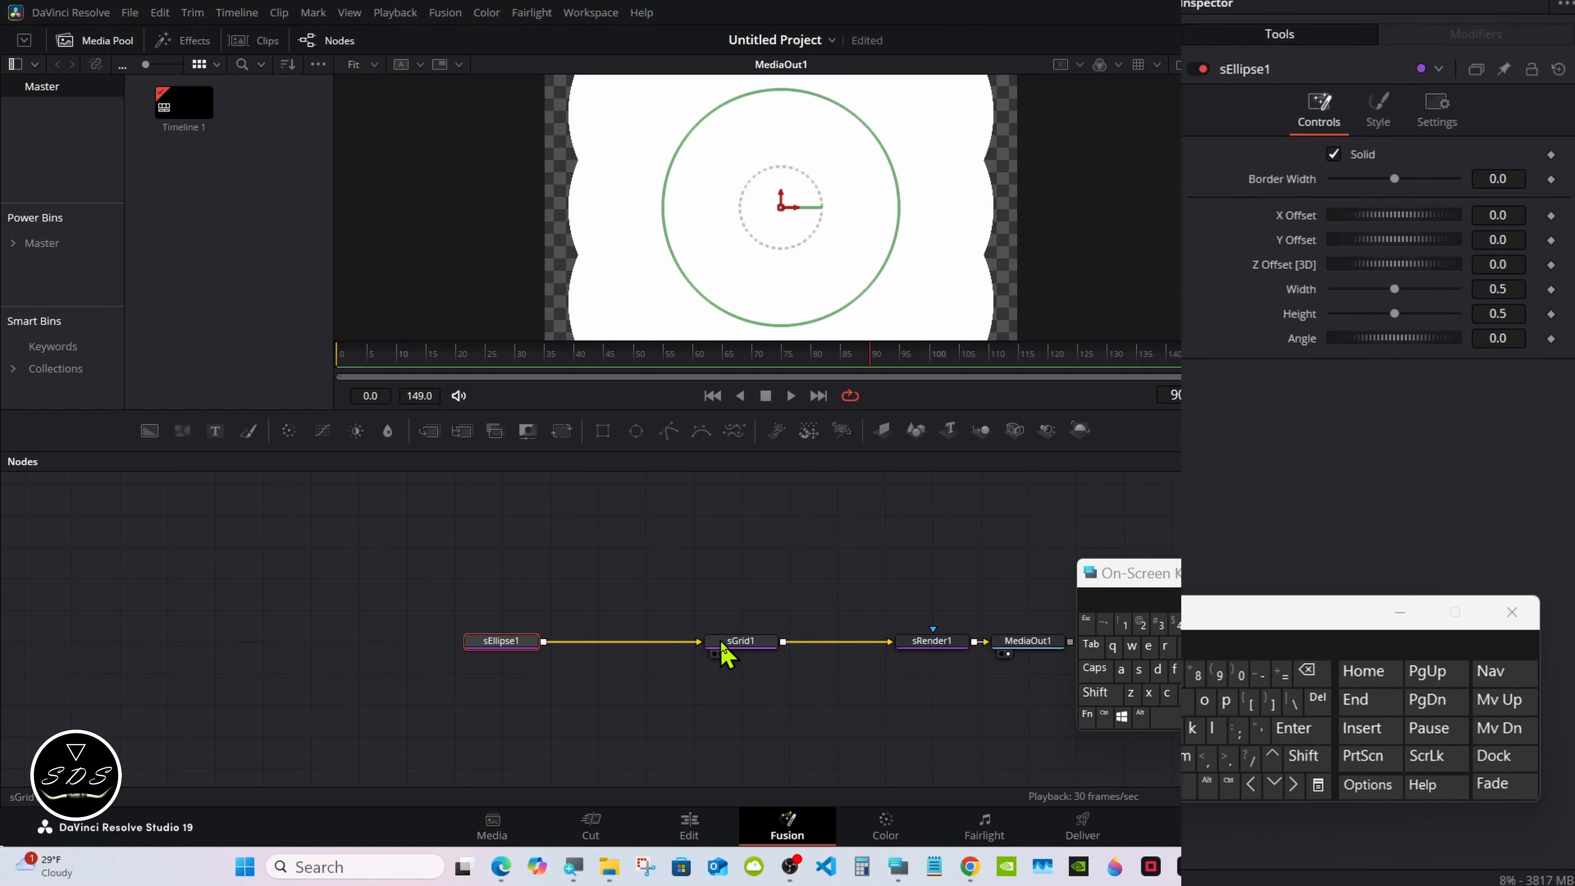
left_click_drag(721, 643, 673, 645)
left_click(520, 645)
left_click_drag(1194, 621, 1046, 668)
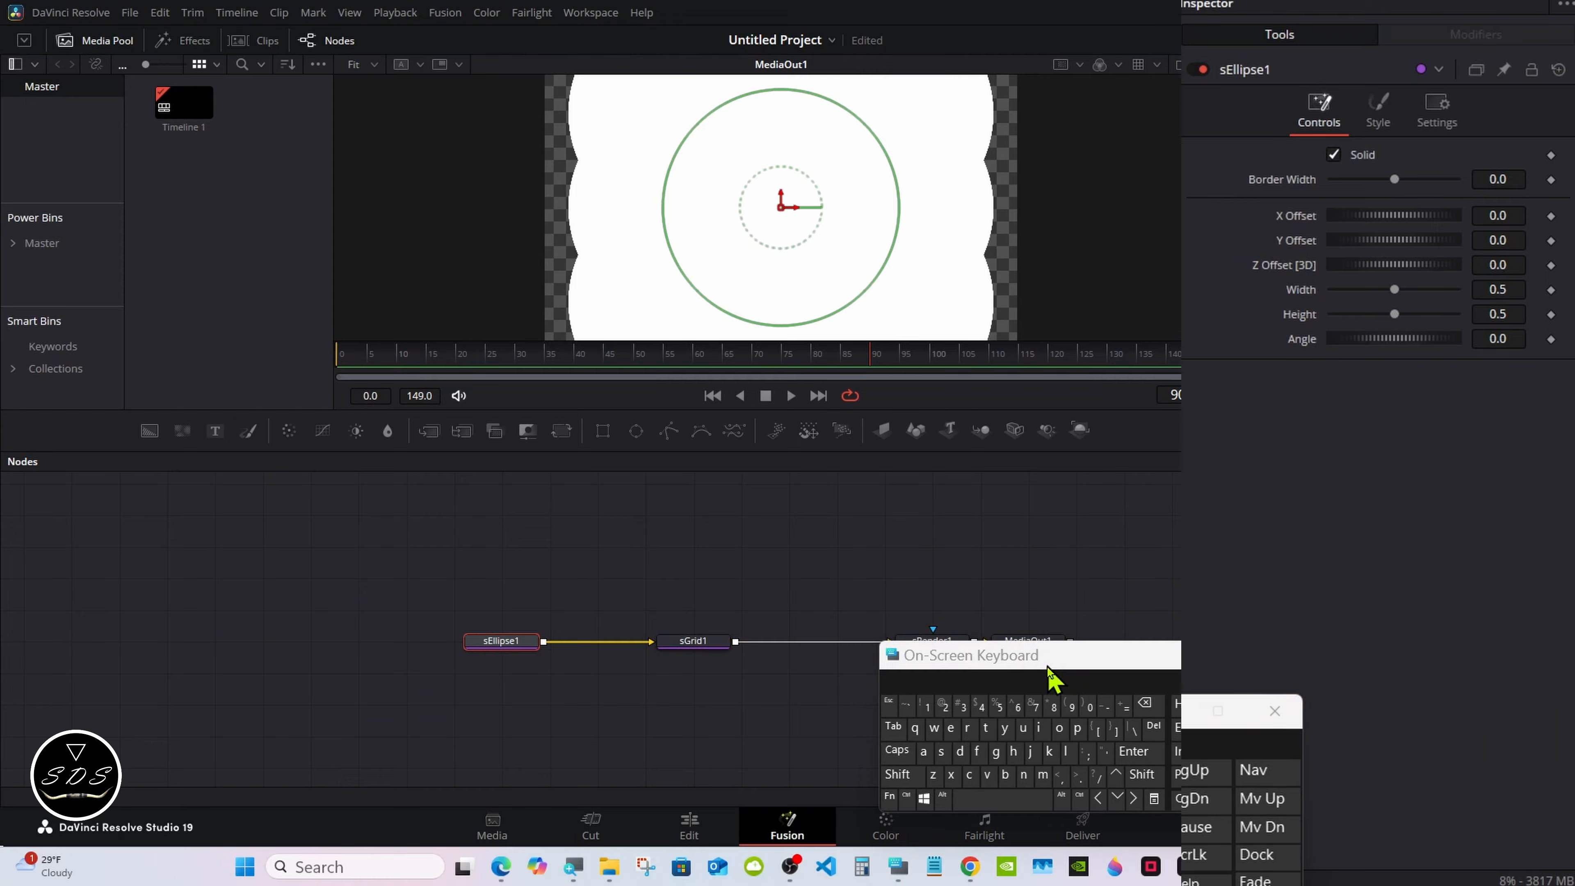
Link sEllipse1's Width to its Height with an expression and set the Height to 0.08
right_click(1314, 298)
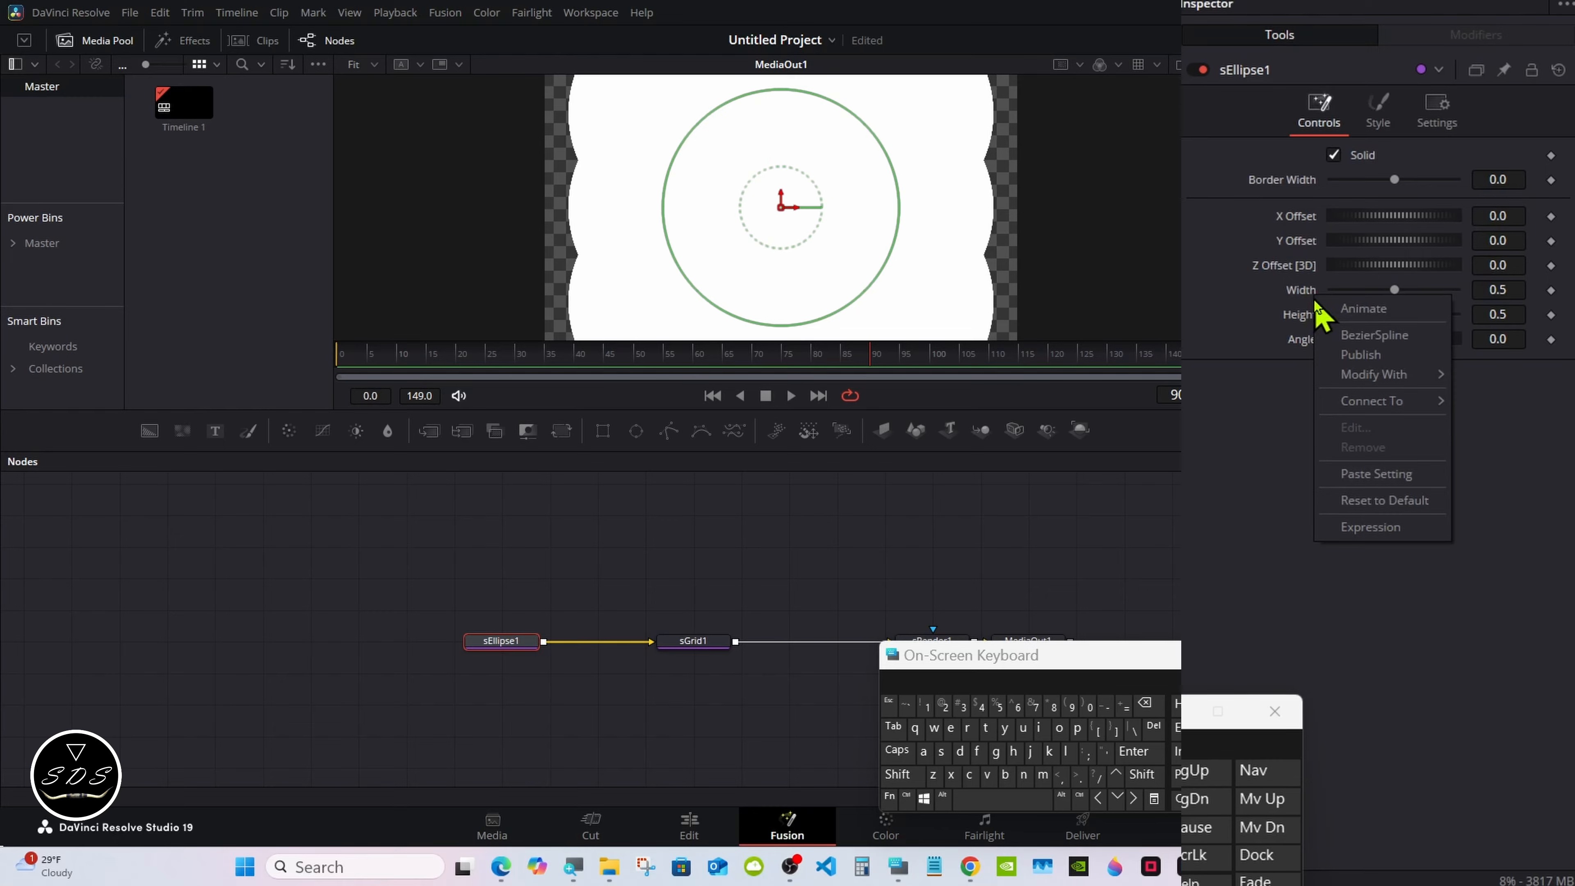
left_click(1360, 527)
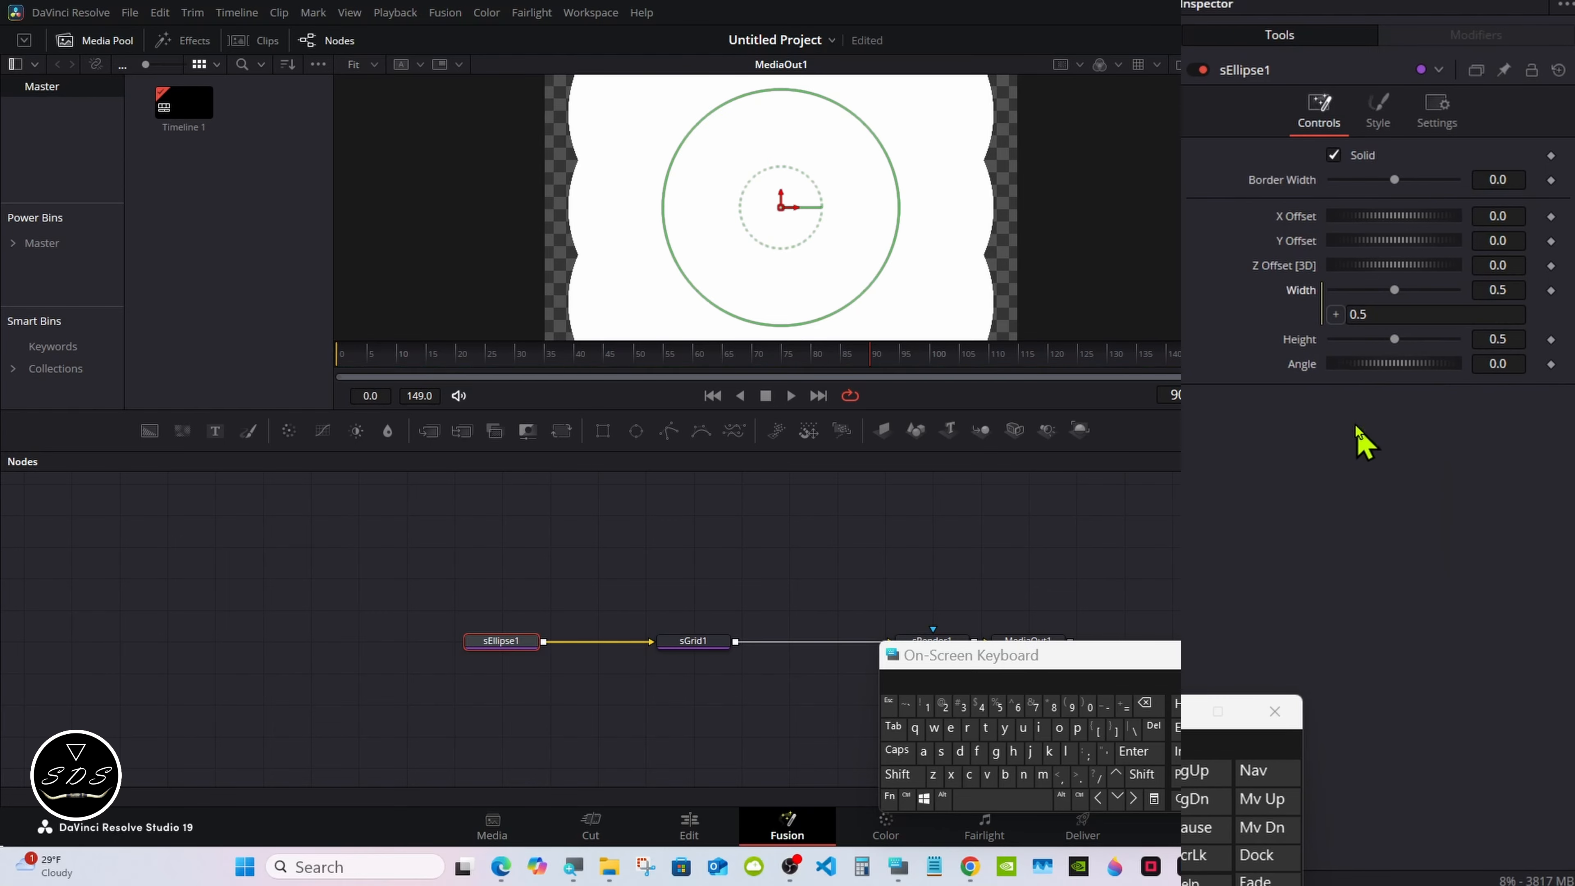
mouse_move(1334, 314)
left_mouse_down()
mouse_move(1305, 366)
mouse_move(1299, 352)
mouse_move(1342, 340)
left_mouse_up()
left_click(1511, 339)
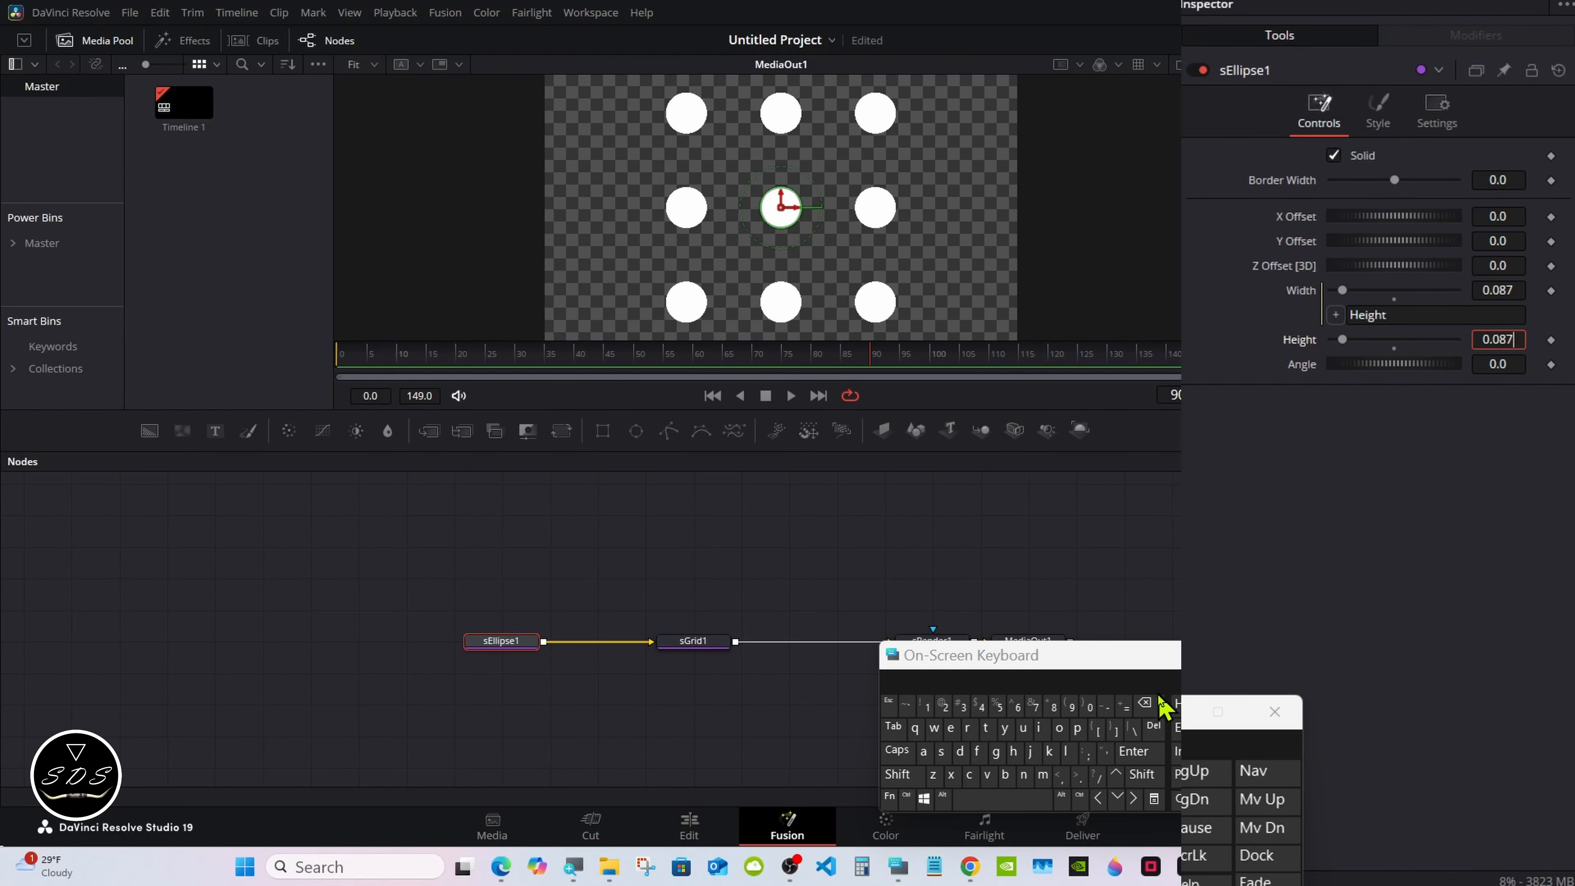
left_click(1145, 703)
left_click(1133, 751)
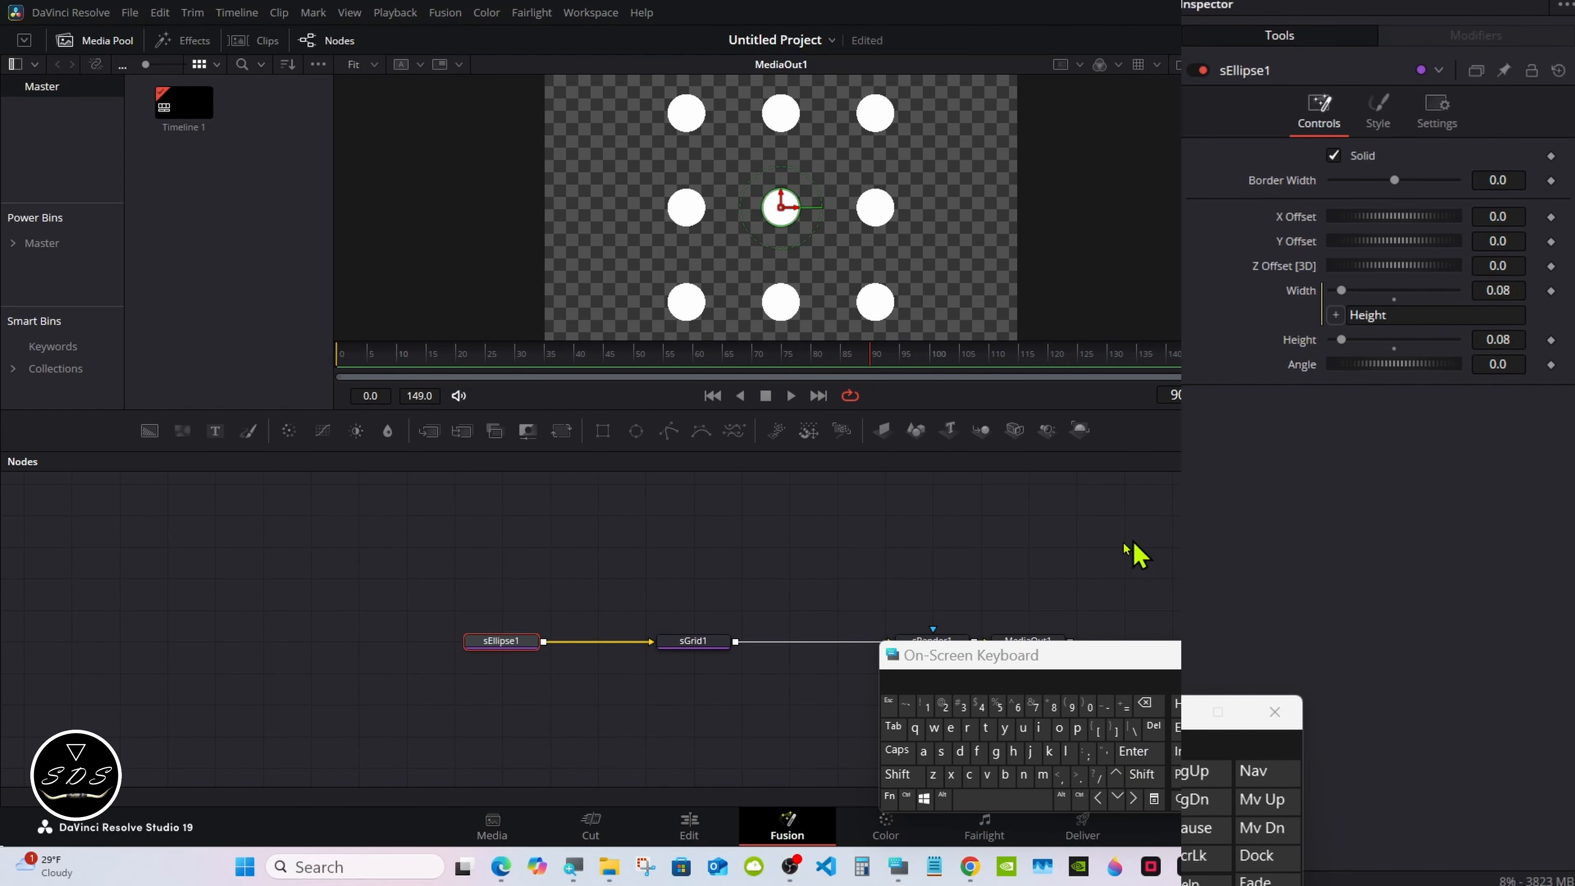
Add an expression to sGrid1's Grid Cells X and enter 1/XOffset with the On-Screen Keyboard
left_click(705, 642)
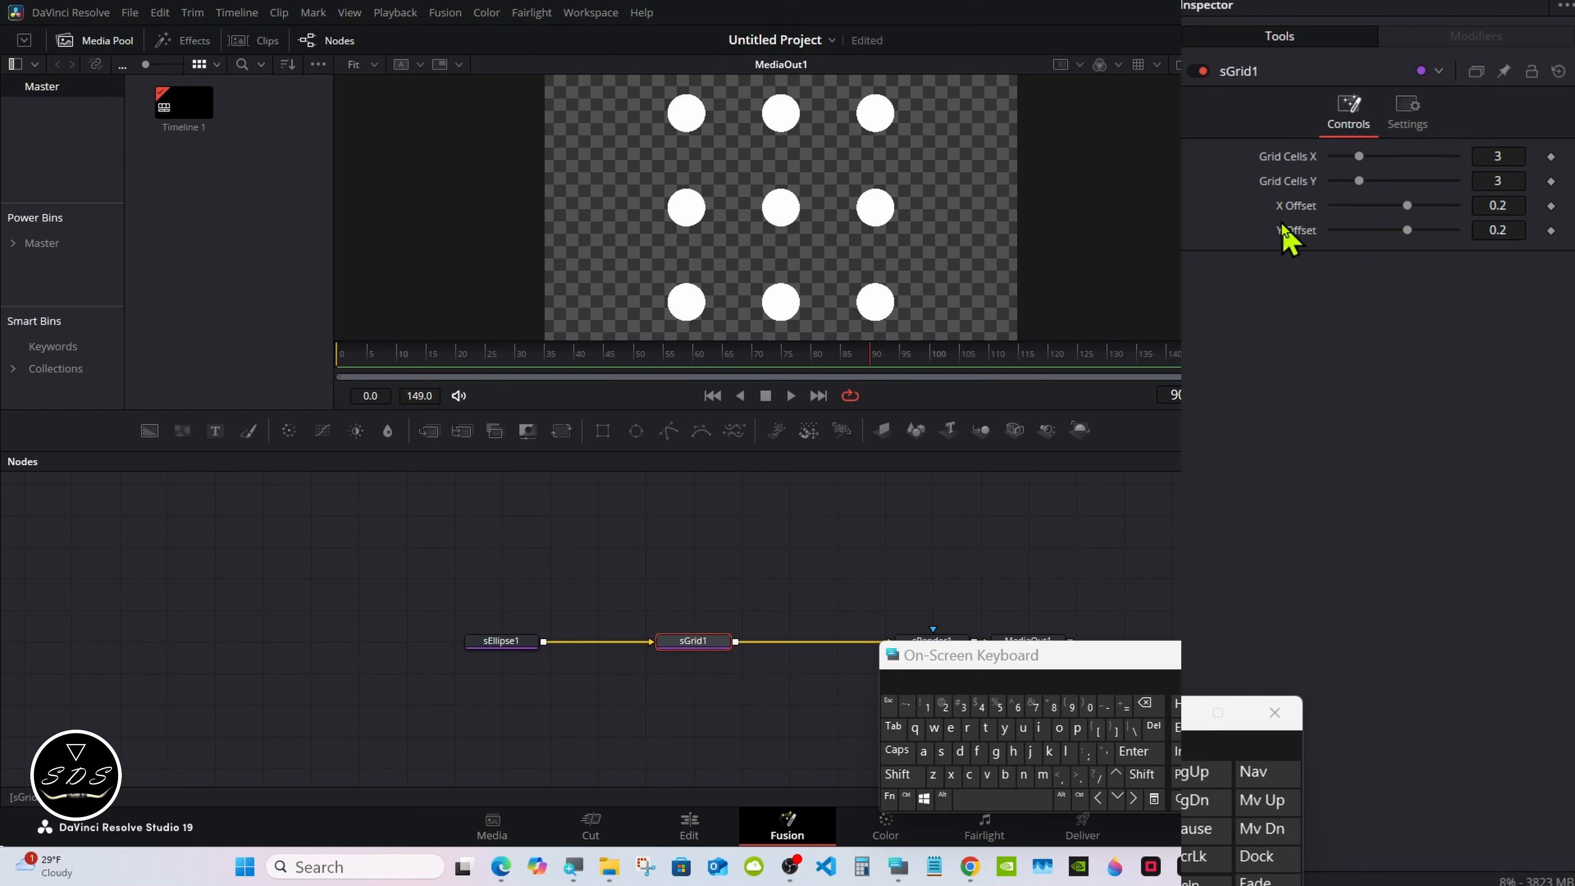
right_click(1290, 165)
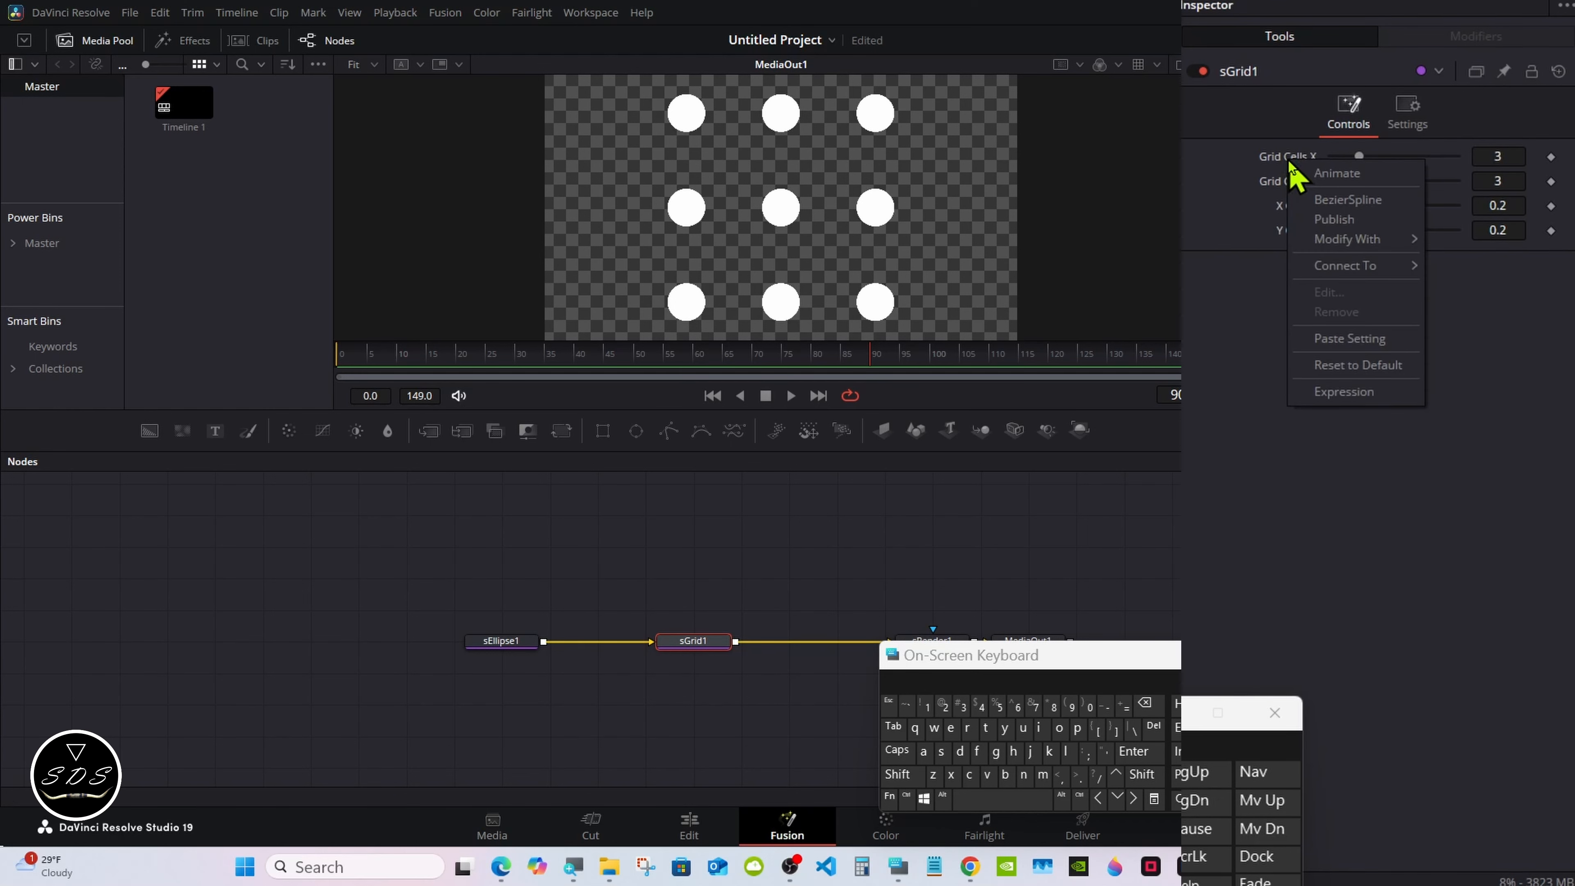
left_click(1327, 393)
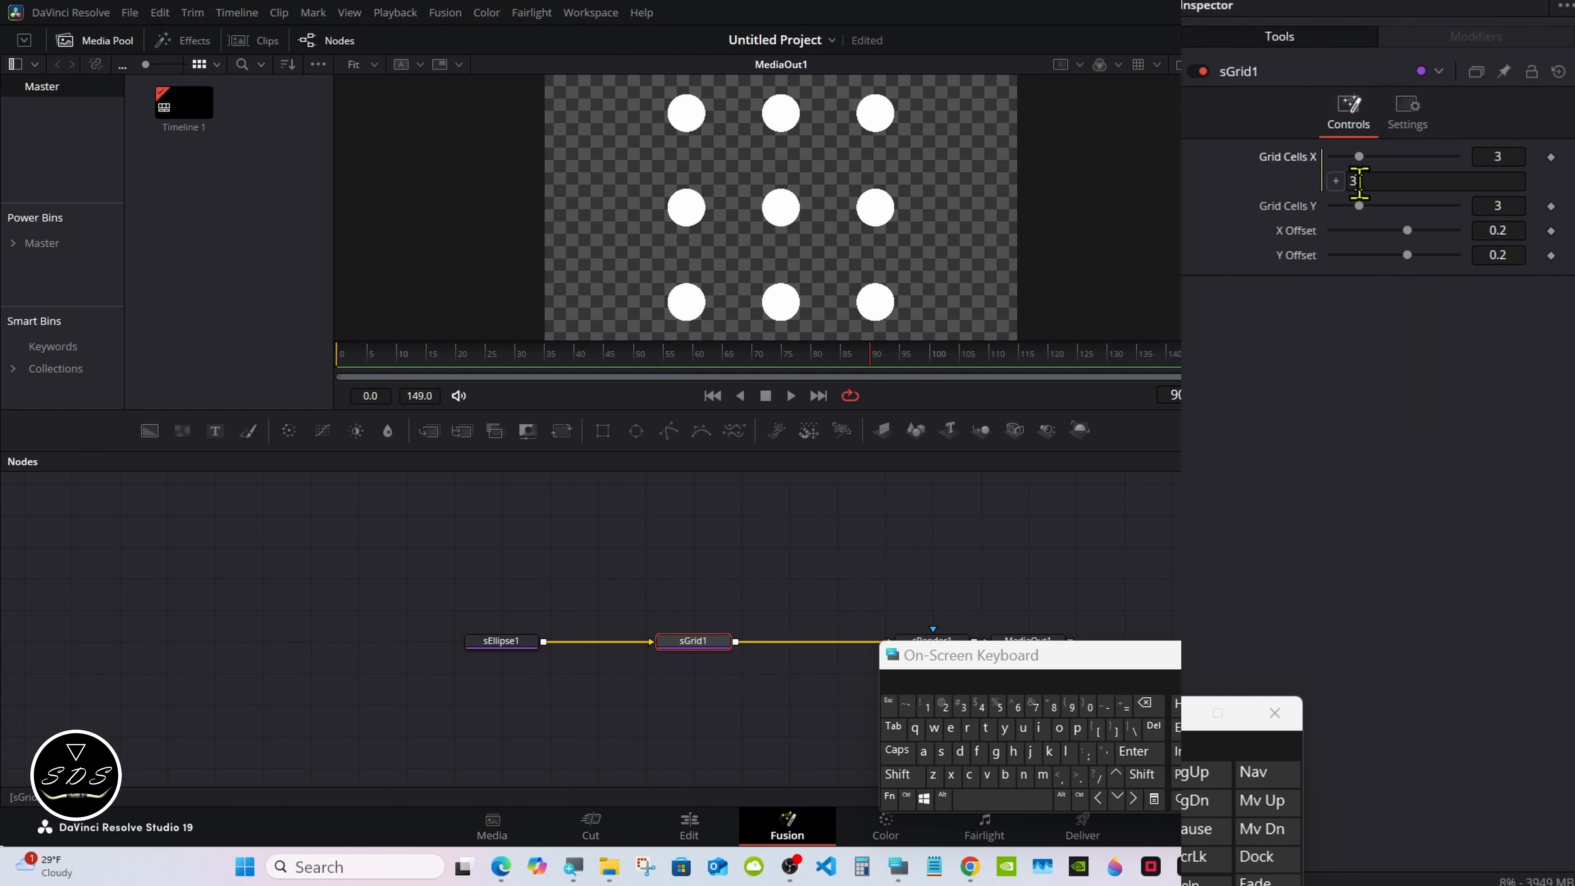
left_click(1355, 181)
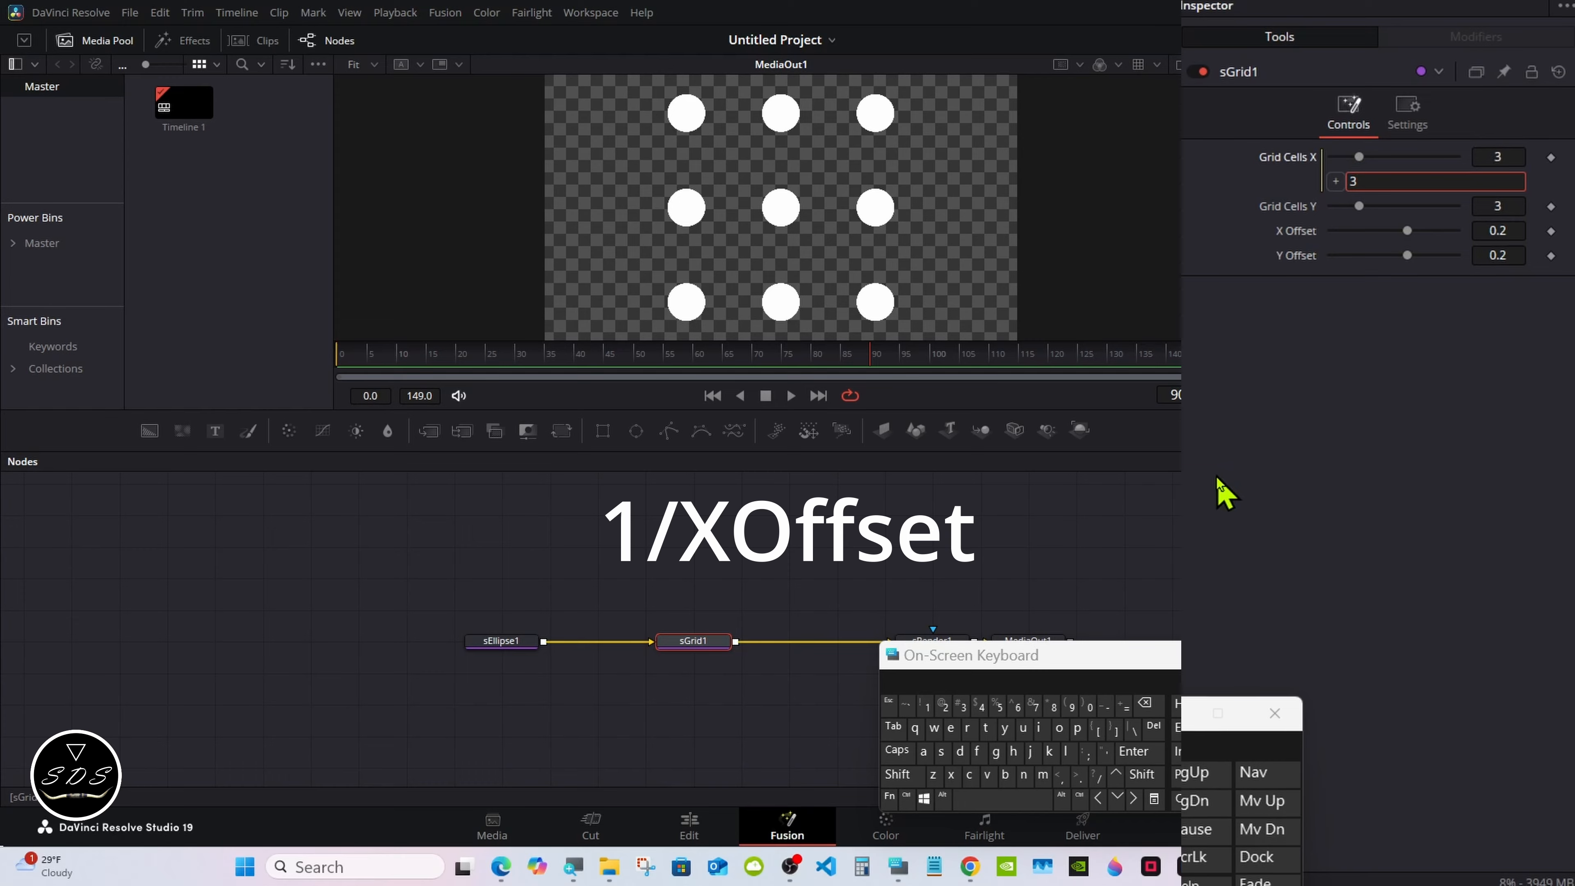
left_click(1145, 703)
left_click(926, 705)
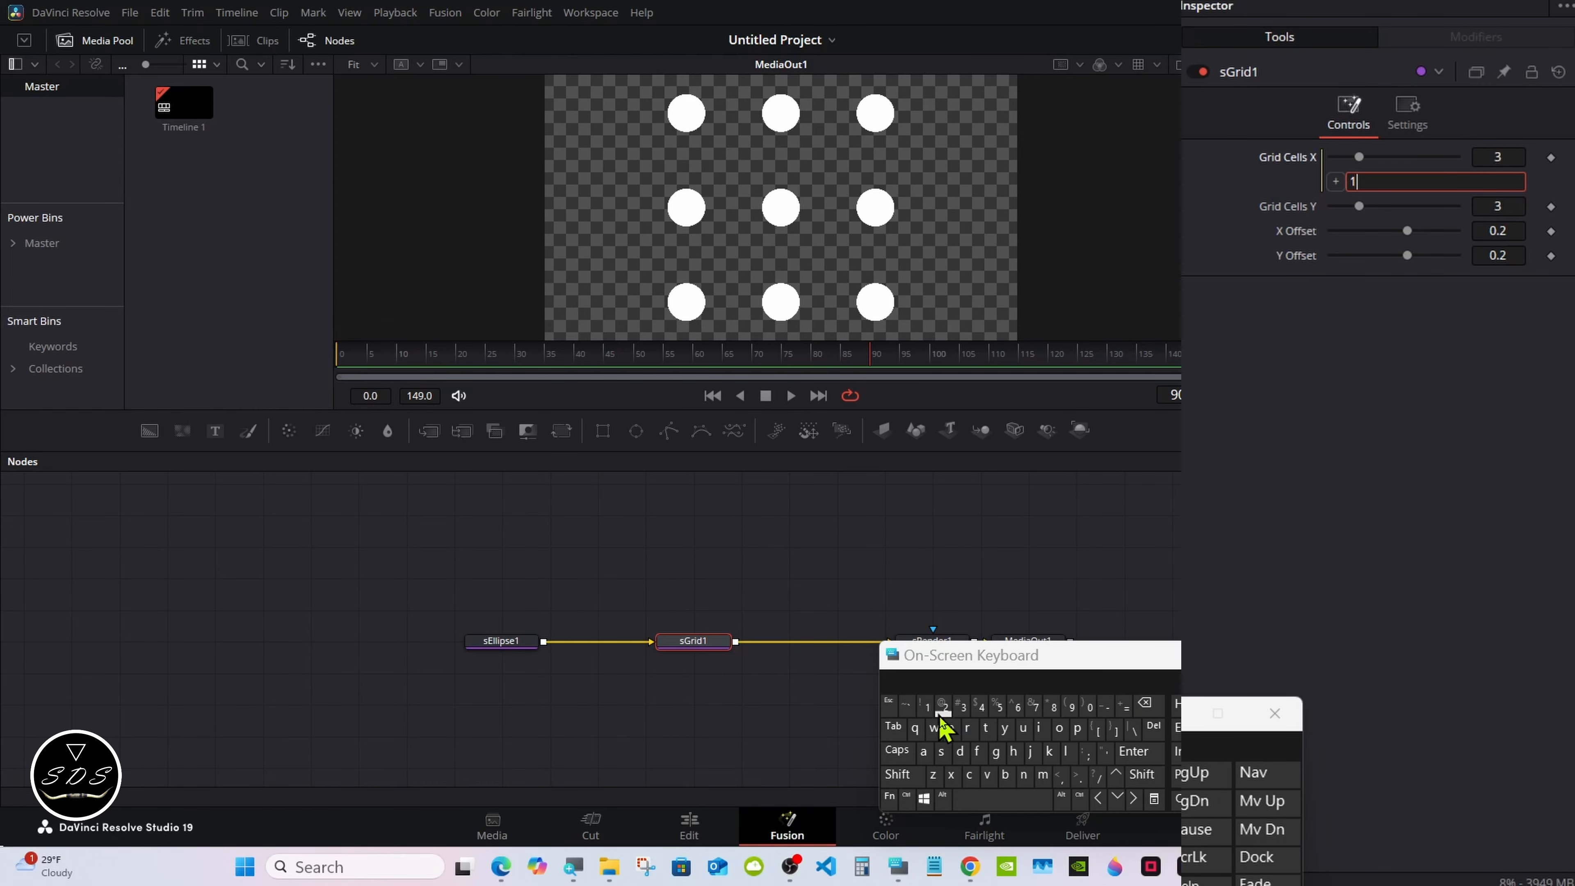
left_click(1096, 776)
left_click(906, 777)
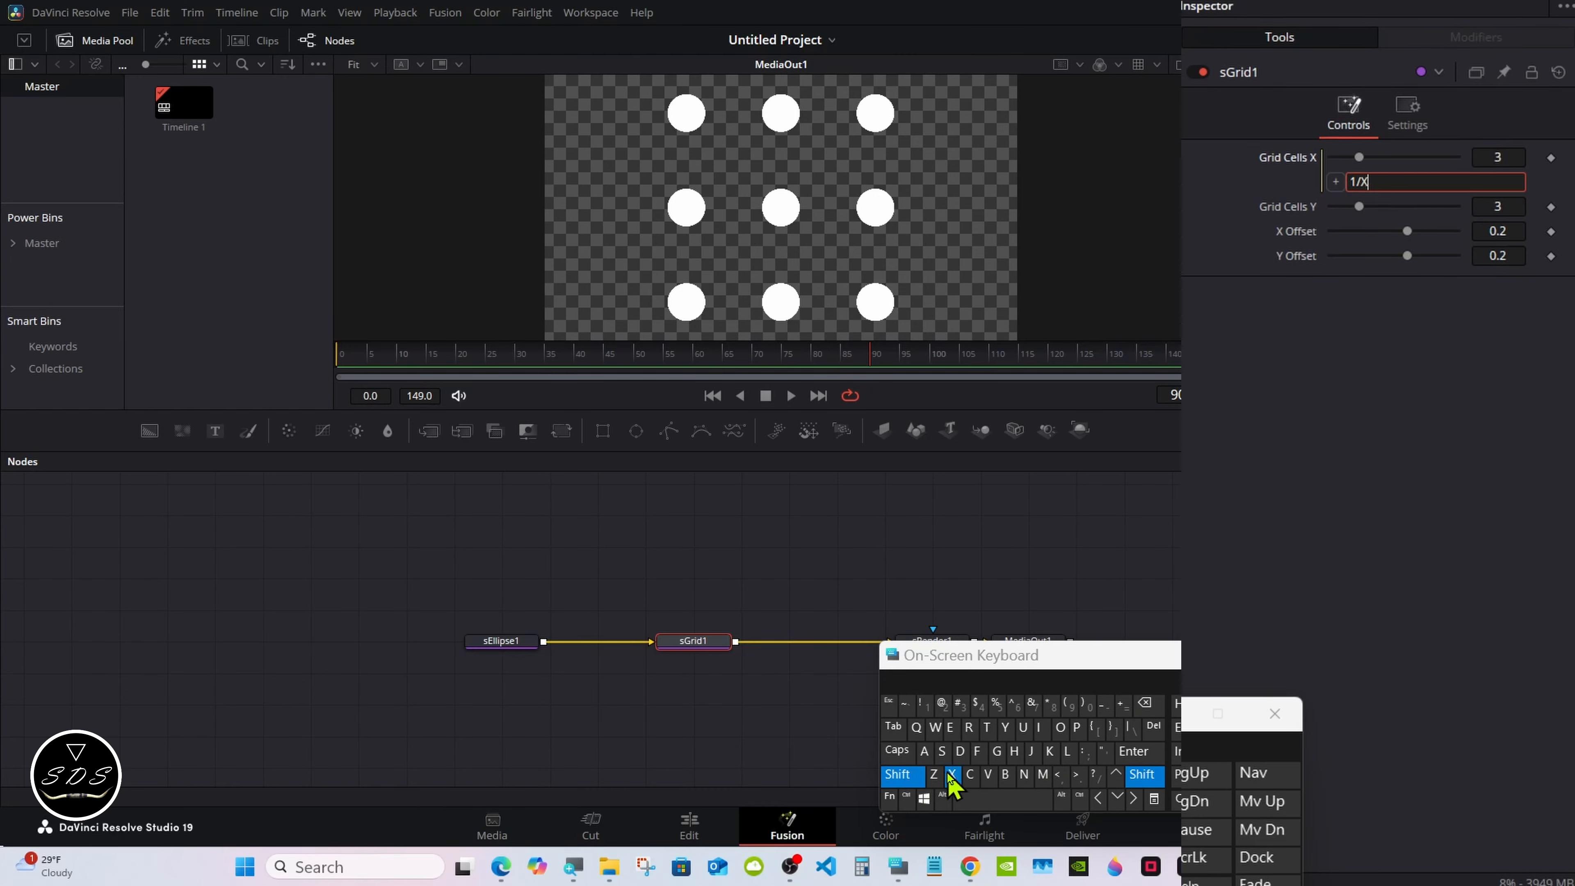
left_click(902, 775)
left_click(1059, 727)
left_click(977, 752)
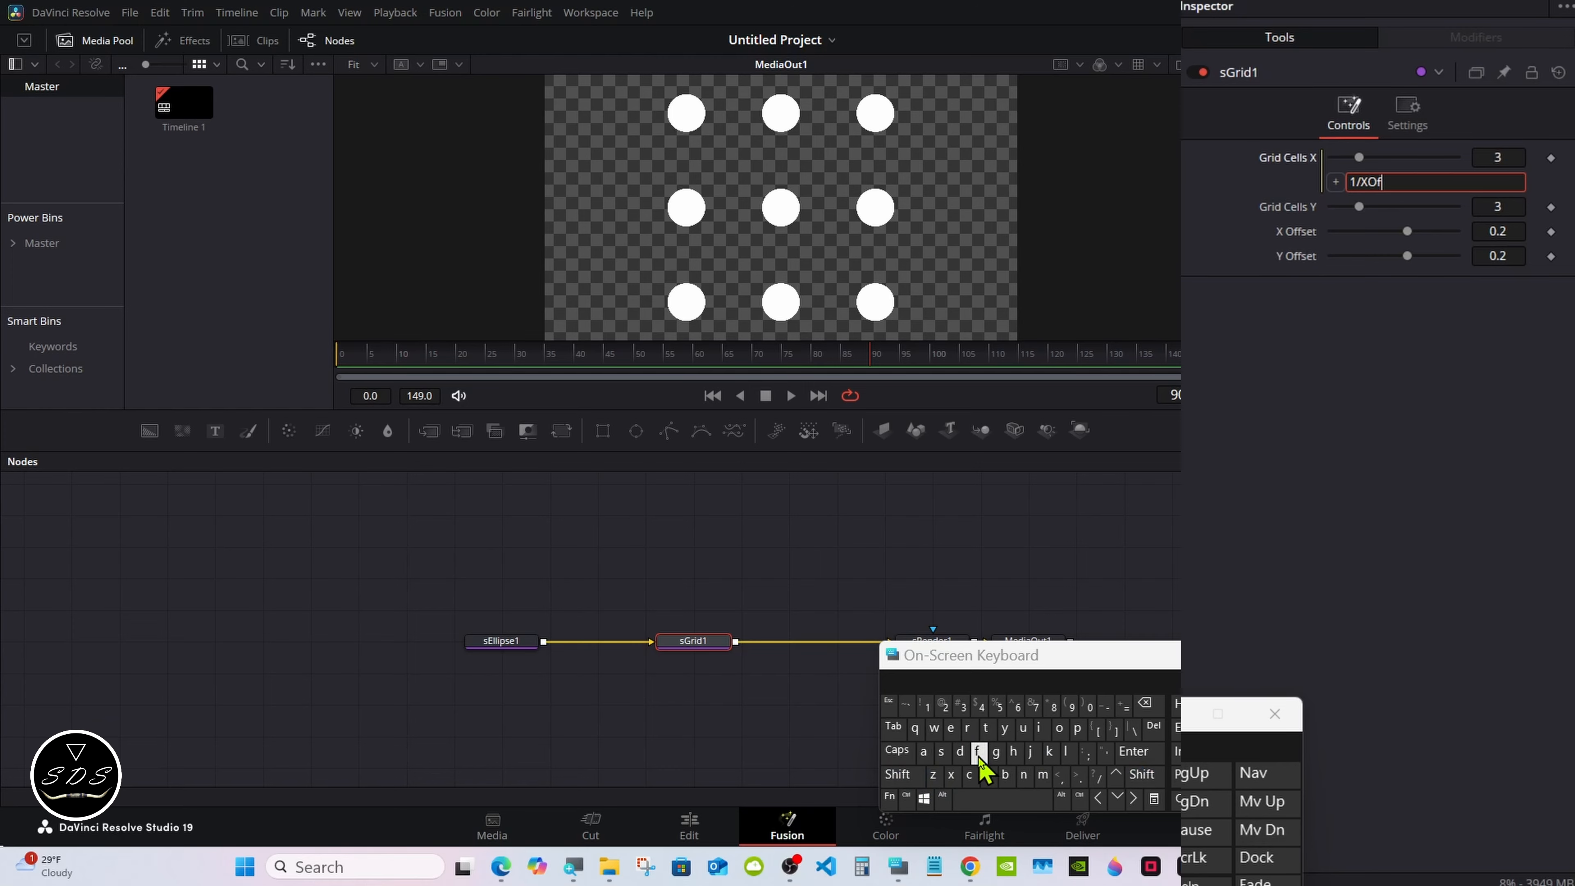
left_click(978, 751)
left_click(941, 752)
left_click(950, 729)
left_click(985, 728)
left_click(1134, 752)
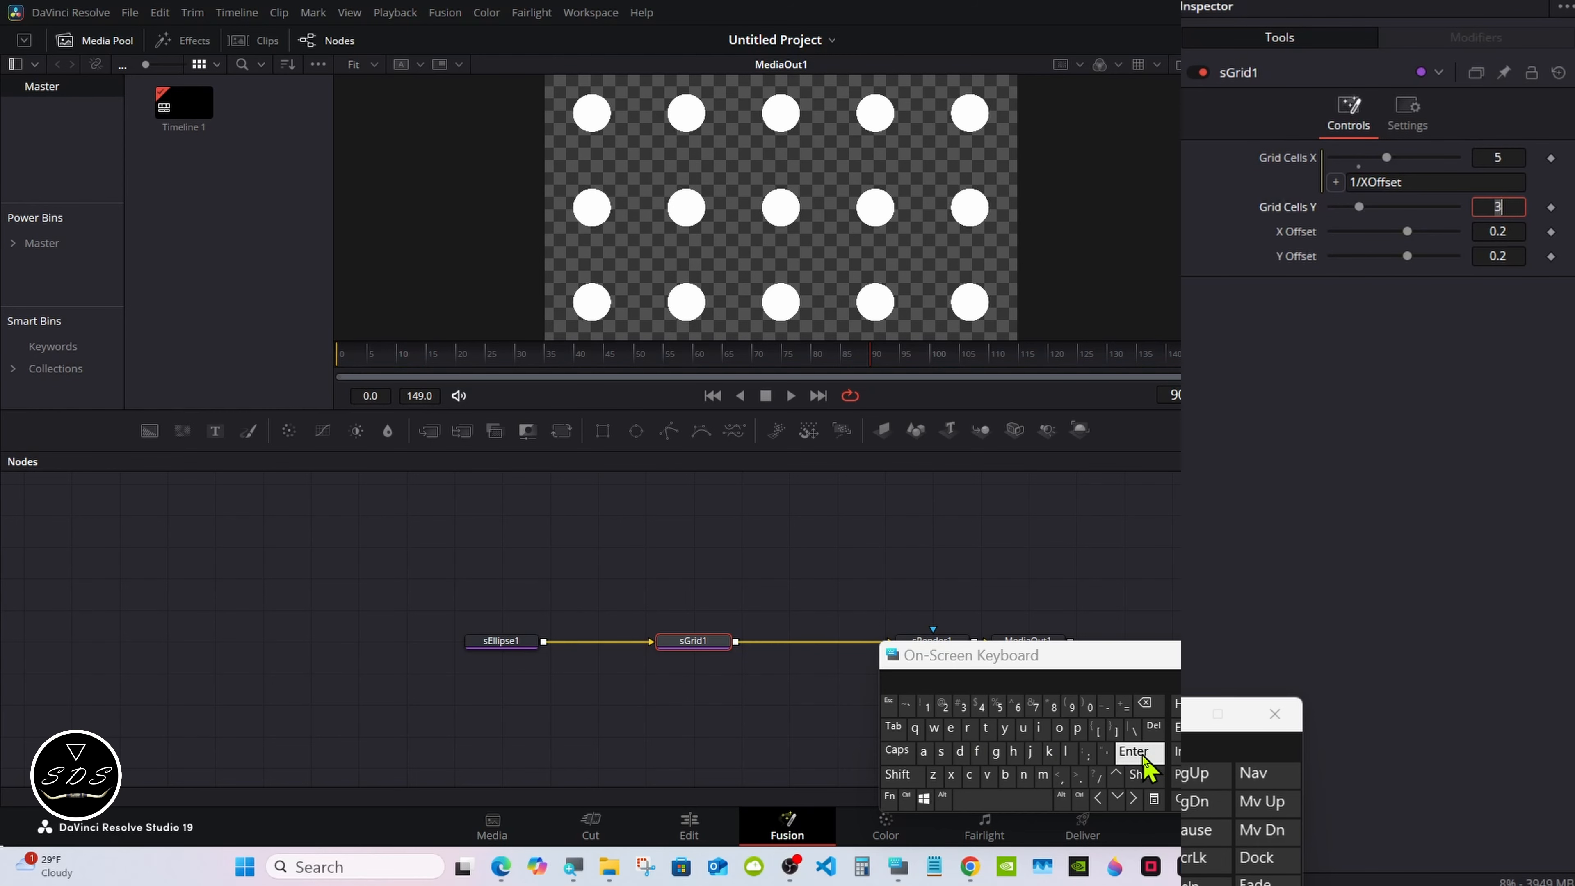
Add an expression to sGrid1's Grid Cells Y and enter 1/YOffset with the On-Screen Keyboard
right_click(1298, 210)
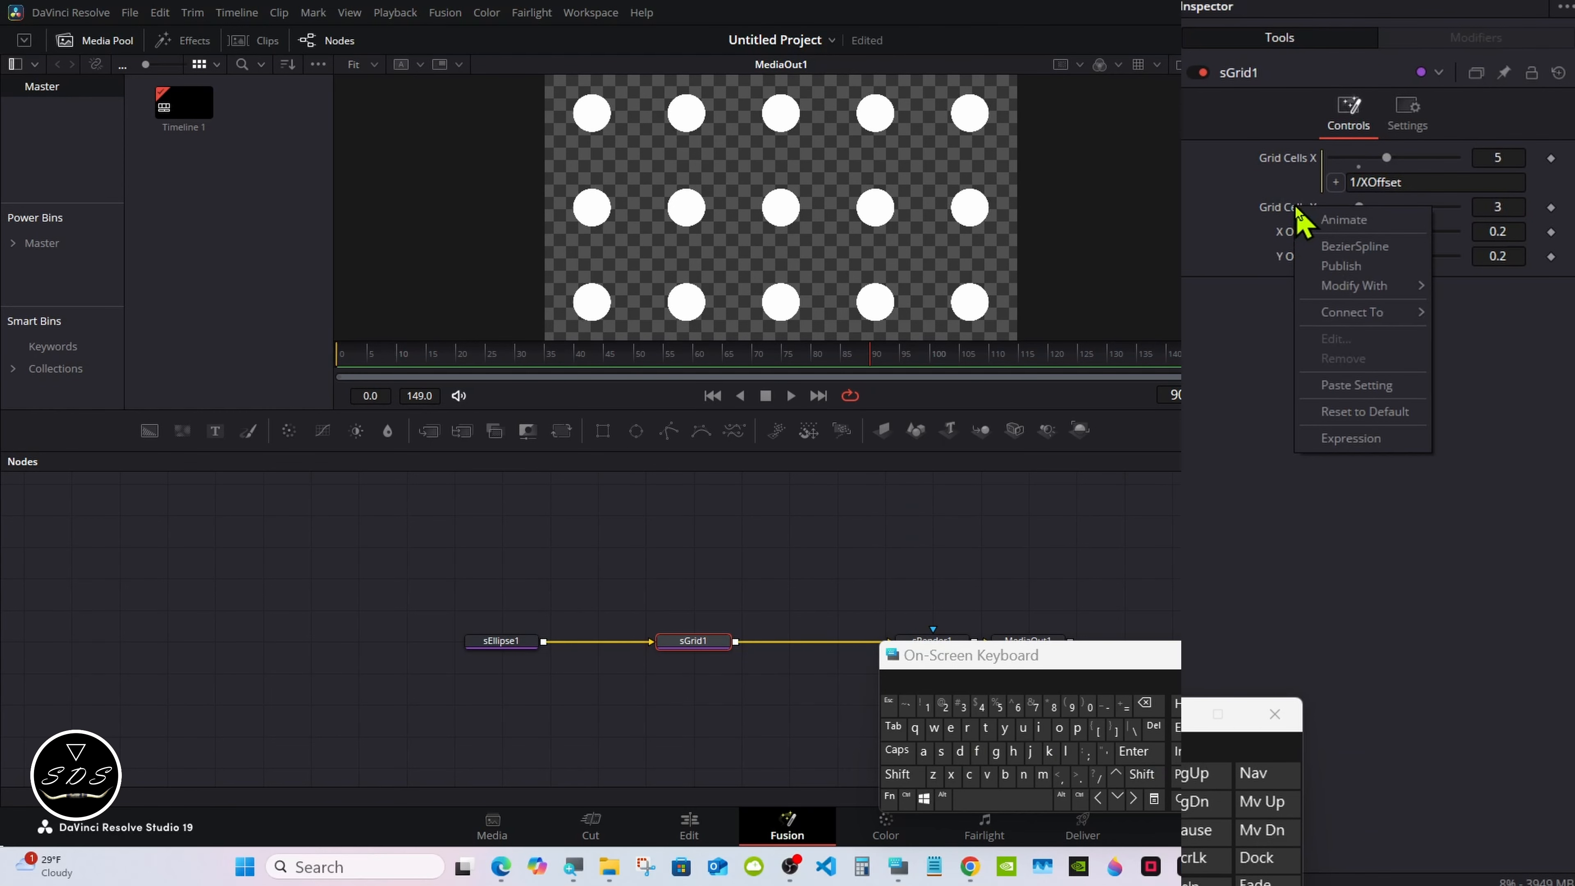
left_click(1351, 438)
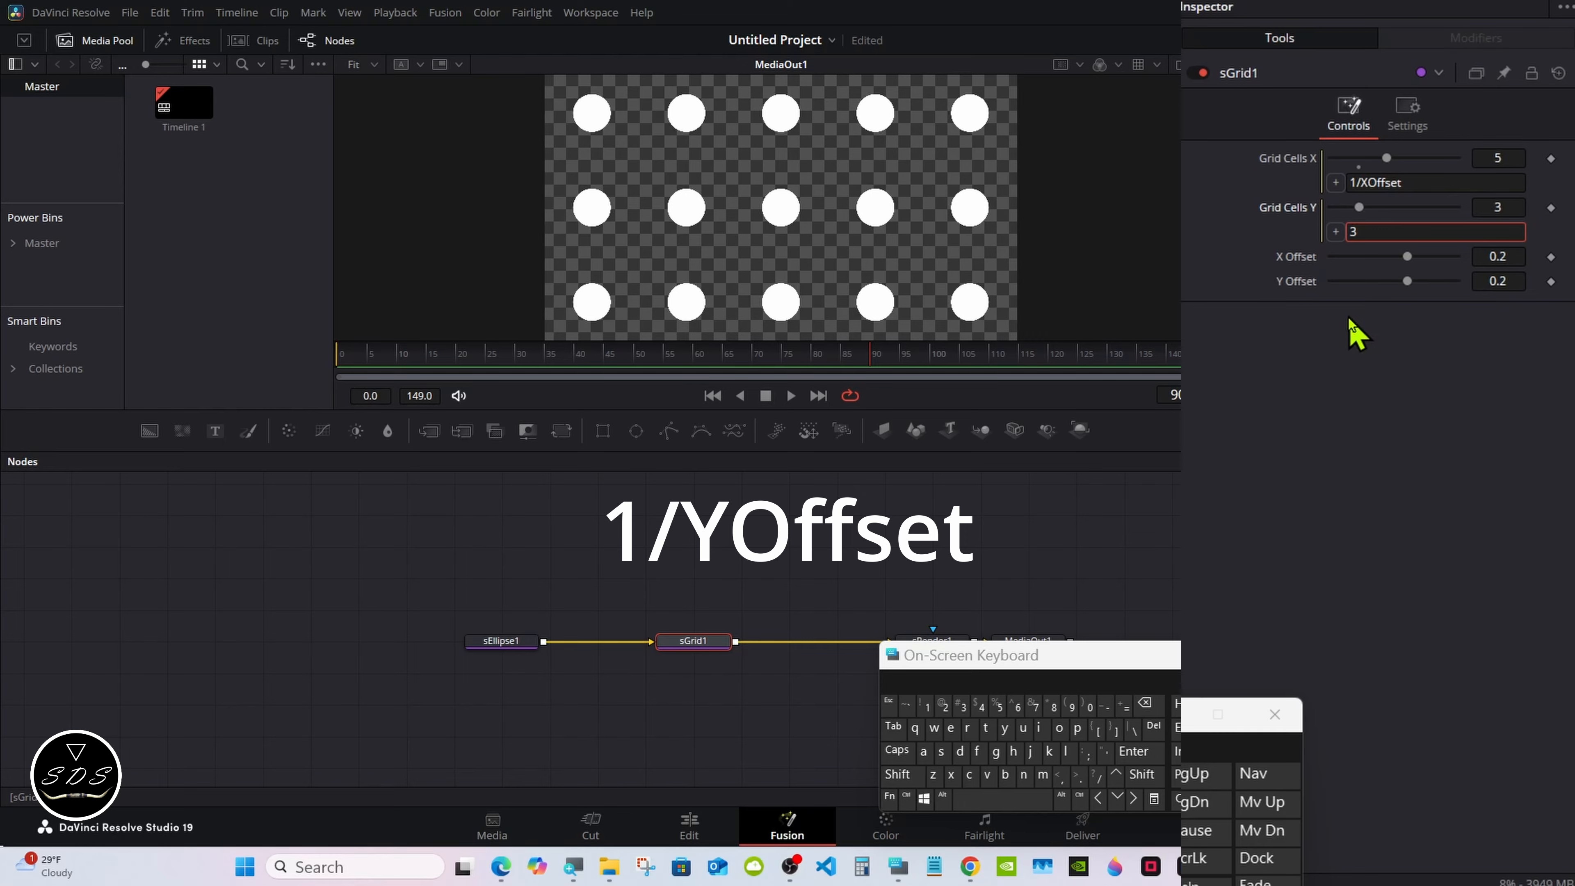
left_click(1144, 702)
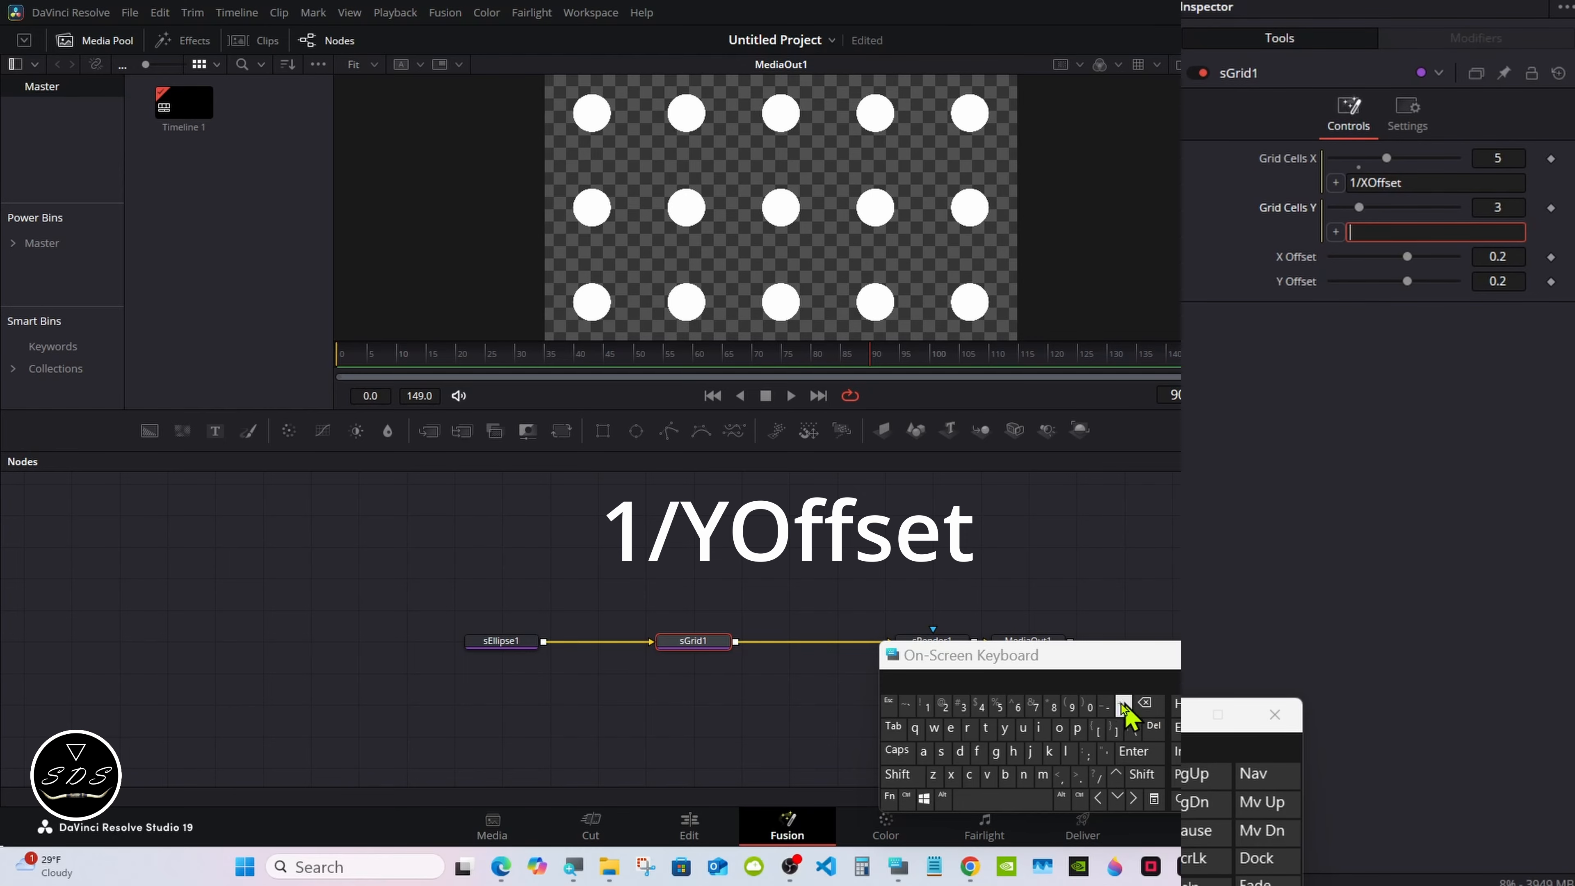
left_click(923, 709)
left_click(1094, 776)
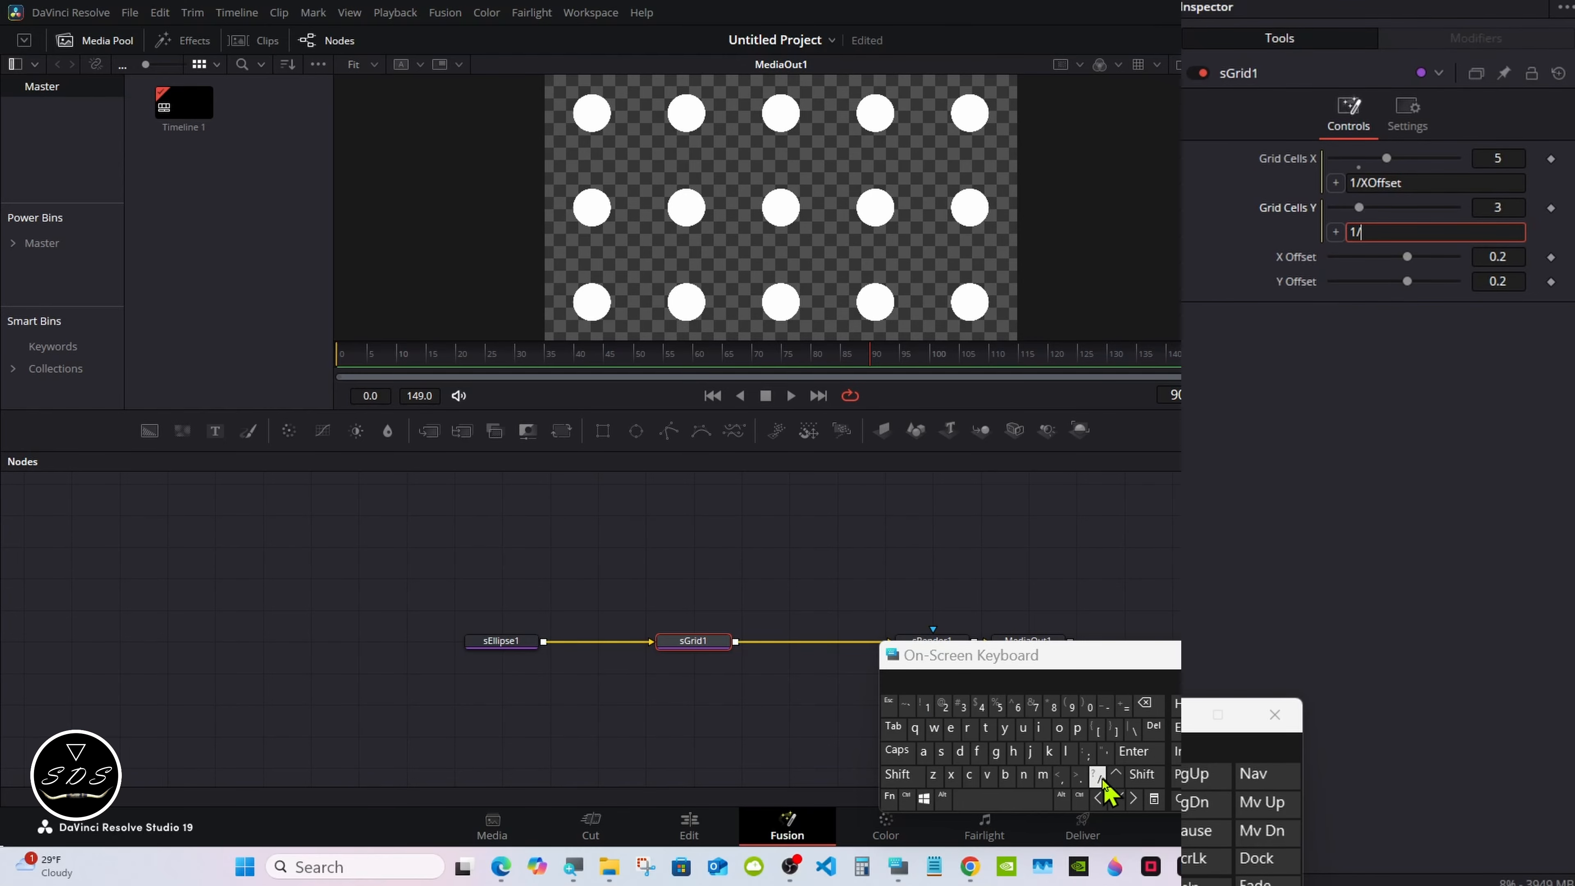
left_click(902, 775)
left_click(1004, 727)
left_click(902, 775)
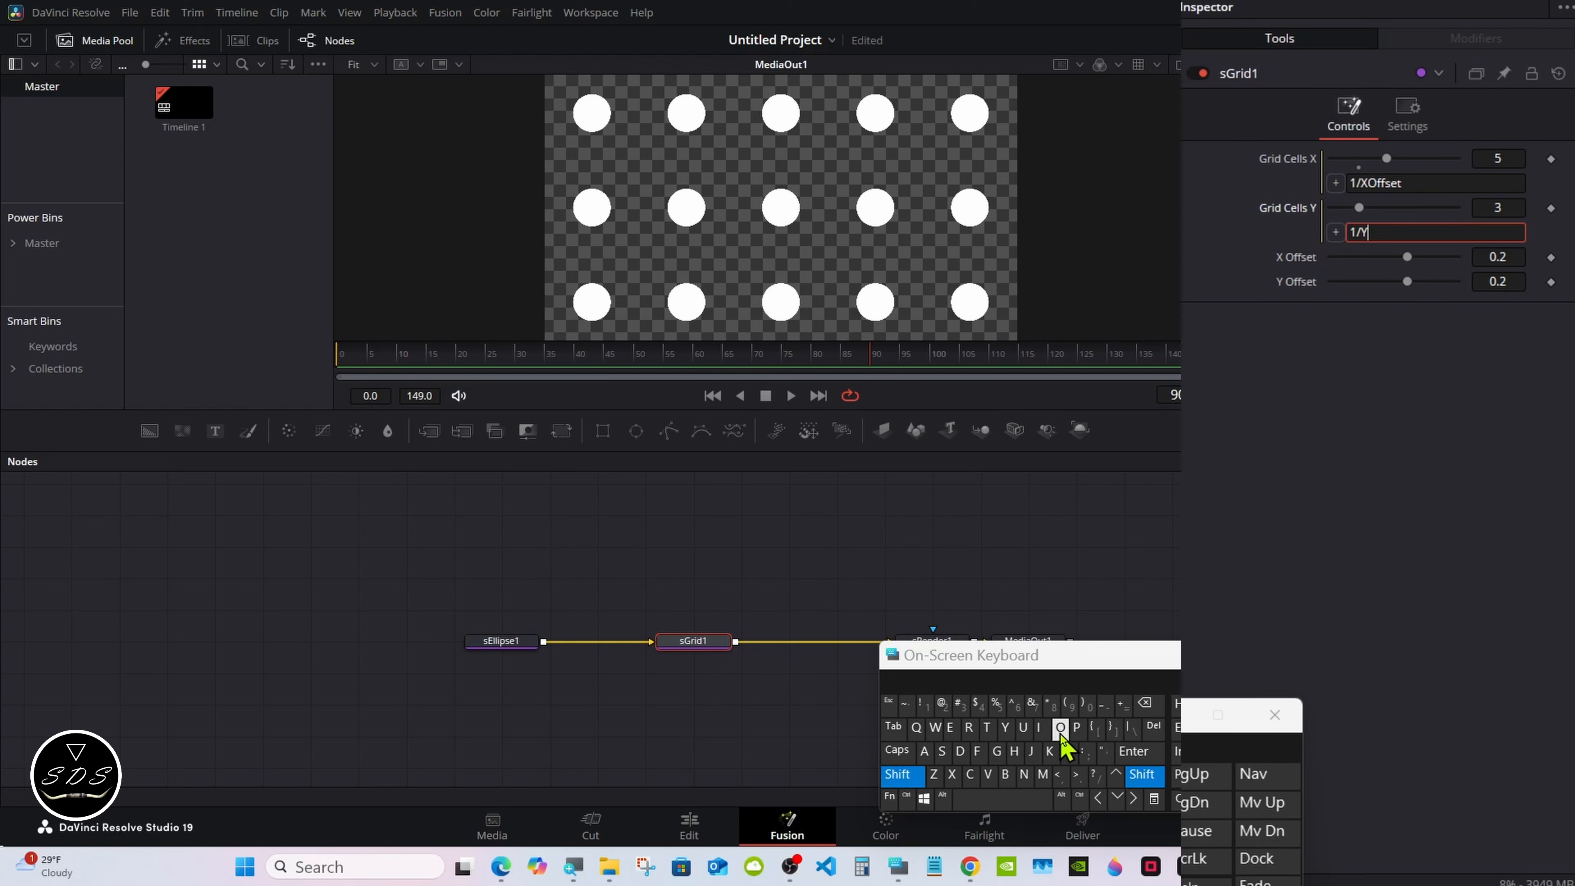
left_click(1058, 727)
left_click(977, 750)
left_click(976, 750)
left_click(942, 750)
left_click(950, 727)
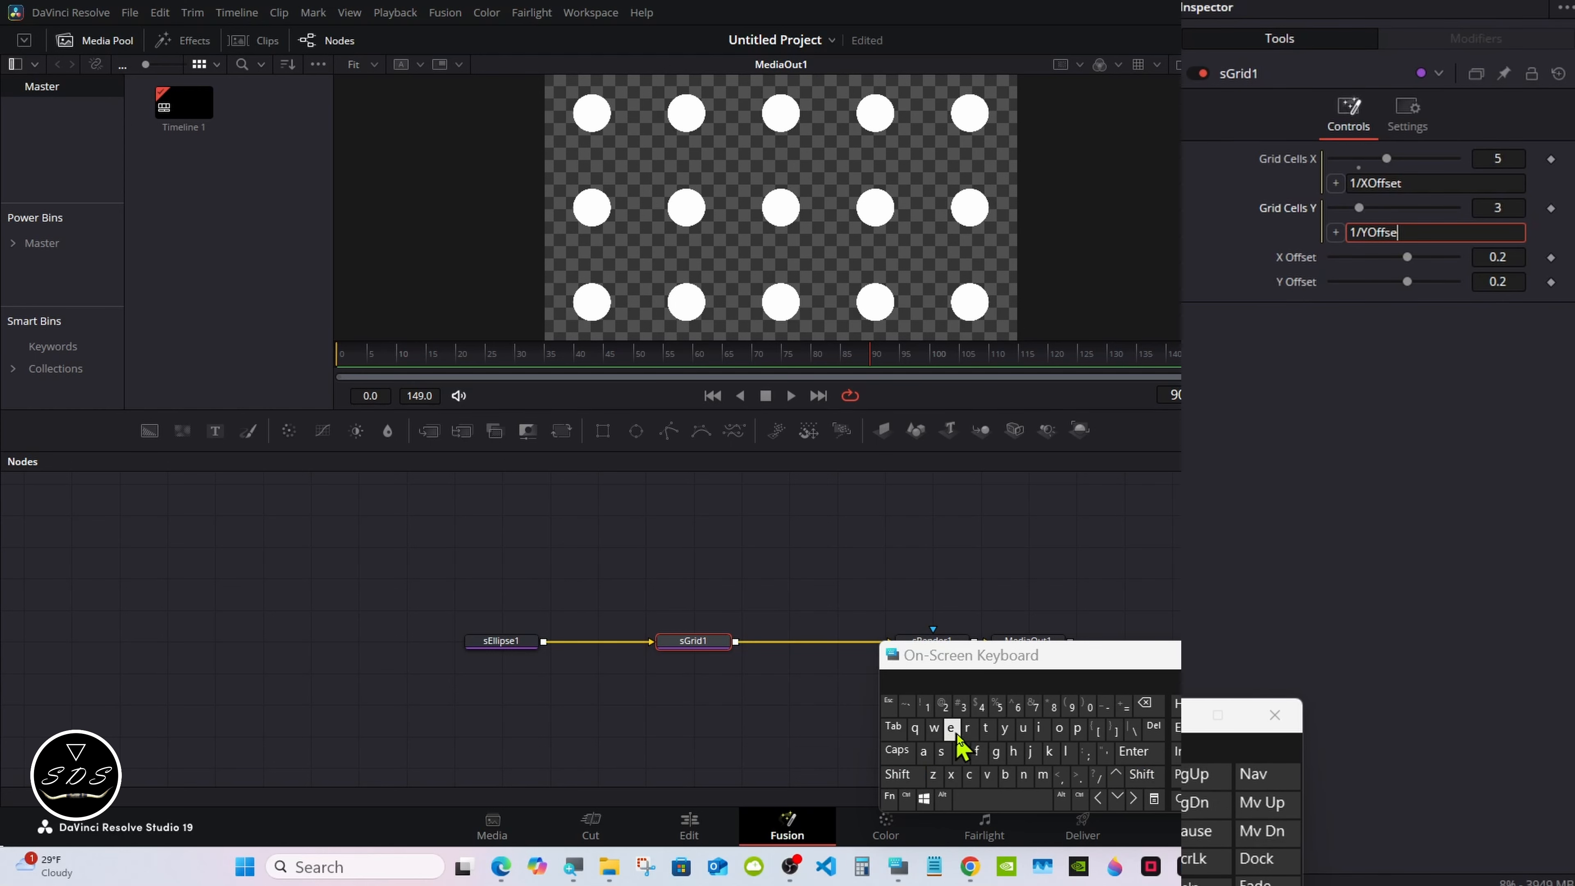
left_click(985, 727)
left_click(1134, 751)
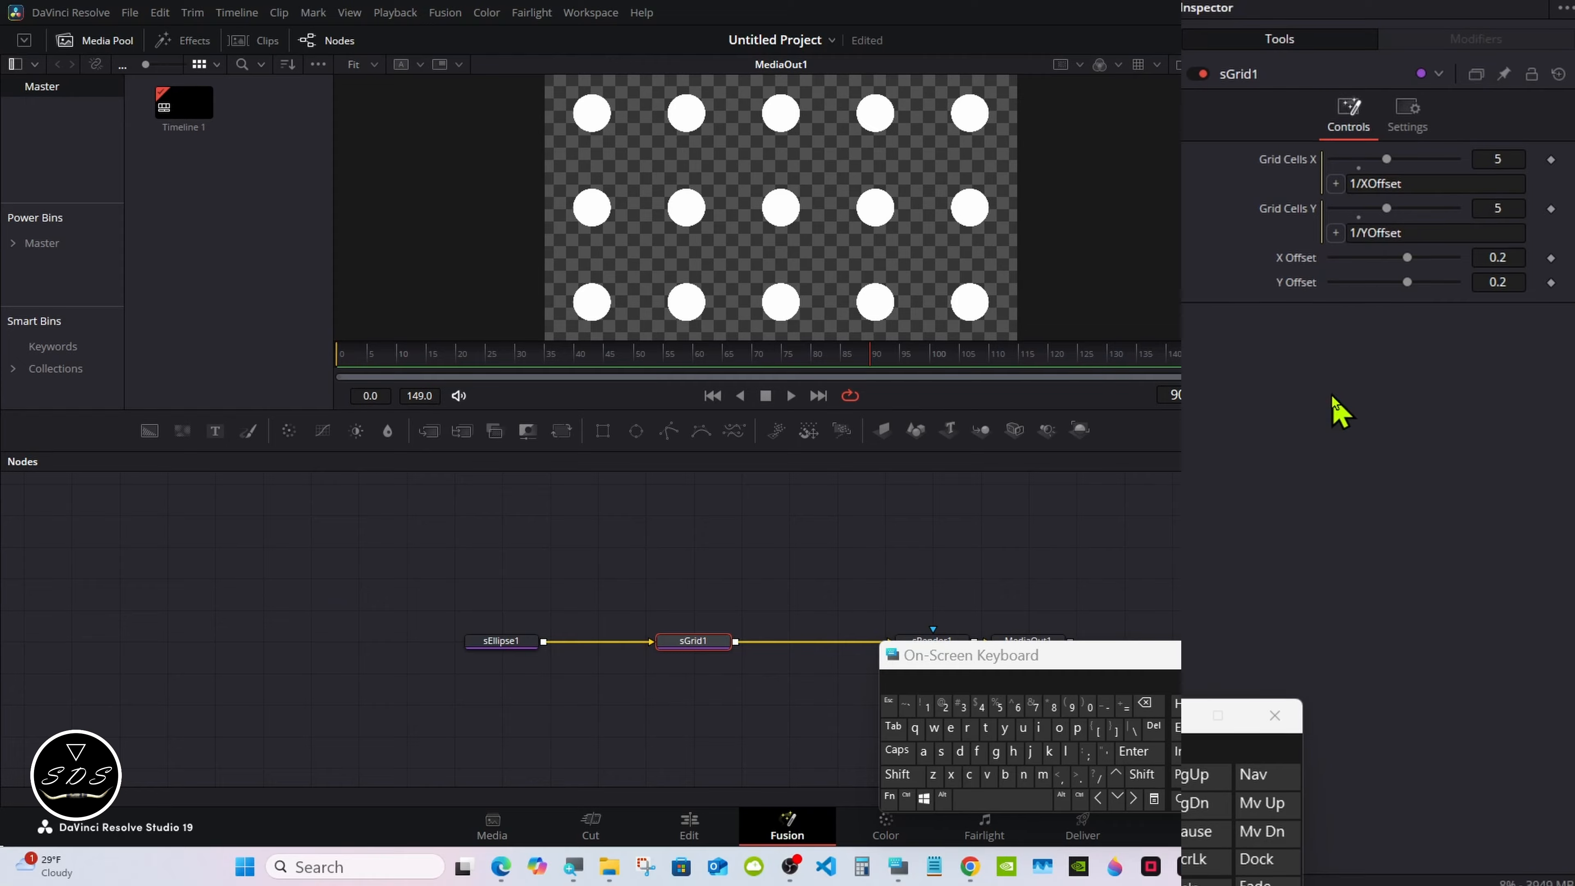
Add an expression to sGrid1's X Offset and enter sEllipse1.Width so the column spacing follows the ellipse's width
left_click(476, 644)
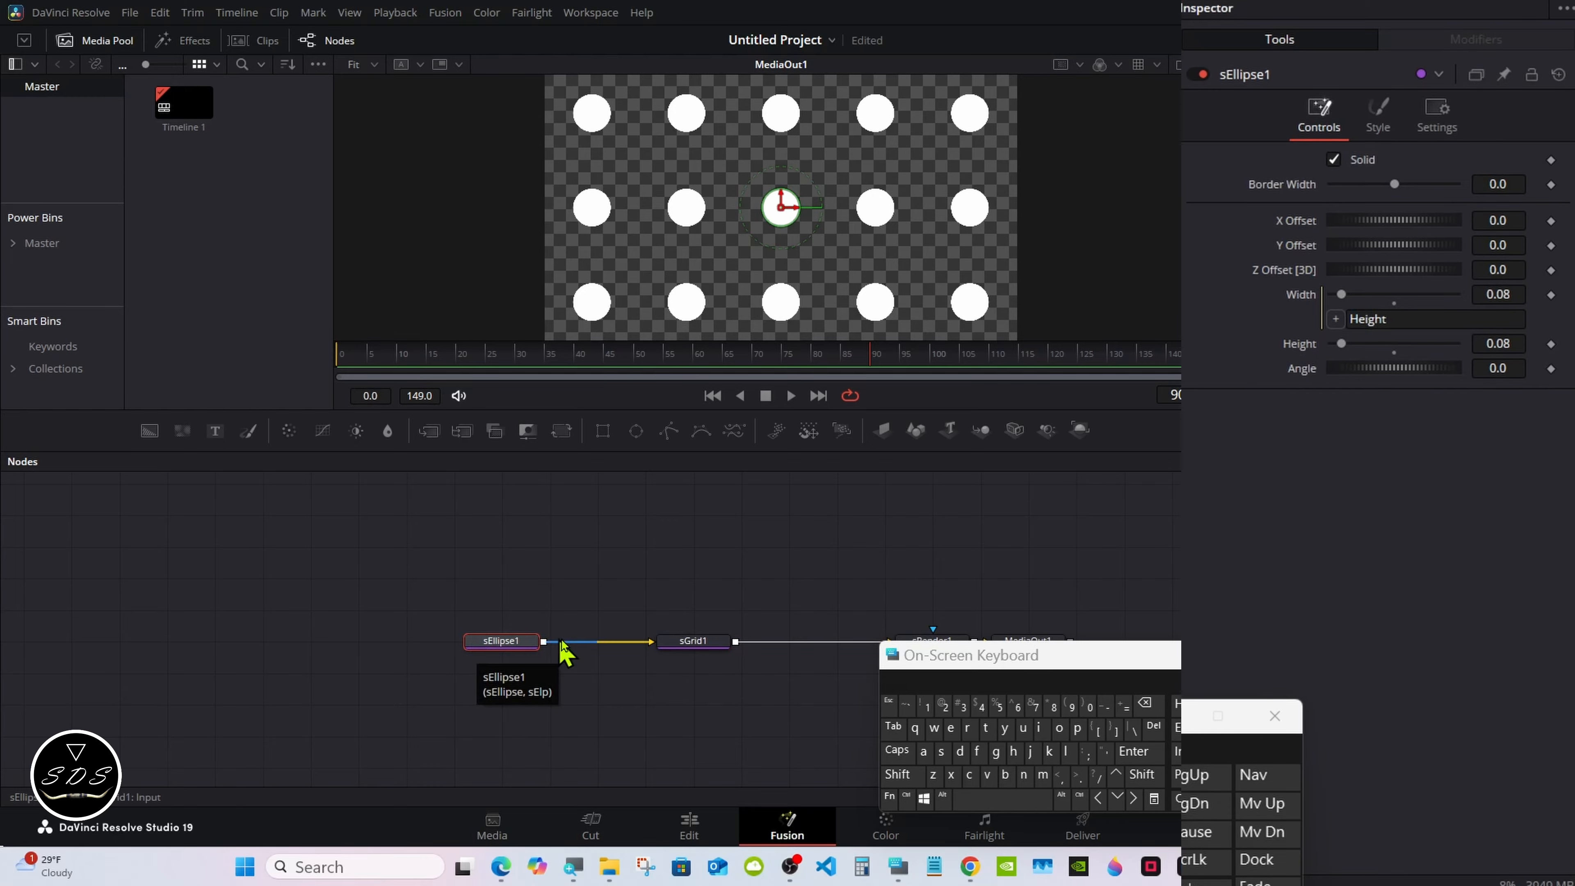
left_click(688, 645)
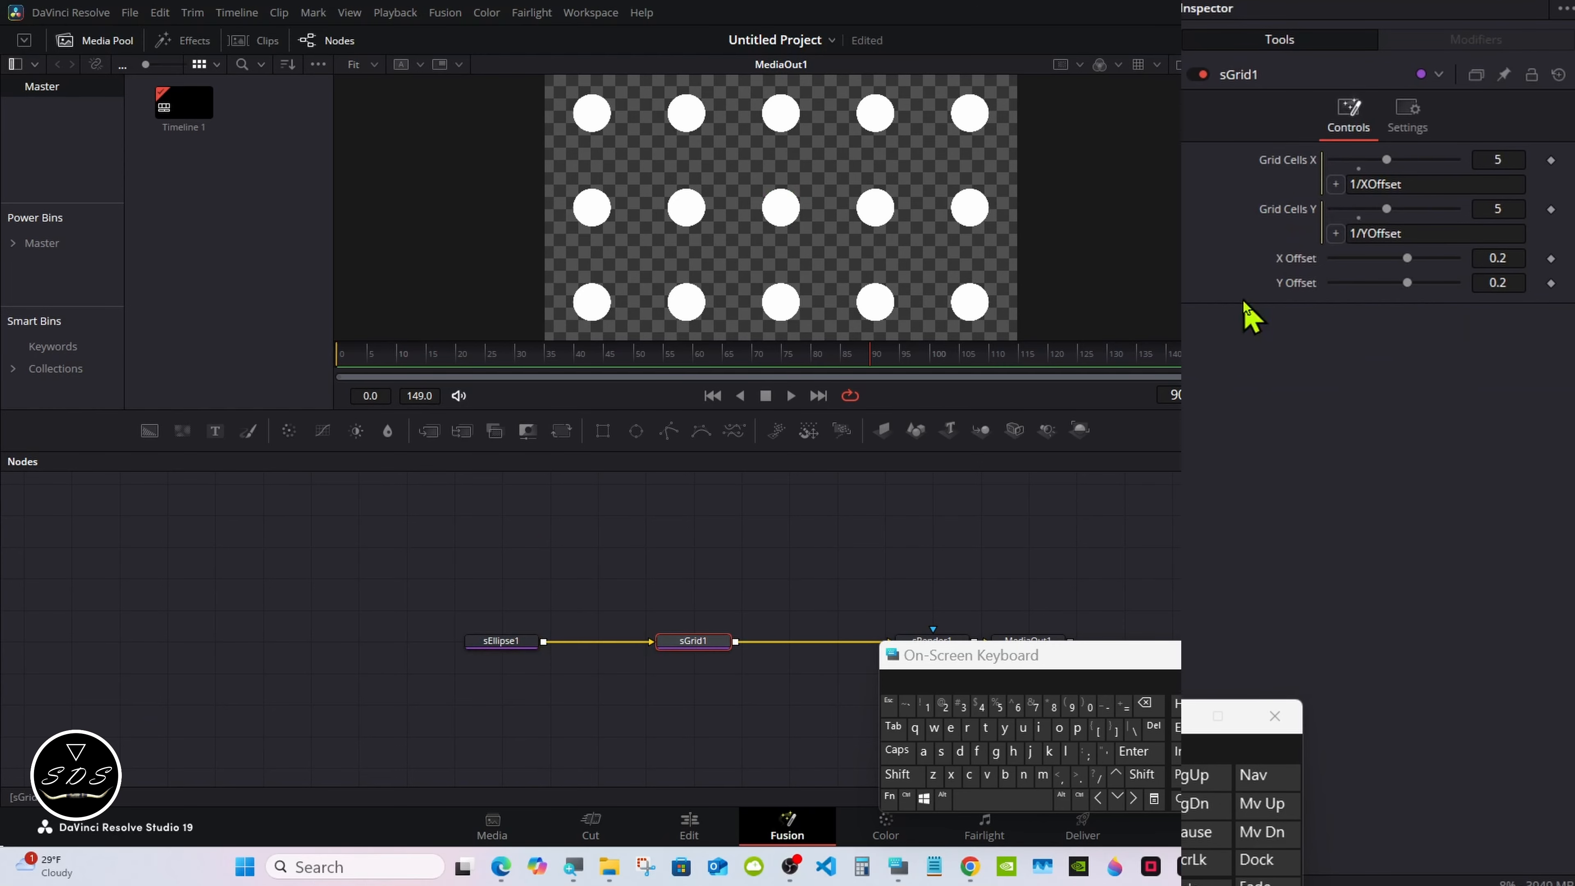
right_click(1299, 259)
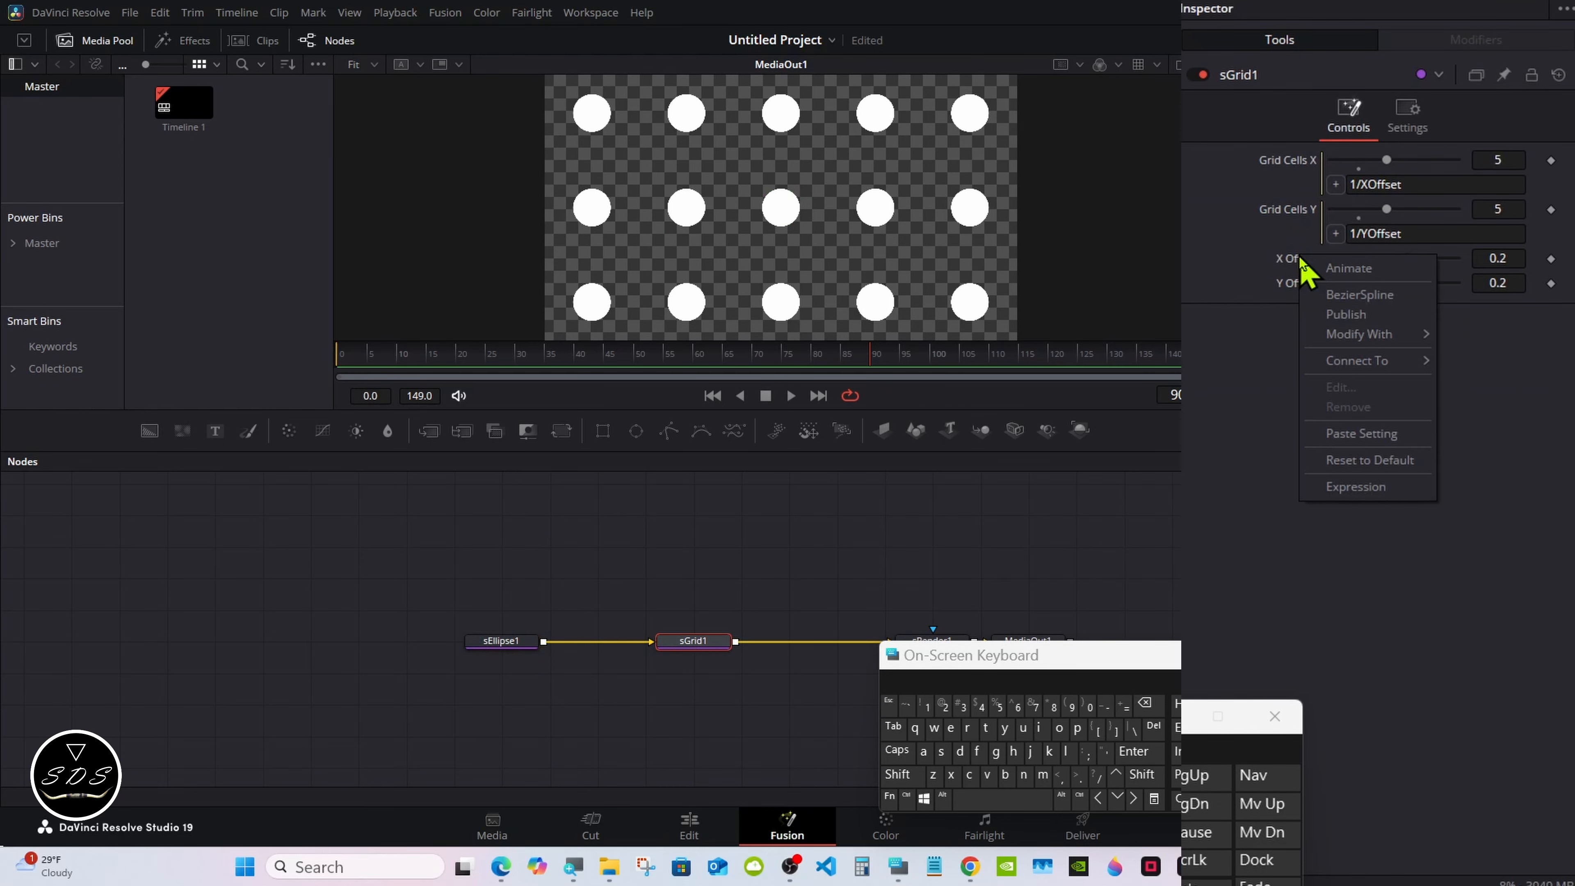
left_click(1342, 488)
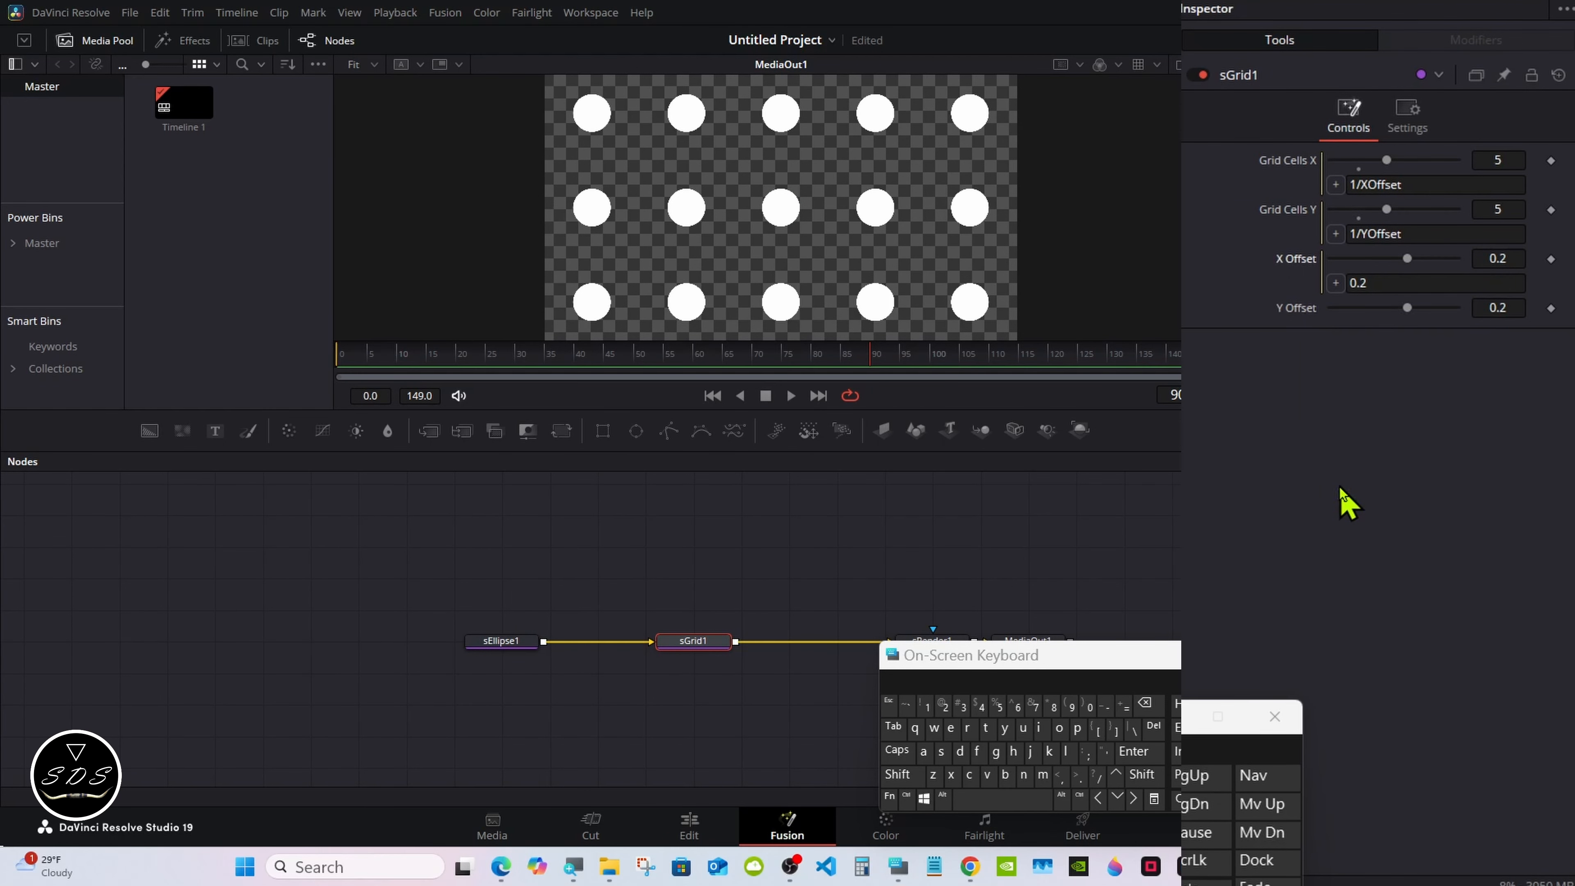
left_click(1364, 282)
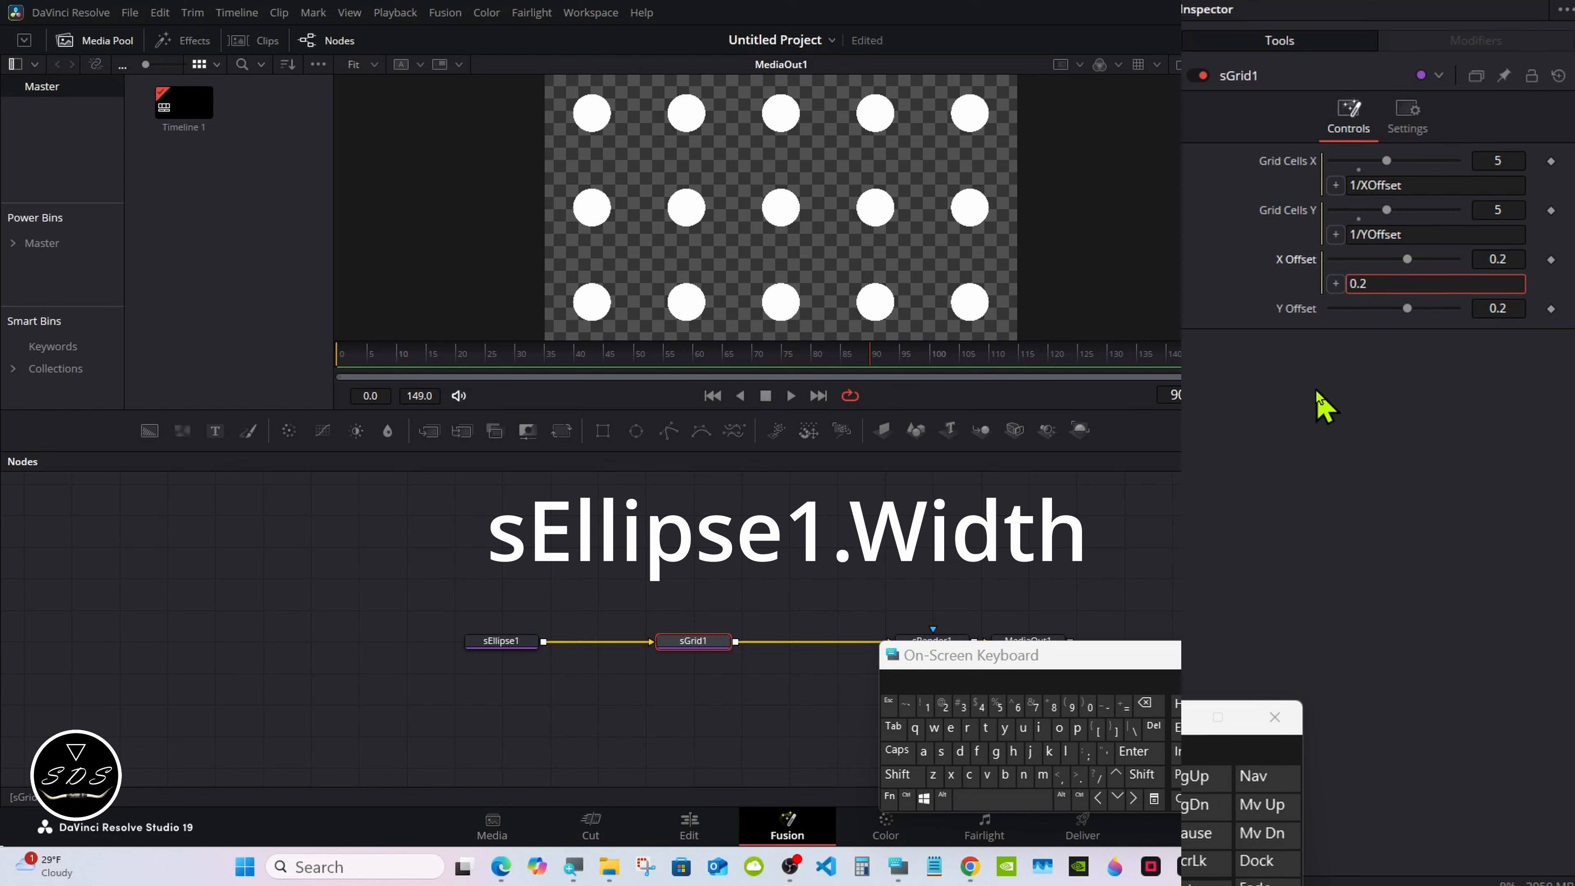
left_click(1145, 703)
left_click(941, 752)
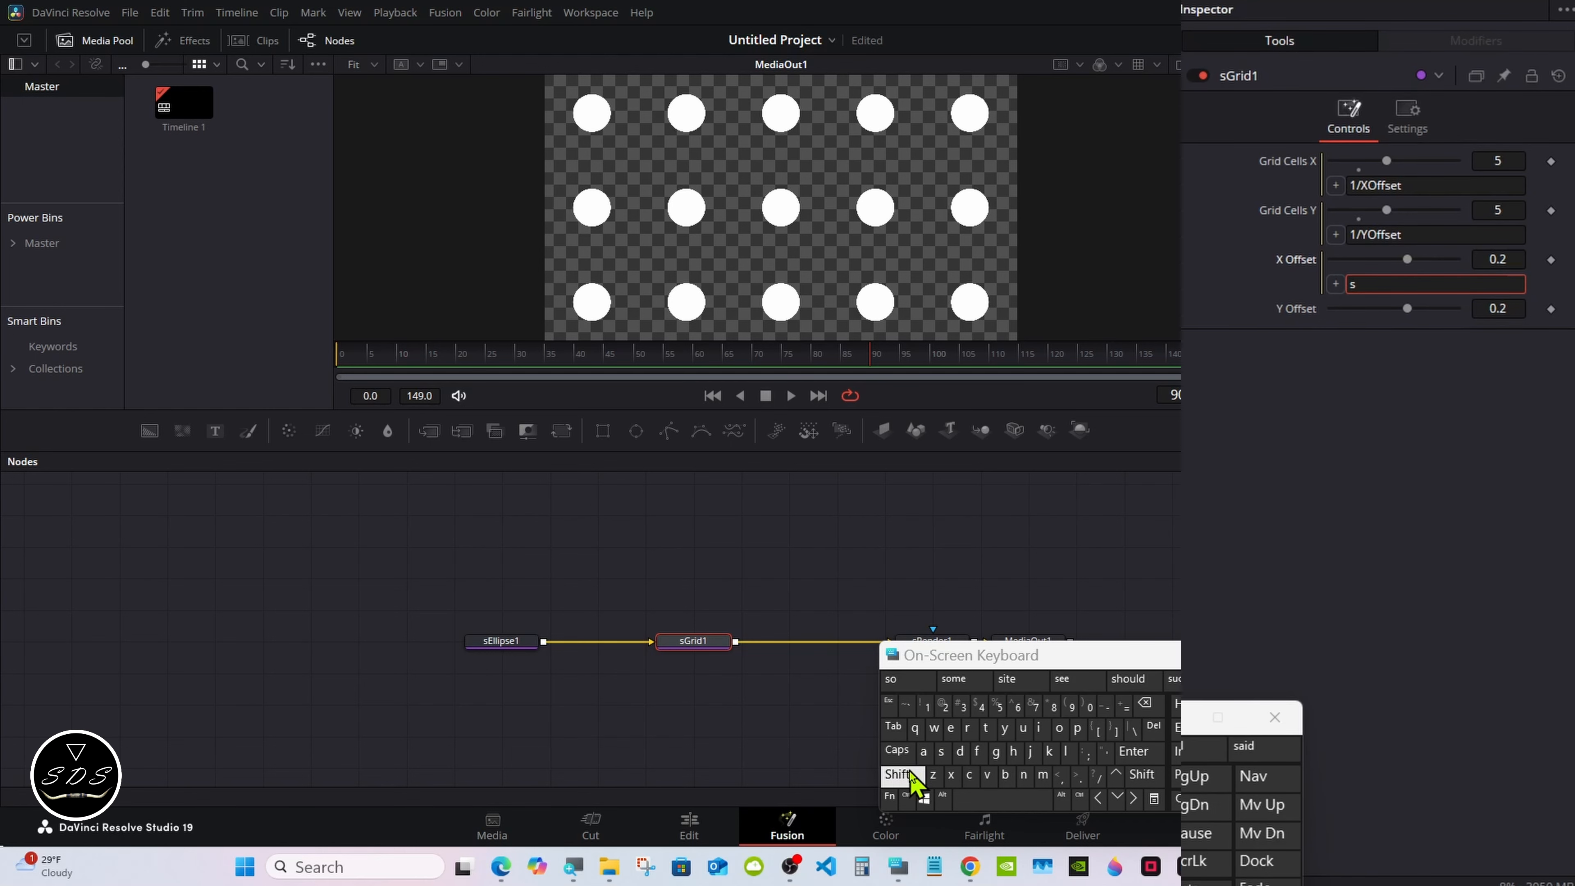
left_click(910, 771)
left_click(950, 728)
left_click(1064, 751)
left_click(1063, 750)
left_click(1039, 728)
left_click(1077, 728)
left_click(941, 751)
left_click(950, 729)
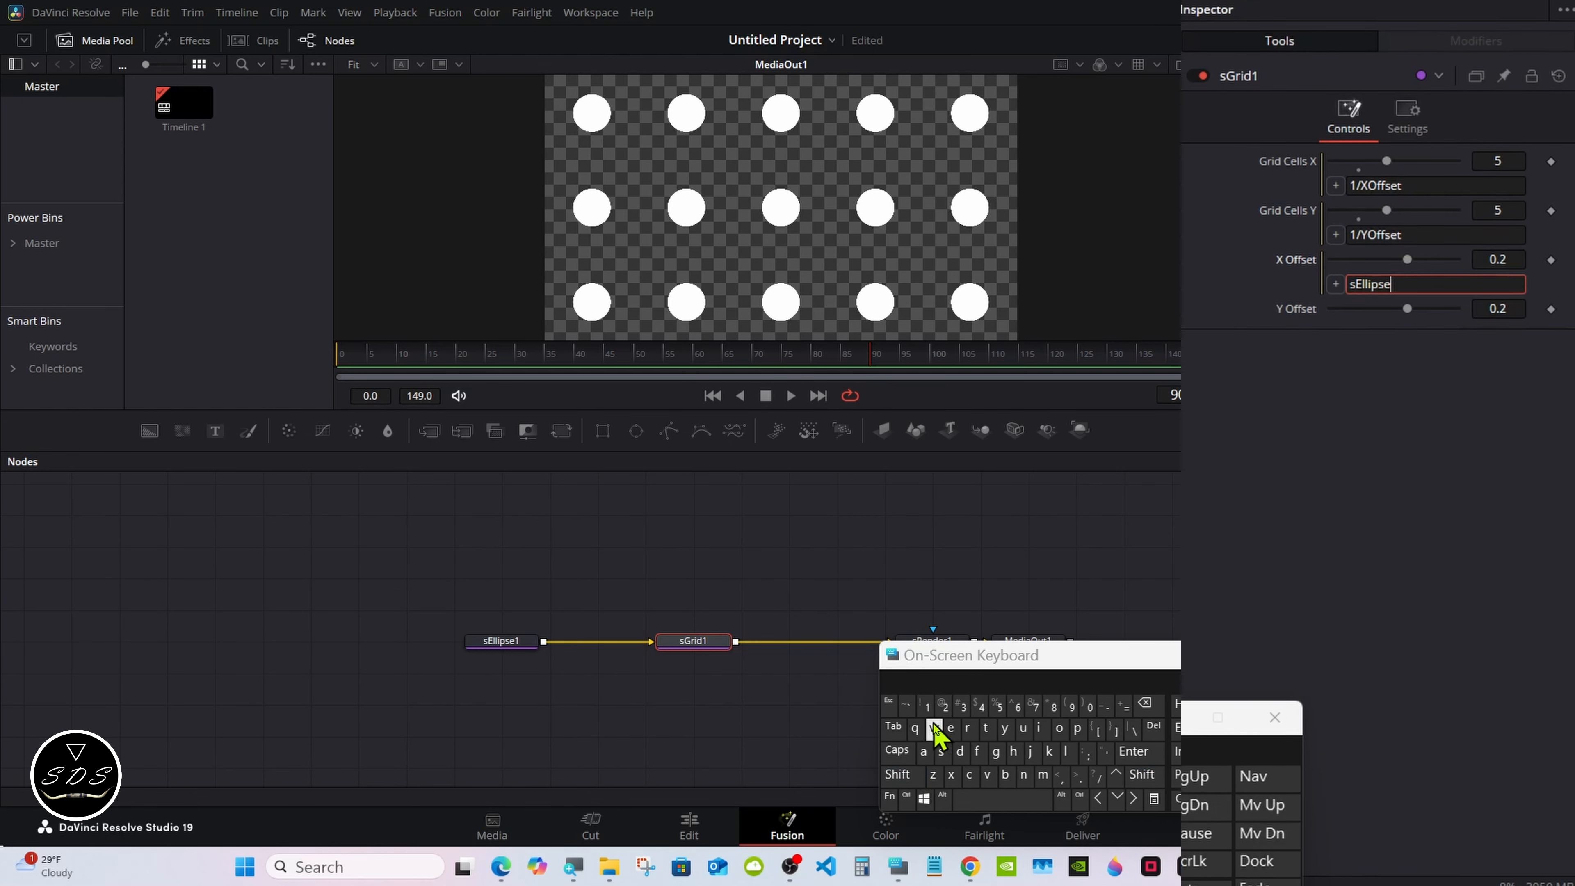
left_click(926, 705)
left_click(1078, 775)
left_click(897, 774)
left_click(933, 729)
left_click(1038, 728)
left_click(960, 751)
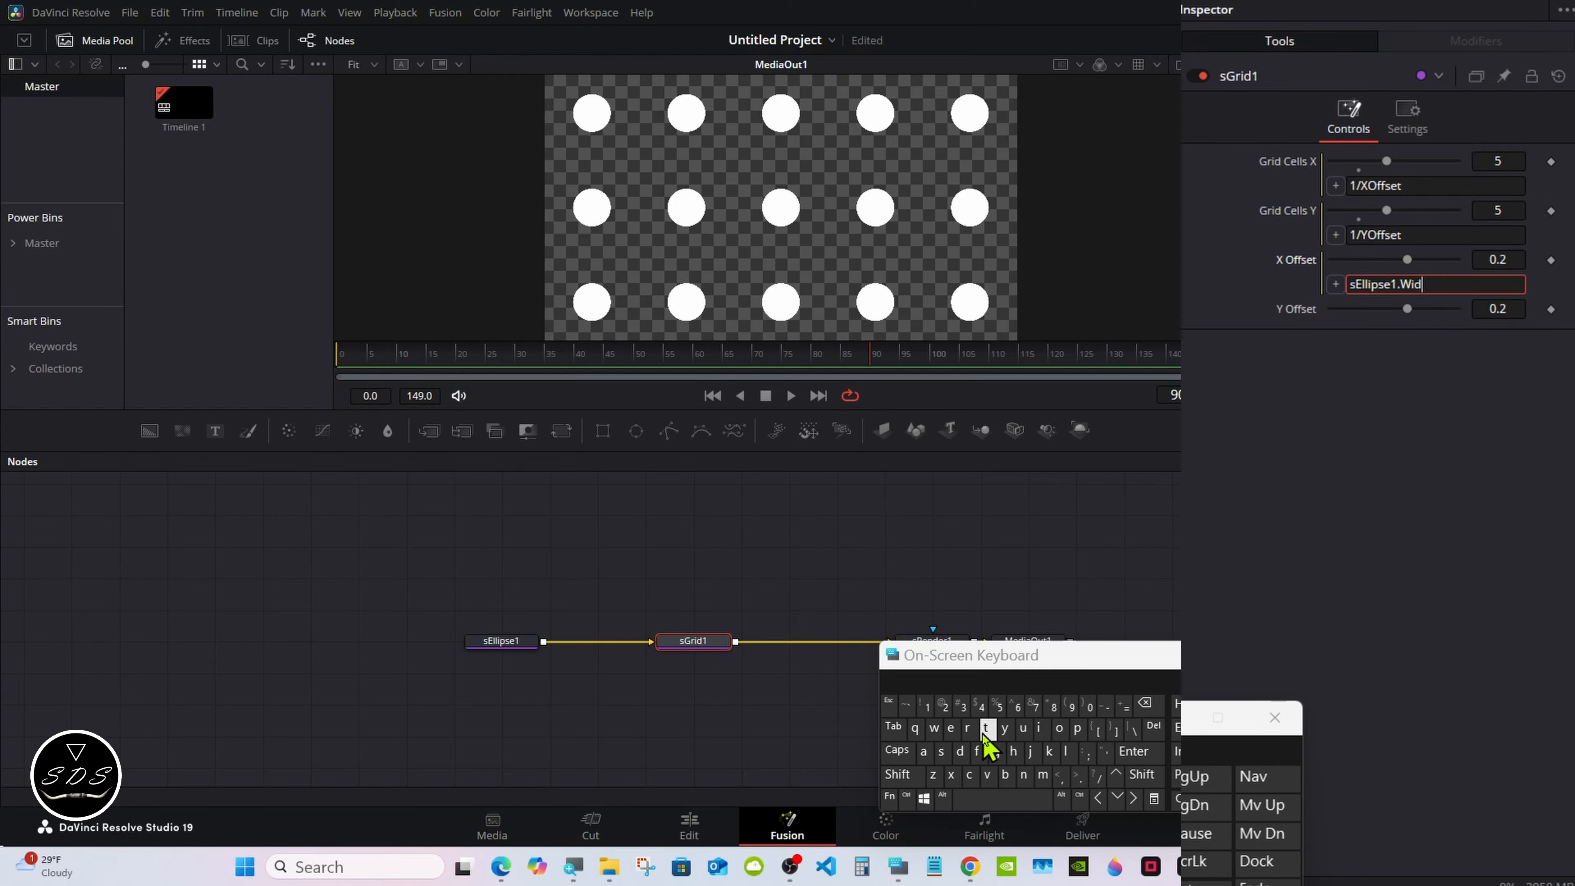
left_click(986, 729)
left_click(996, 751)
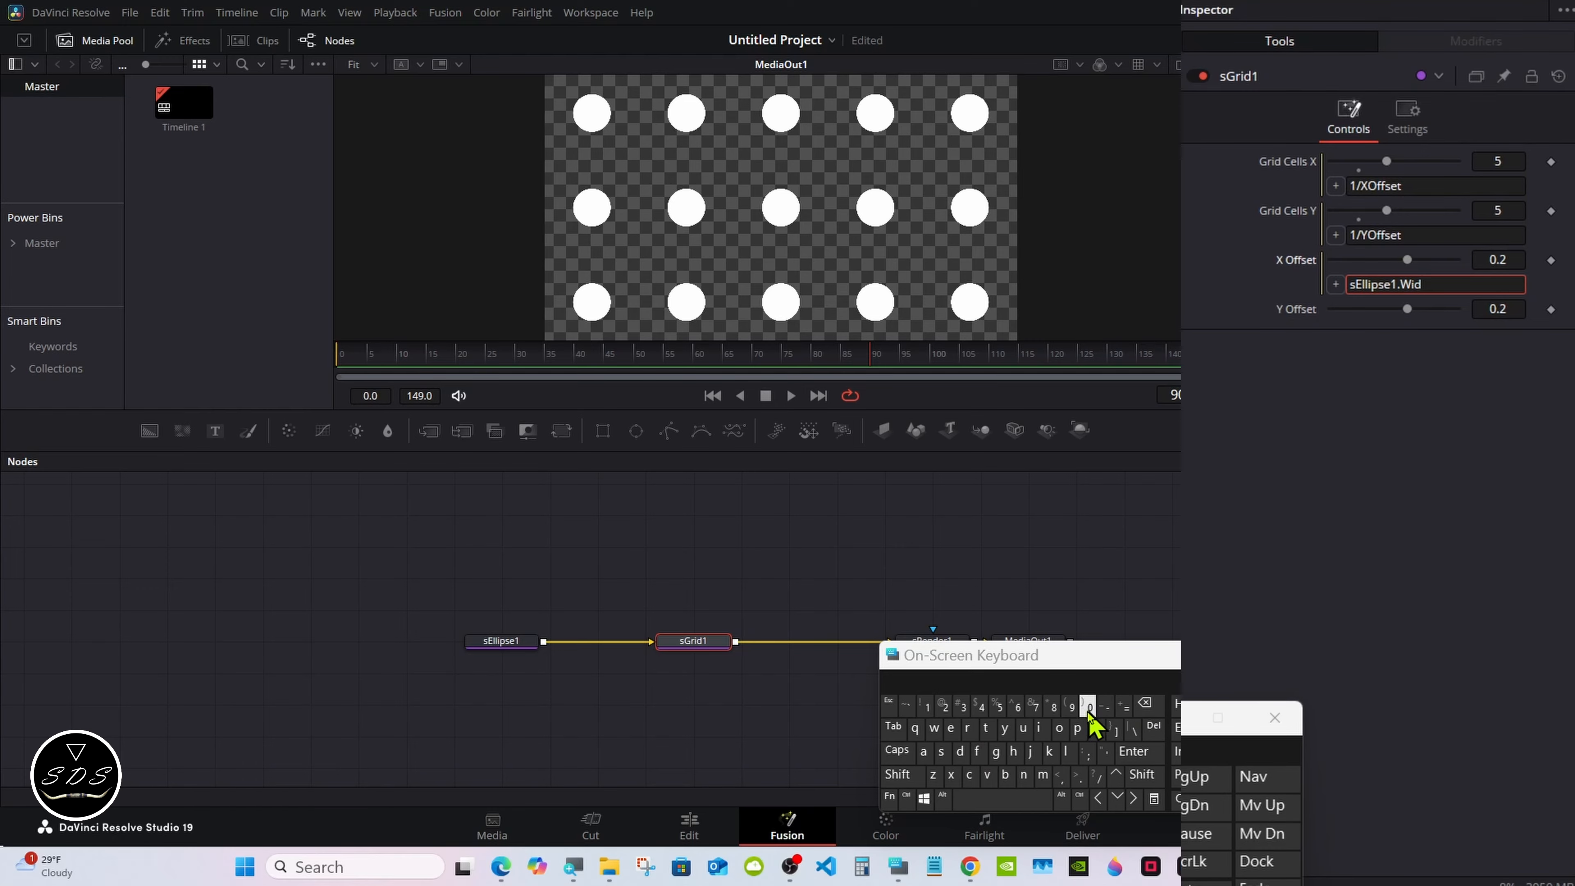
left_click(986, 729)
left_click(1013, 751)
left_click(1134, 751)
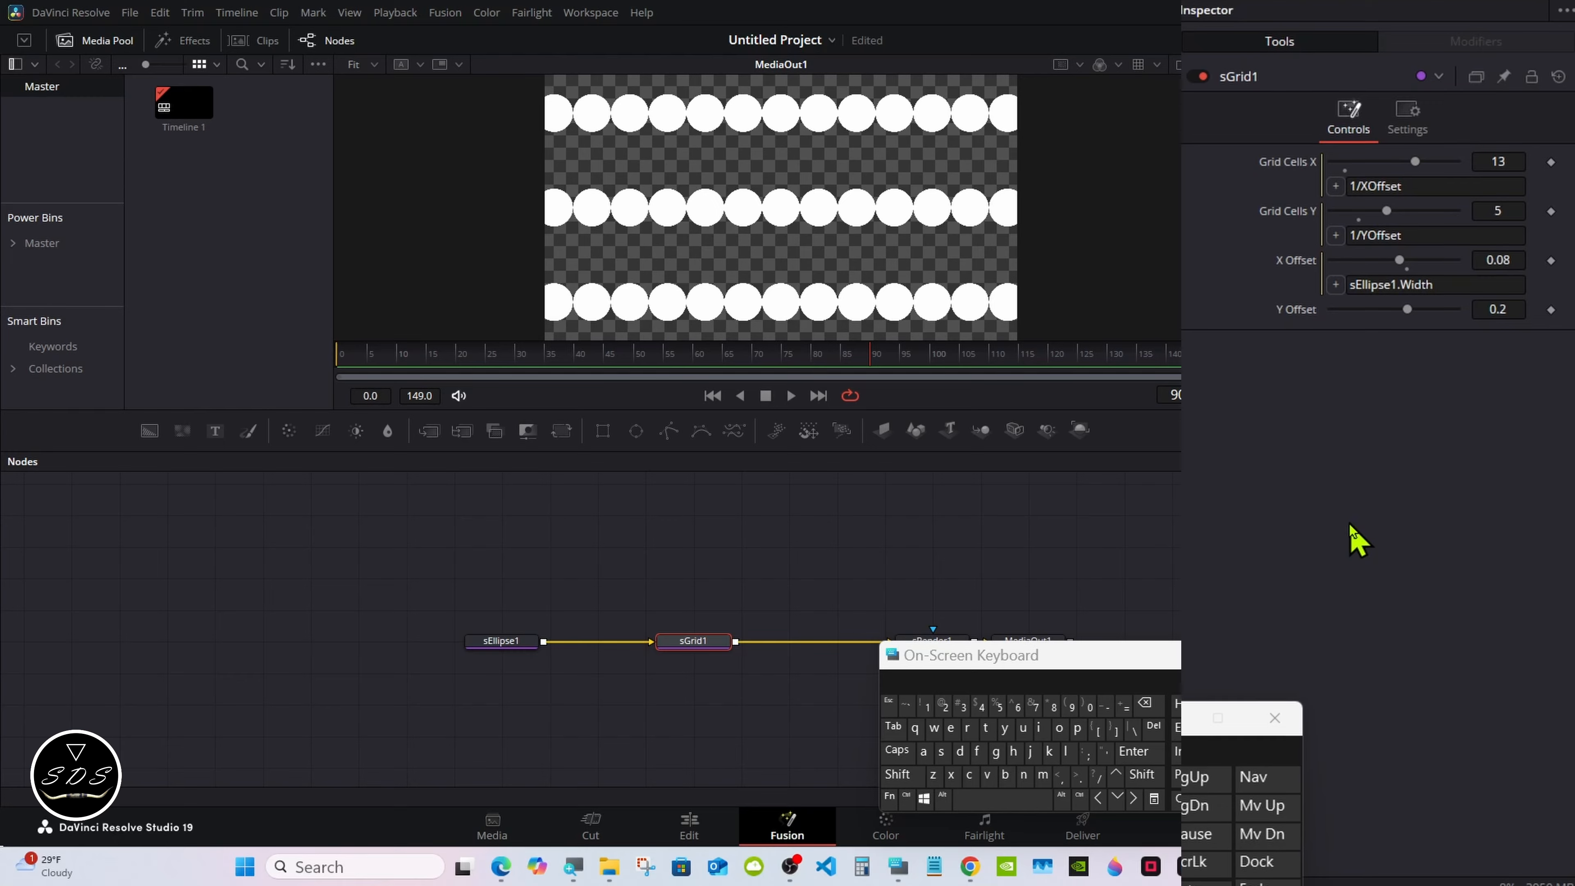
Add an expression to sGrid1's Y Offset and enter sEllipse1.Height so the row spacing follows the ellipse's height
right_click(1305, 310)
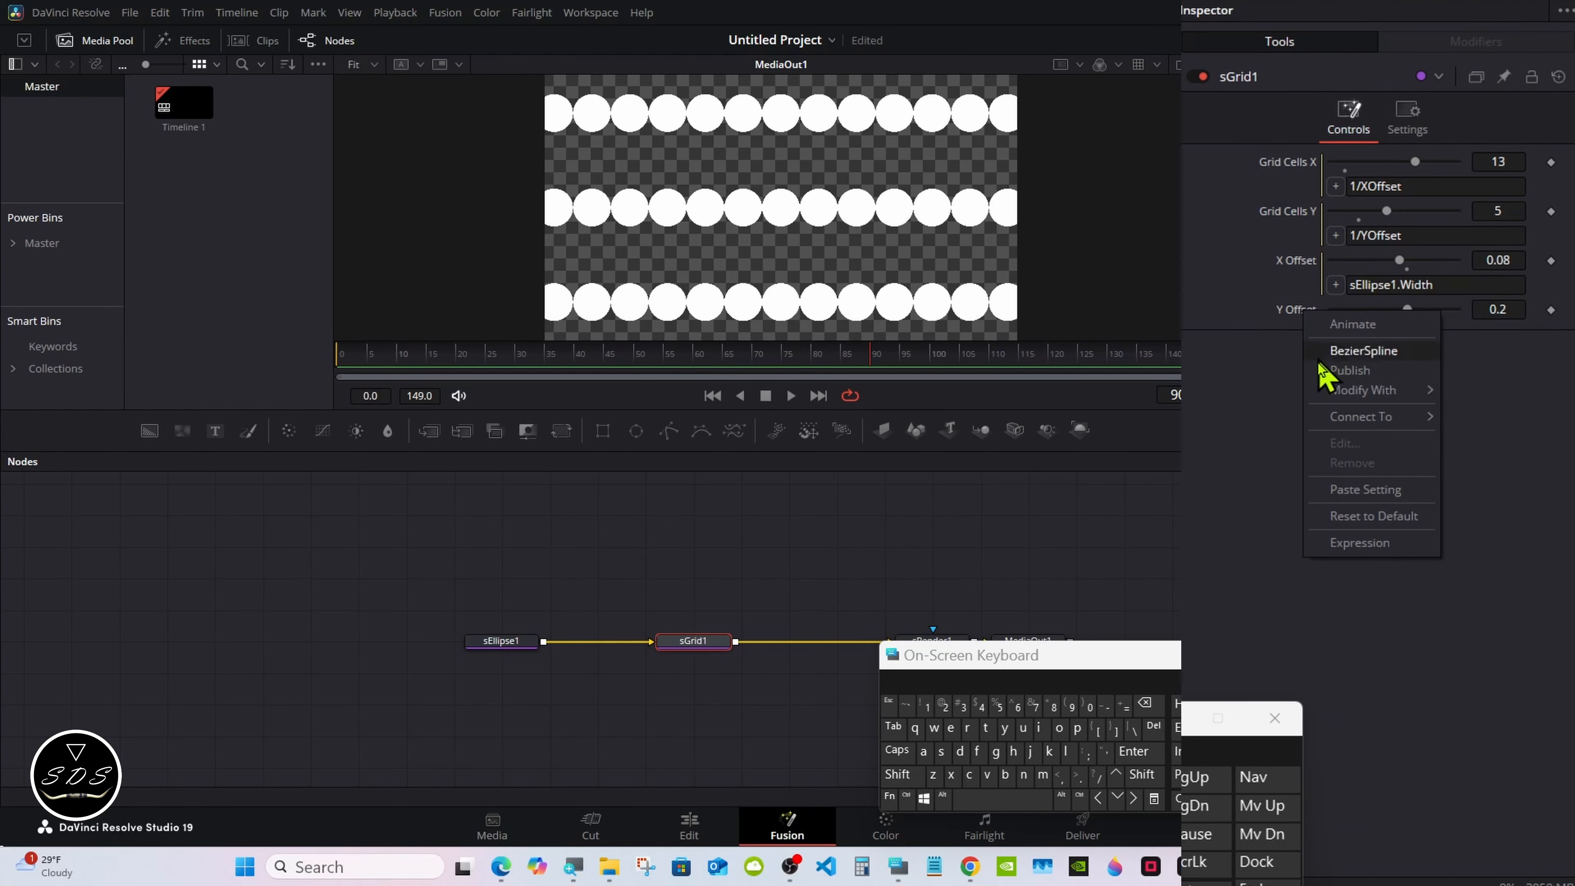
left_click(1355, 543)
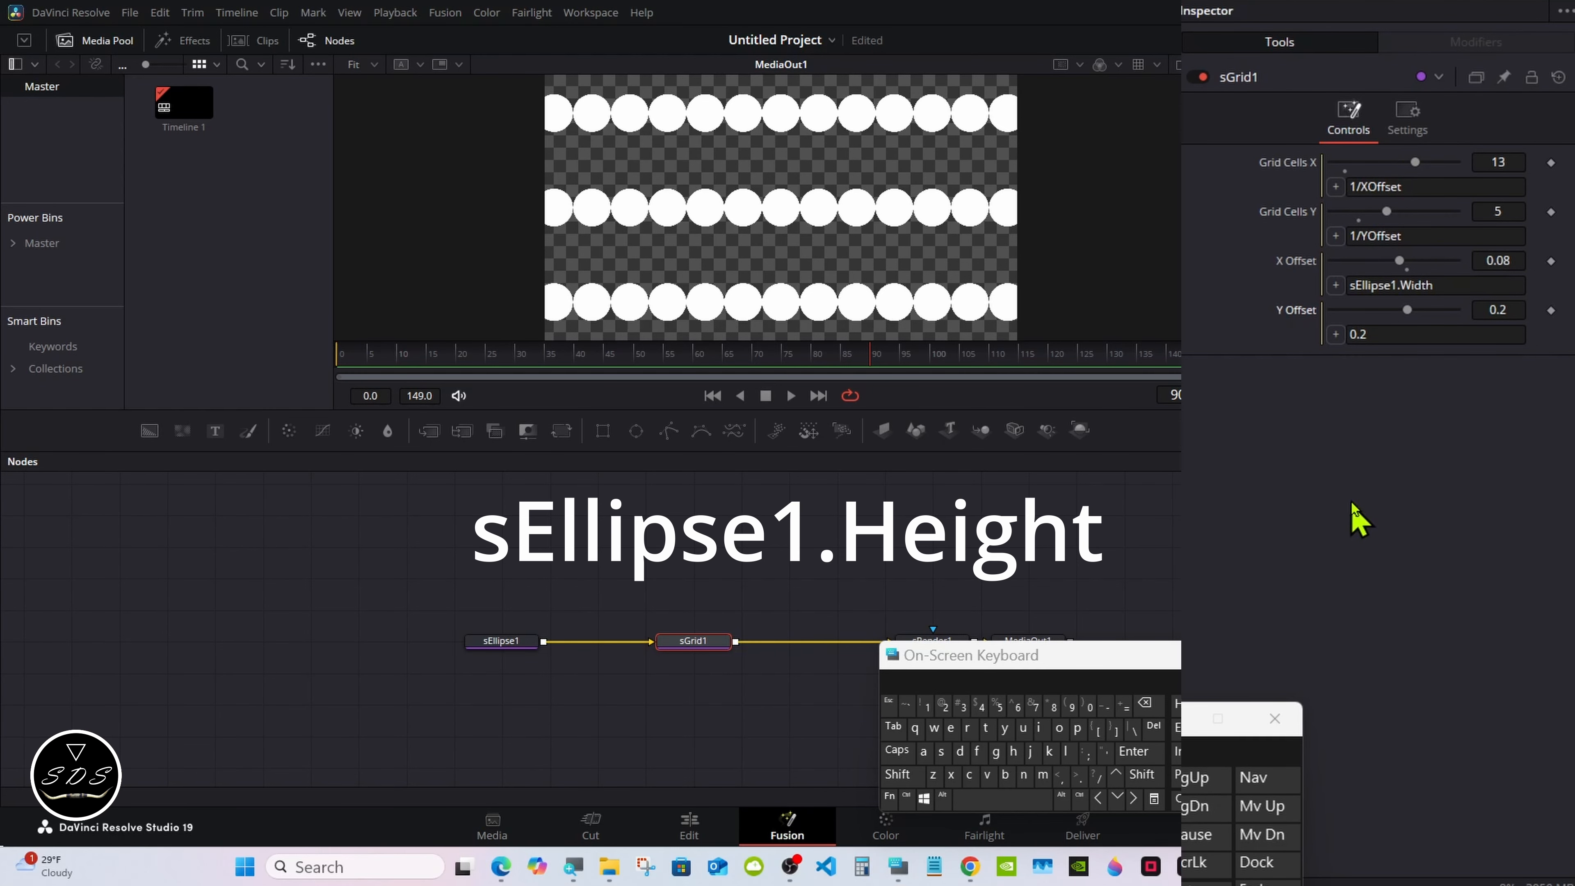
left_click(1373, 338)
left_click(1156, 709)
left_click(1157, 708)
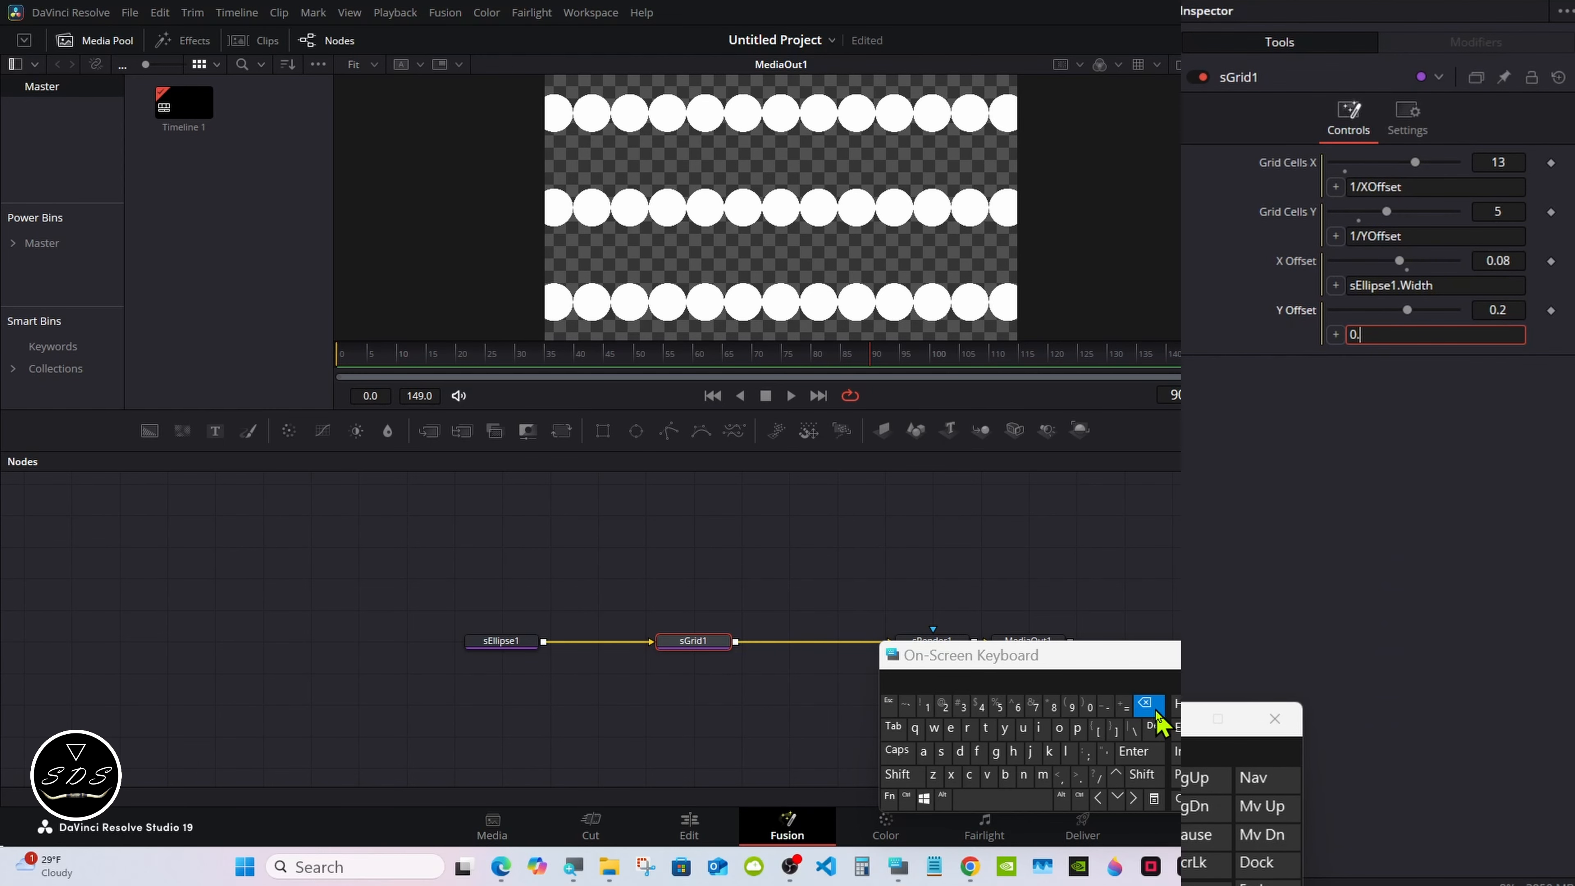
left_click(1157, 708)
left_click(940, 751)
left_click(897, 774)
left_click(949, 728)
left_click(1067, 751)
left_click(1067, 752)
left_click(1038, 728)
left_click(1076, 727)
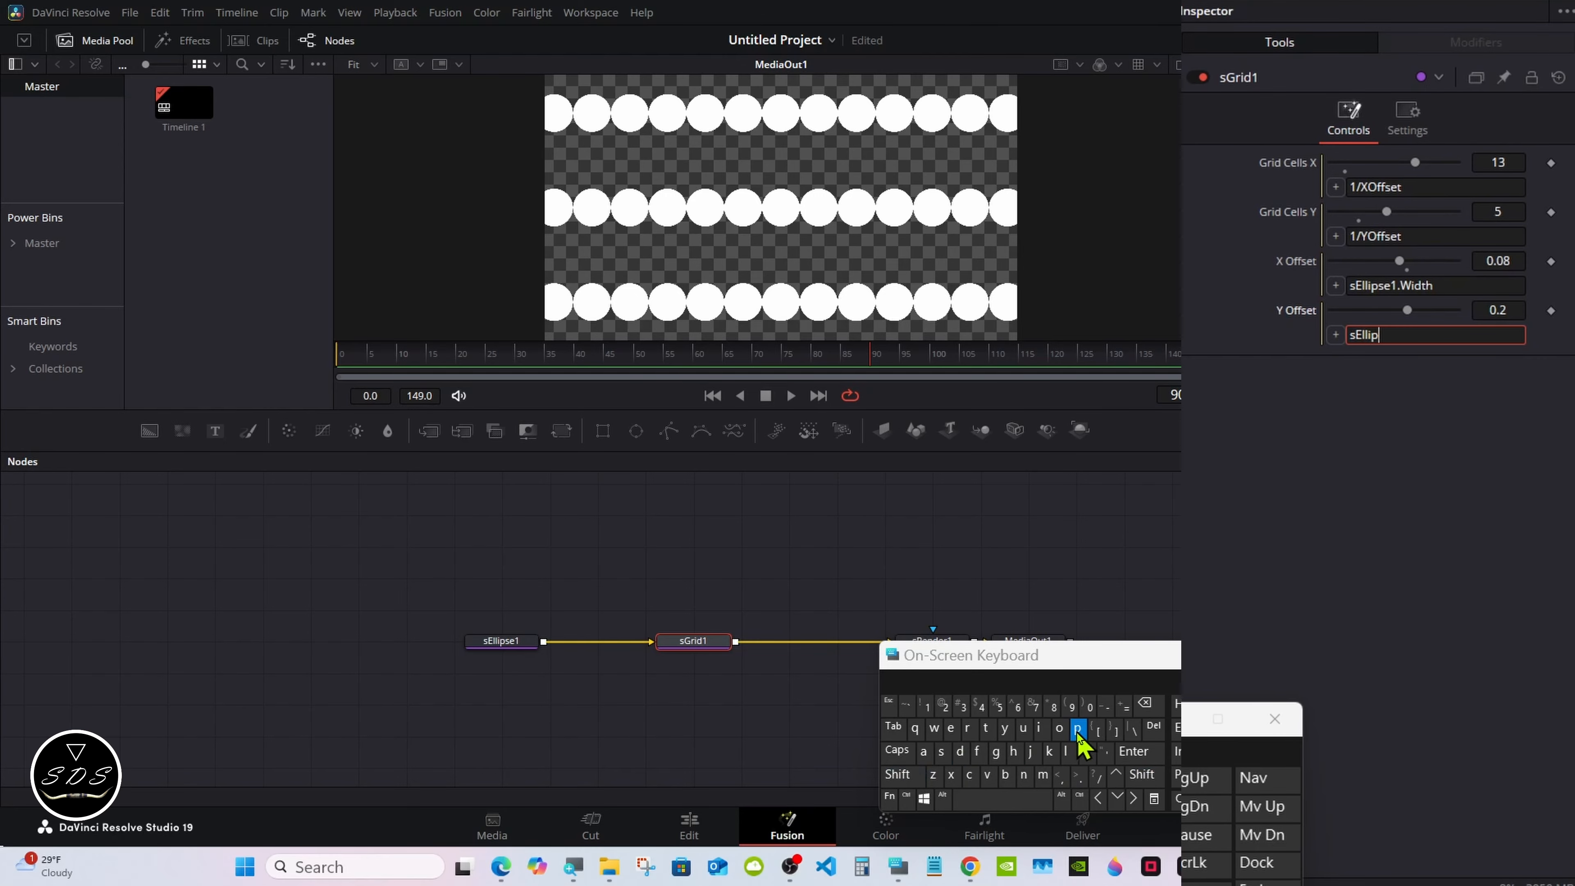
left_click(960, 751)
left_click(1144, 703)
left_click(1144, 703)
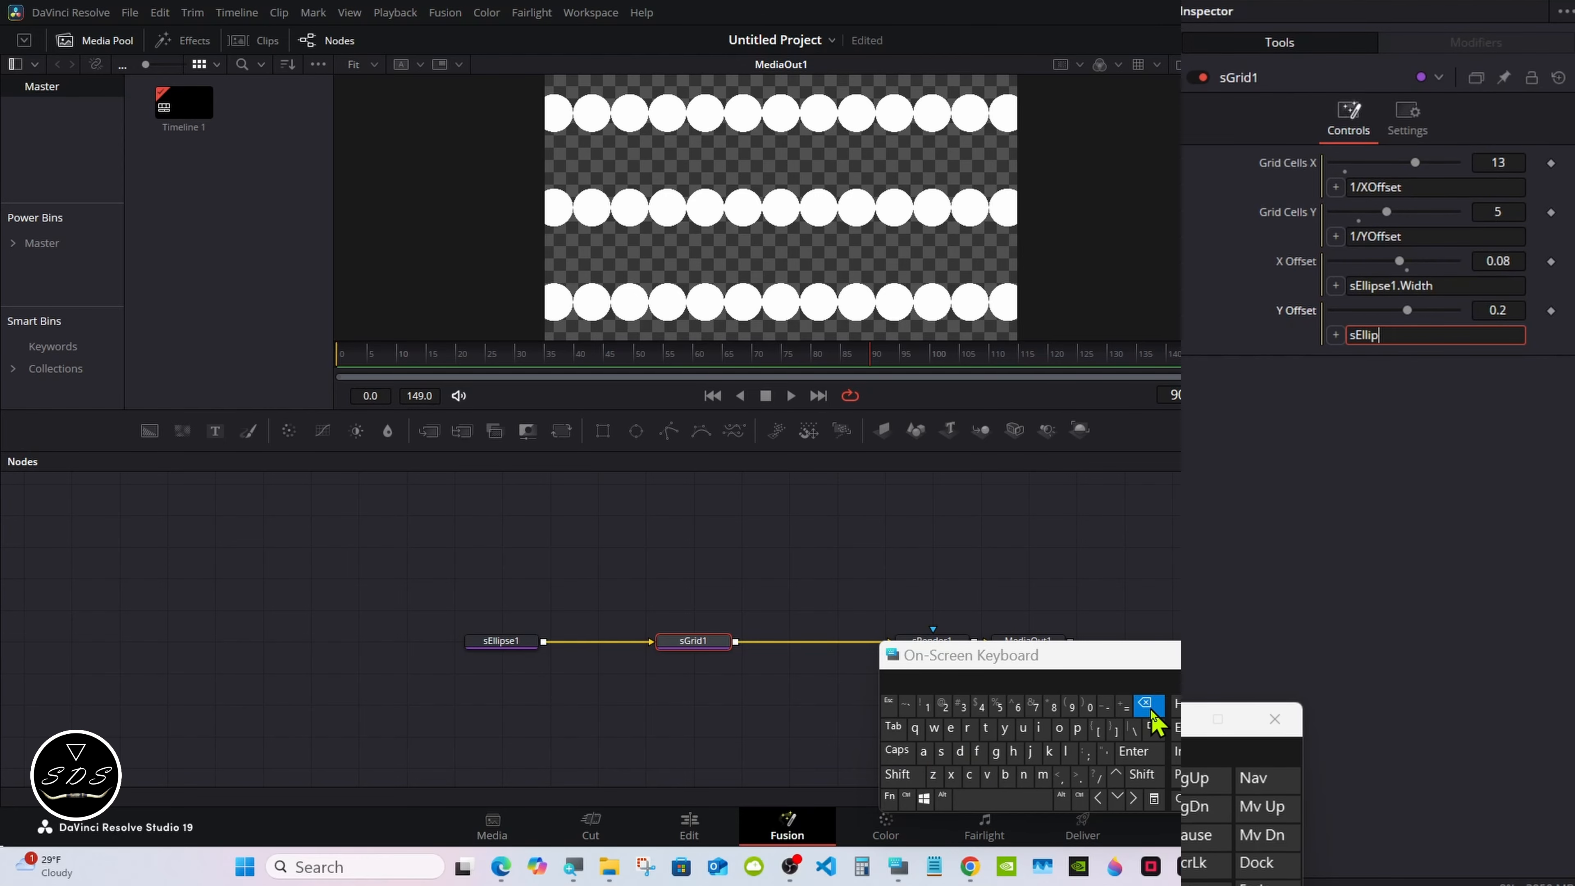
left_click(940, 751)
left_click(950, 728)
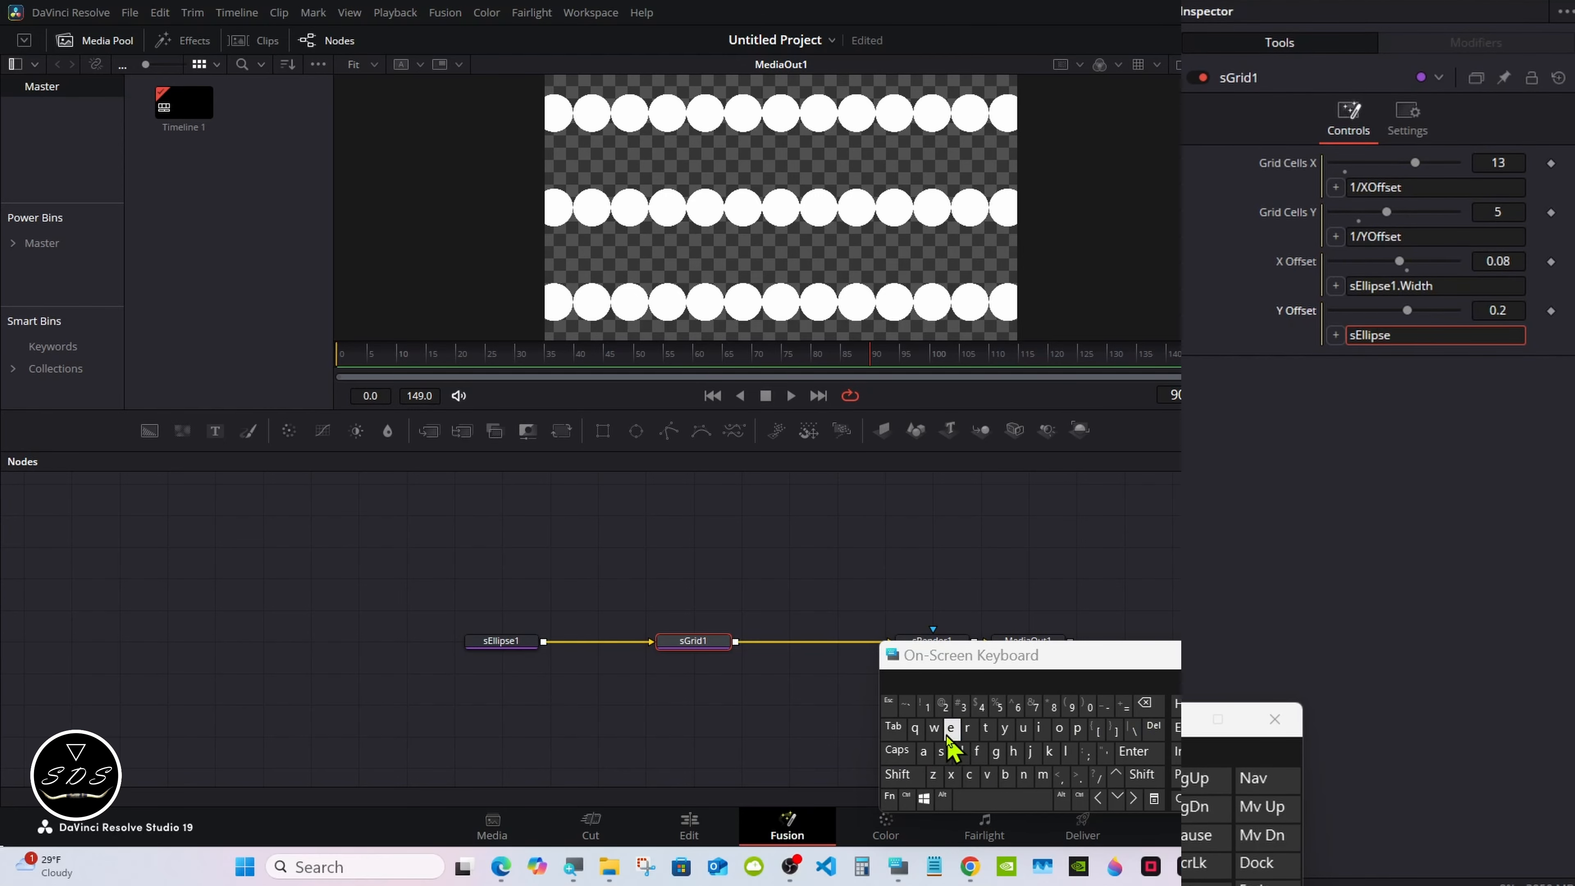
left_click(927, 706)
left_click(1077, 774)
left_click(897, 774)
left_click(1014, 752)
left_click(950, 728)
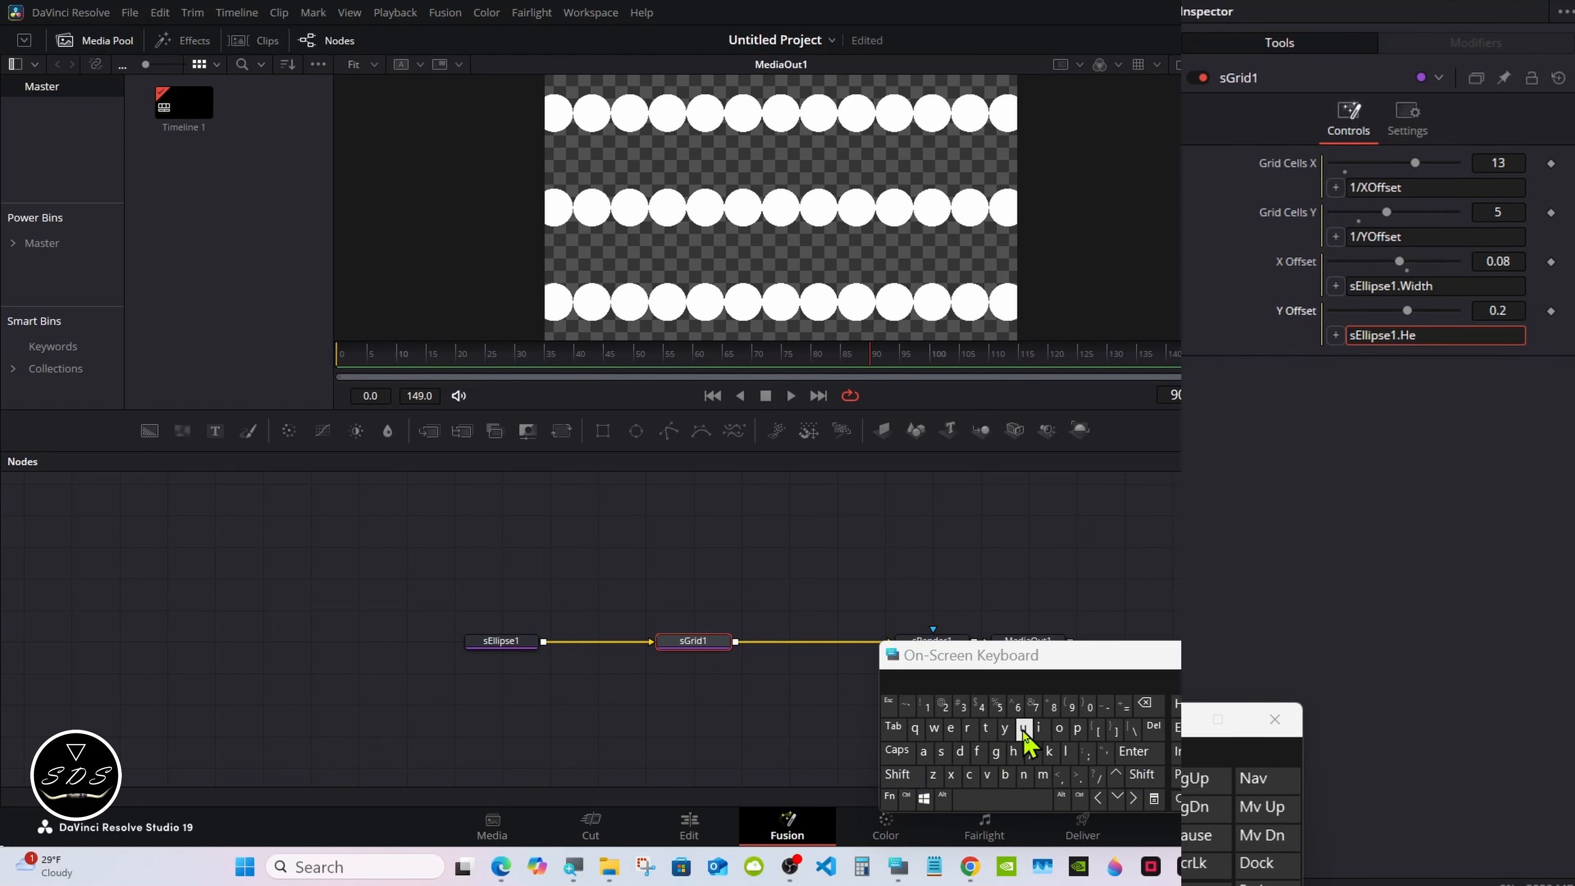
left_click(1038, 727)
left_click(995, 751)
left_click(1030, 751)
left_click(985, 727)
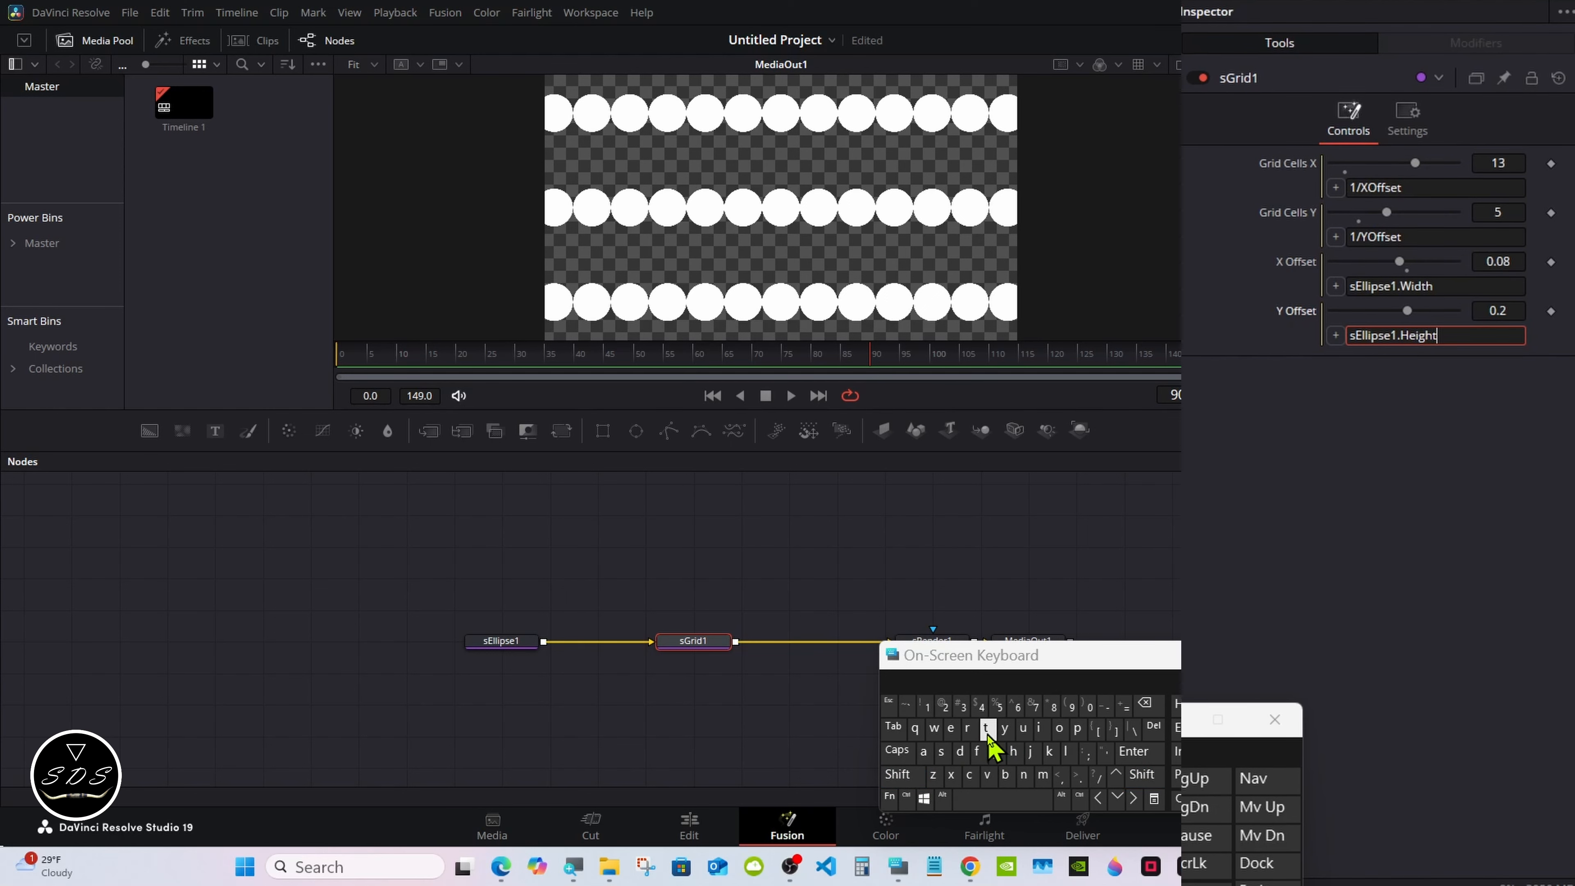
left_click(1132, 751)
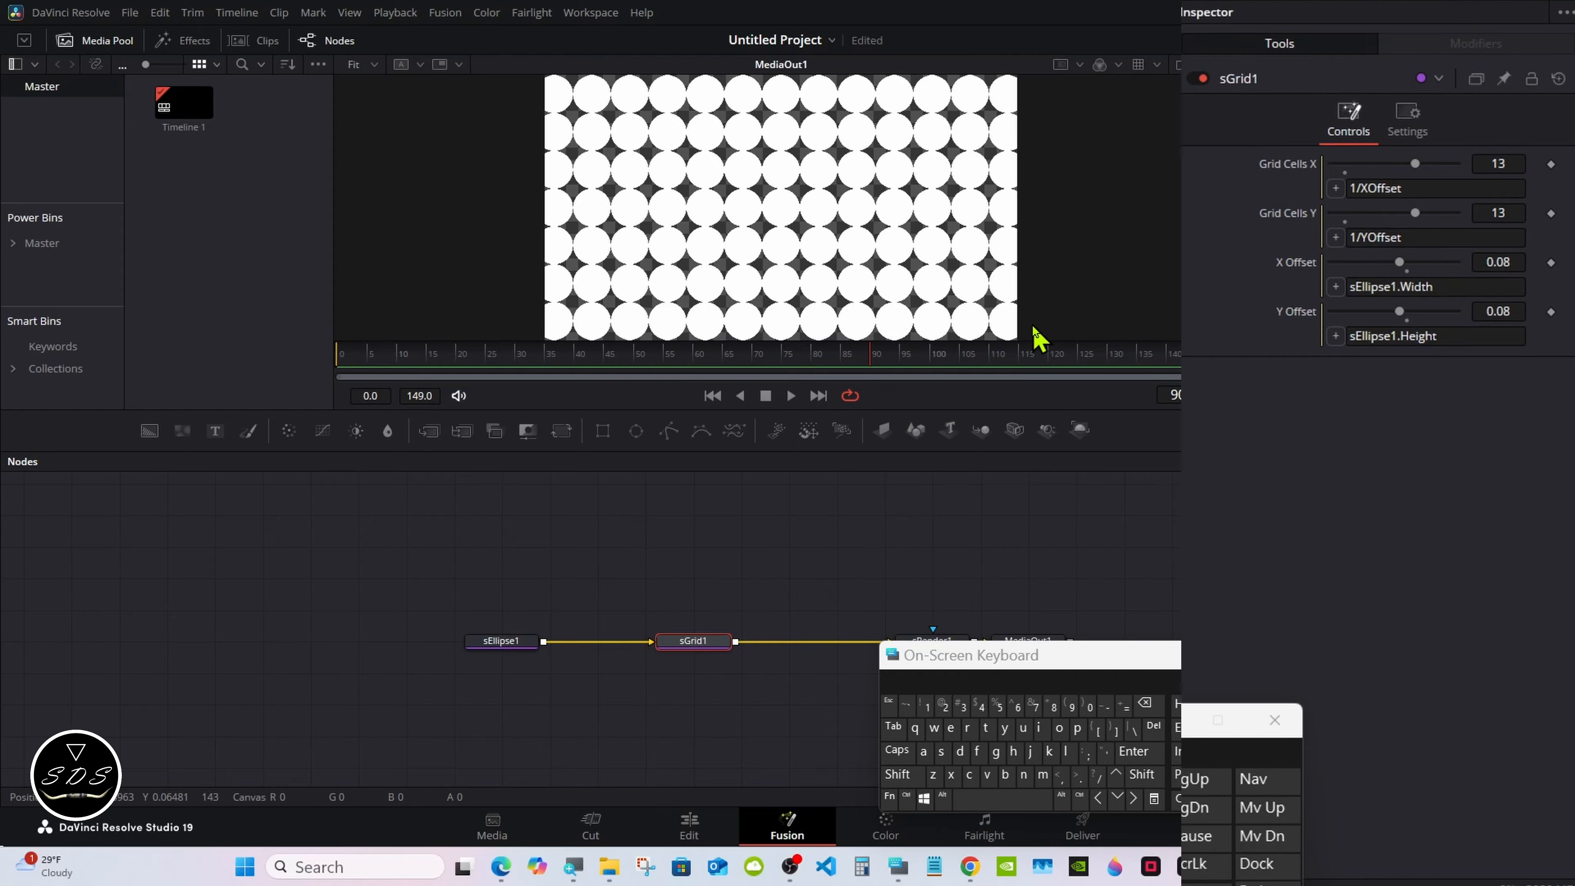
Extend sGrid1's X Offset expression to sEllipse1.Width*1.3 to add gaps between the columns
left_click(1429, 287)
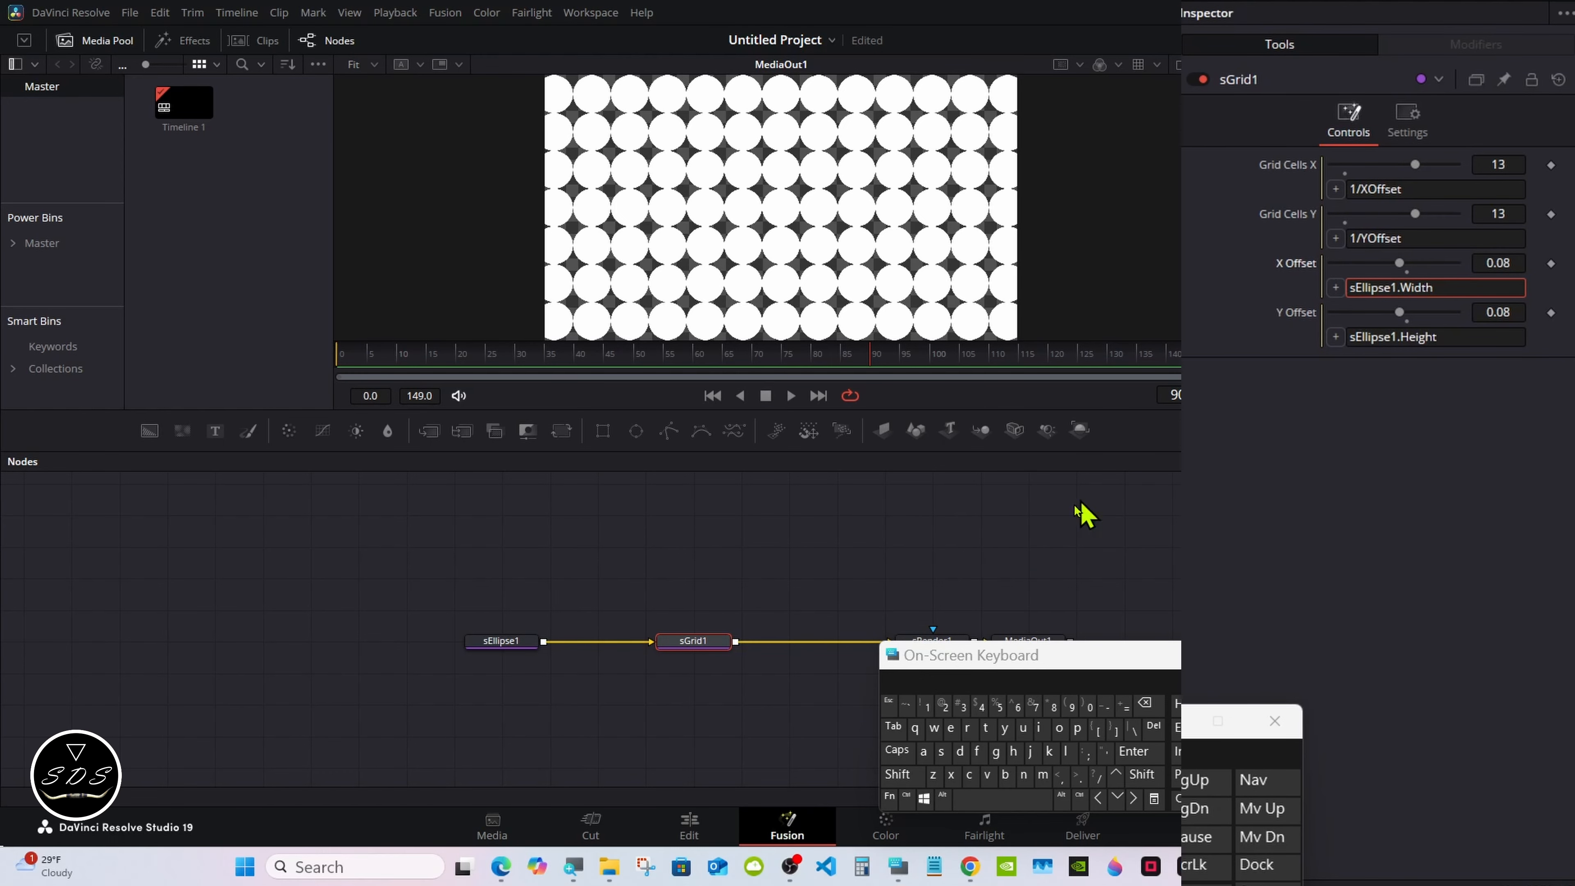
left_click(903, 776)
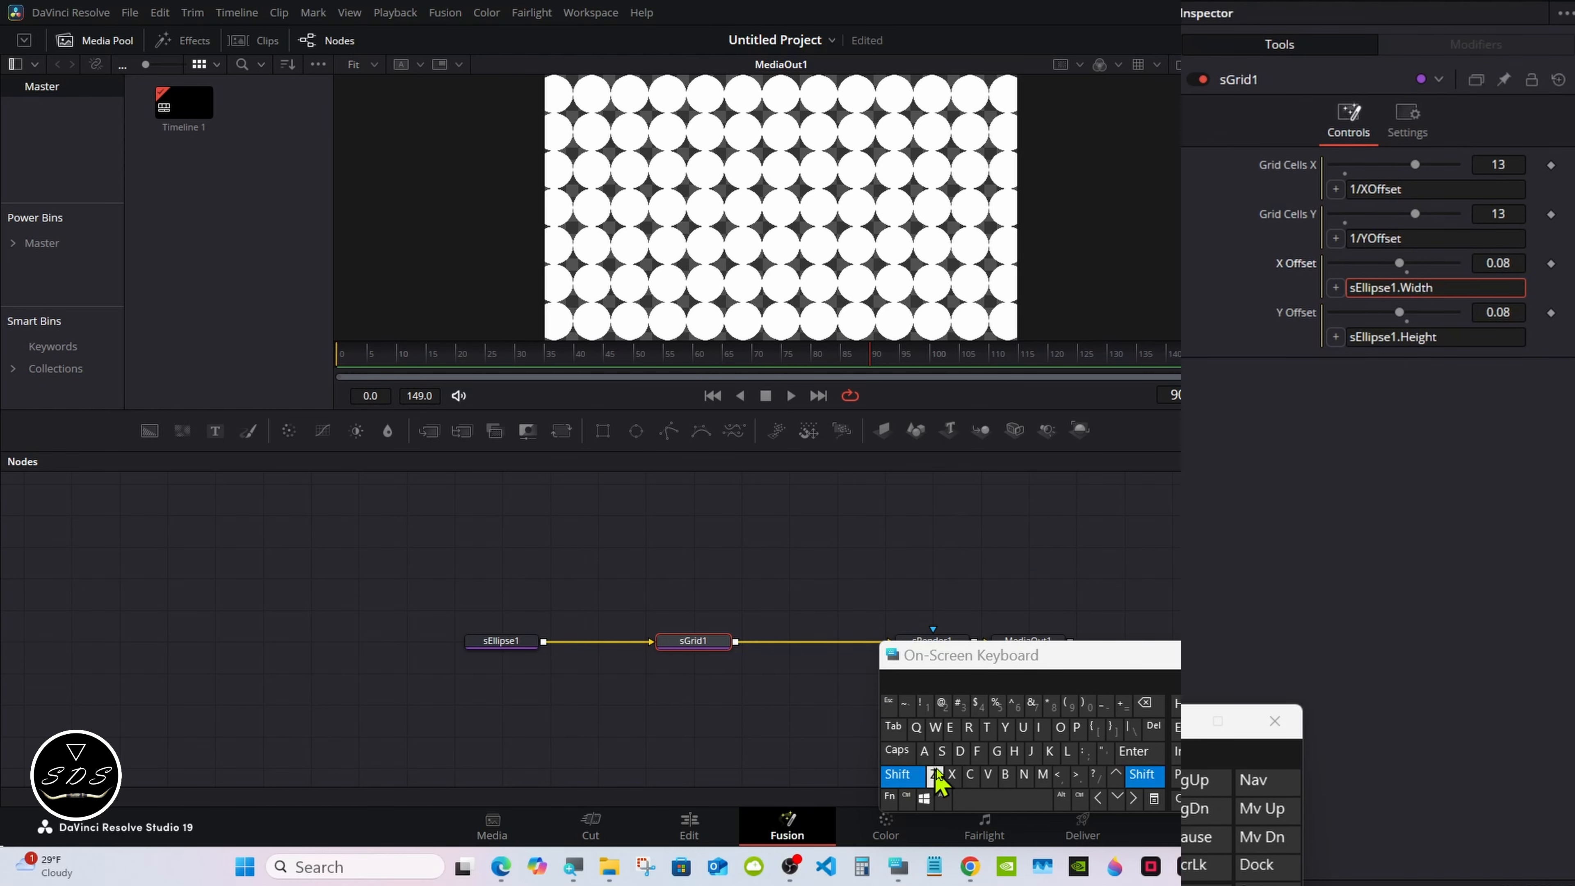
left_click(1053, 705)
left_click(925, 706)
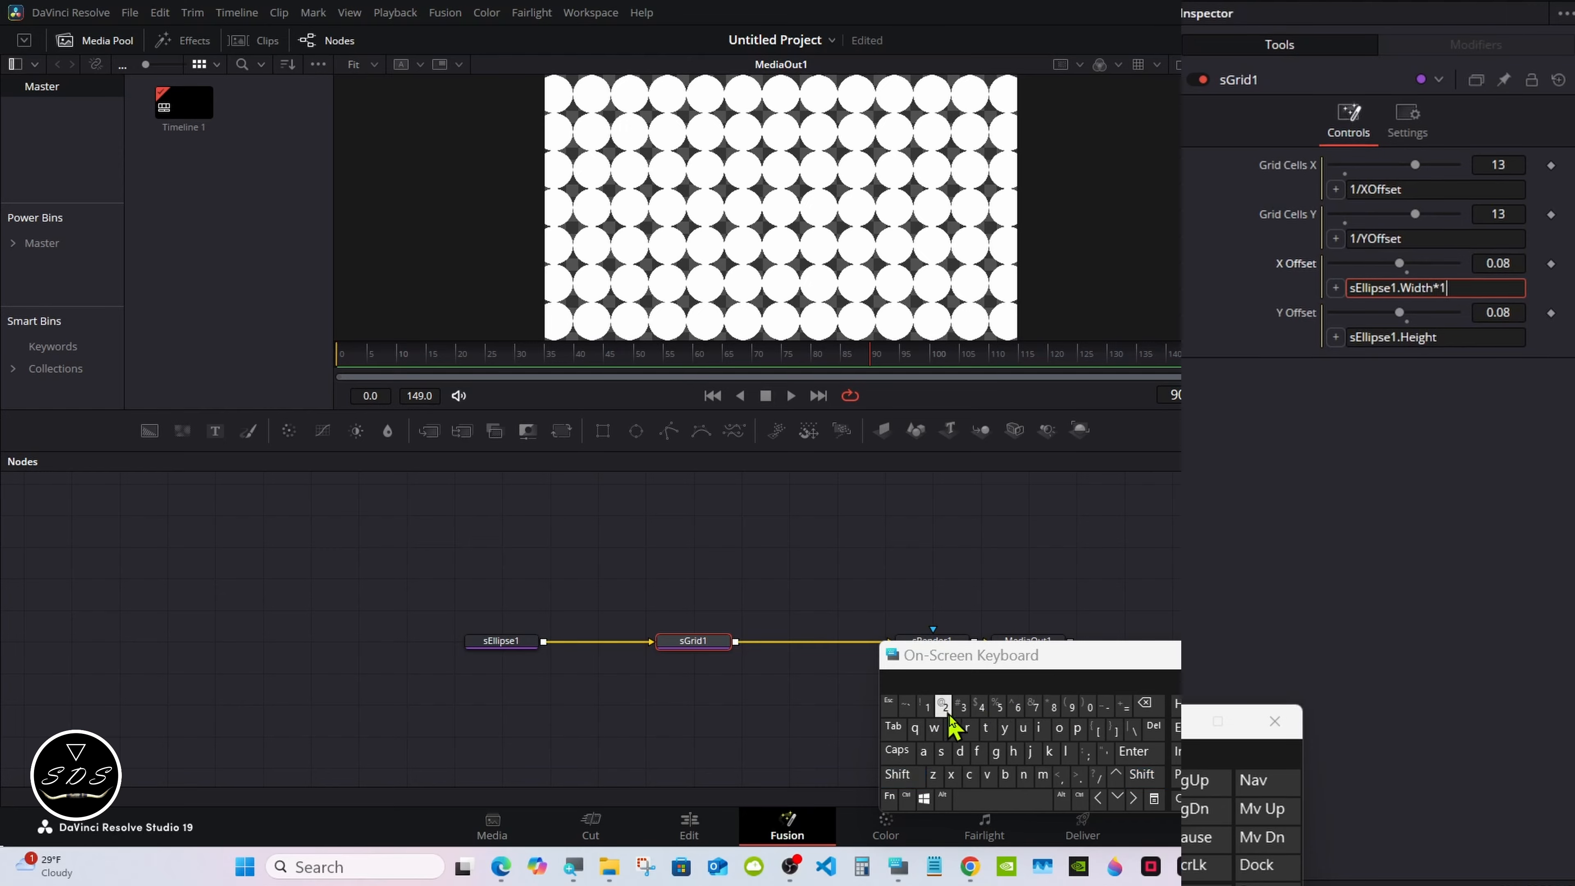
left_click(1077, 776)
left_click(961, 705)
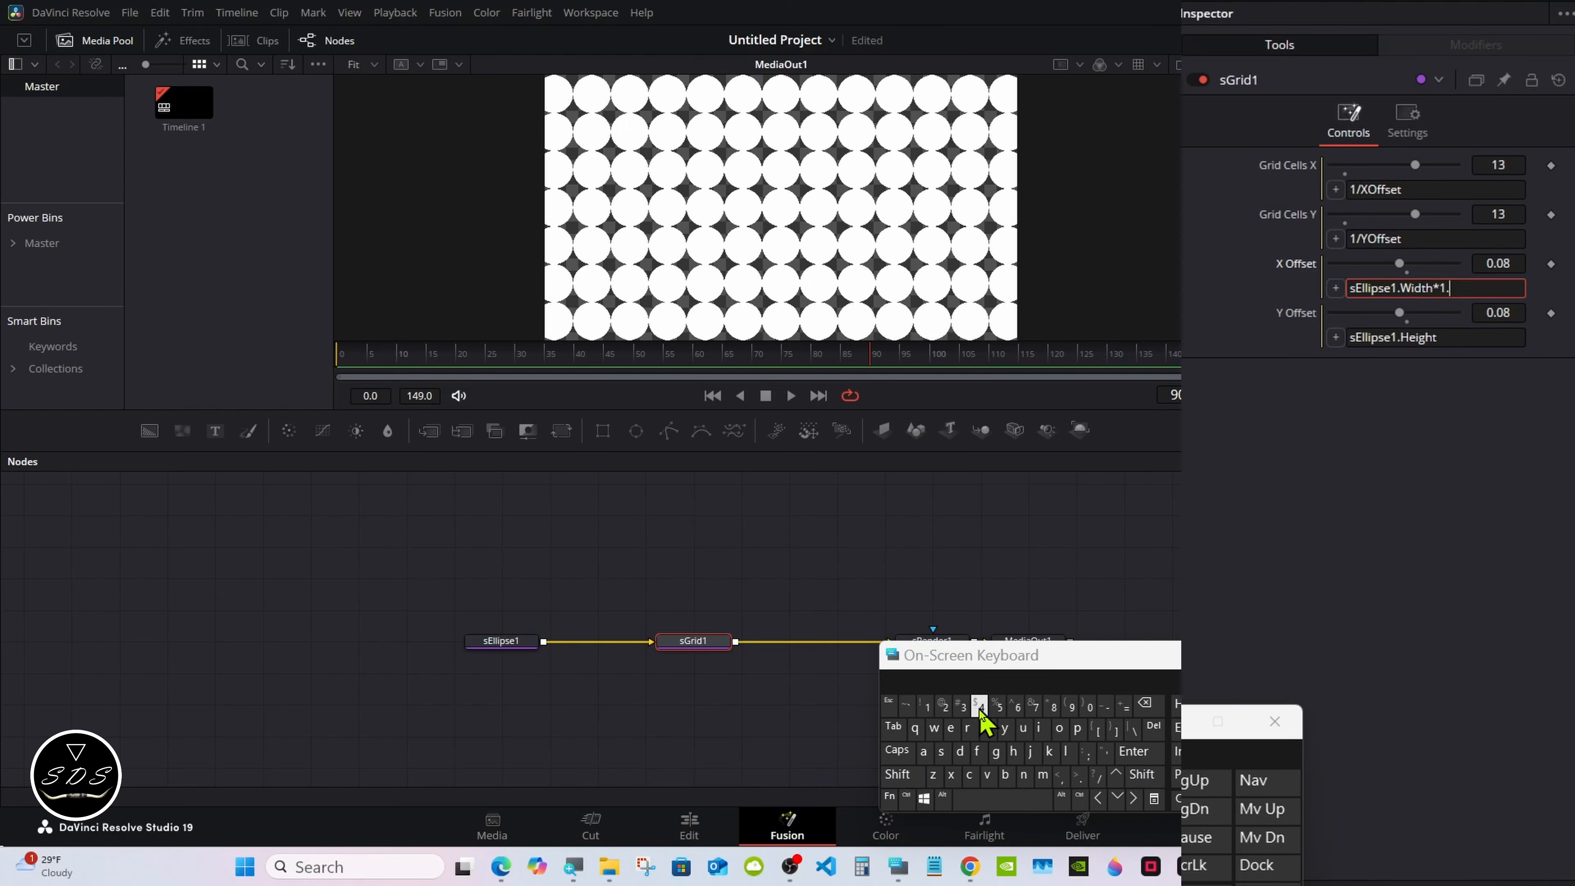
left_click(1135, 751)
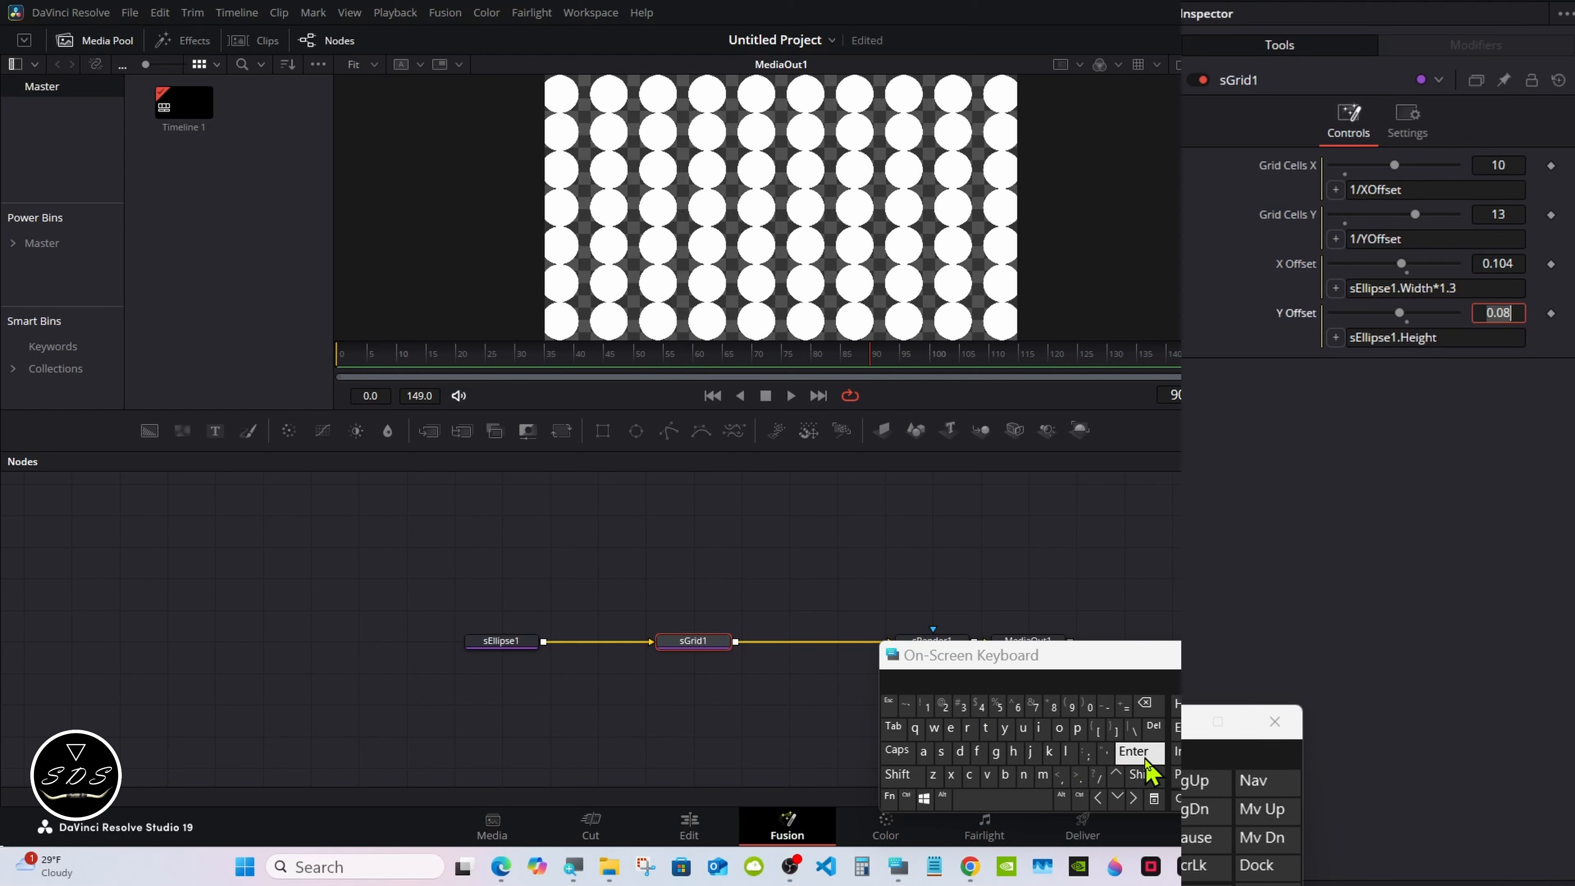
Extend sGrid1's Y Offset expression to sEllipse1.Height*1.3 to add matching gaps between the rows
left_click(1382, 338)
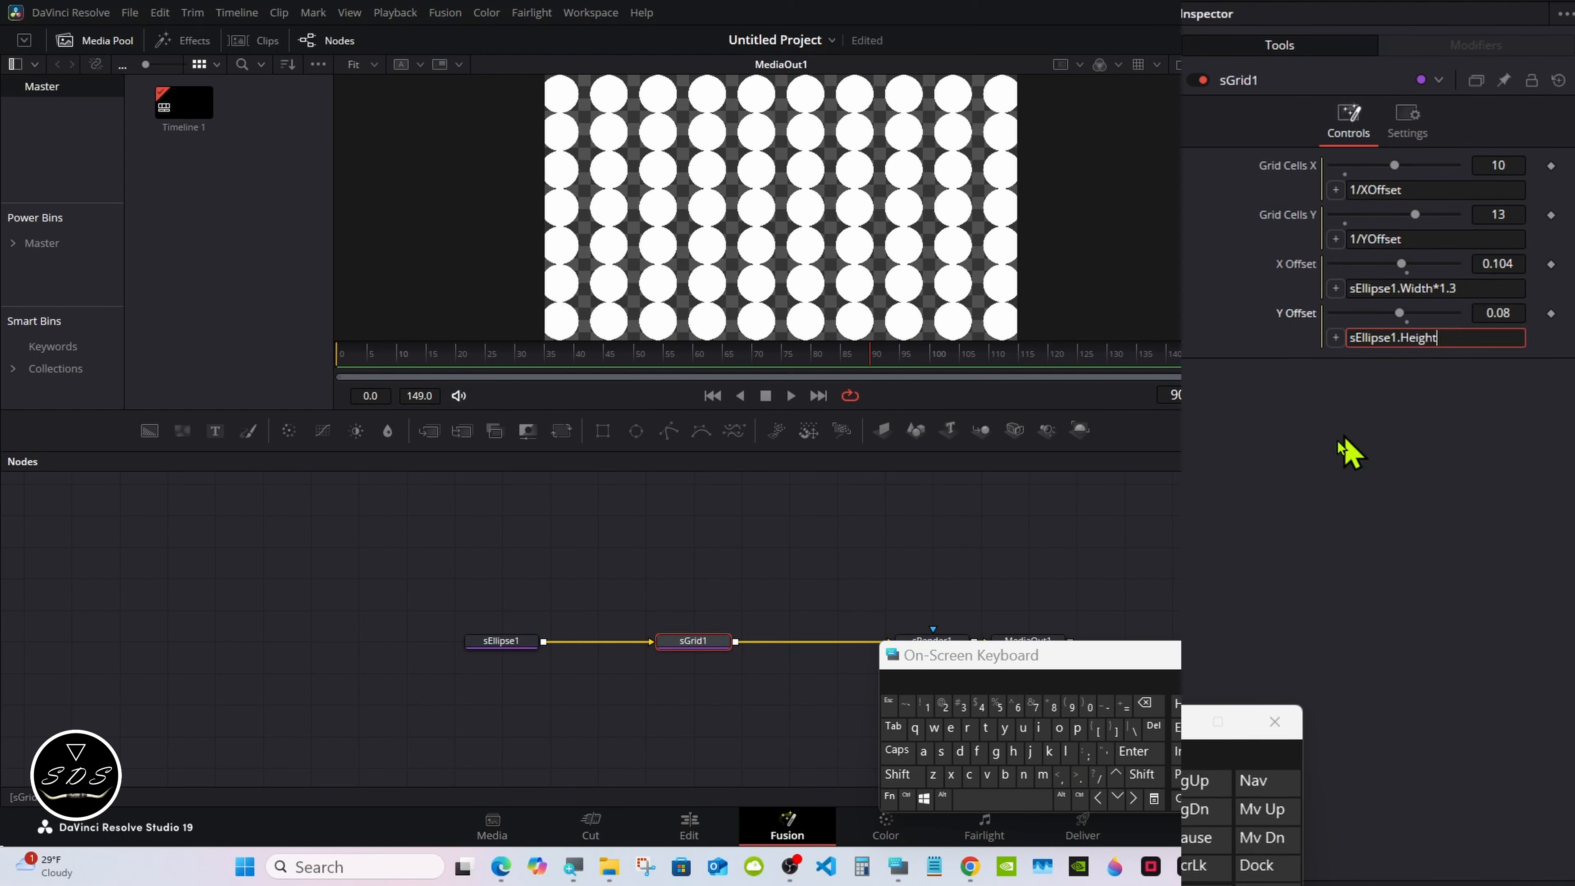
left_click(902, 774)
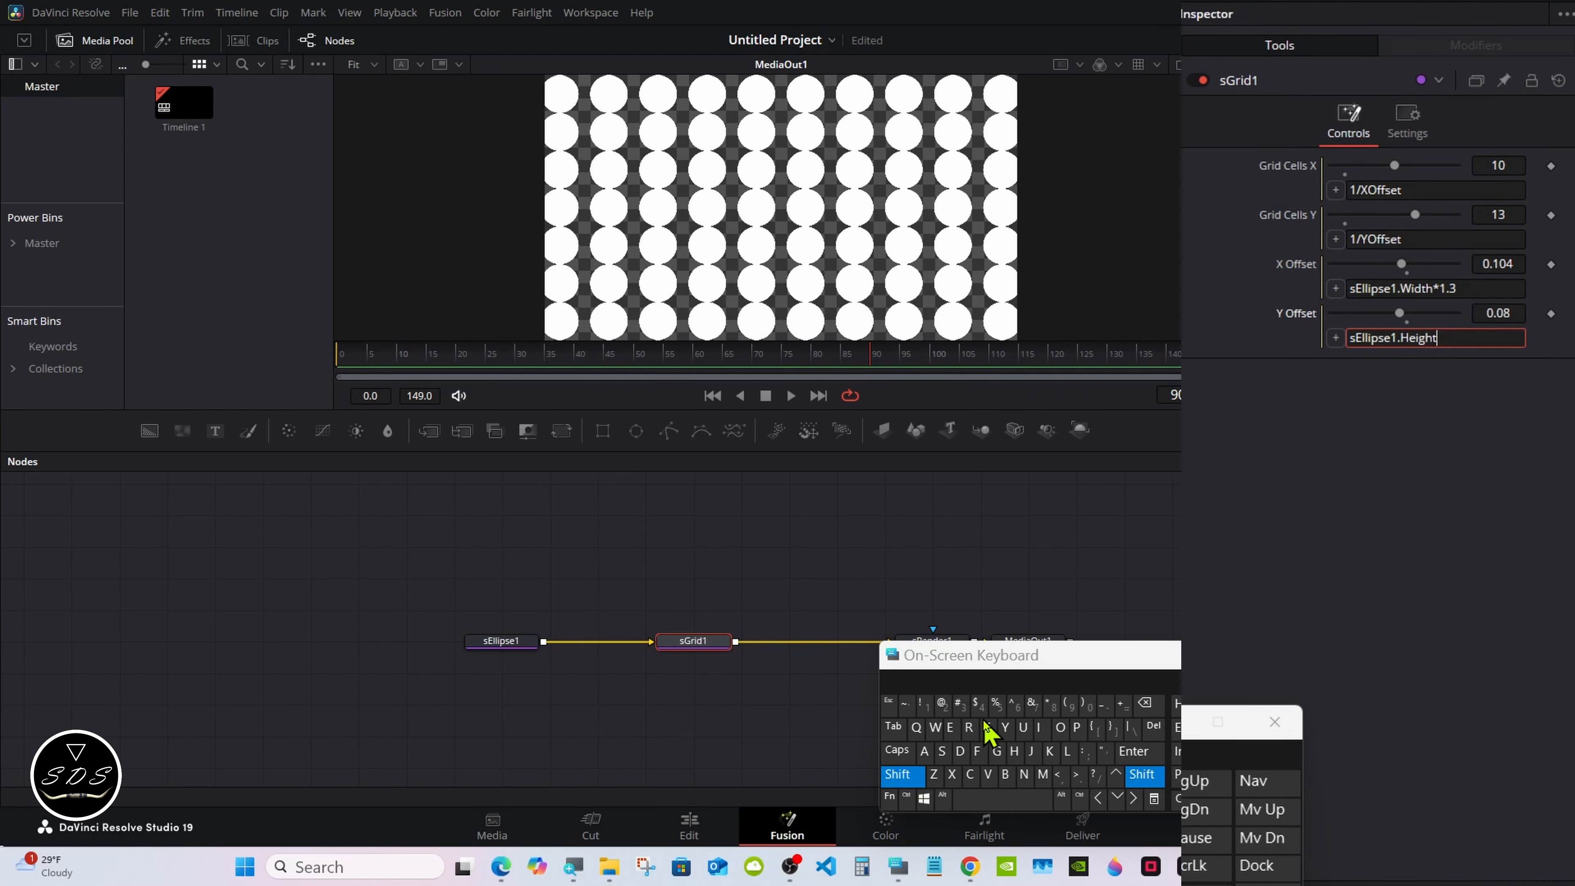
left_click(1052, 705)
left_click(925, 705)
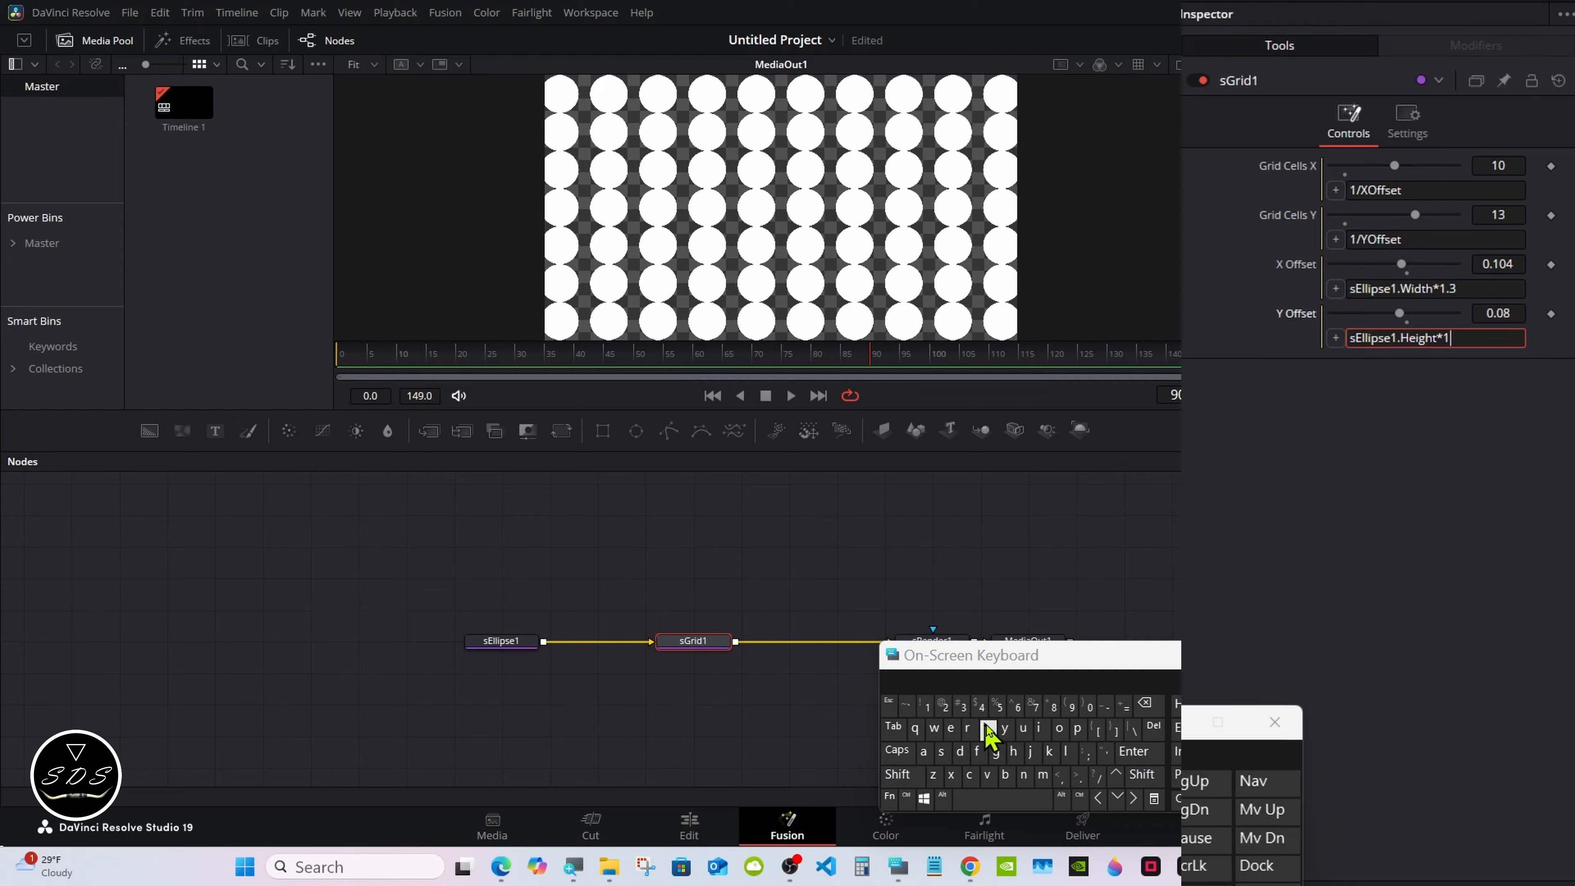
left_click(1079, 776)
left_click(979, 705)
left_click(1133, 752)
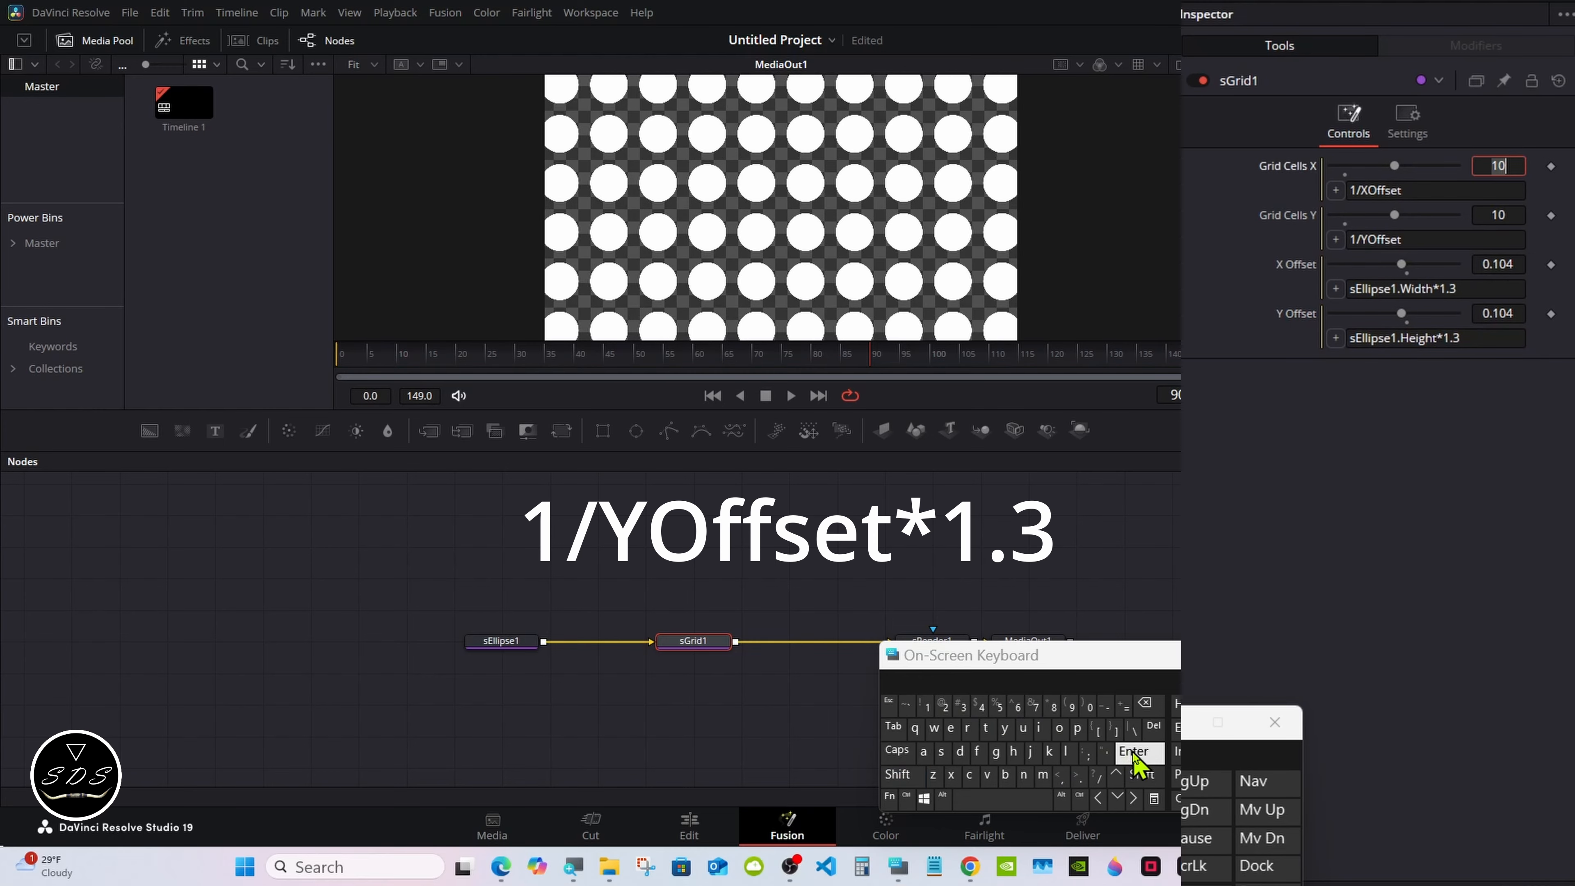
Test the linked grid by reducing sEllipse1's Height to 0.016, and enlarge it again to slightly bigger circles than before
left_click(514, 642)
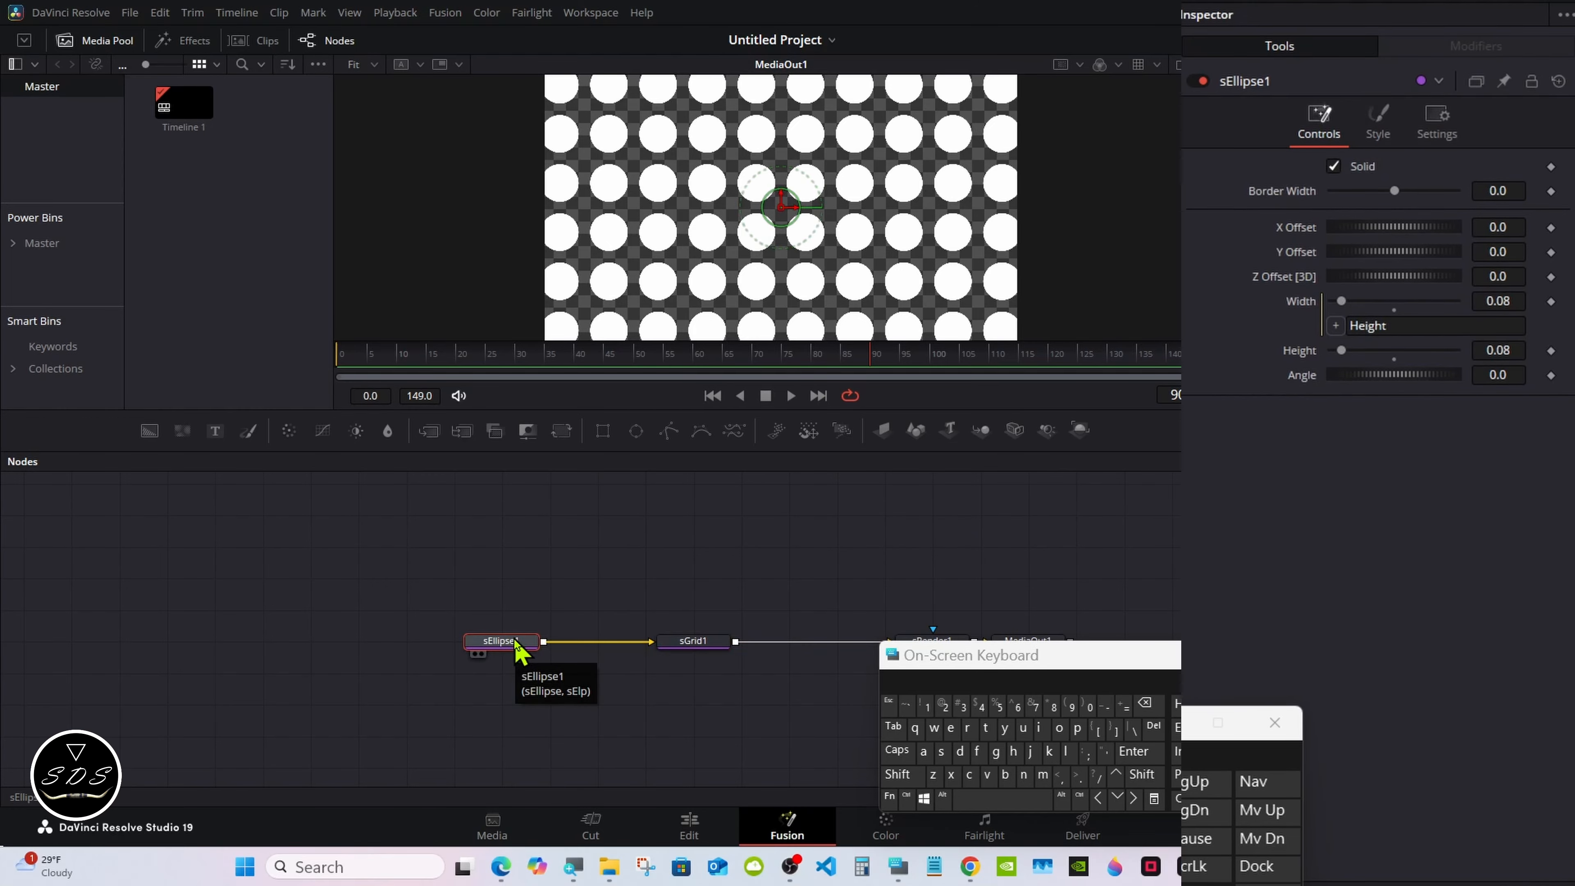
mouse_move(1340, 352)
left_mouse_down()
mouse_move(1351, 359)
mouse_move(1333, 351)
left_mouse_up()
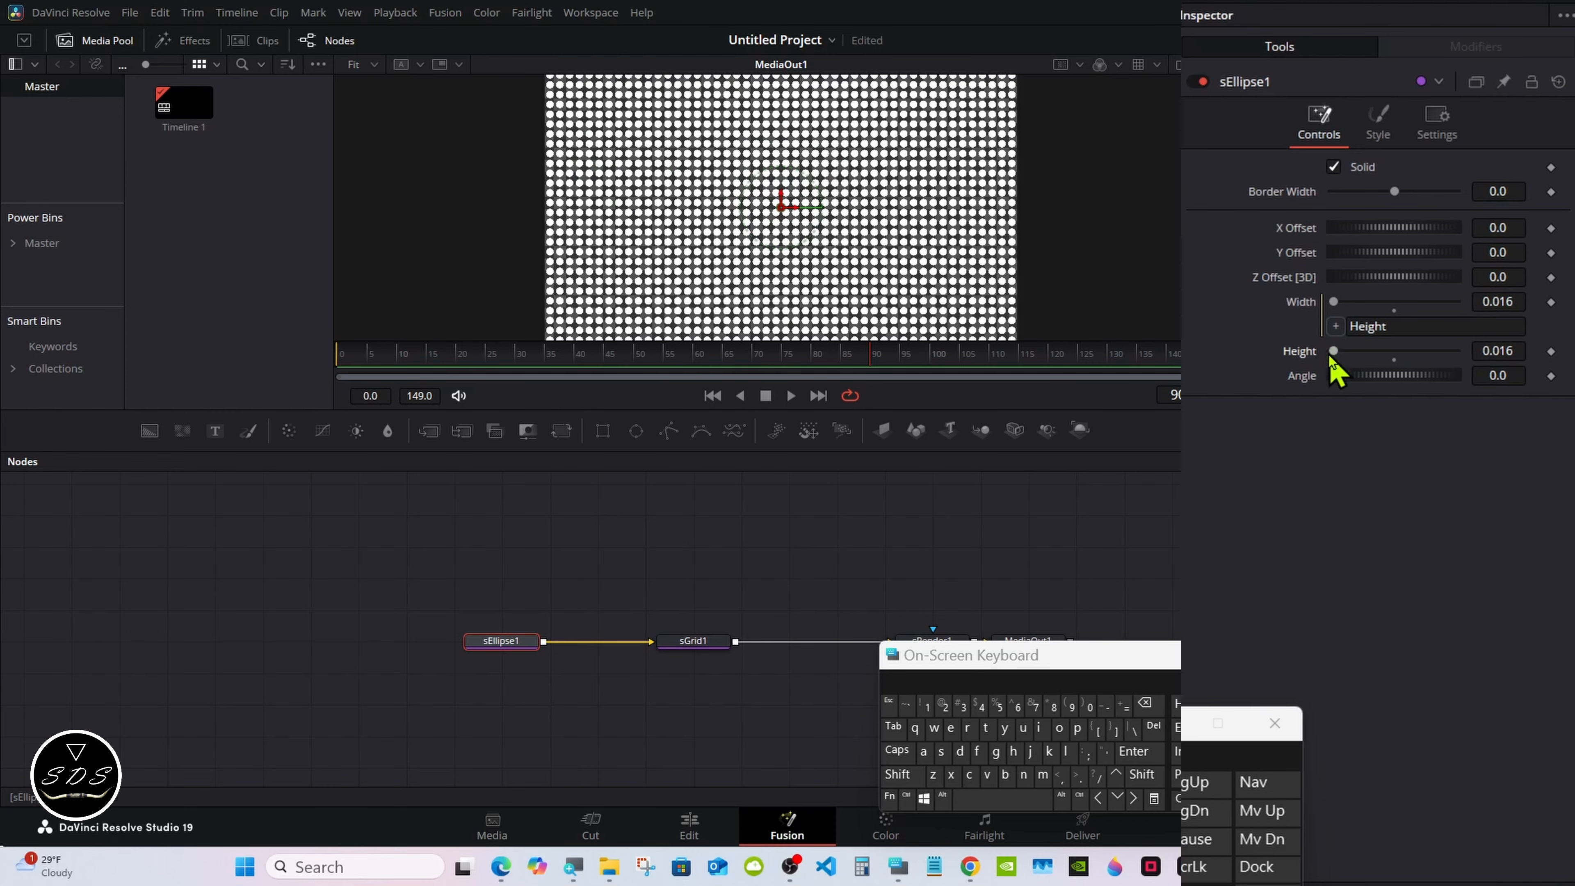
left_click_drag(1333, 350, 1342, 351)
Change sEllipse1's color to the light blue basic color with Red 0.333333, Green 0.666666 and Blue 1.0
left_click(1377, 127)
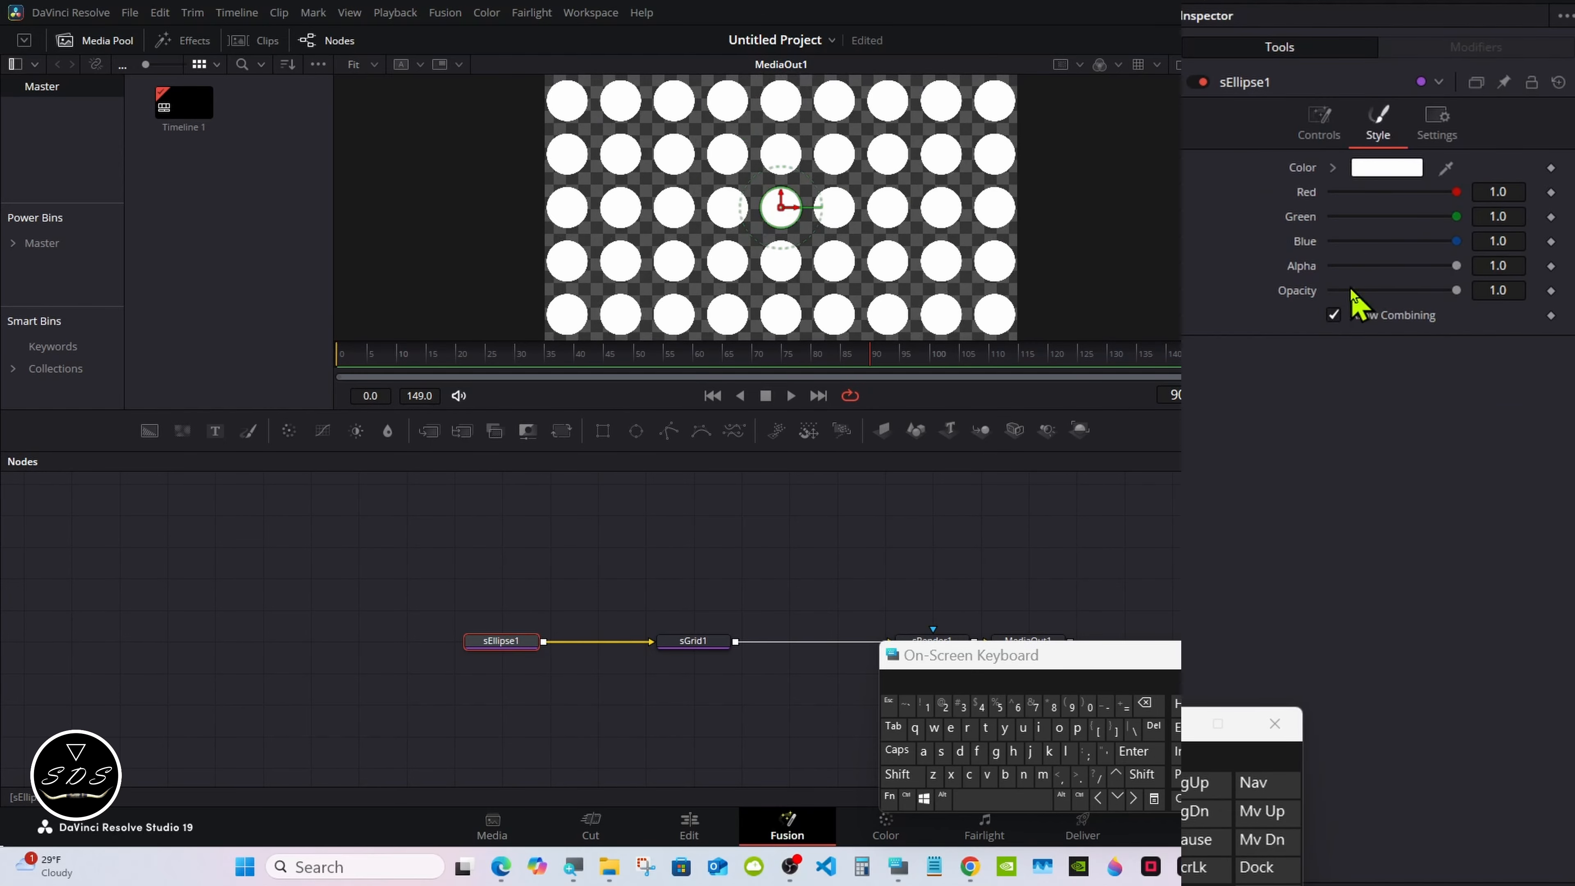
left_click(1373, 168)
left_click(685, 418)
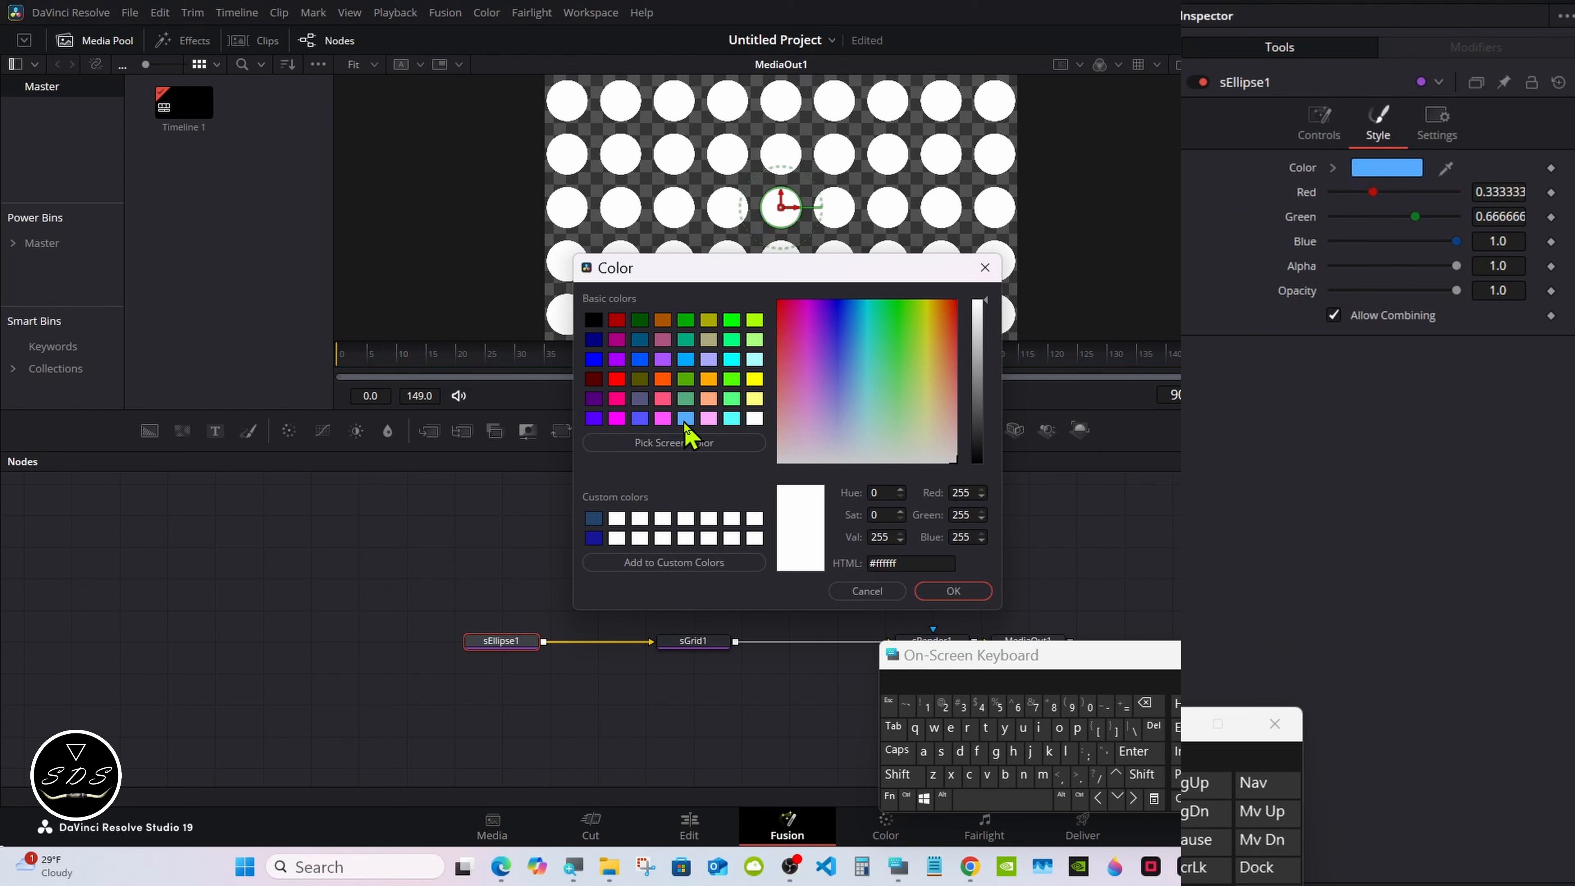
left_click(953, 590)
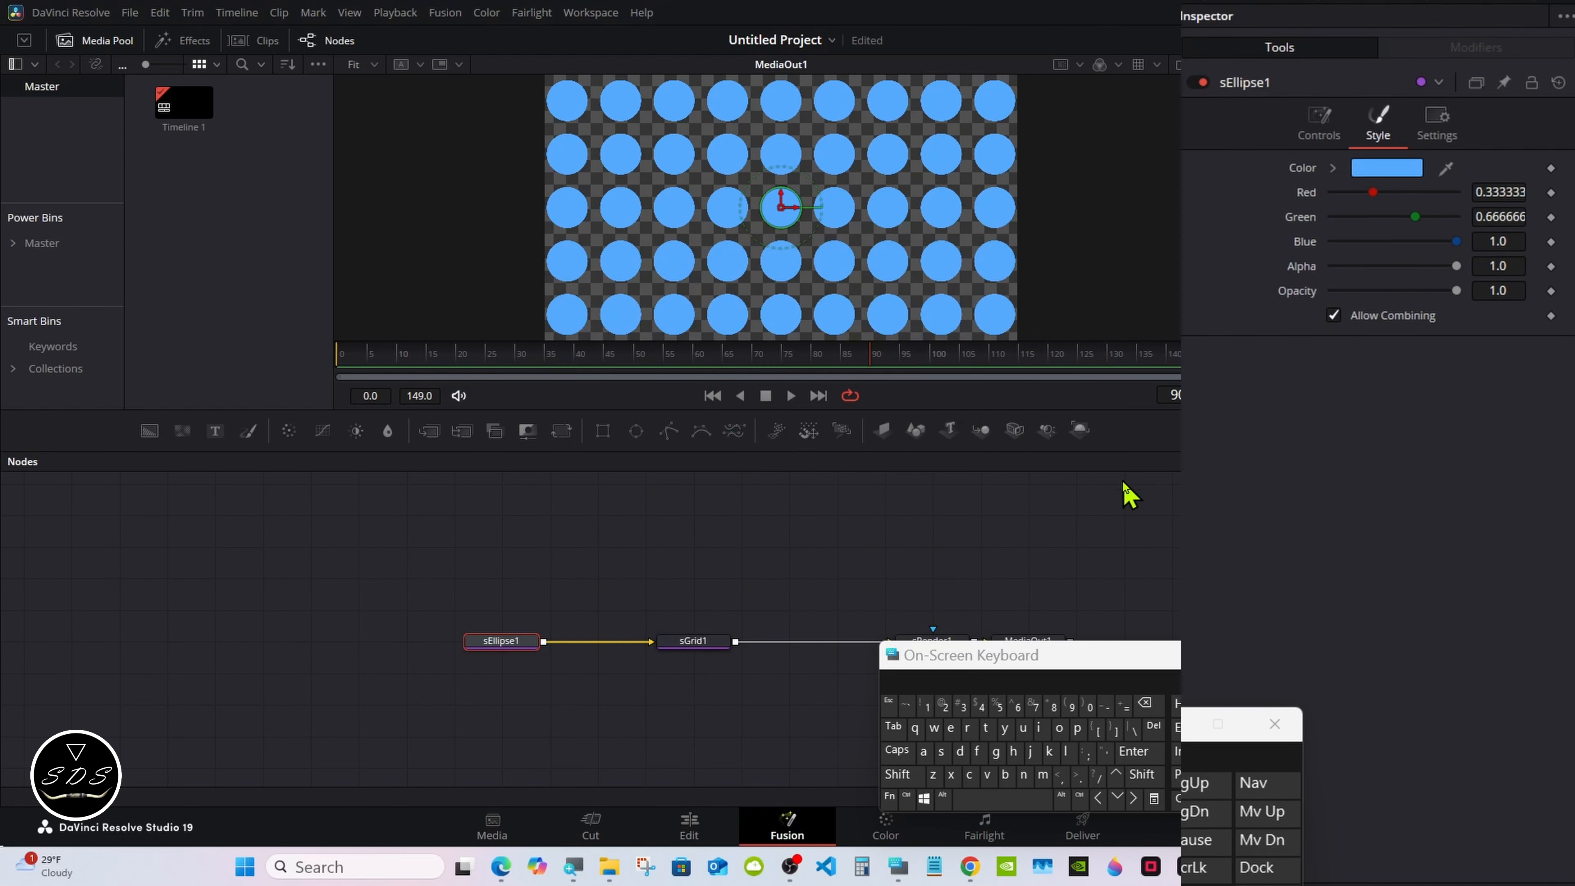
Move the On-Screen Keyboard aside and add an sStar node in the empty area below sEllipse1
left_click_drag(946, 656, 1091, 611)
left_click(534, 722)
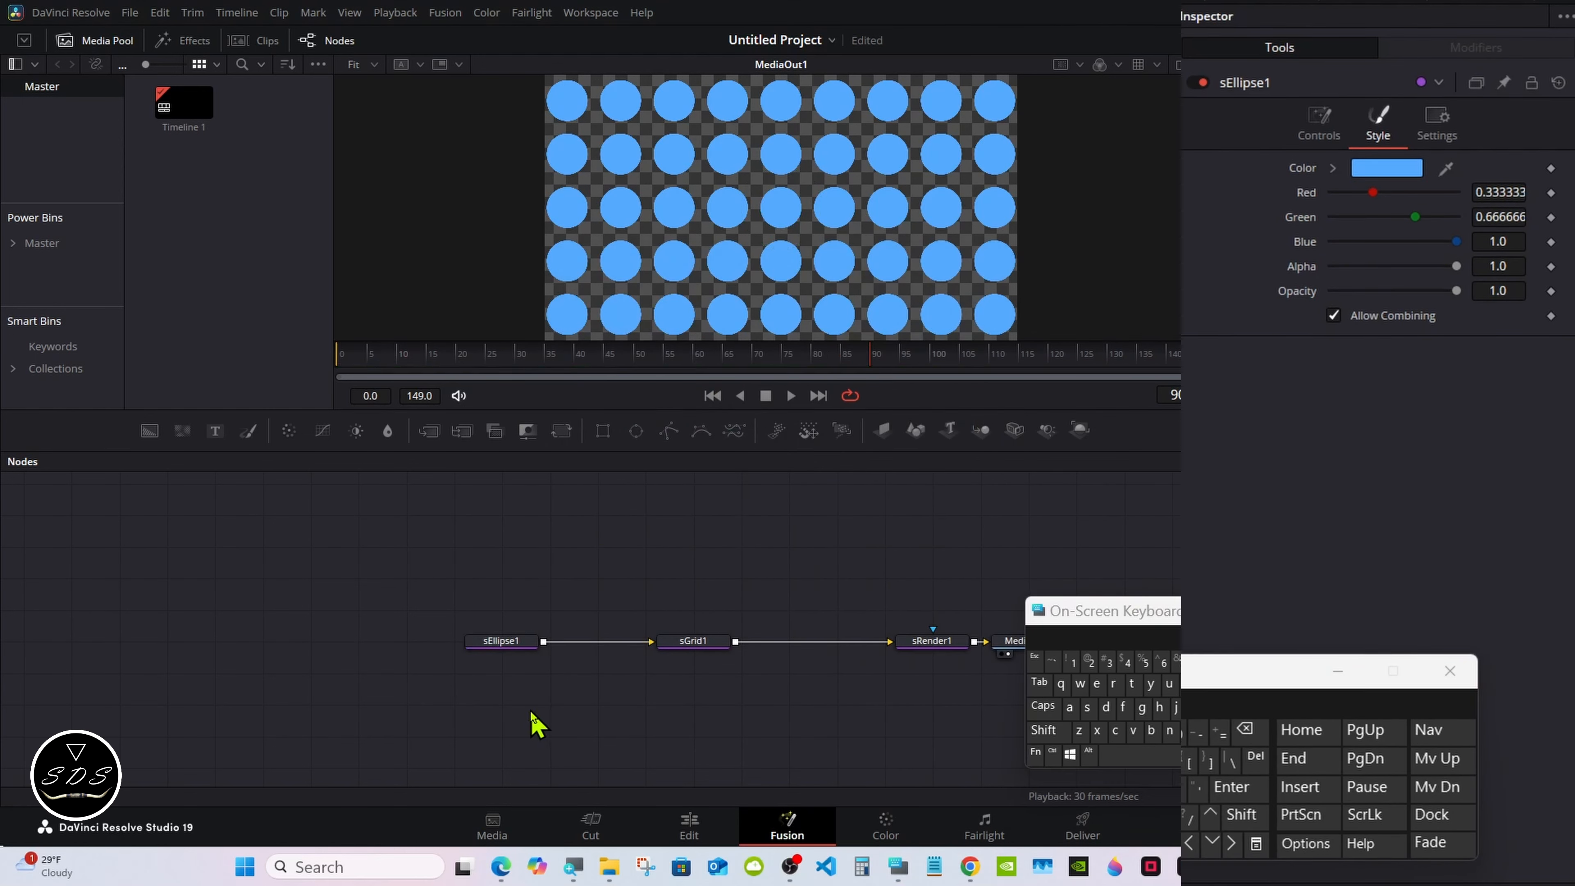
left_click(1044, 730)
left_click(1140, 757)
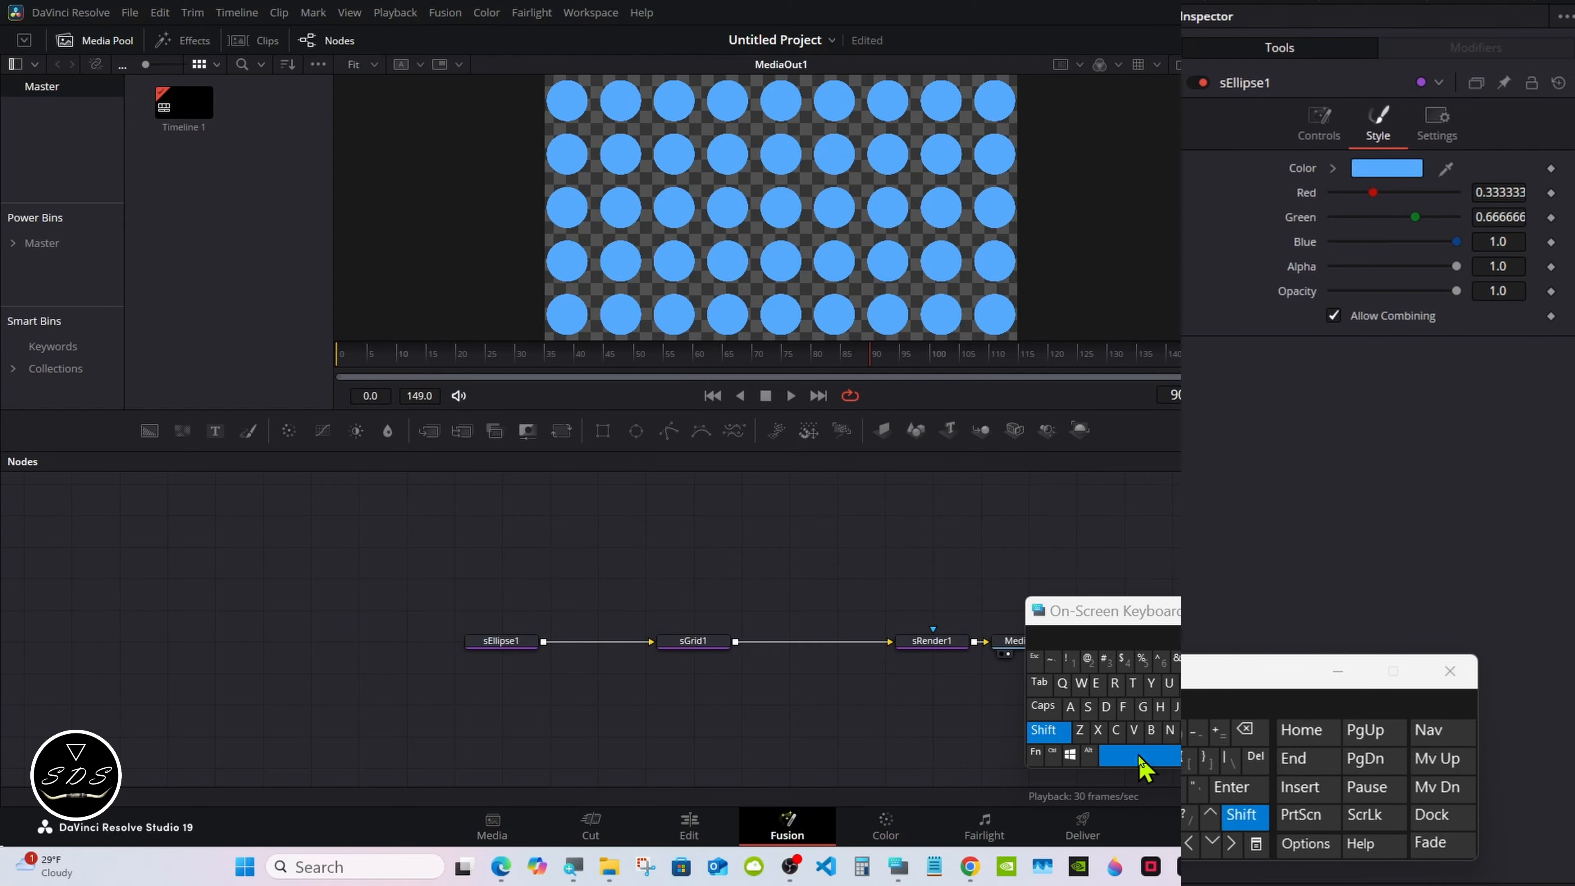
left_click(1089, 707)
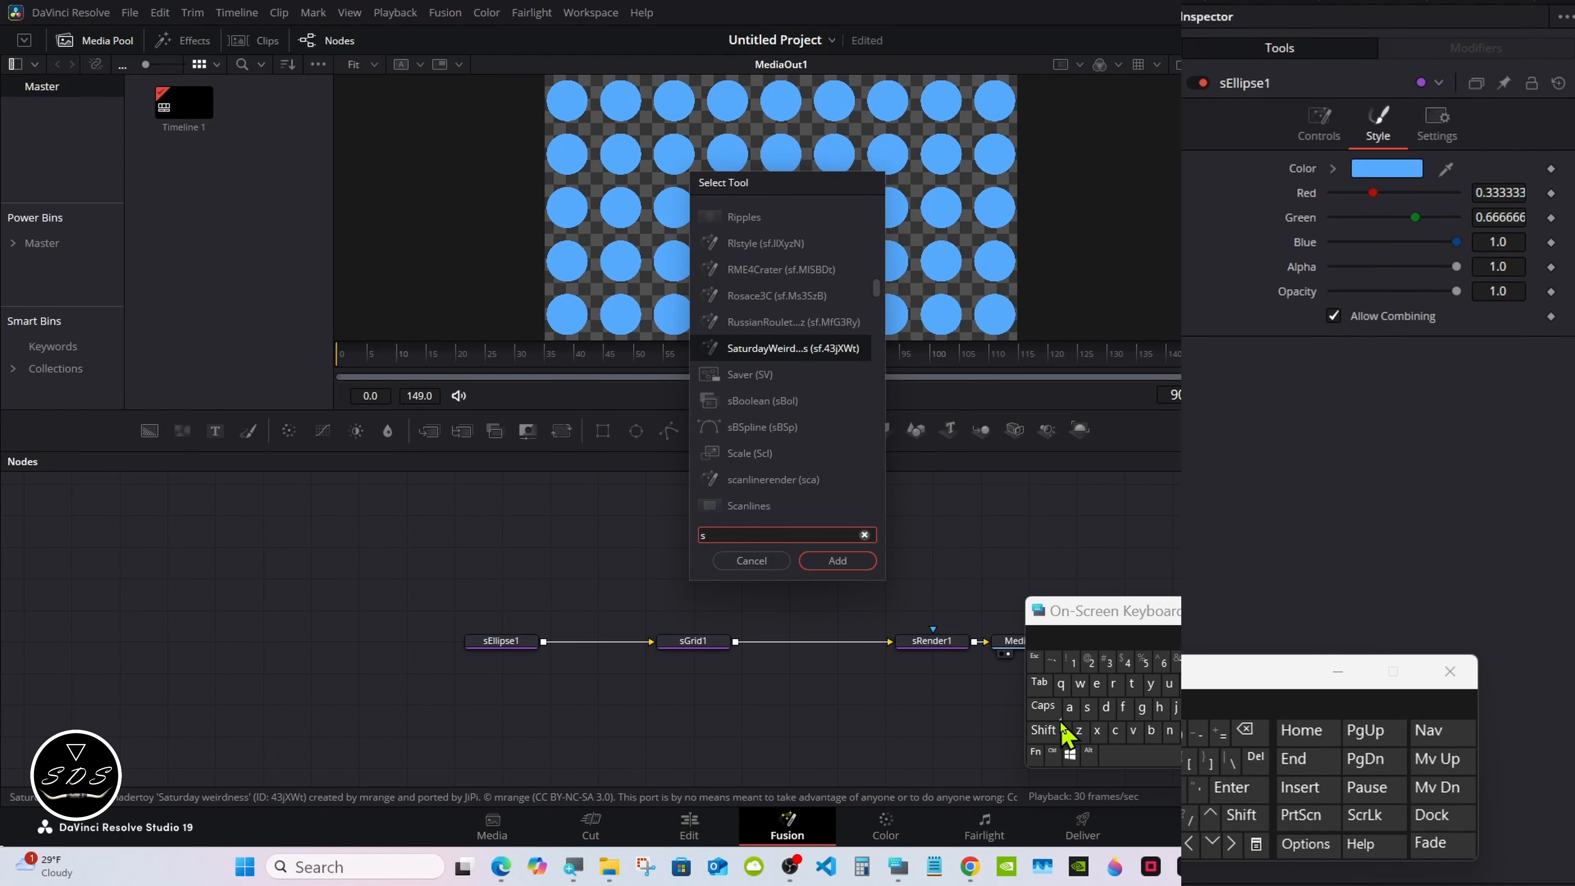
left_click(1043, 730)
left_click(1086, 707)
left_click(1132, 682)
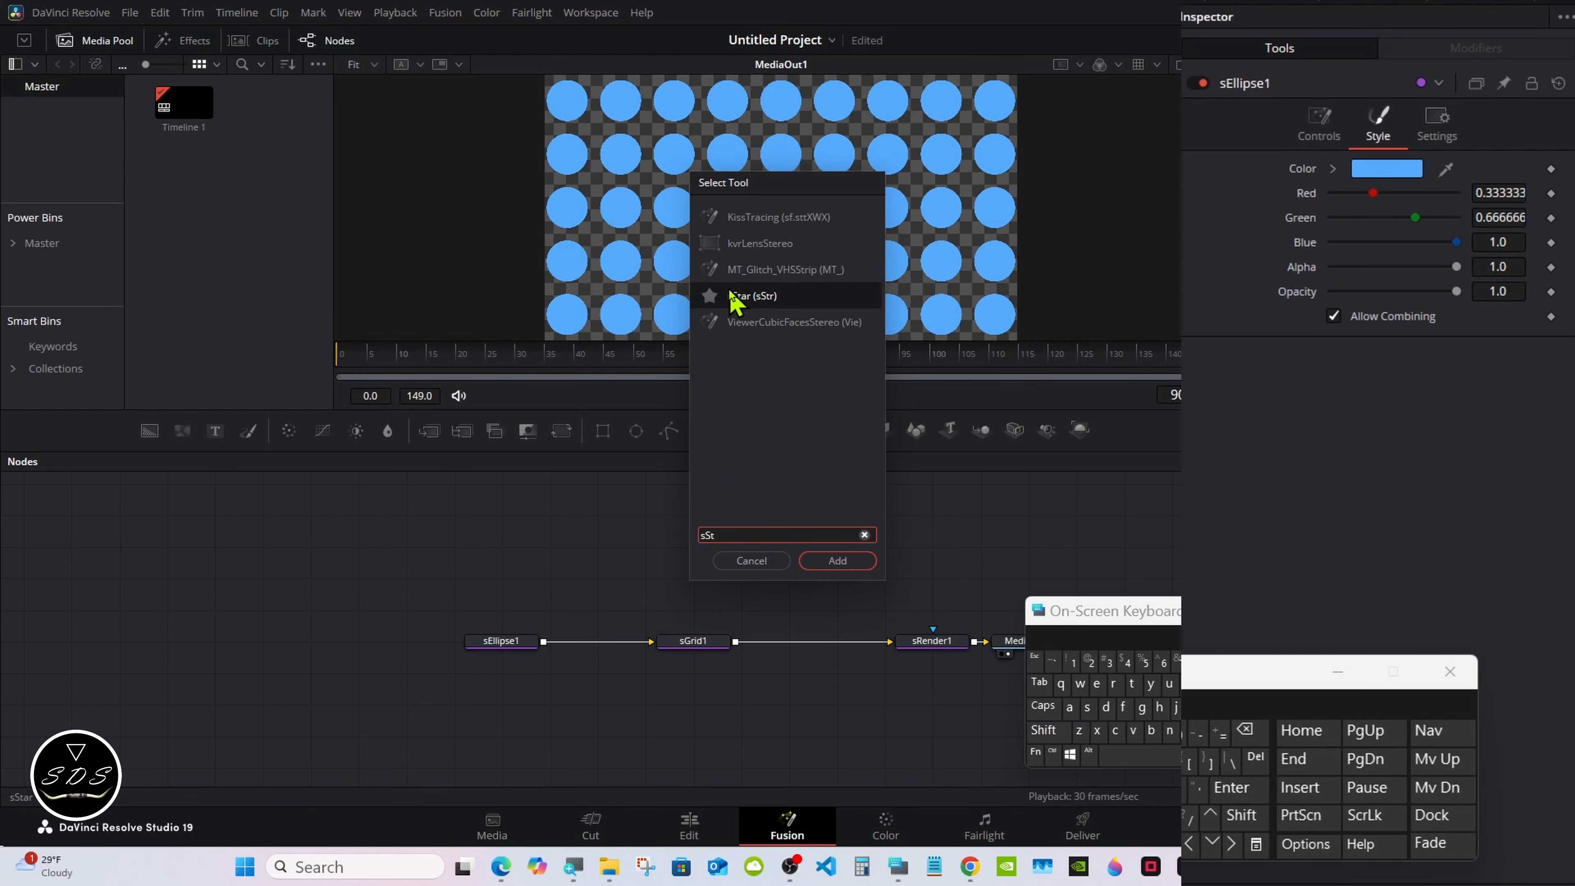
type("ar")
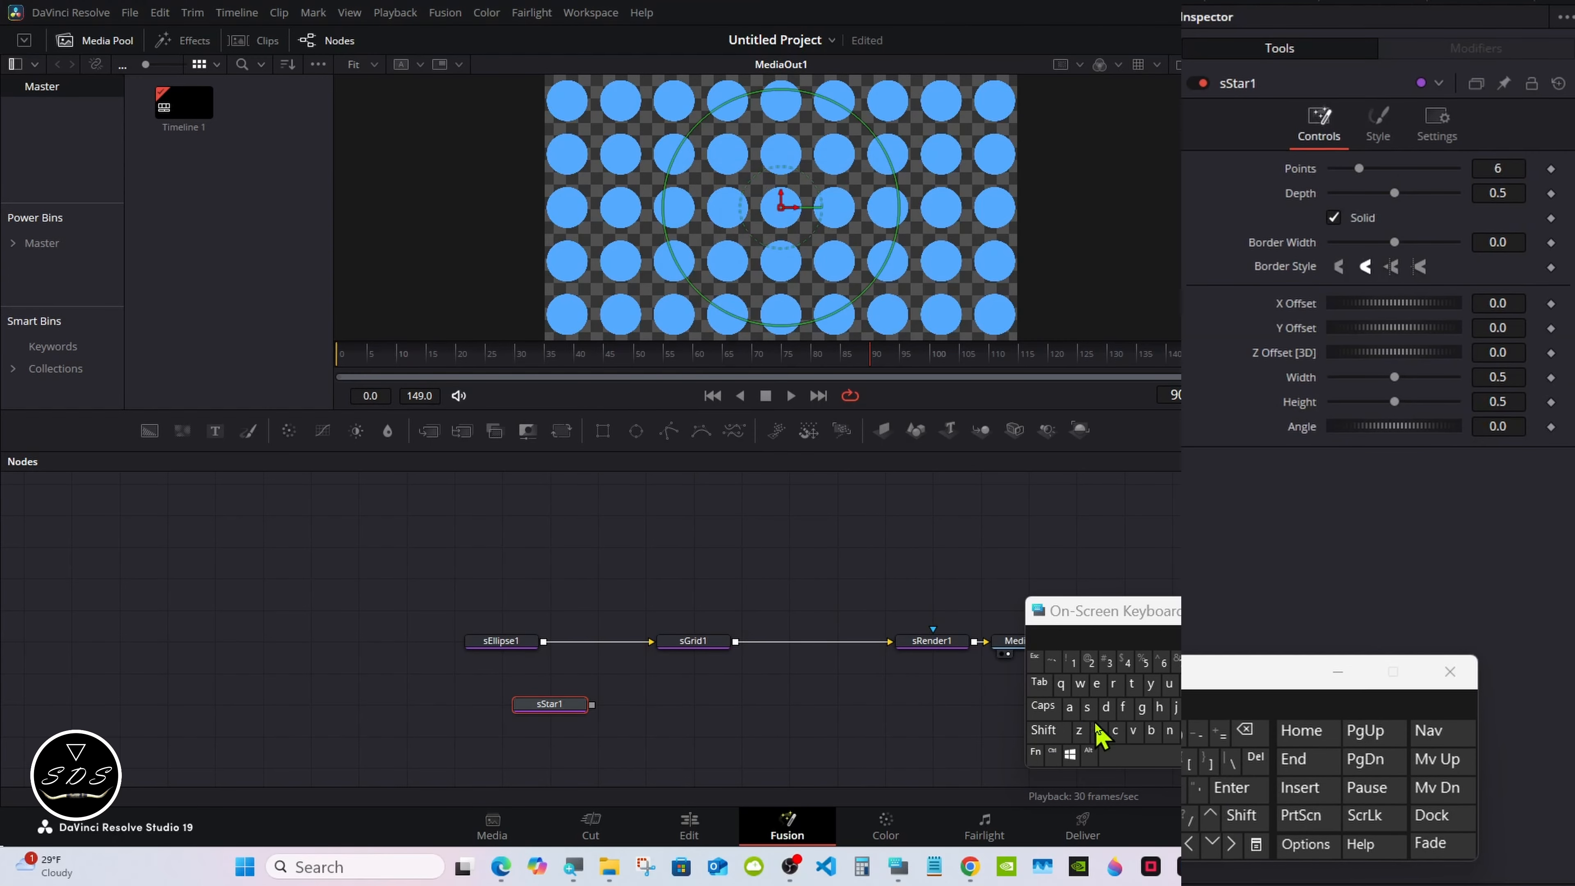
Add an sGrid node after sStar1 and merge its output with sGrid1's output ahead of sRender1
left_click(1053, 735)
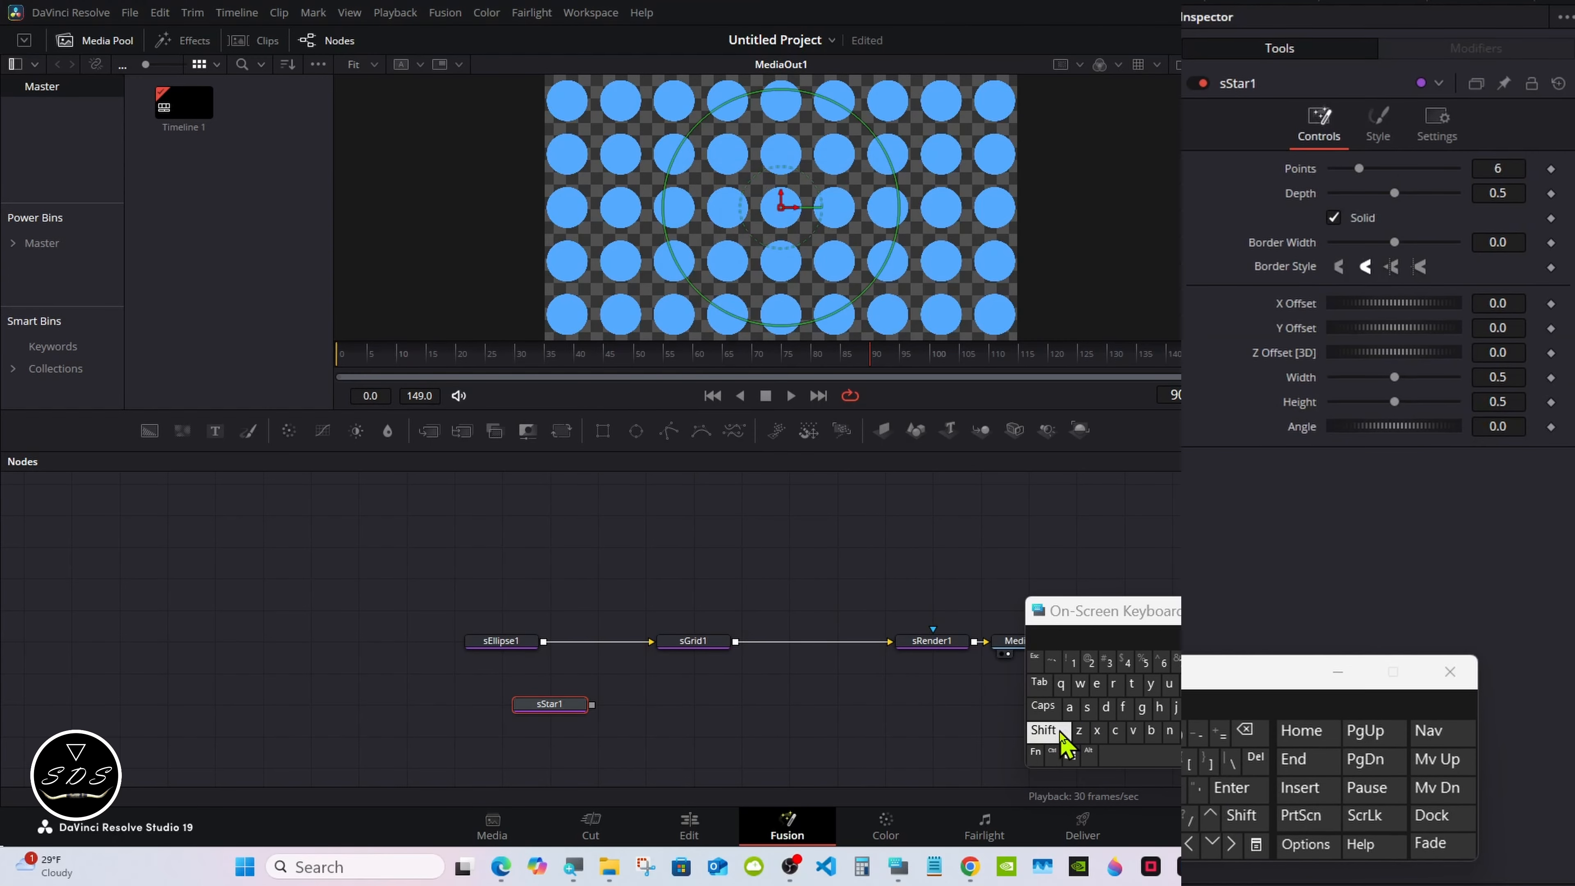
left_click(1101, 750)
left_click(1086, 707)
left_click(1141, 707)
left_click(1114, 683)
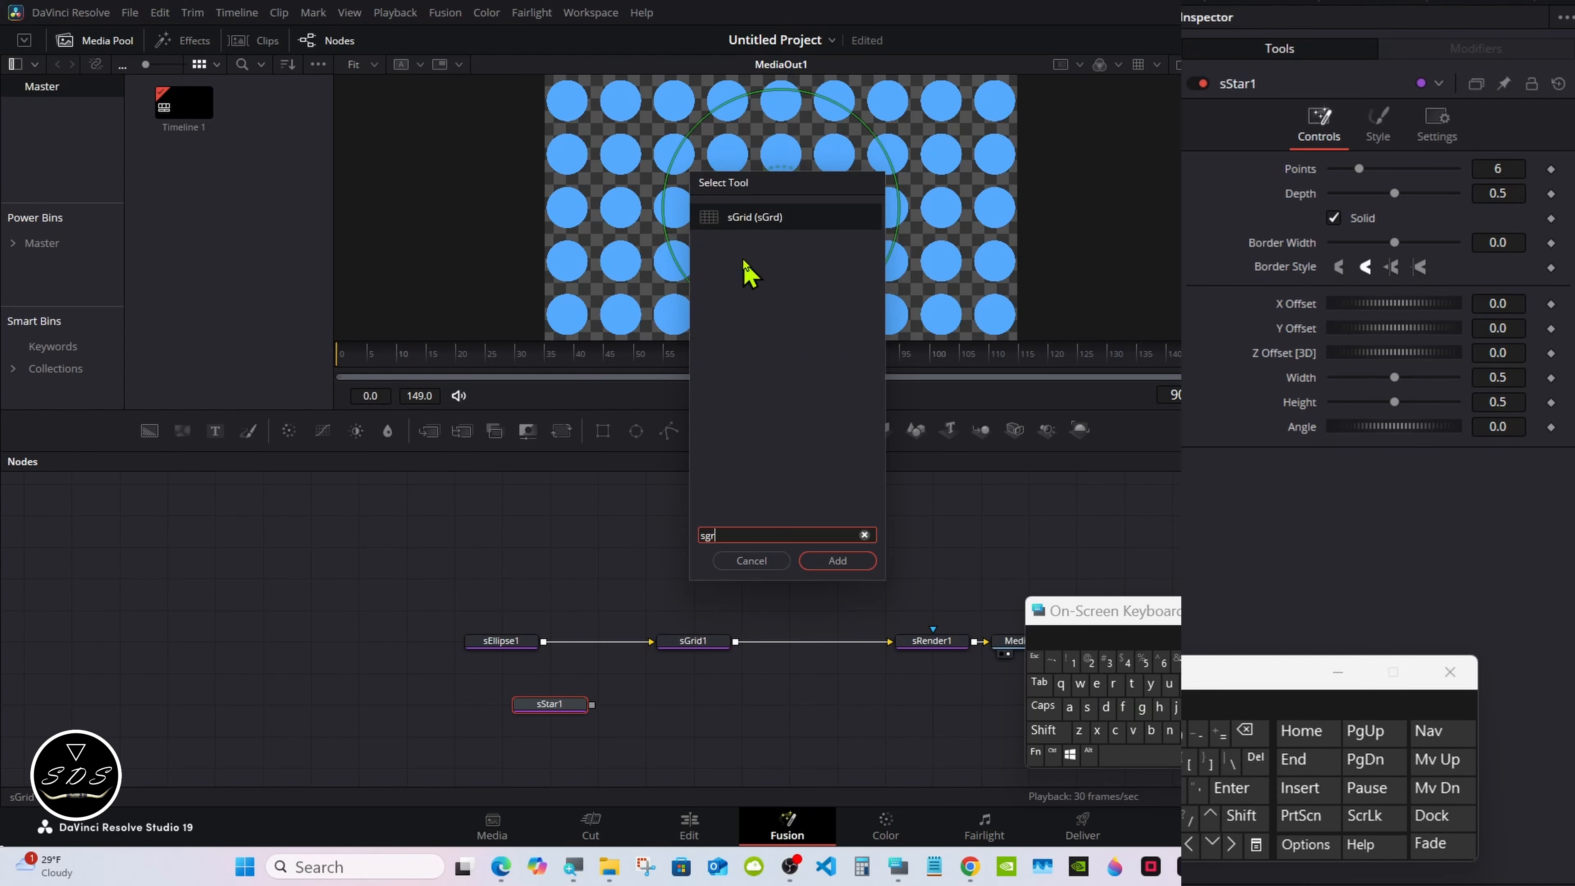
left_click(824, 562)
left_click_drag(652, 705, 736, 643)
left_click_drag(775, 707, 777, 645)
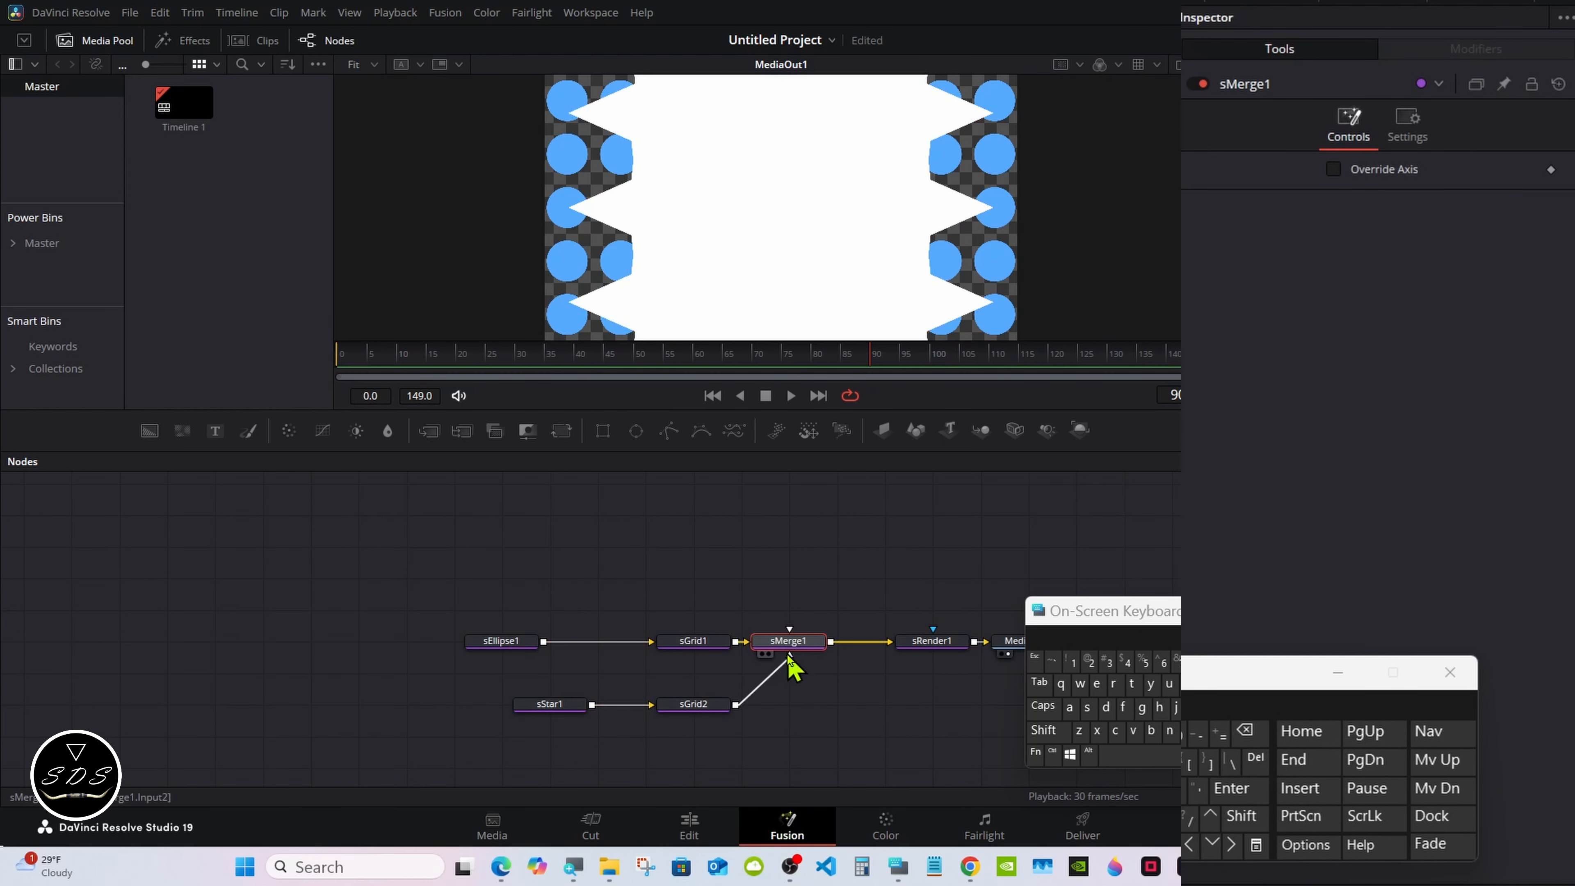
Align sStar1 under sEllipse1 and link its Width to its Height with the expression Height
left_click(521, 707)
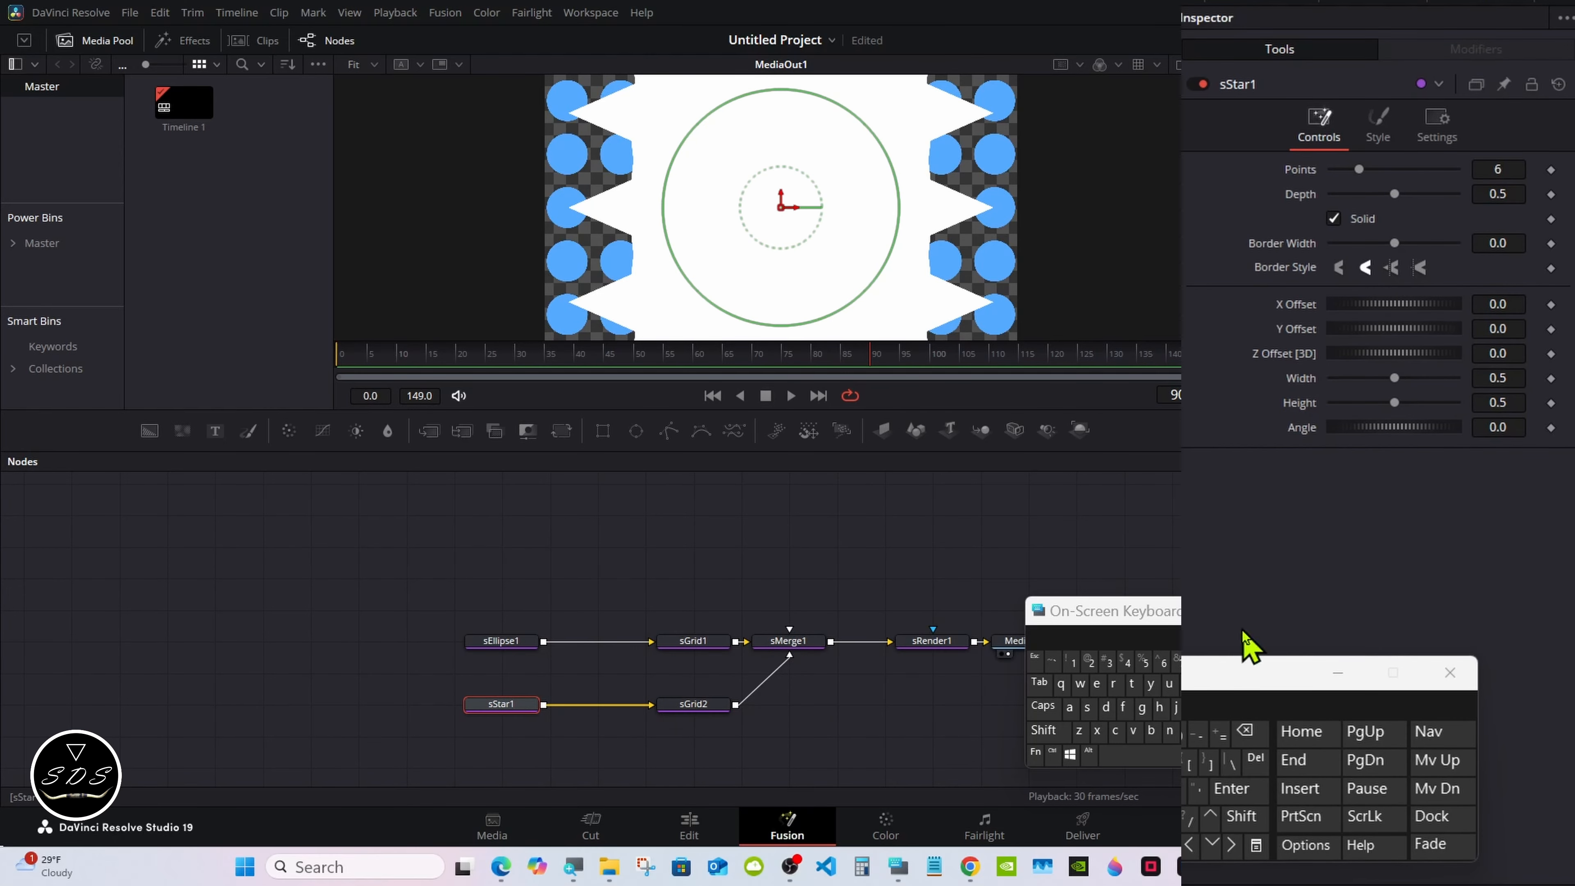
left_click_drag(1216, 674, 1128, 649)
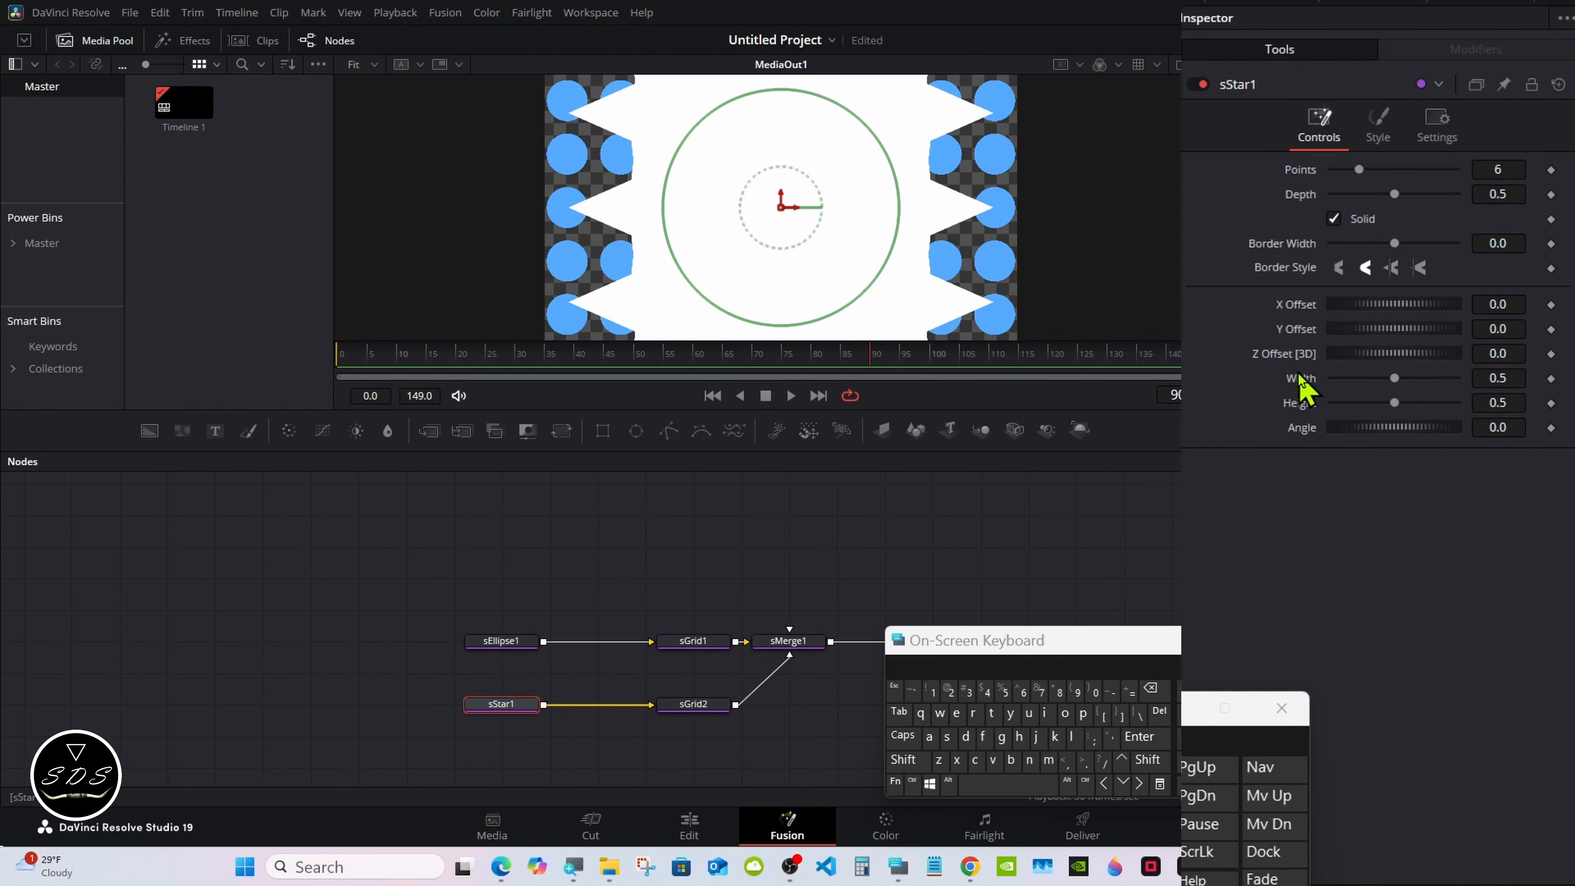
right_click(1302, 388)
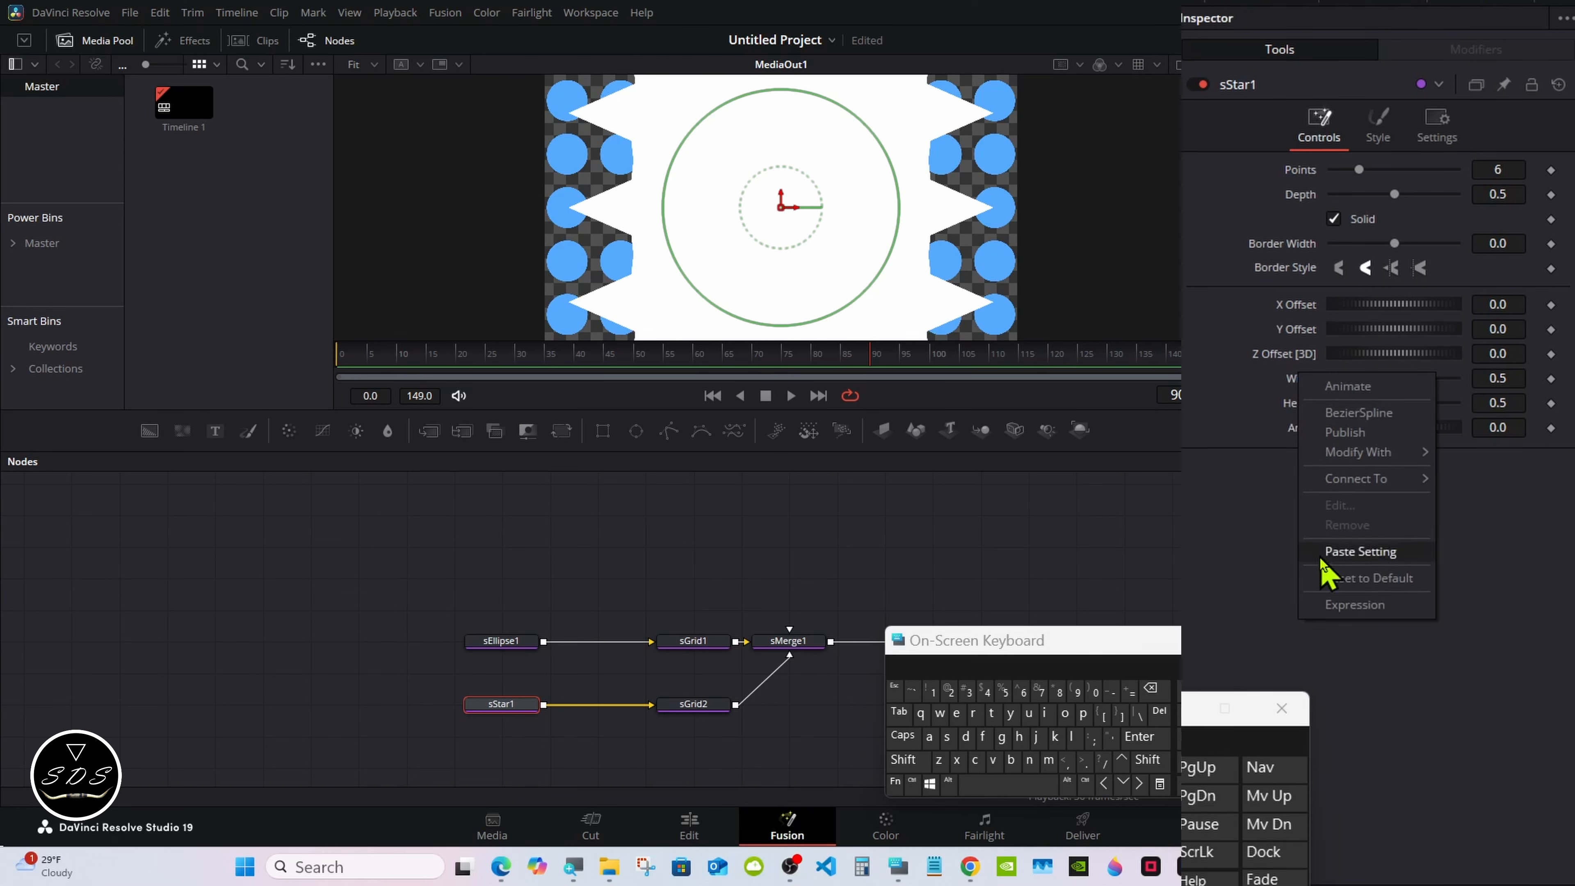
left_click(1332, 586)
type("Height")
key("Return")
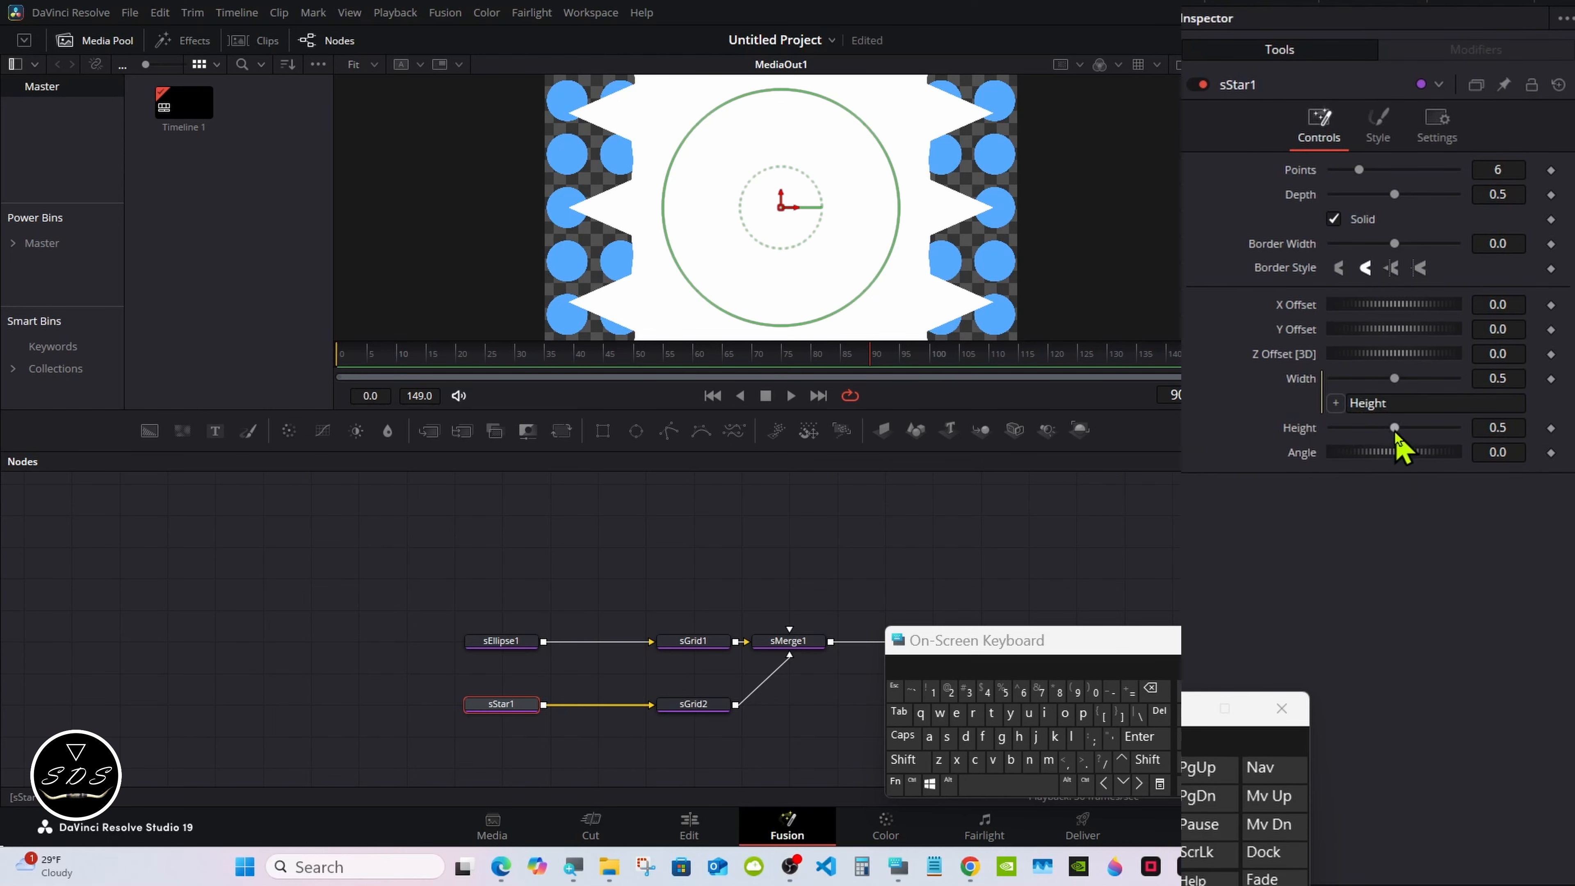
Reduce sStar1's Height to 0.118 and give sGrid2's Grid Cells X the expression 1/XOffset
left_click_drag(1394, 427, 1346, 427)
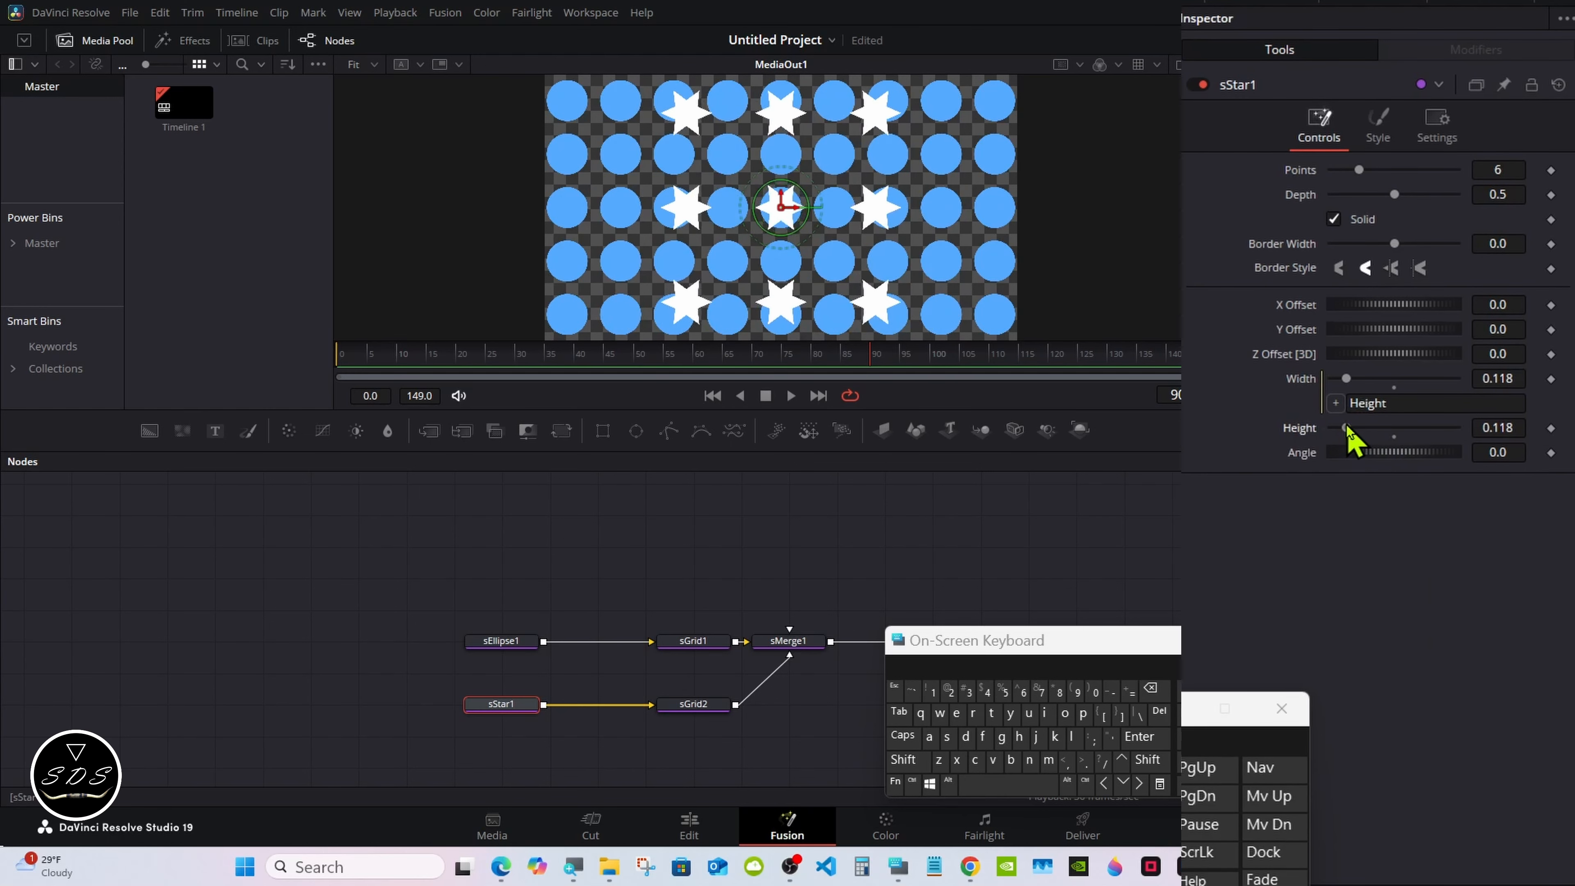
left_click(707, 705)
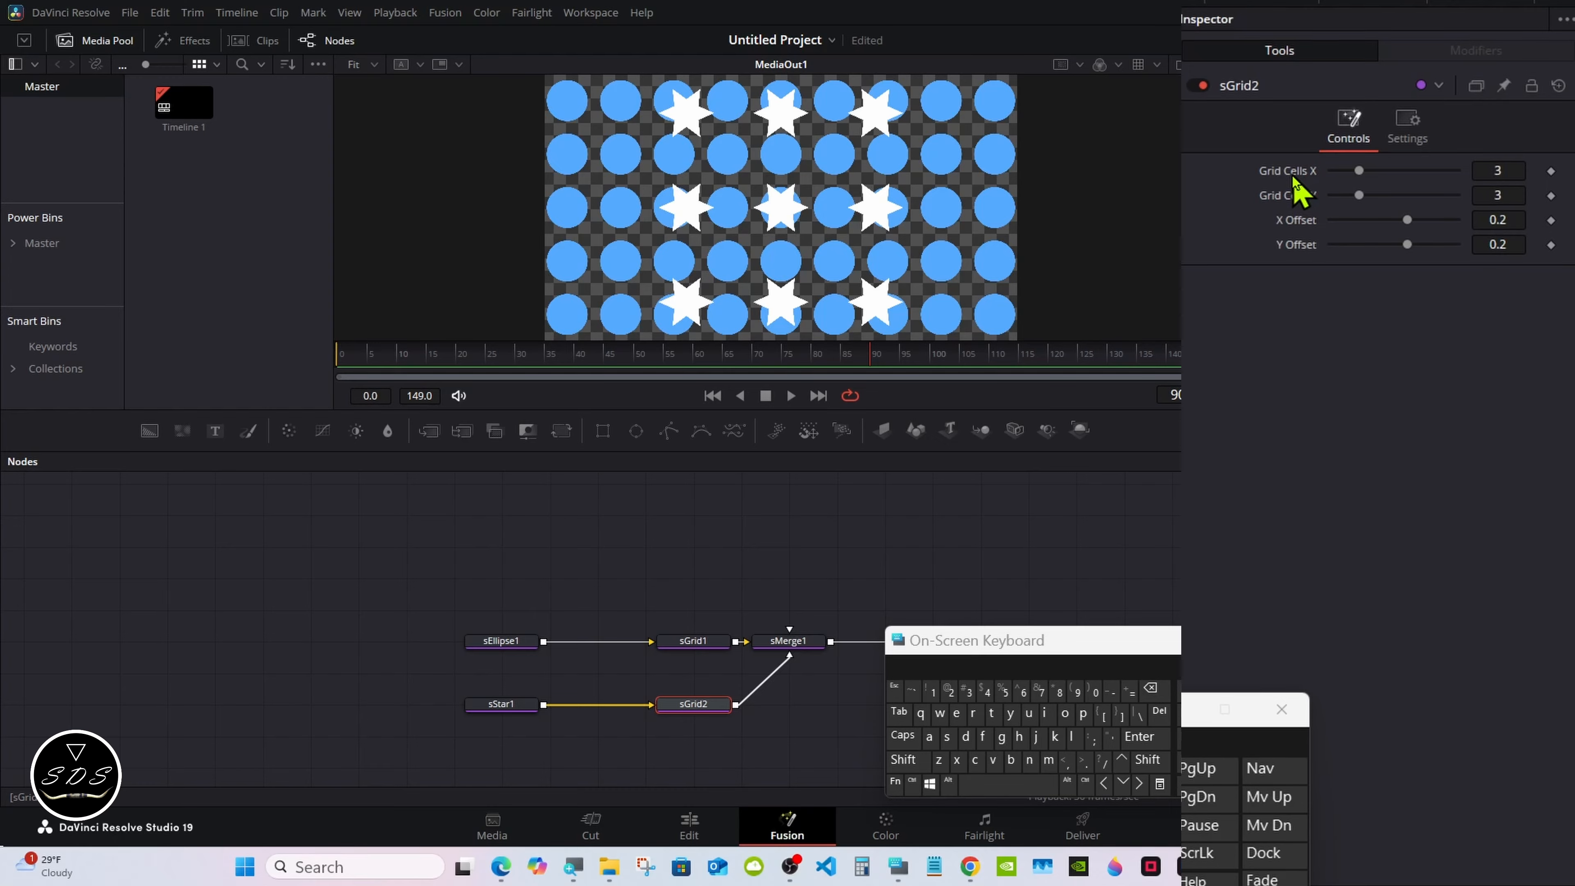
right_click(1299, 193)
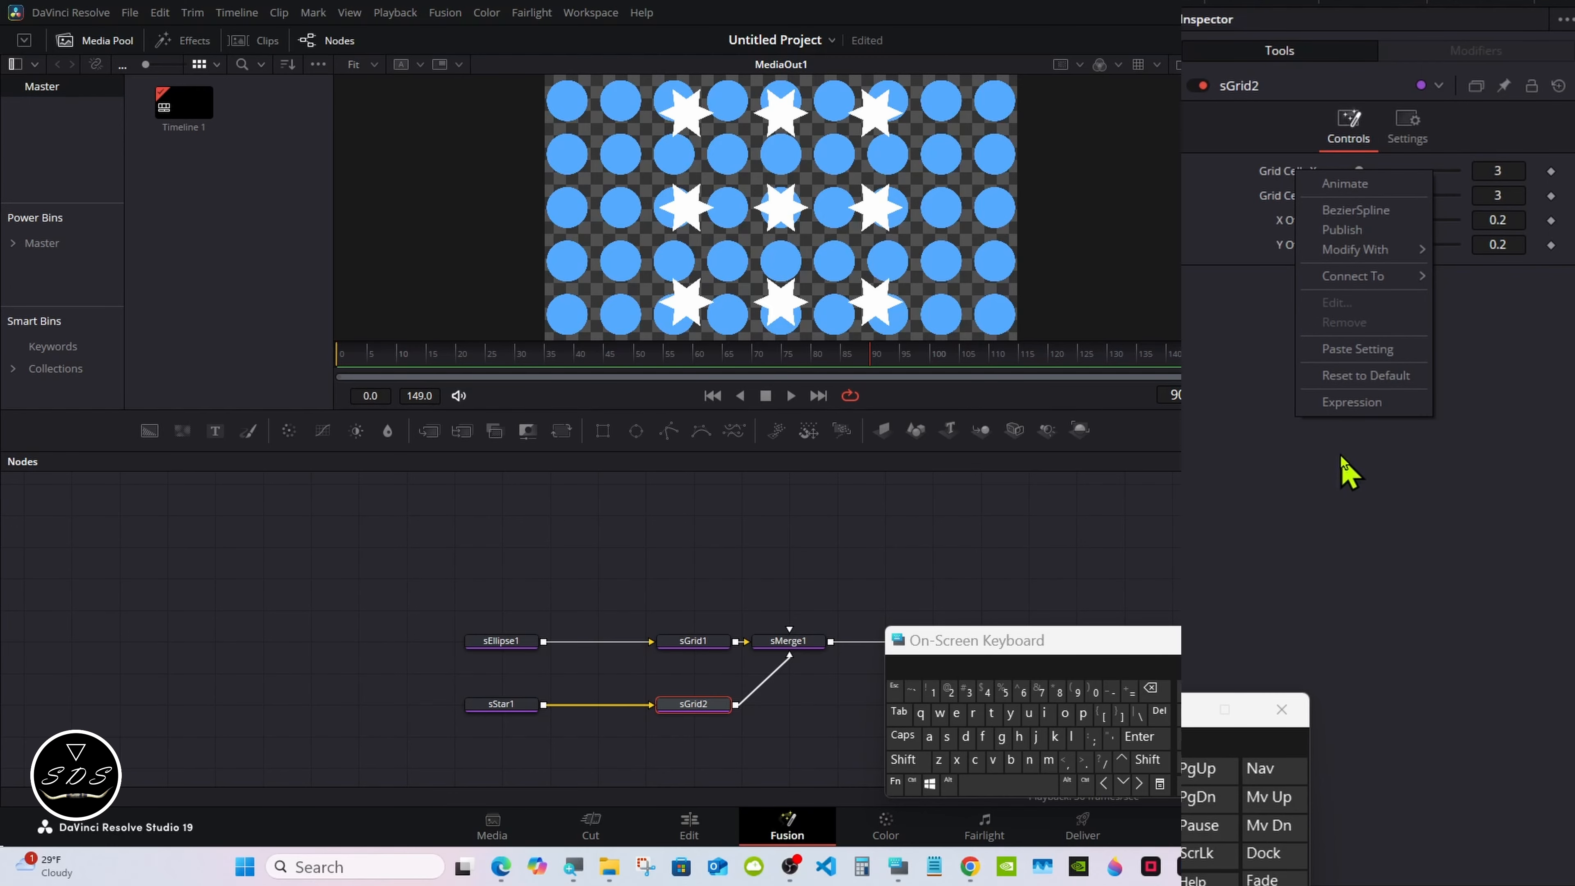
left_click(1339, 406)
left_click(1357, 196)
left_click(1149, 687)
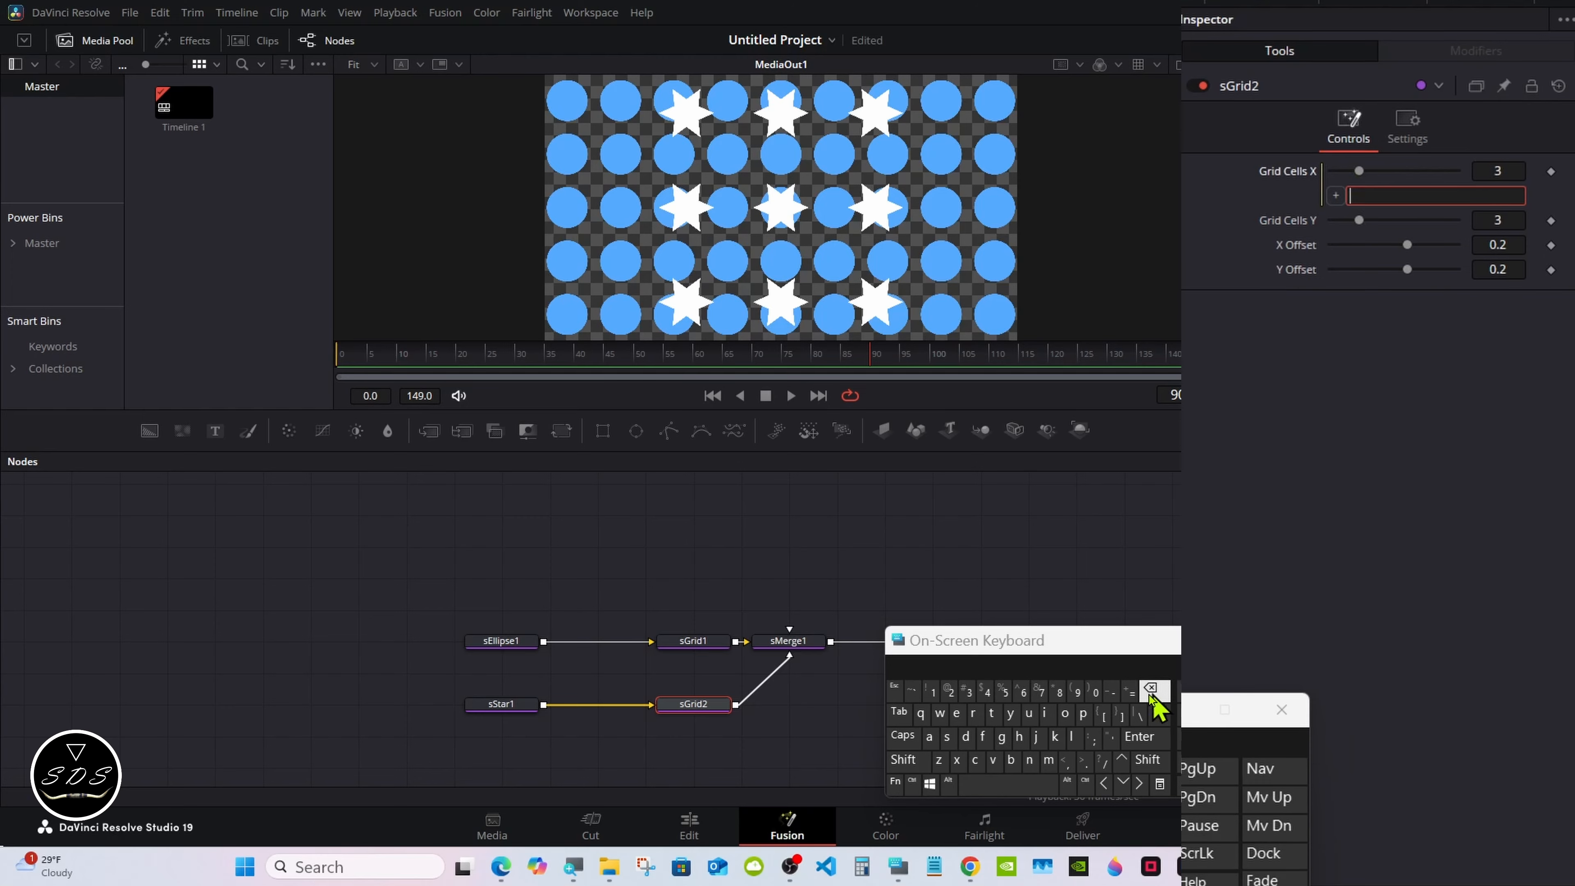
left_click(933, 691)
left_click(1105, 759)
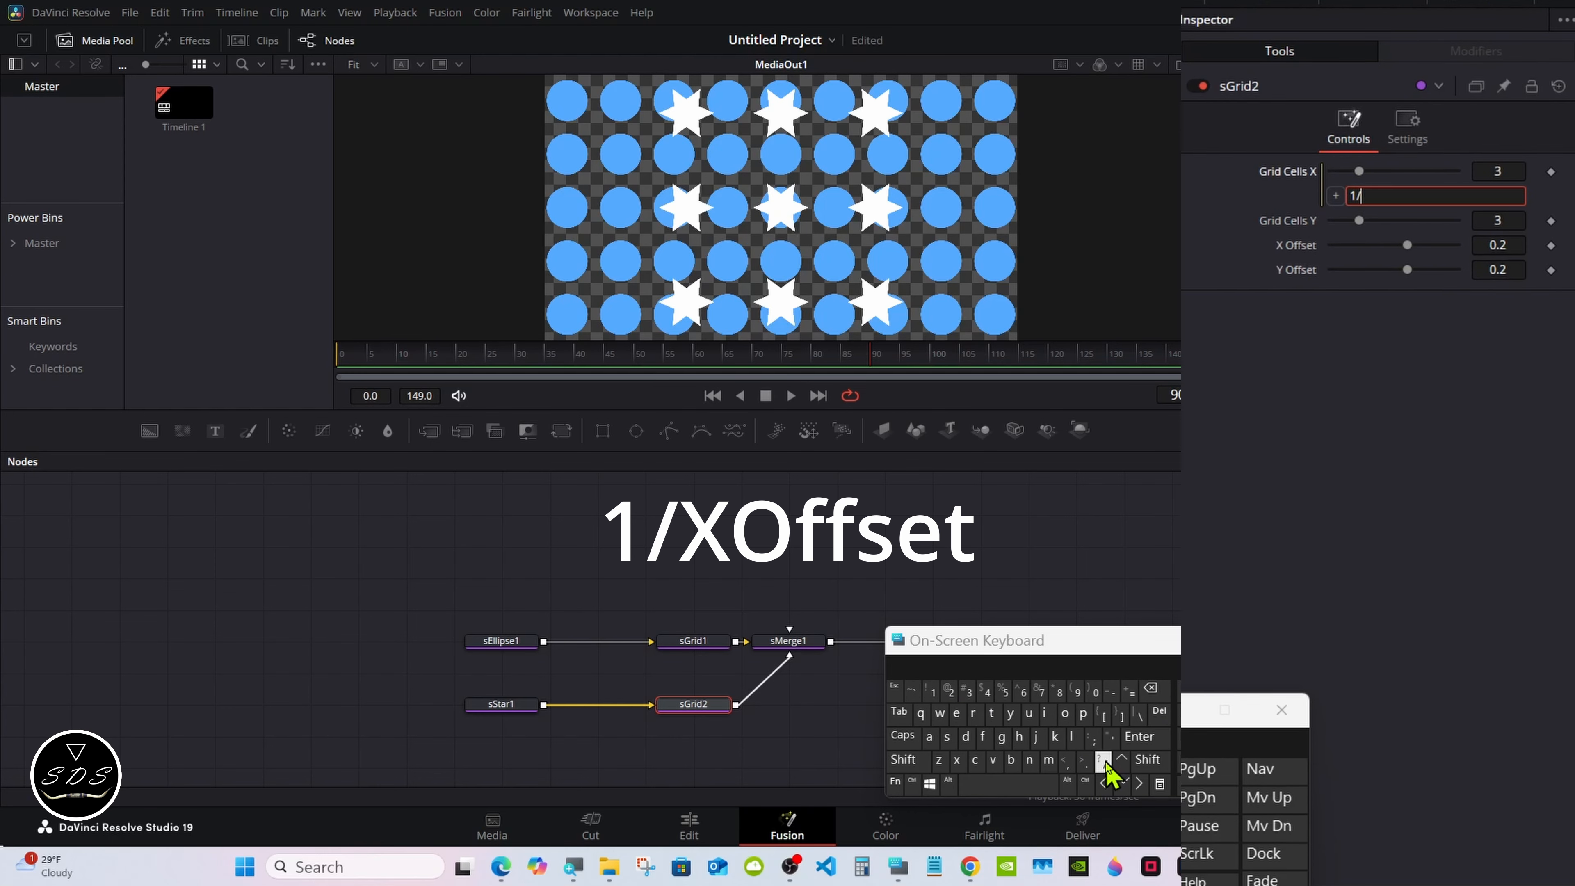
left_click(902, 759)
left_click(957, 759)
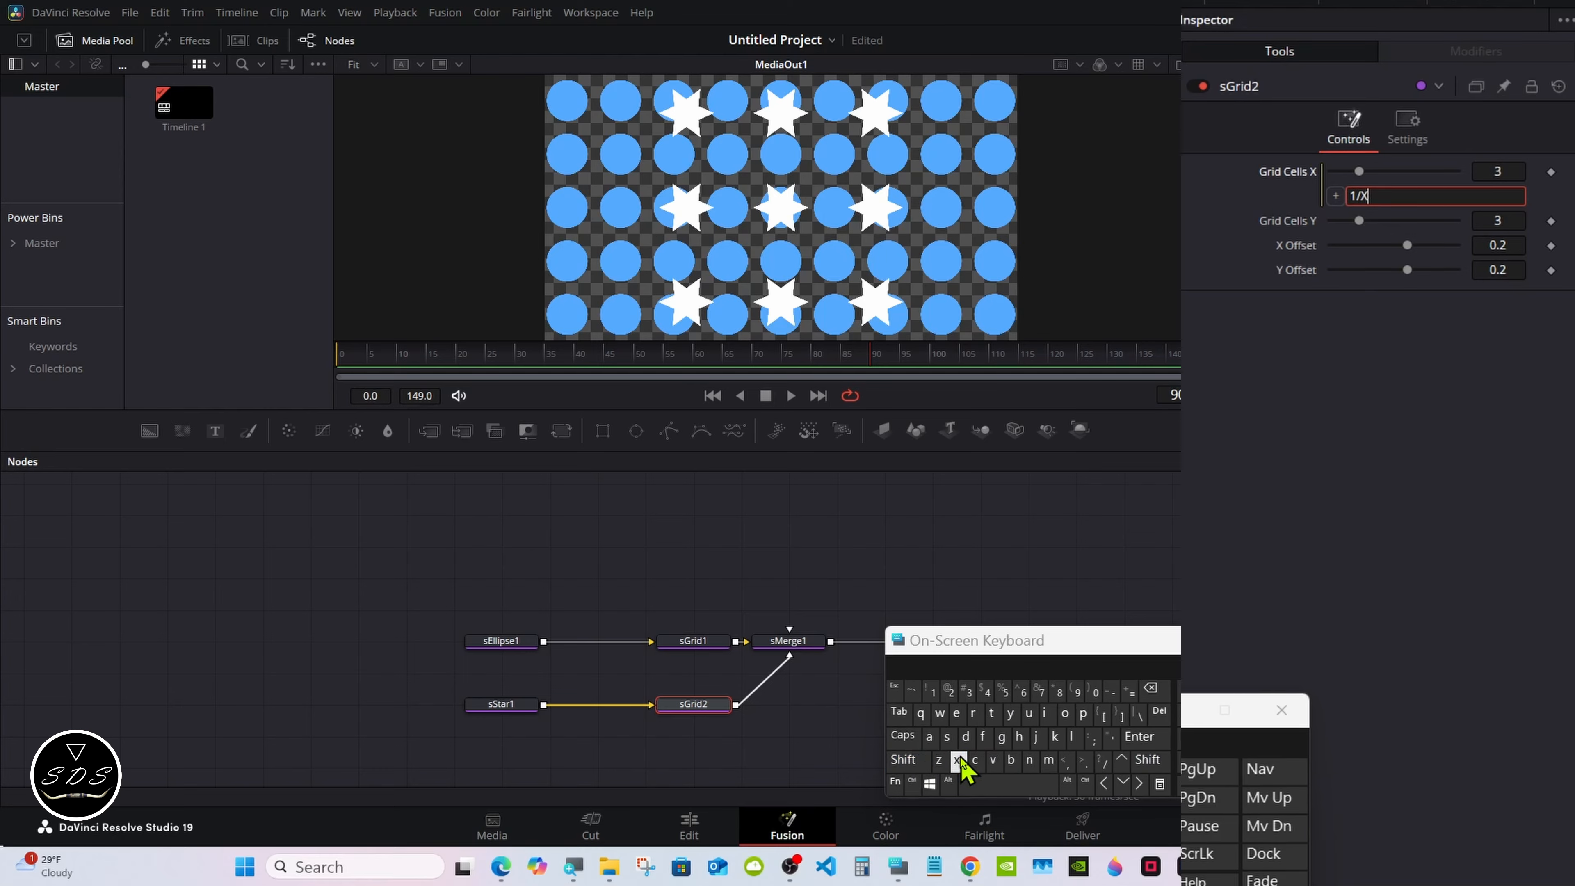
left_click(902, 759)
left_click(1065, 712)
left_click(983, 736)
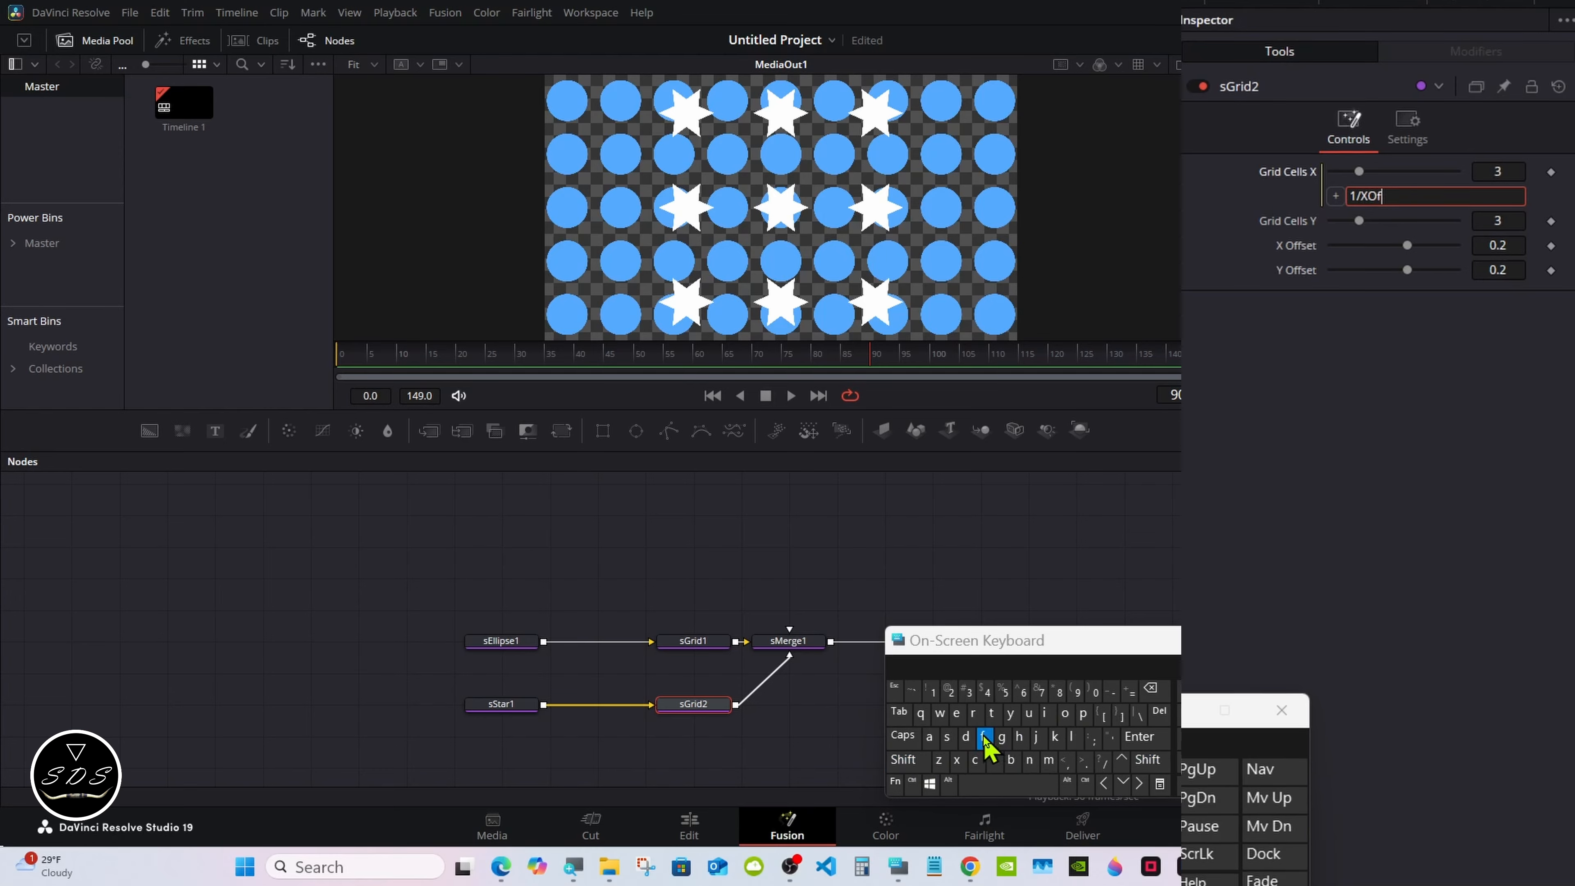
left_click(985, 736)
left_click(947, 736)
left_click(955, 712)
left_click(991, 713)
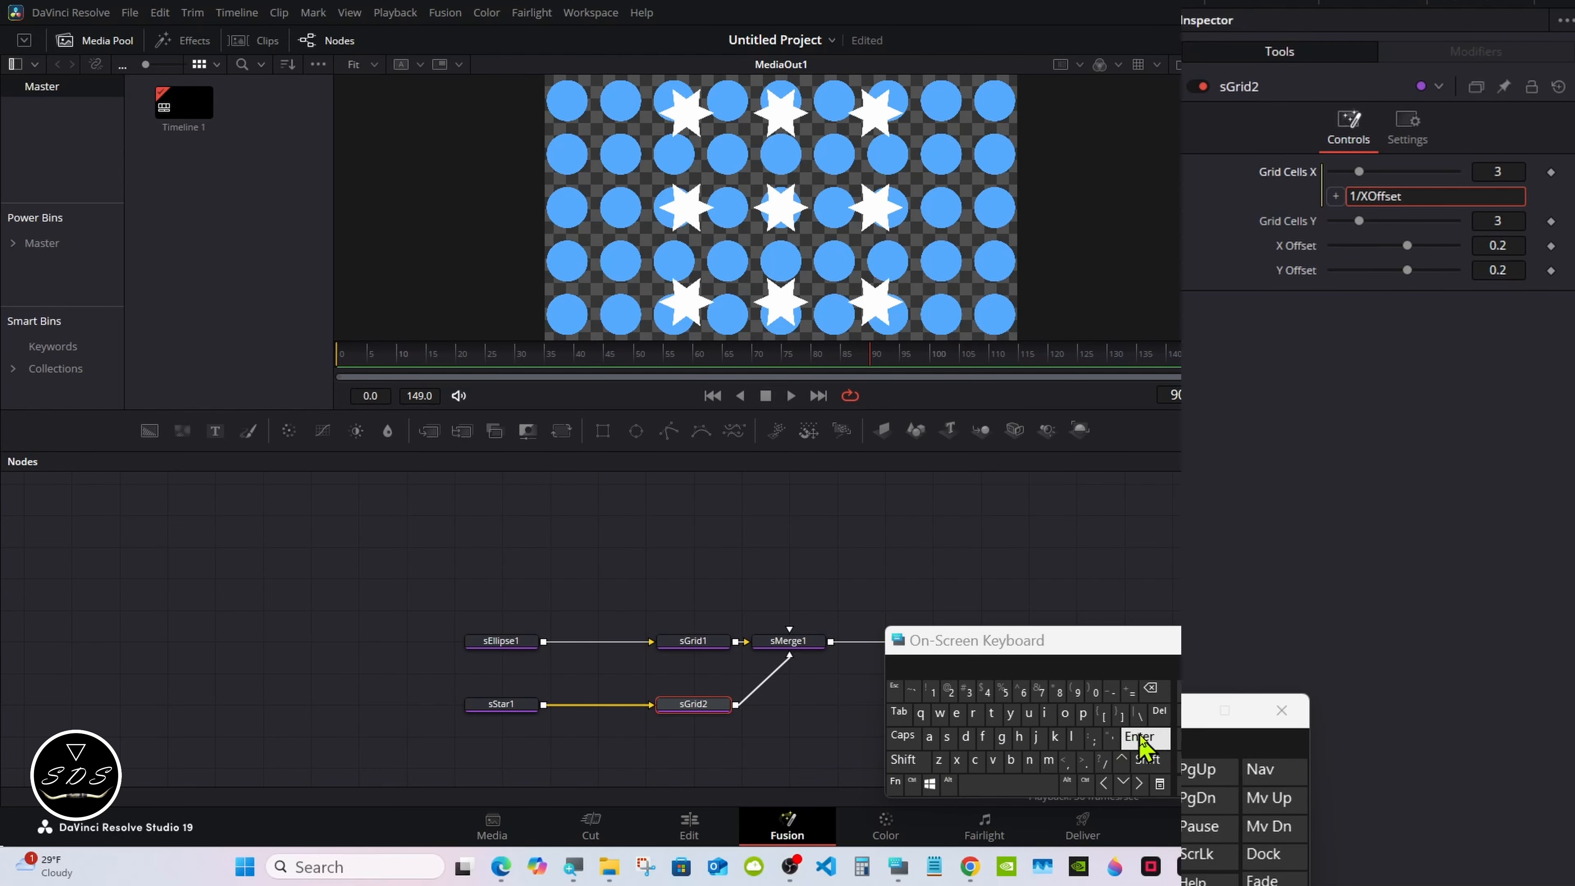
left_click(1139, 738)
Give sGrid2's Grid Cells Y the expression 1/YOffset
right_click(1281, 223)
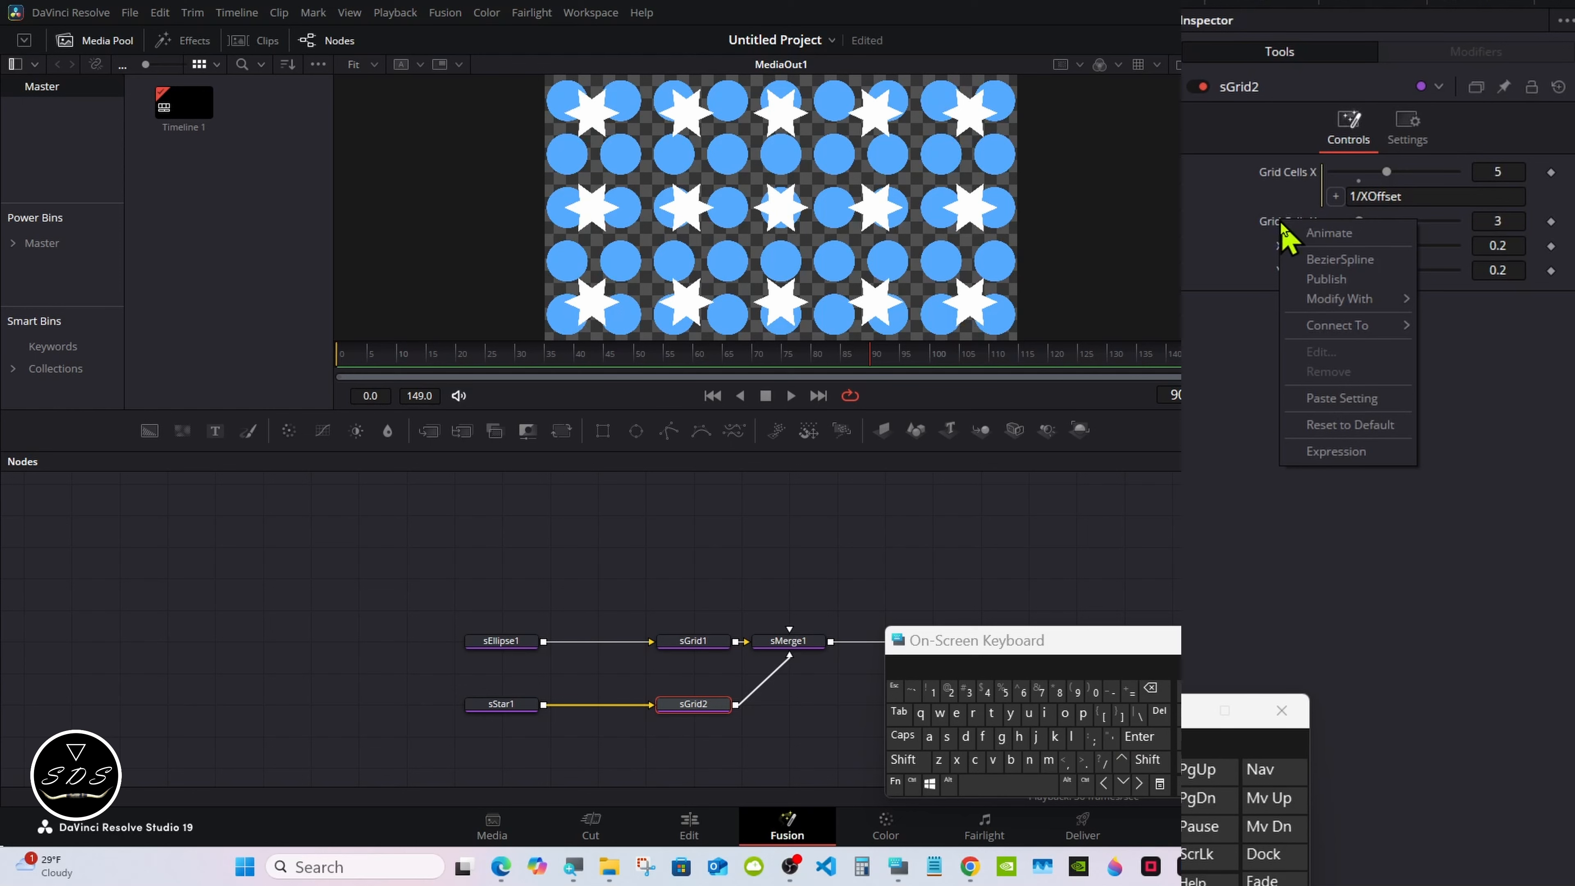
left_click(1333, 451)
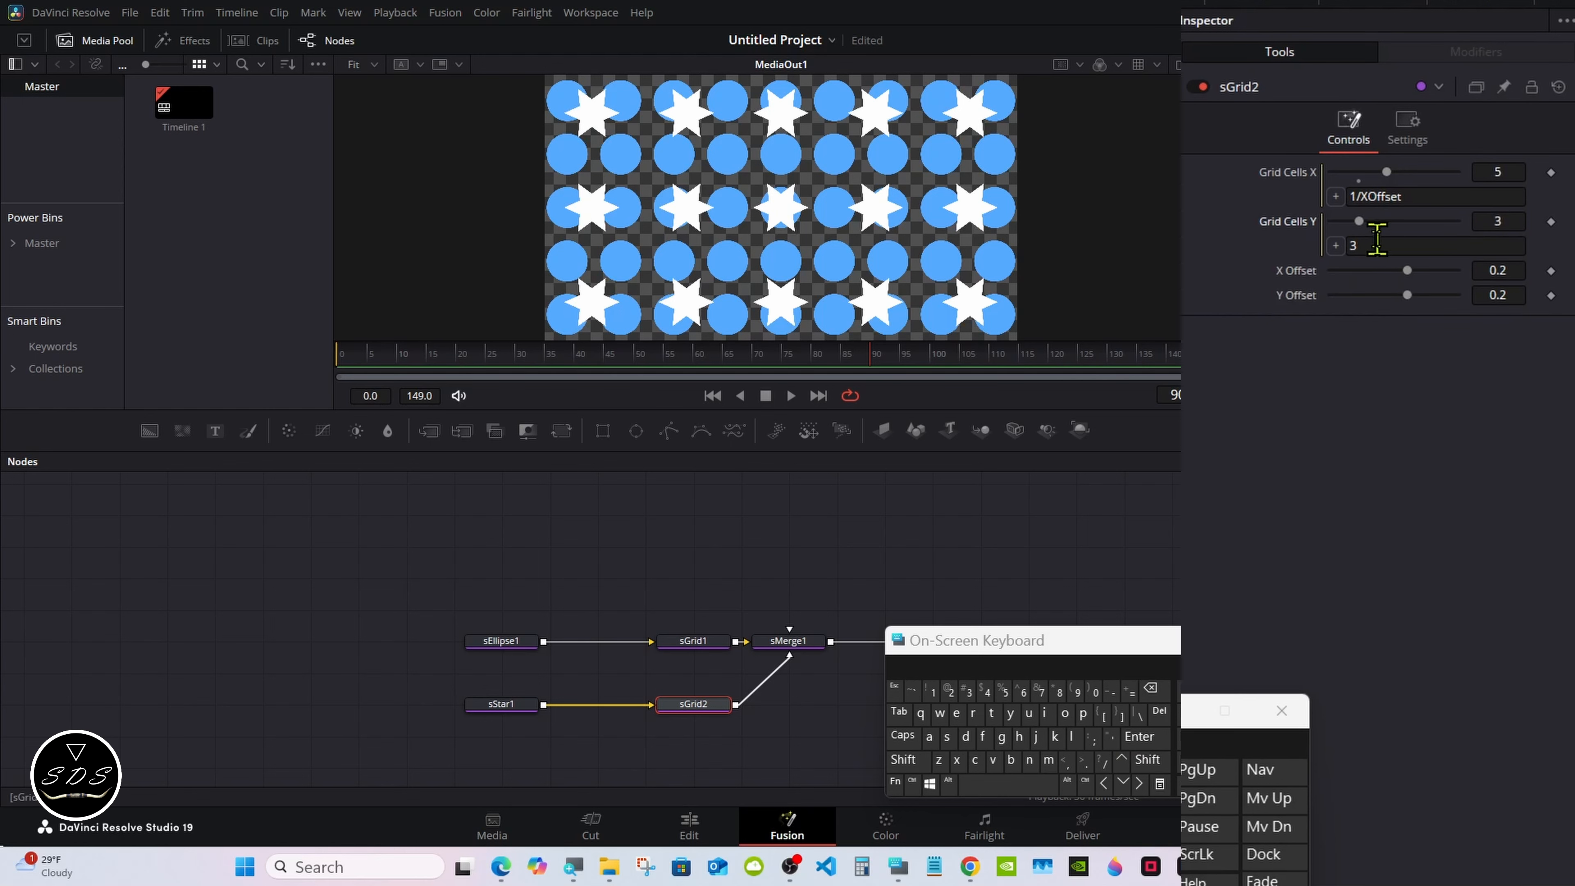
left_click(1373, 245)
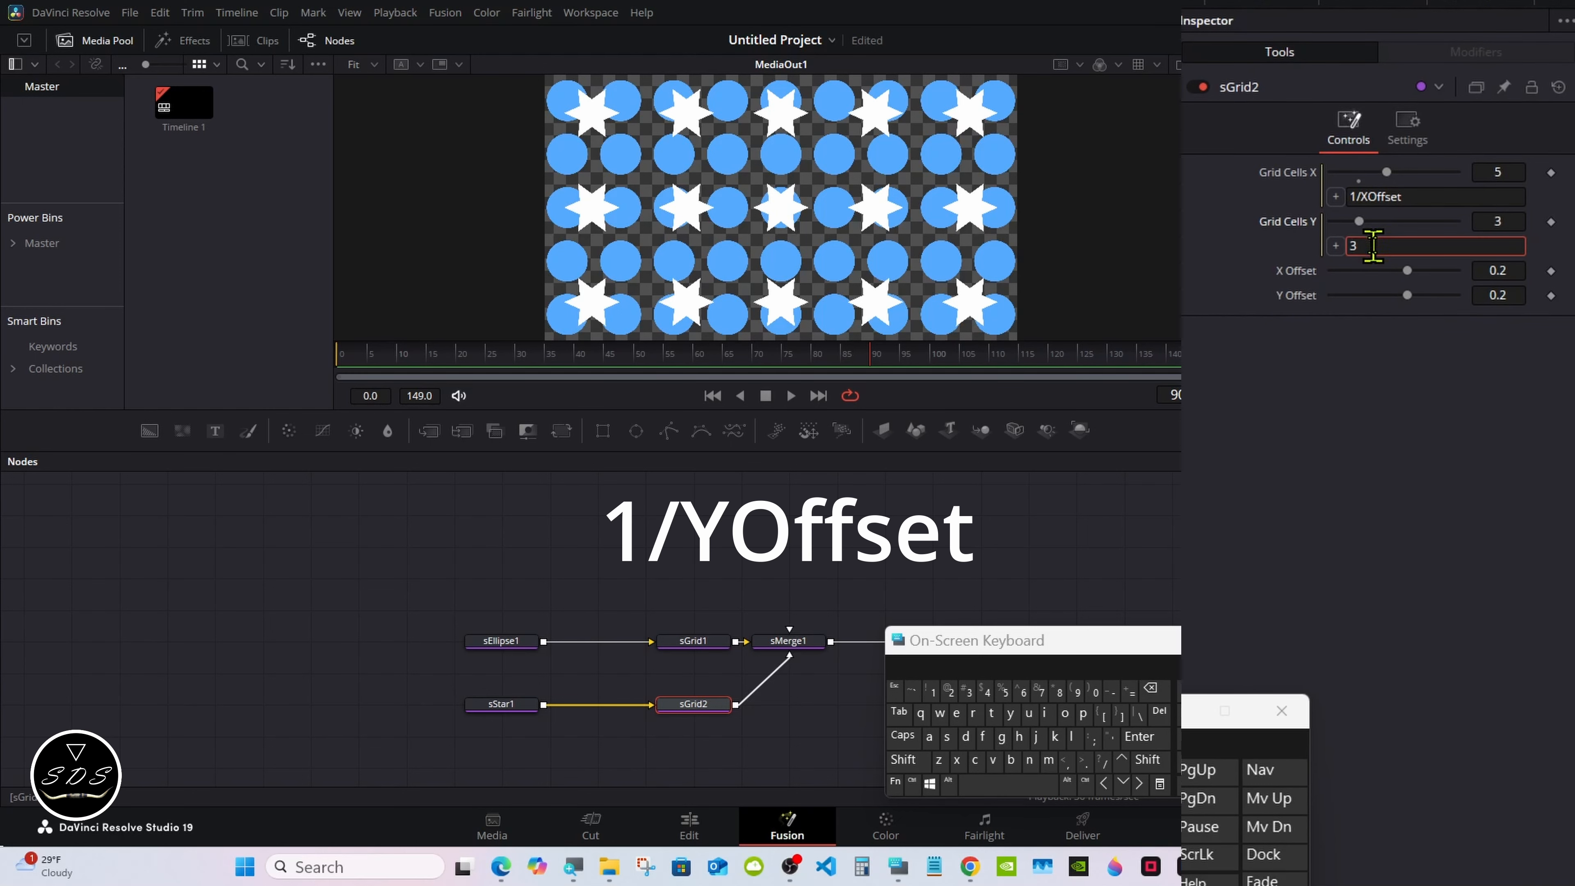
left_click(1149, 689)
left_click(932, 689)
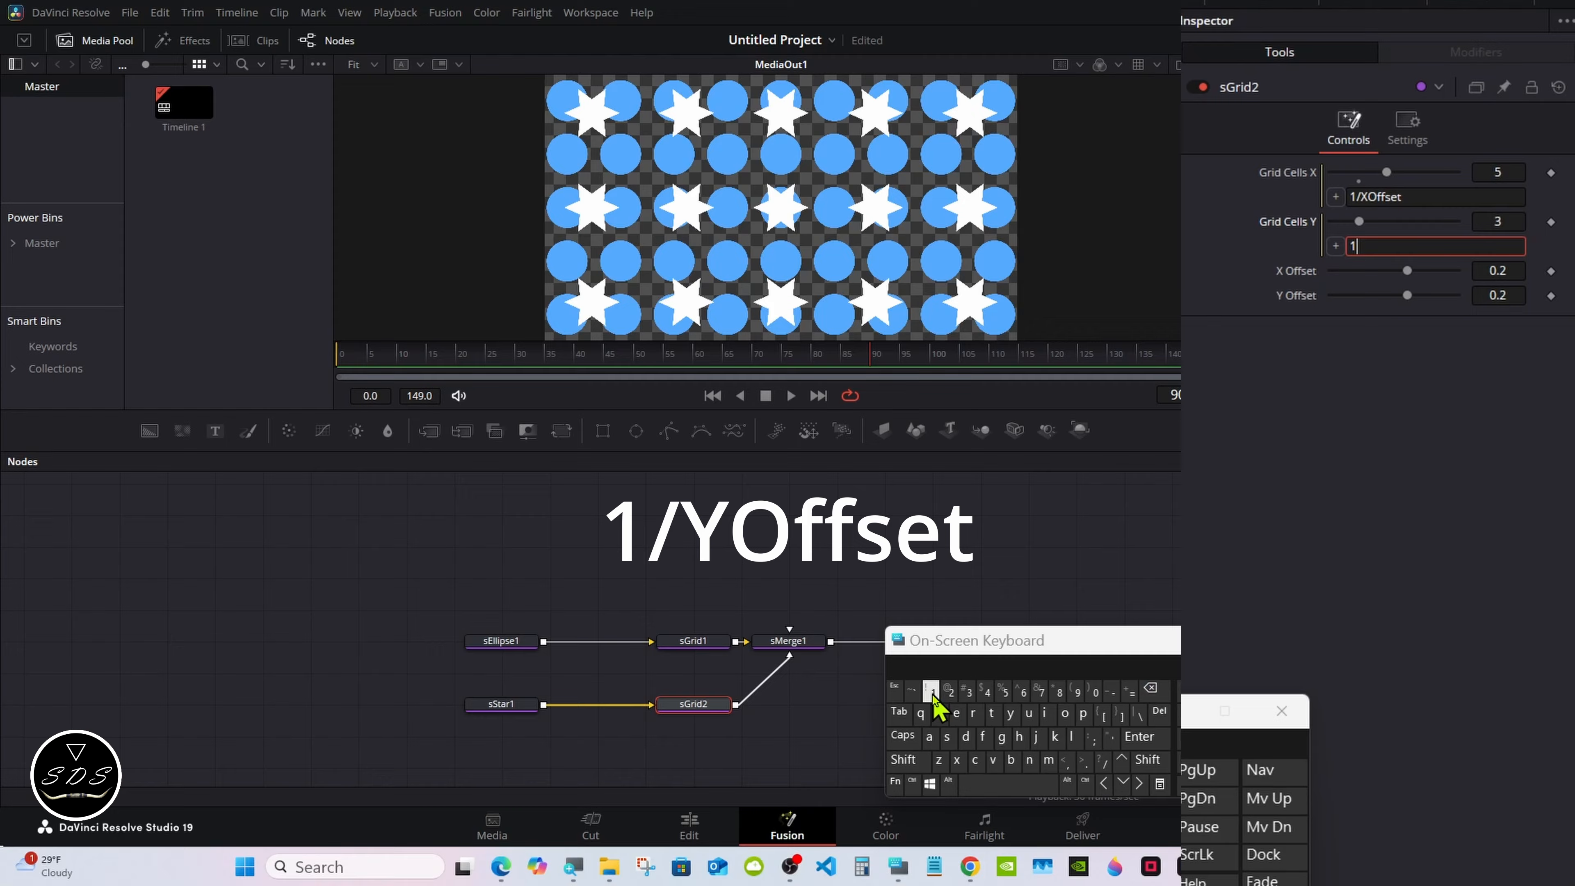
left_click(1103, 762)
left_click(908, 760)
left_click(1010, 713)
left_click(924, 761)
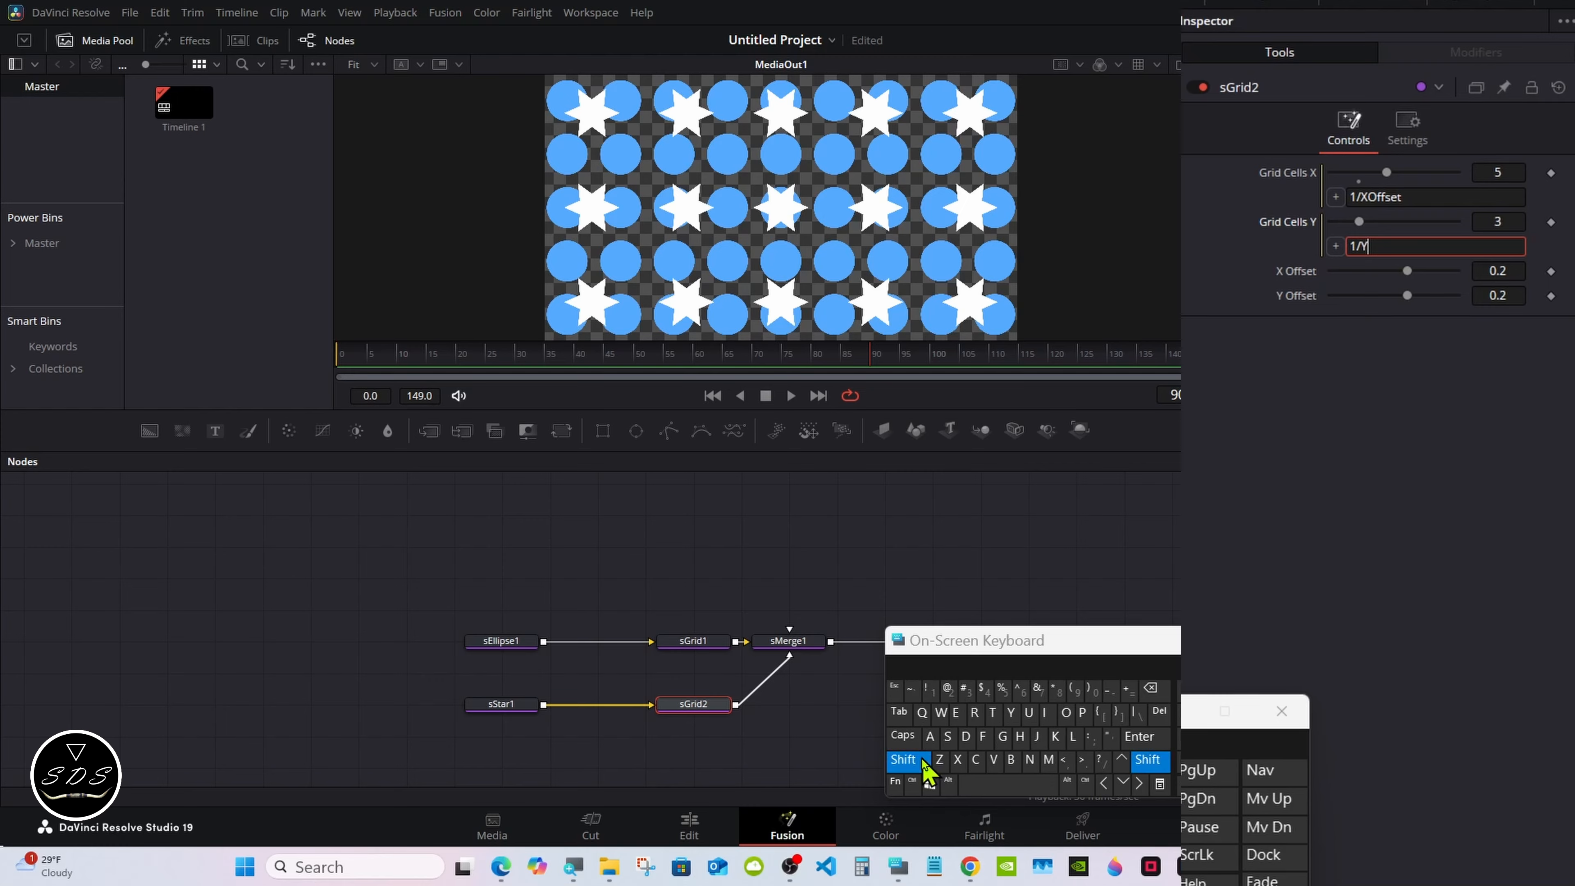
left_click(1066, 712)
left_click(982, 736)
left_click(983, 736)
left_click(947, 736)
left_click(957, 713)
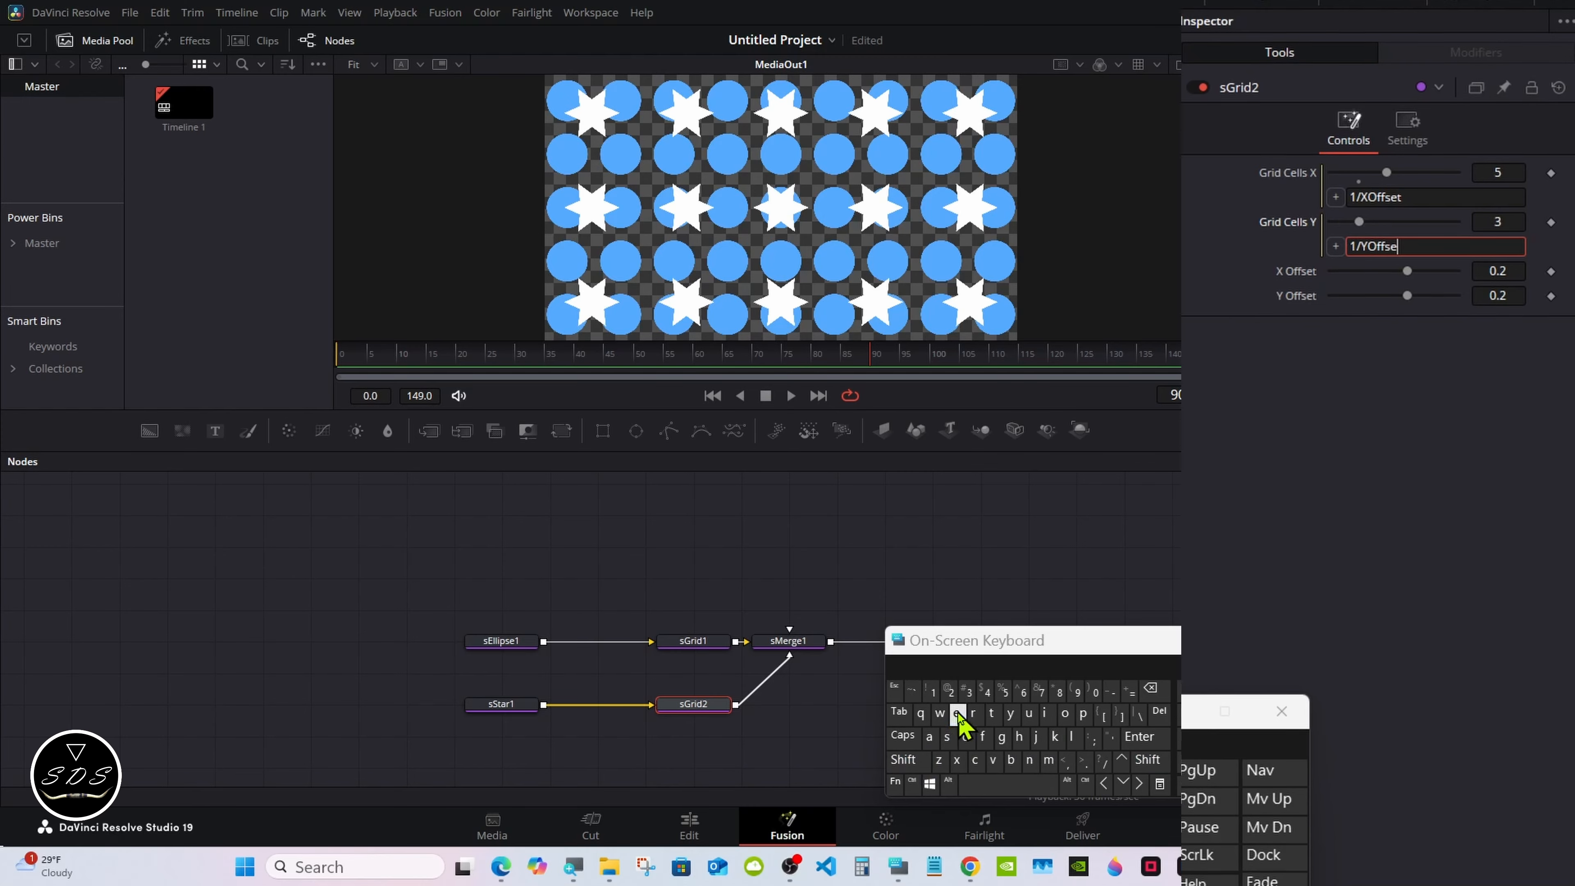
left_click(991, 712)
left_click(1139, 736)
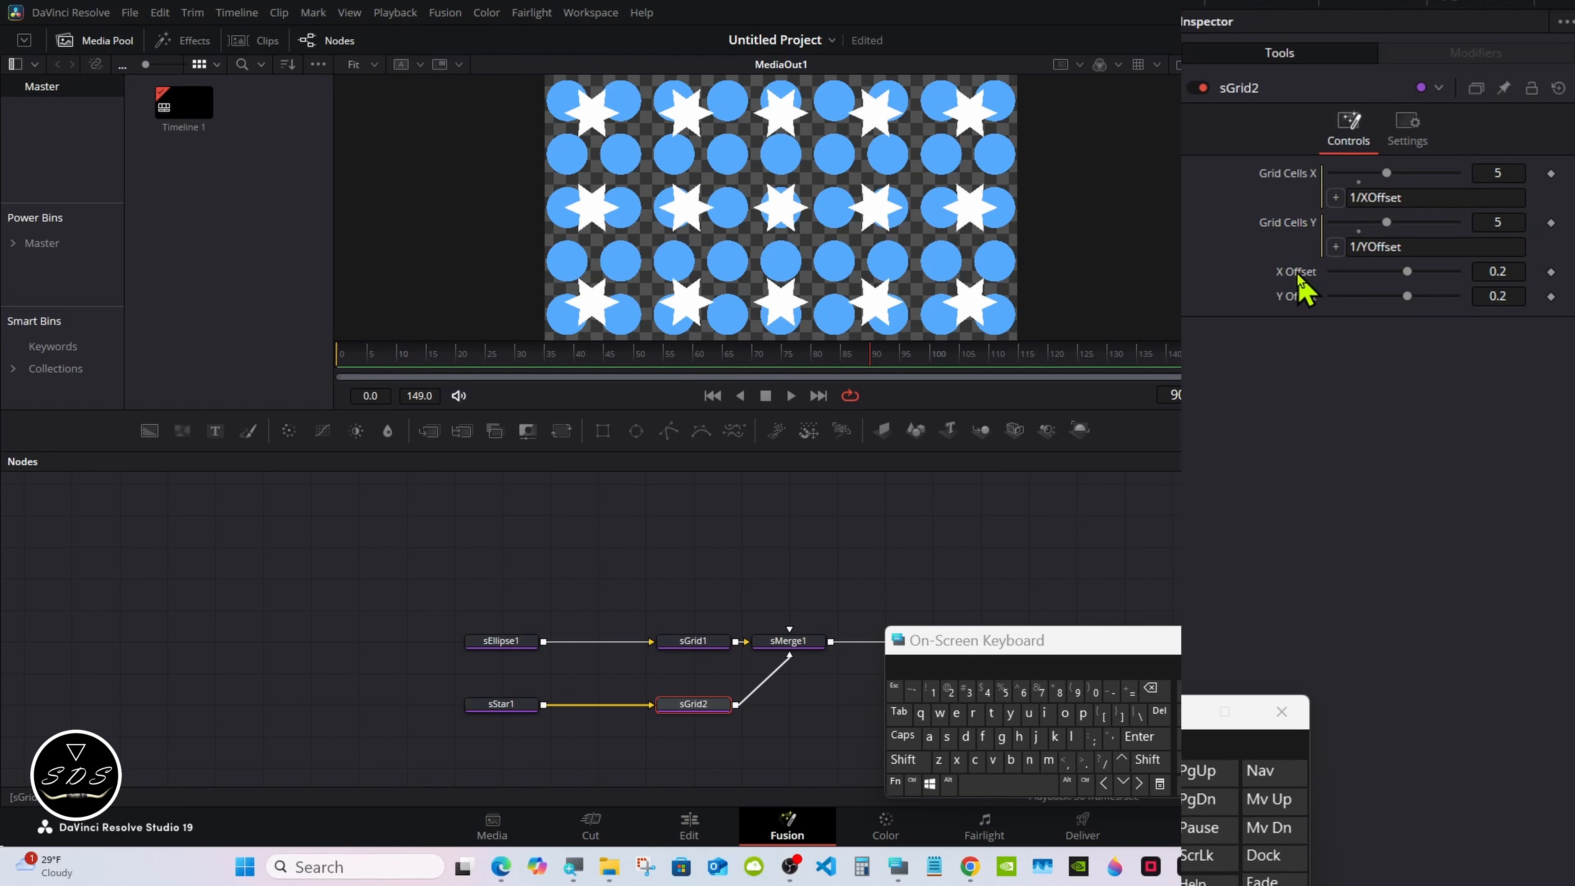
Link sGrid2's X Offset to the star's width with the expression sStar1.Width*1.3
left_click(507, 706)
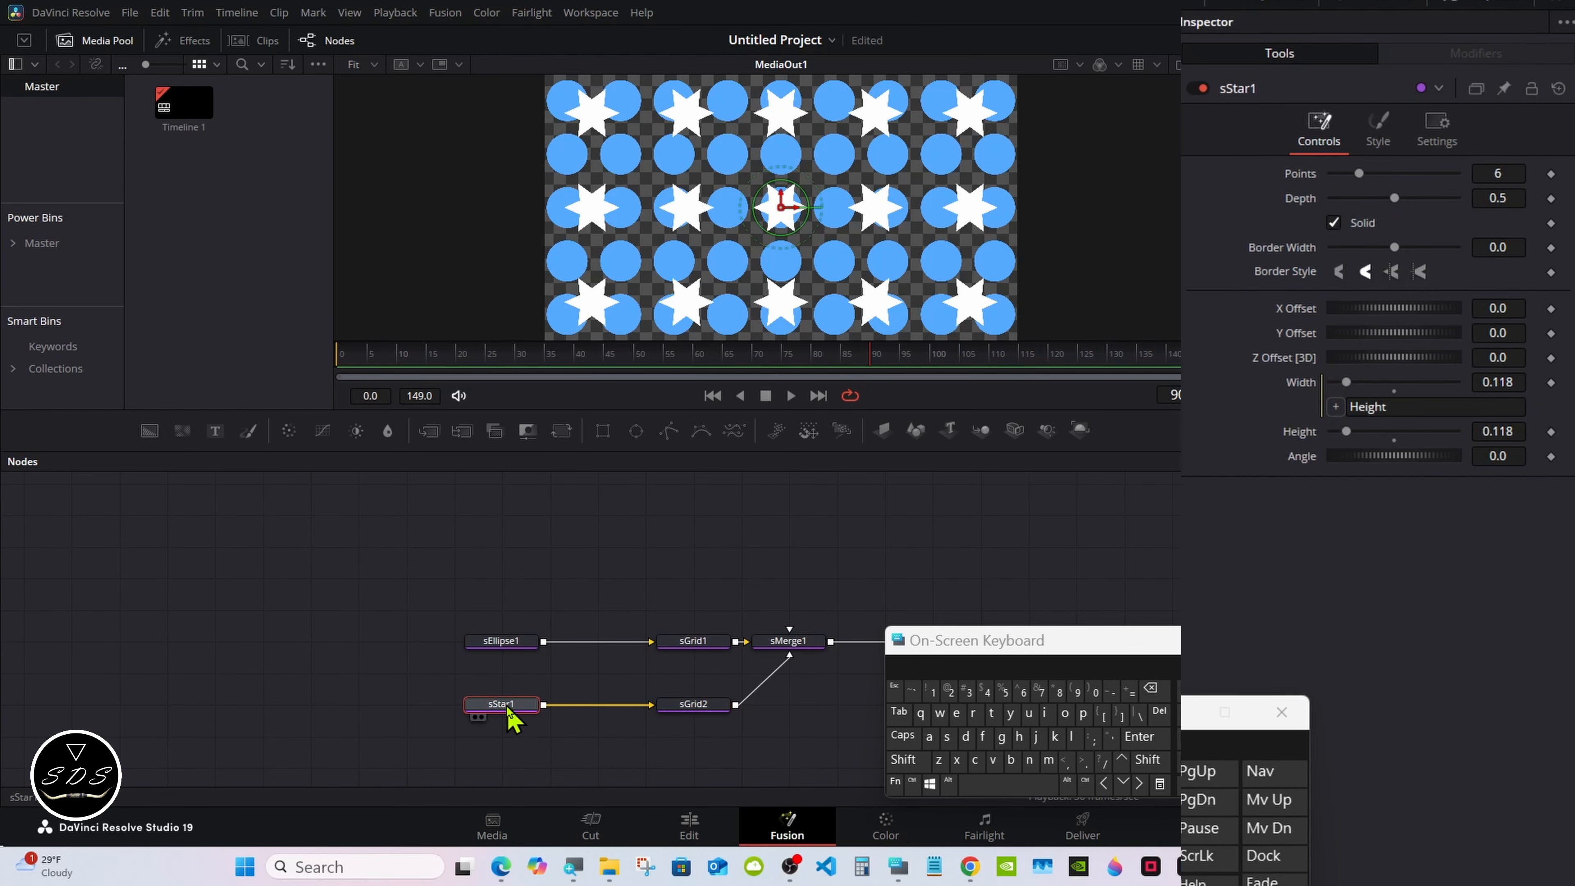
left_click(687, 708)
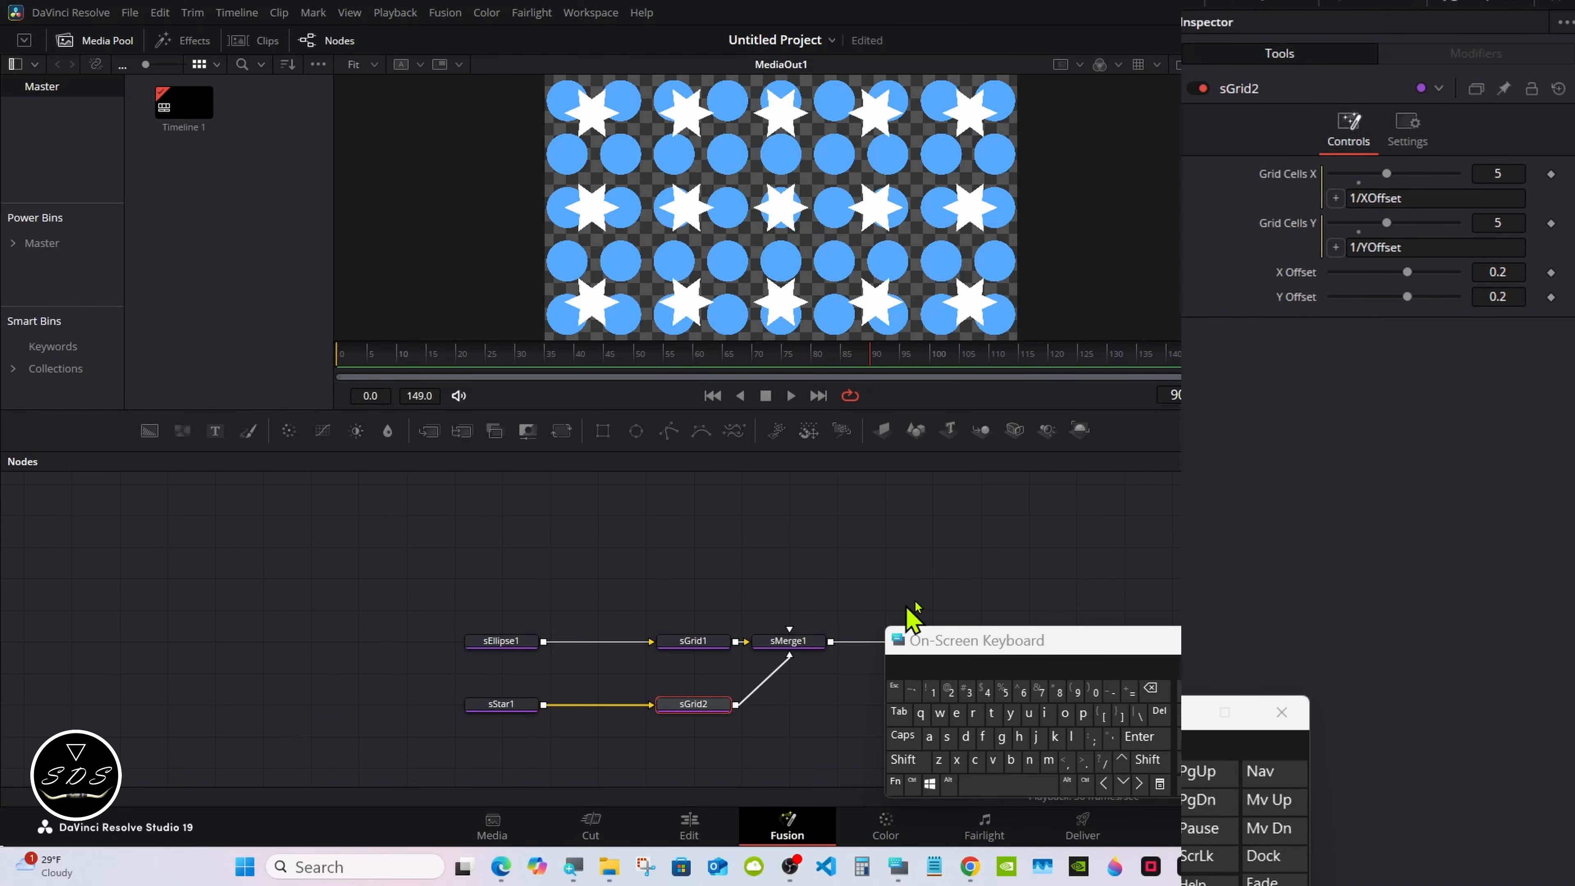
right_click(1295, 273)
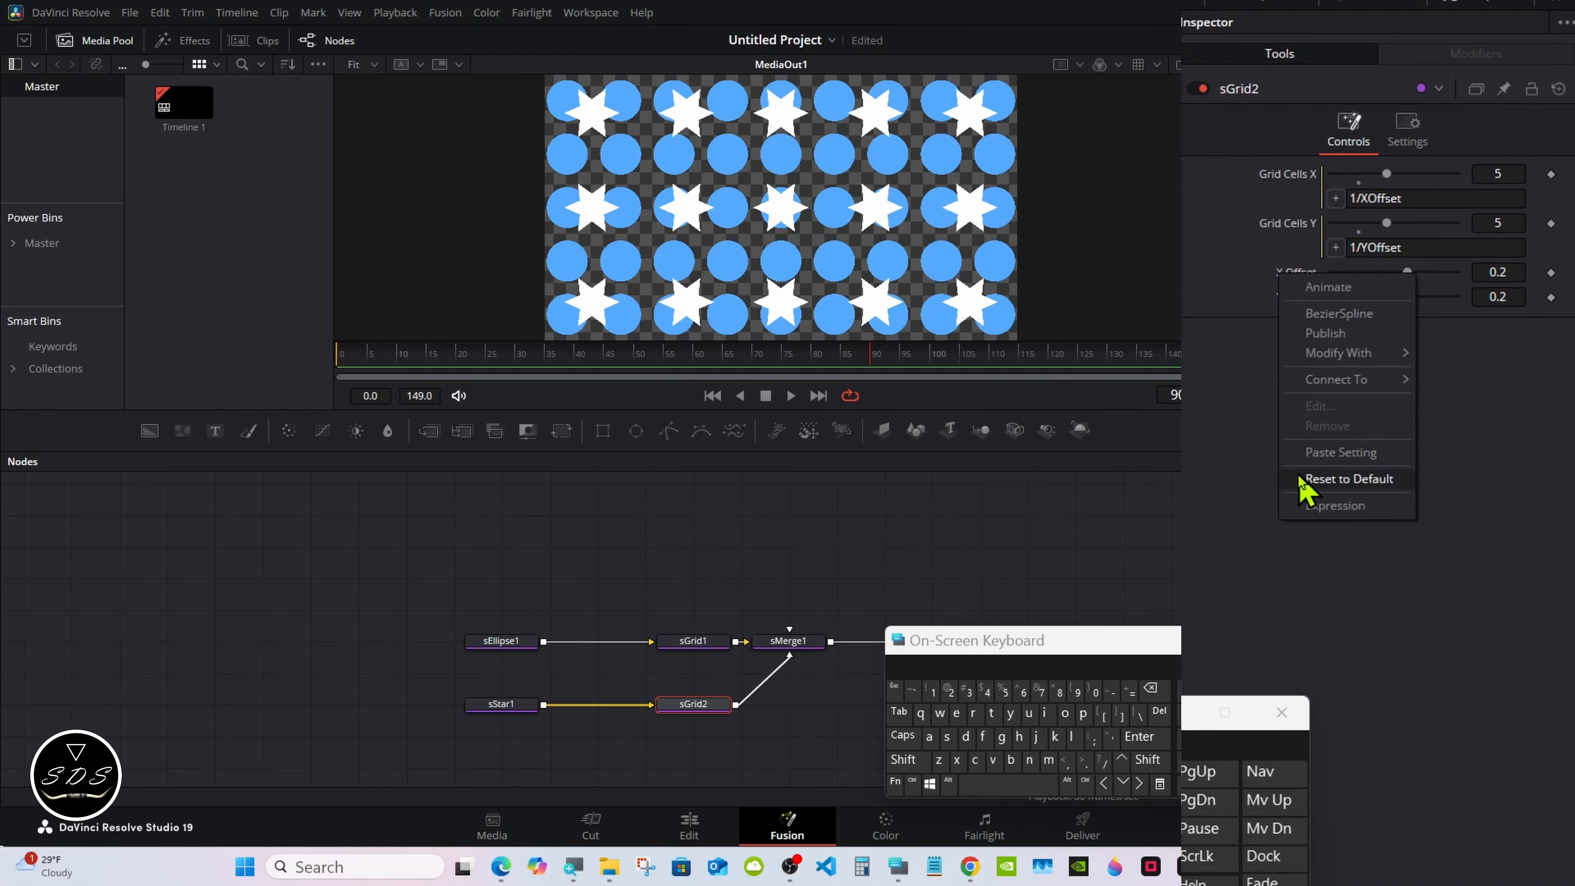
left_click(1308, 507)
left_click(1371, 296)
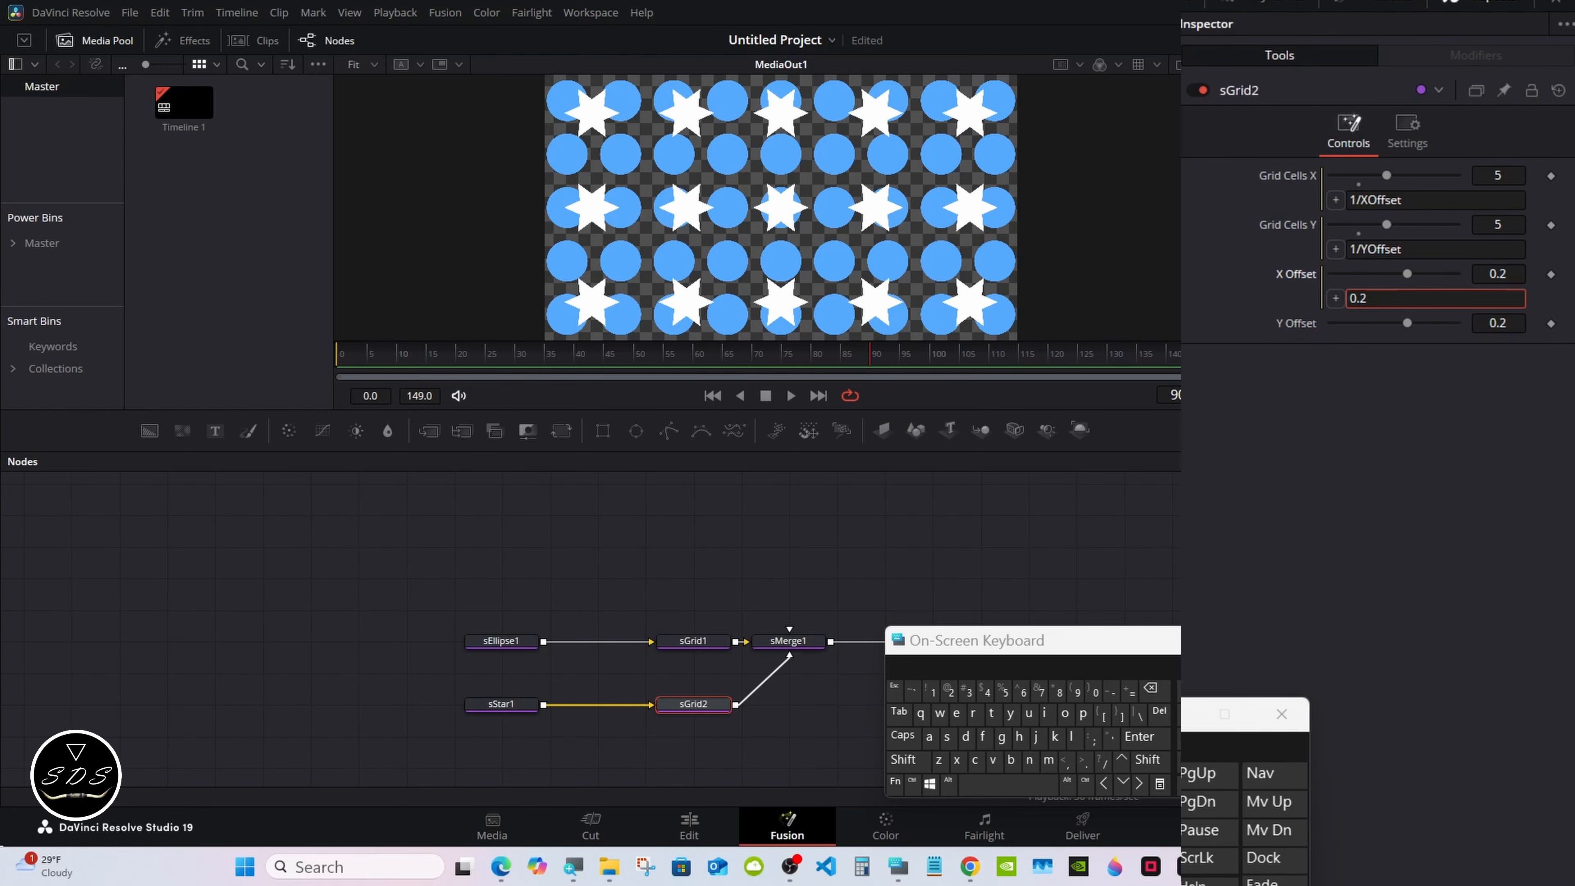
left_click(1151, 689)
left_click(947, 736)
left_click(902, 759)
left_click(947, 736)
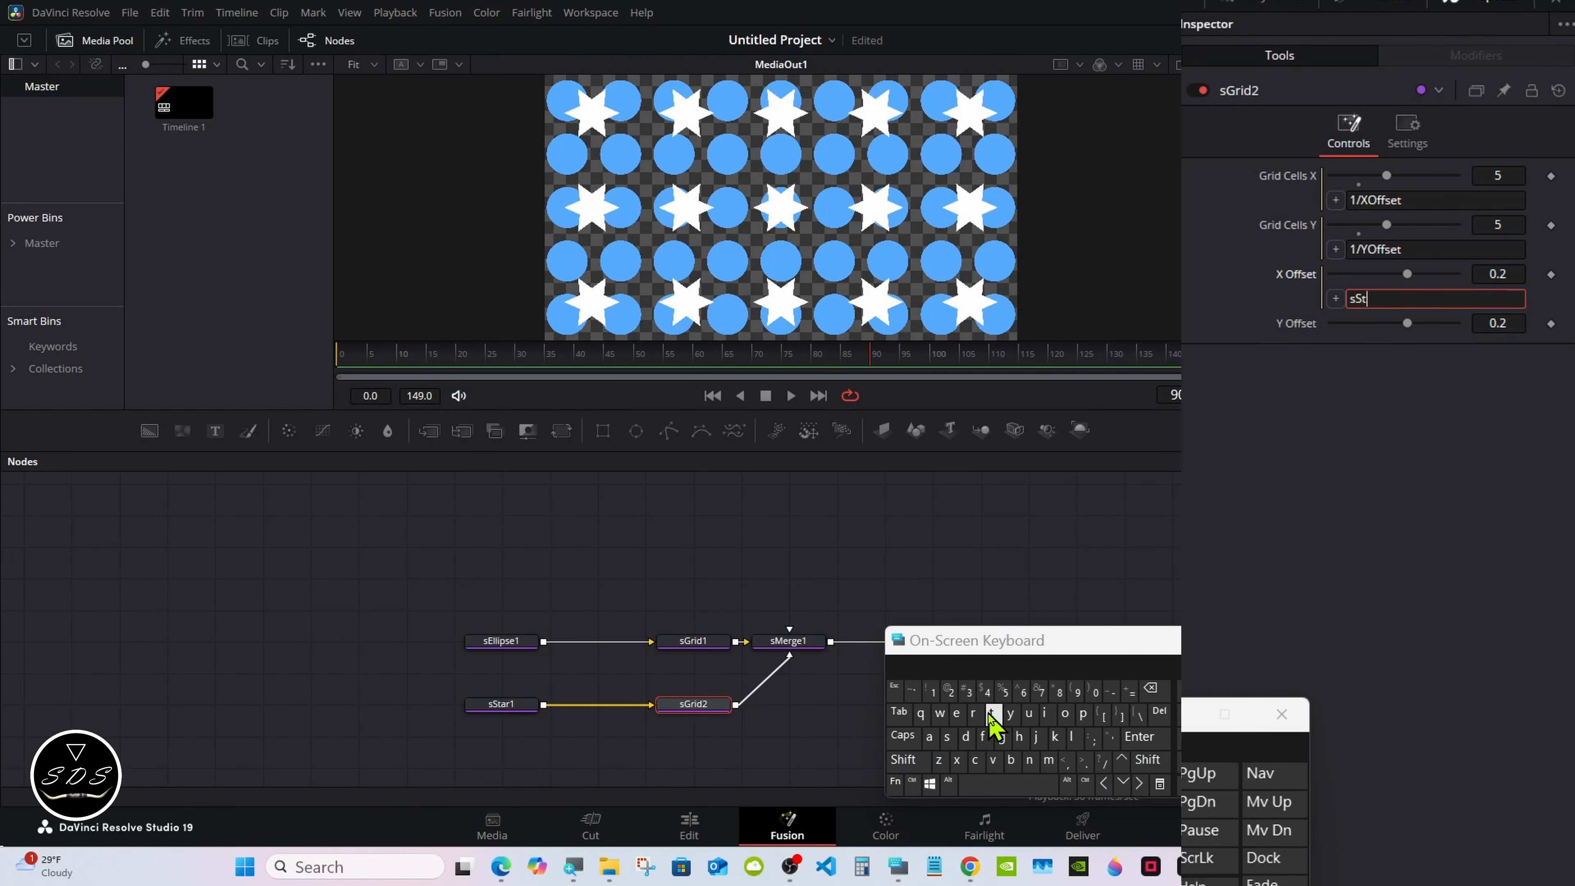
left_click(991, 713)
left_click(929, 736)
left_click(973, 713)
left_click(932, 689)
left_click(1083, 759)
left_click(903, 759)
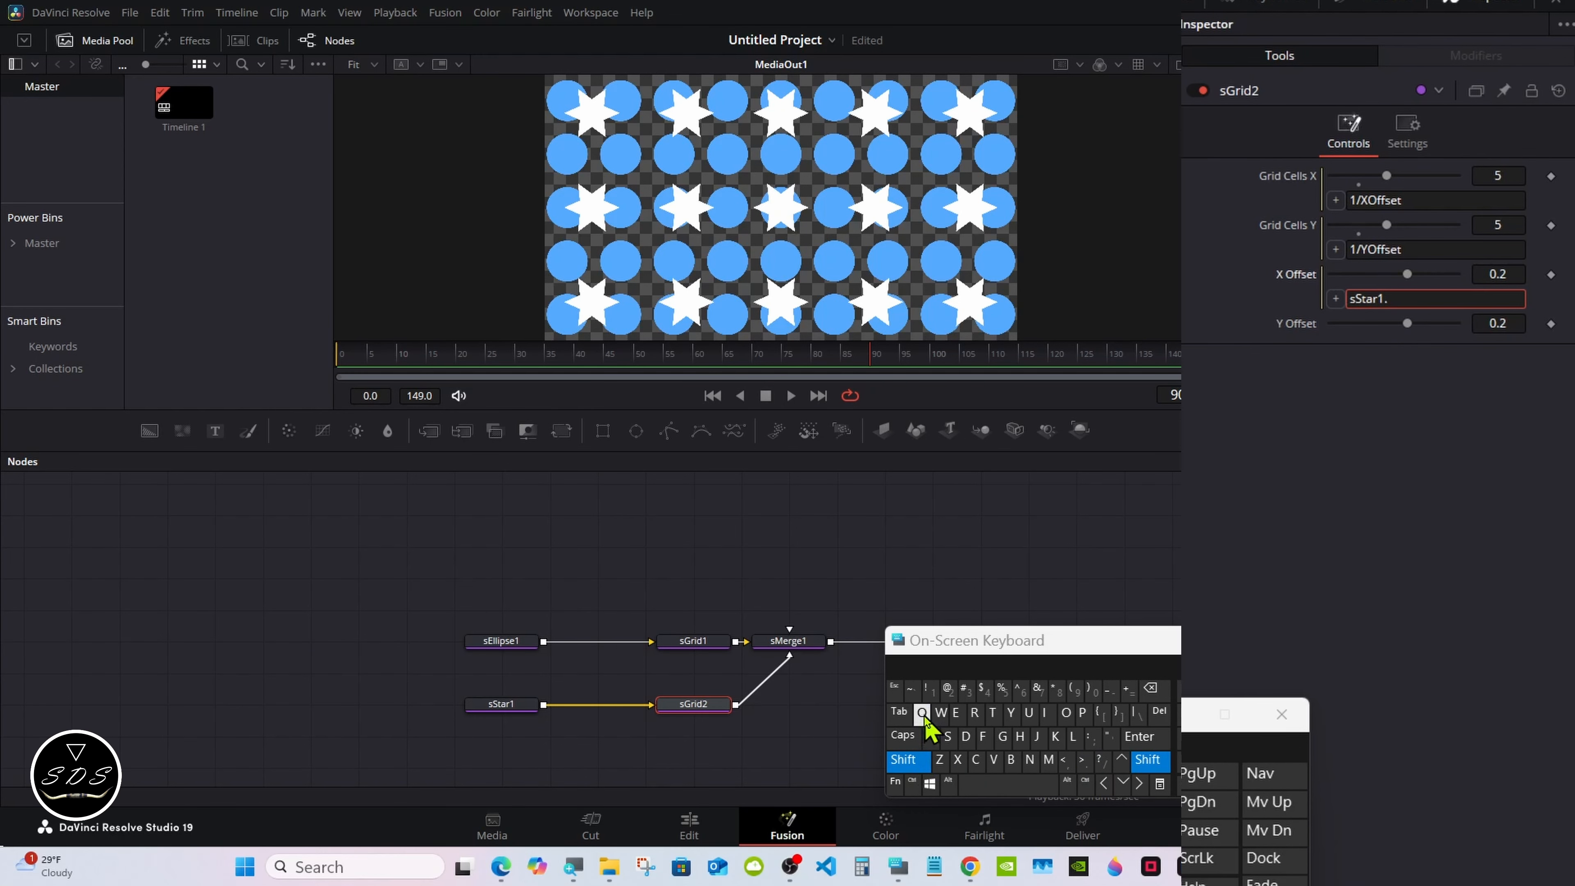
left_click(939, 713)
left_click(1045, 713)
left_click(965, 736)
left_click(991, 713)
left_click(1019, 736)
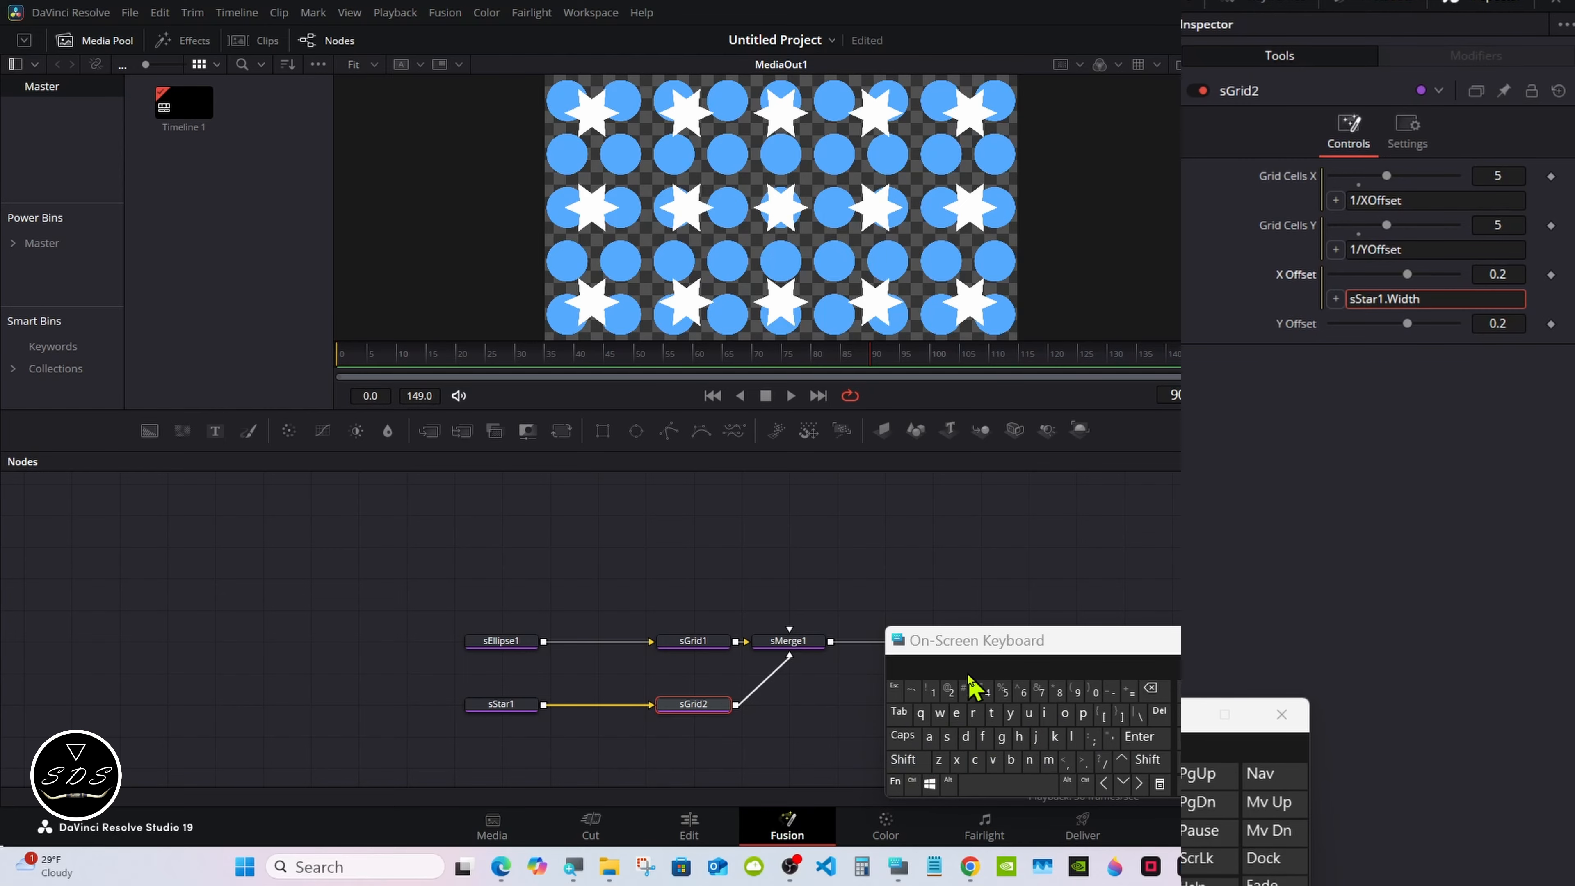
left_click(902, 759)
left_click(1060, 690)
left_click(932, 688)
left_click(1084, 759)
left_click(969, 690)
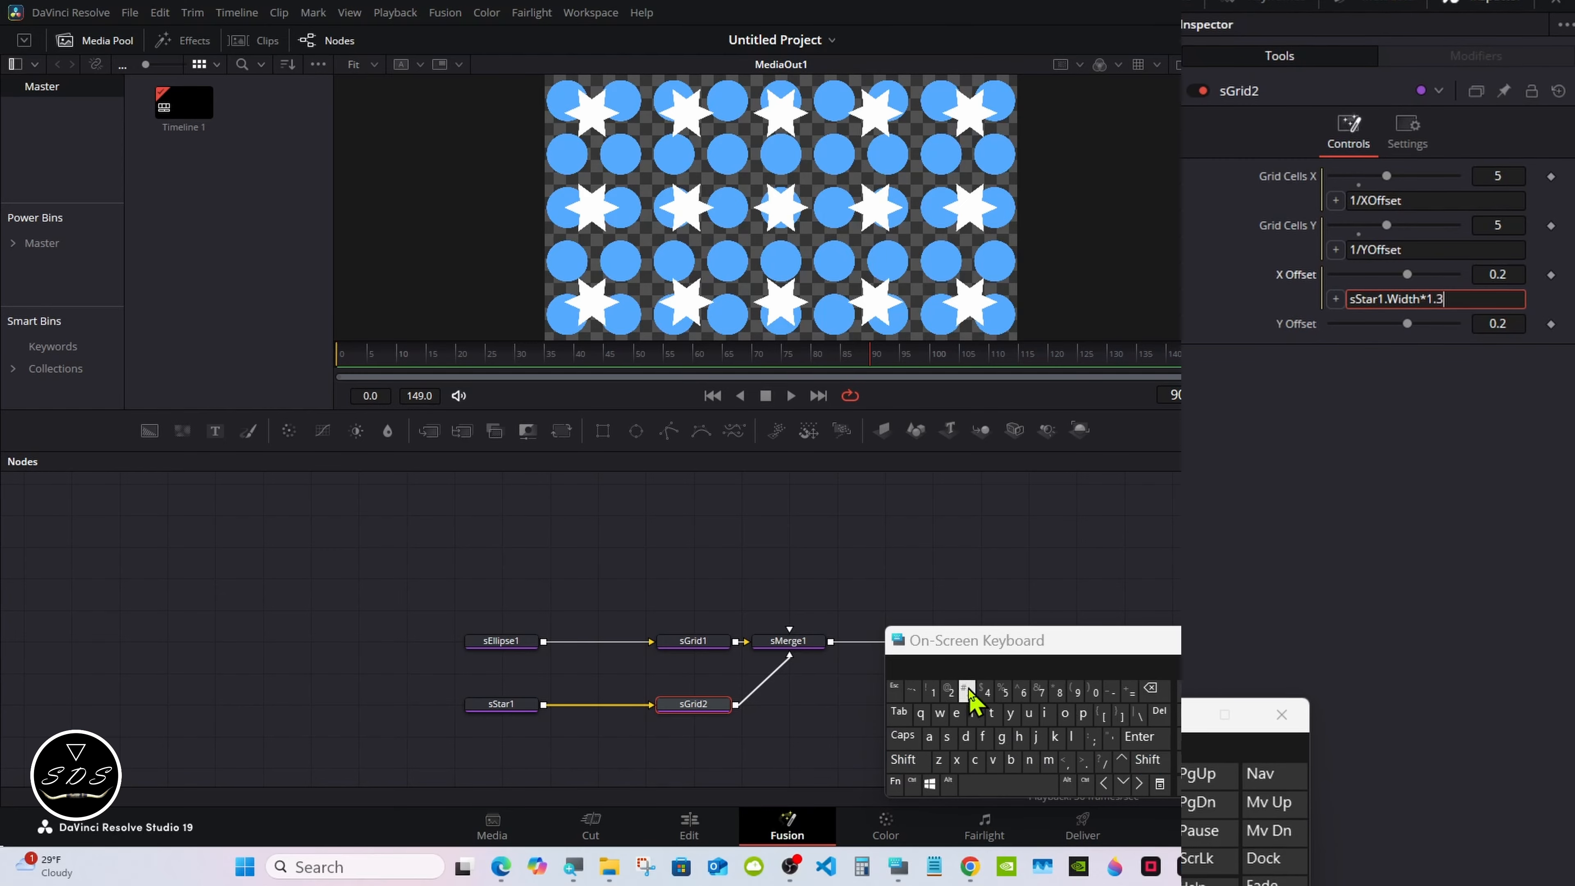
left_click(1139, 736)
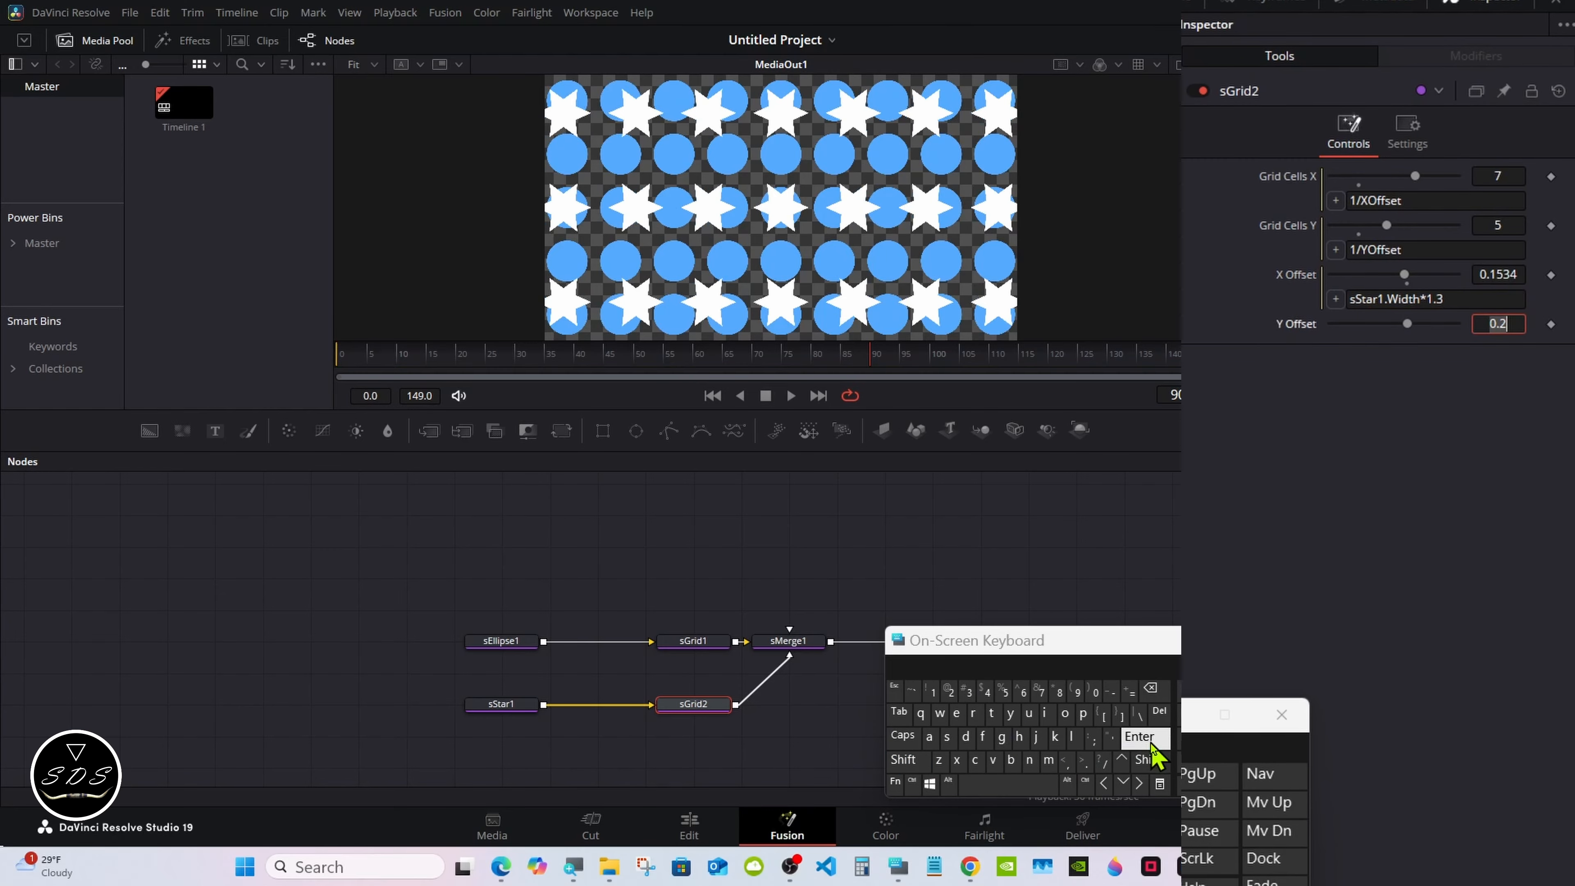
Link sGrid2's Y Offset to the star's height with the expression sStar1.Height*1.3
right_click(1303, 324)
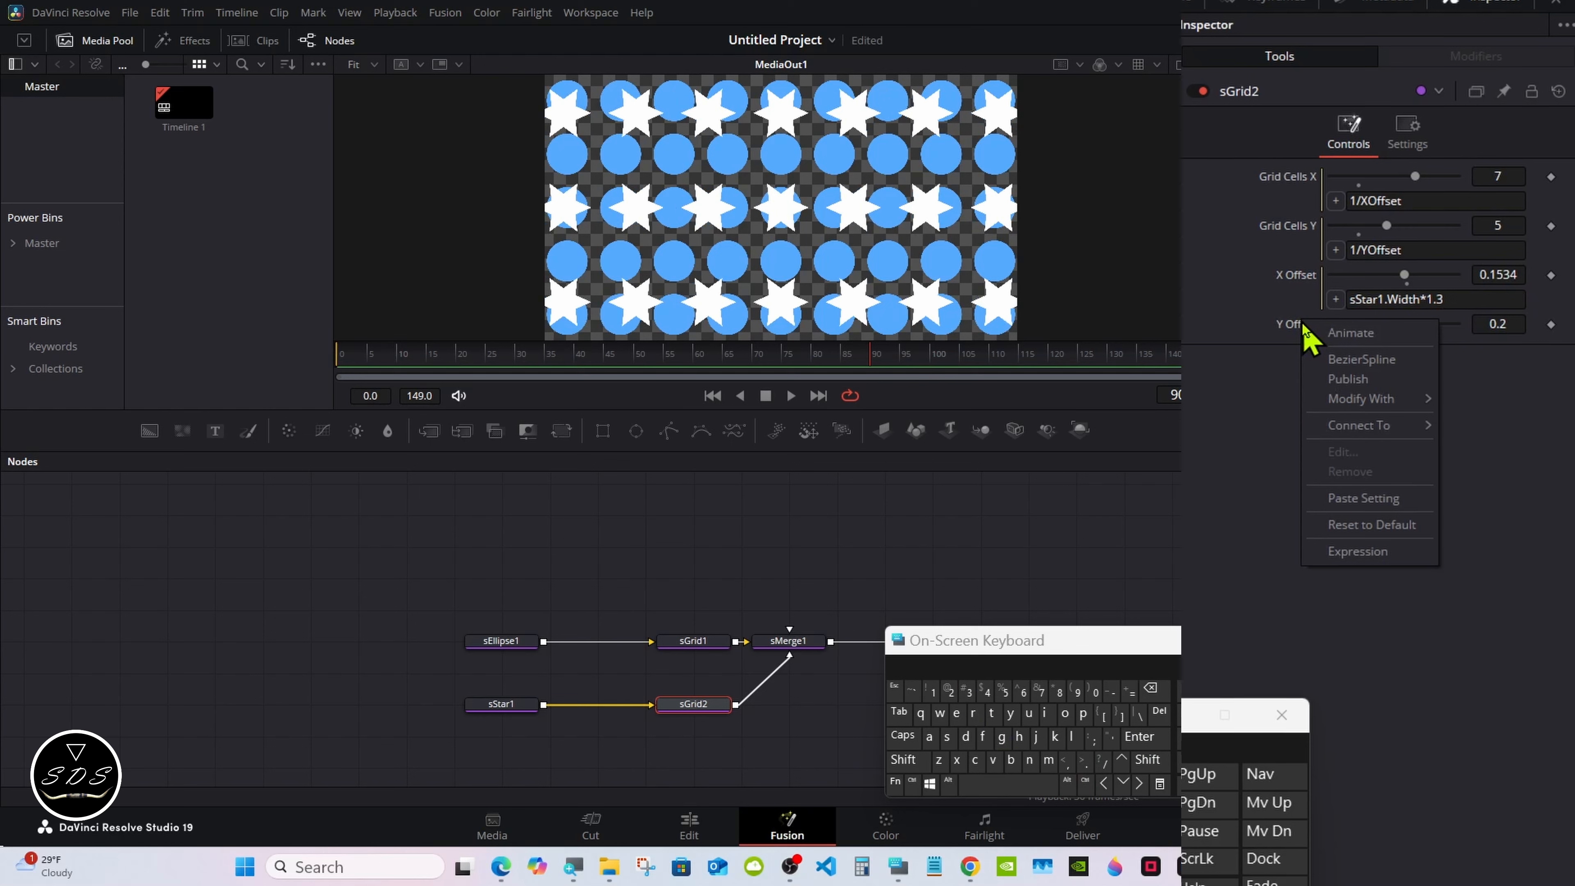
left_click(1348, 551)
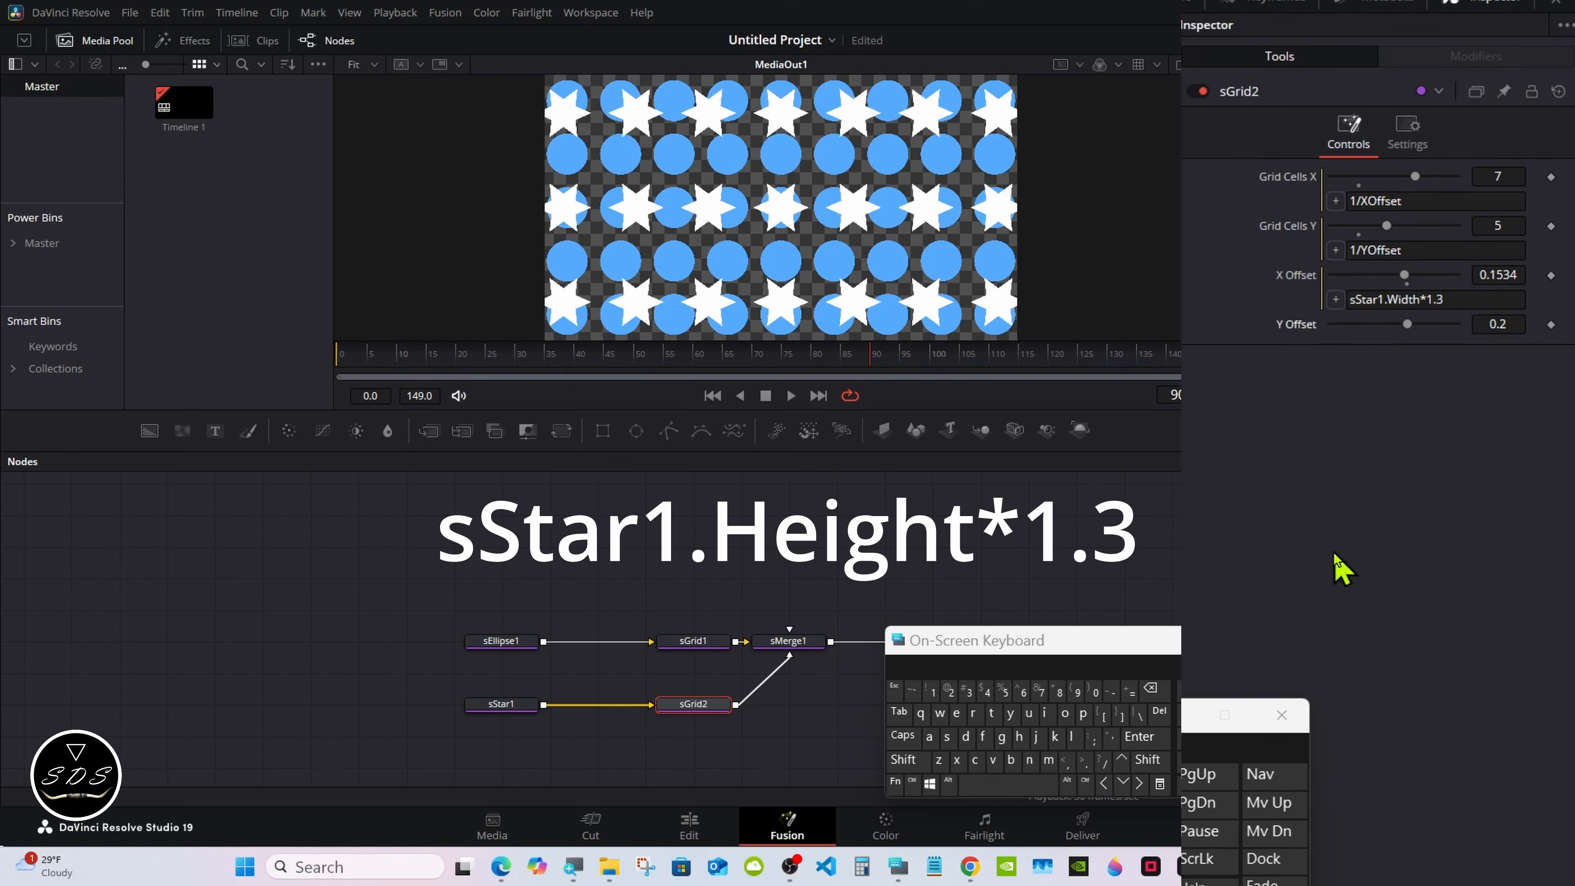
left_click(1379, 349)
left_click(1149, 687)
left_click(1150, 687)
left_click(1150, 687)
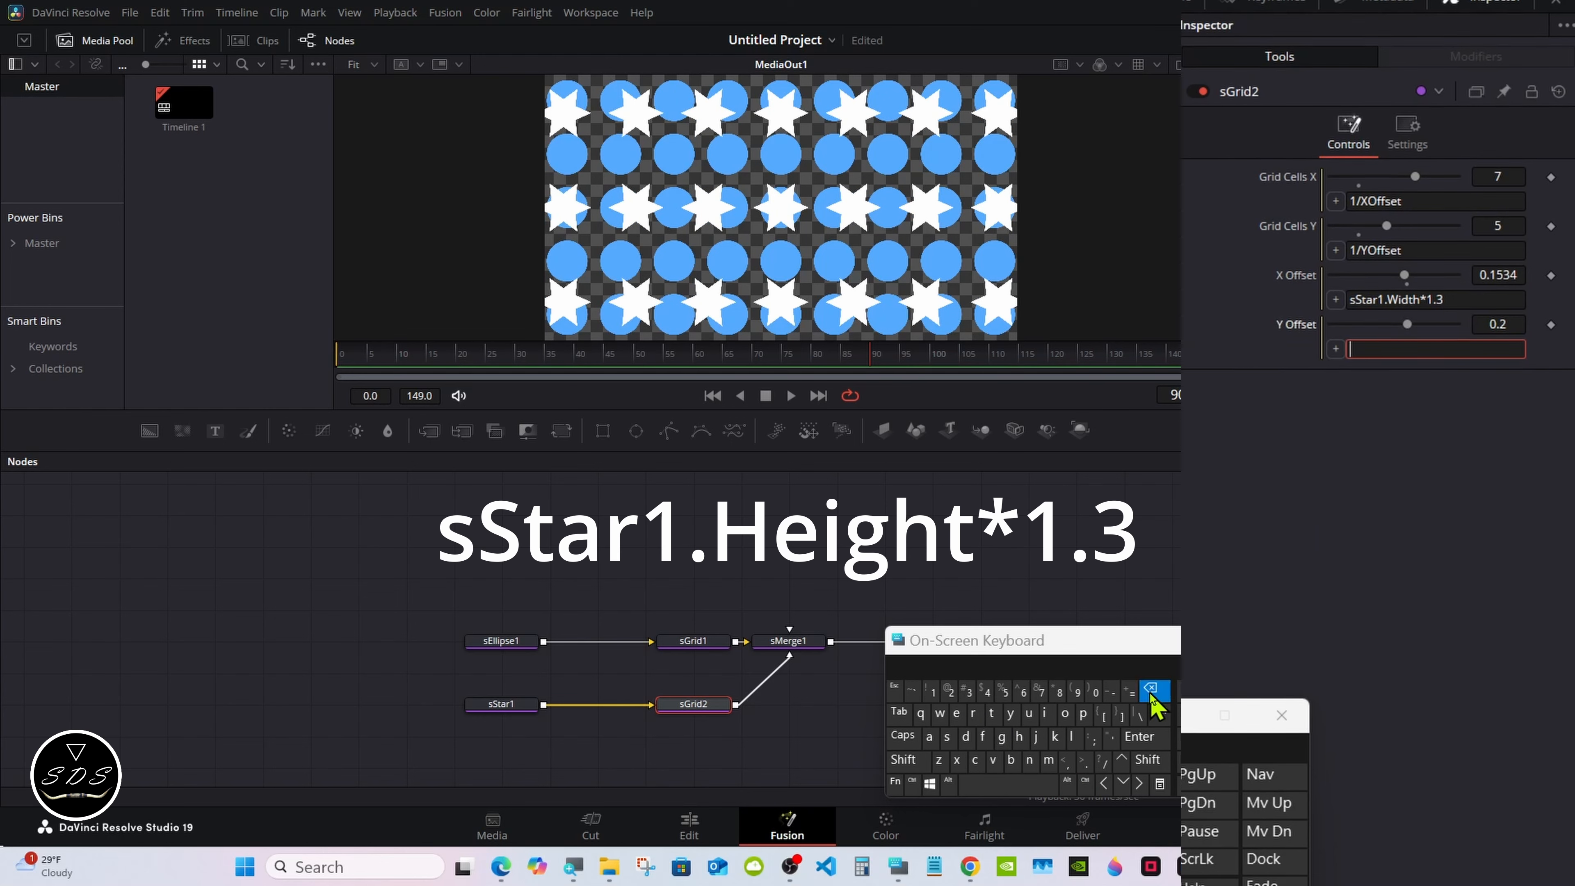
left_click(947, 736)
left_click(911, 759)
left_click(948, 739)
left_click(989, 715)
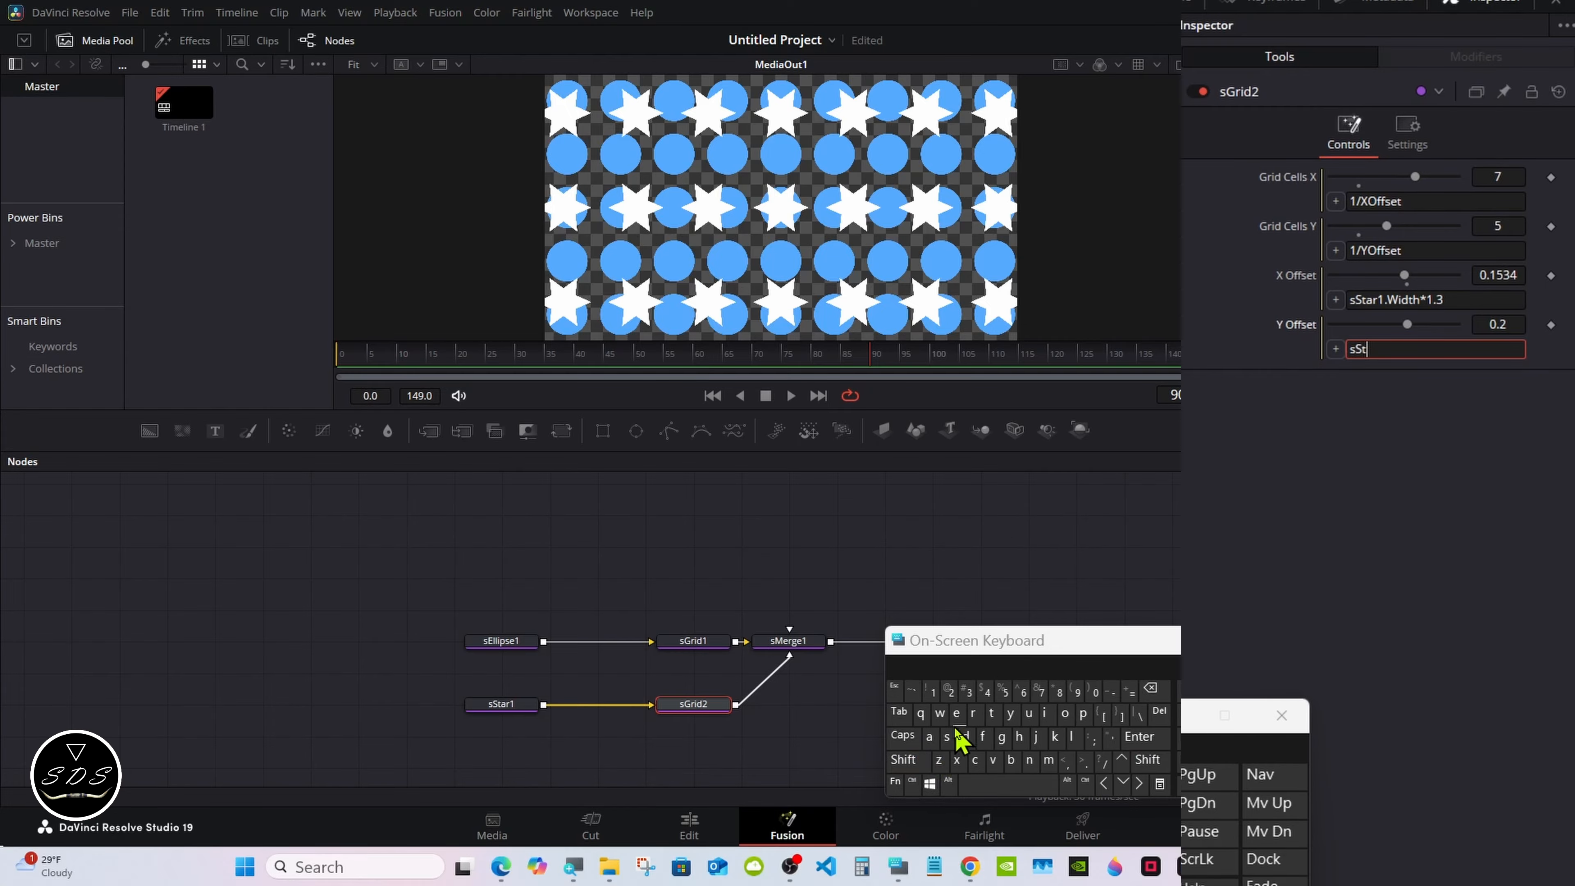
left_click(931, 738)
left_click(975, 717)
left_click(917, 758)
left_click(931, 689)
left_click(1081, 759)
left_click(911, 759)
left_click(1020, 736)
left_click(955, 712)
left_click(1044, 712)
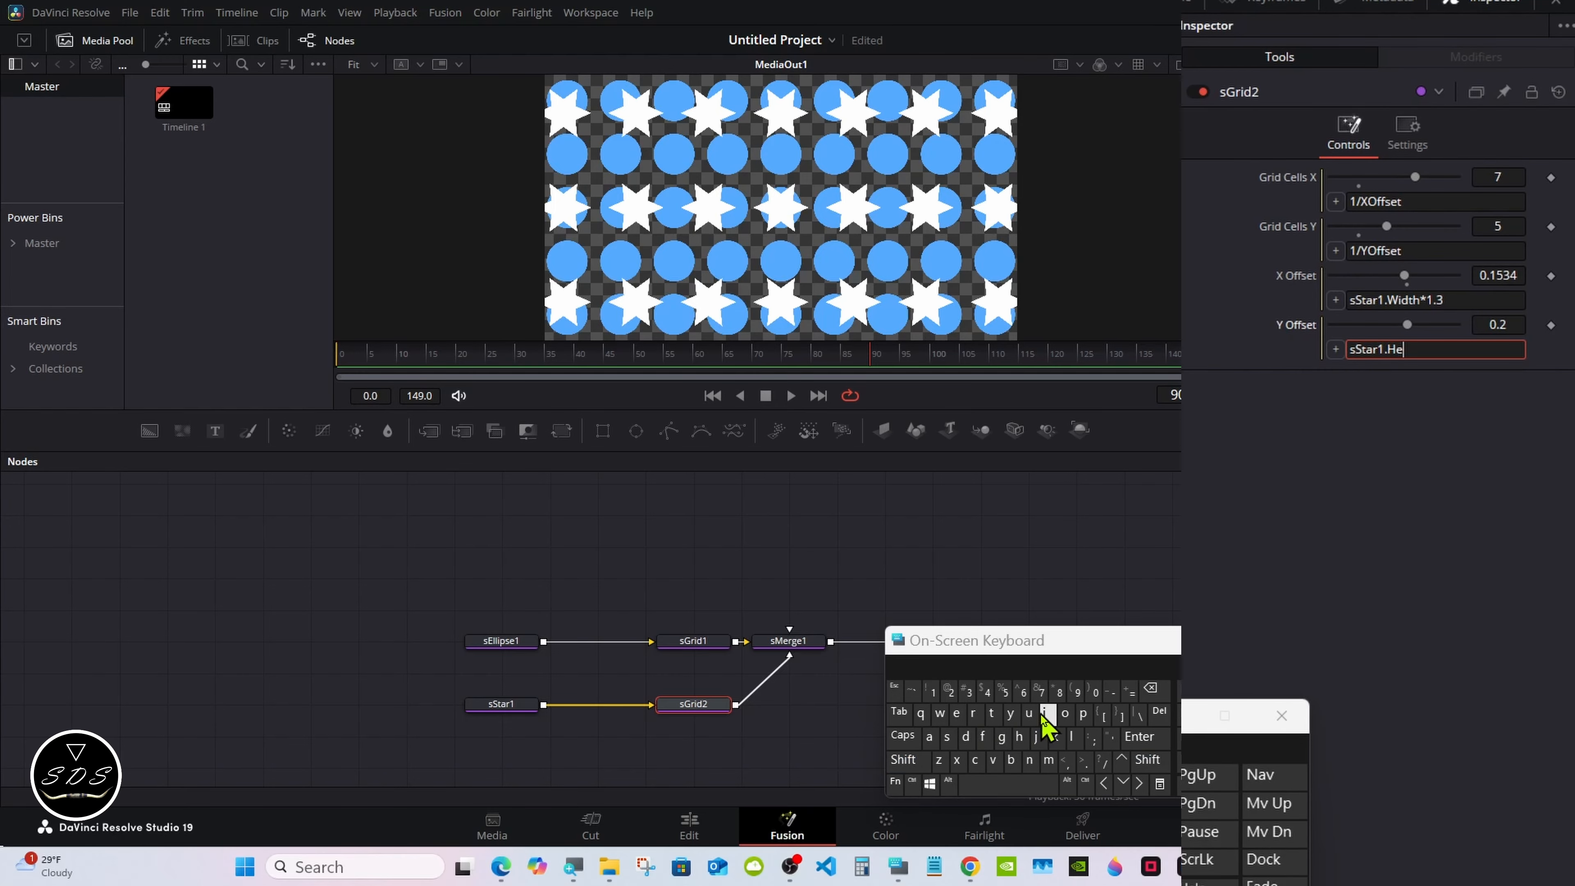
left_click(1001, 736)
left_click(1019, 736)
left_click(991, 712)
left_click(902, 759)
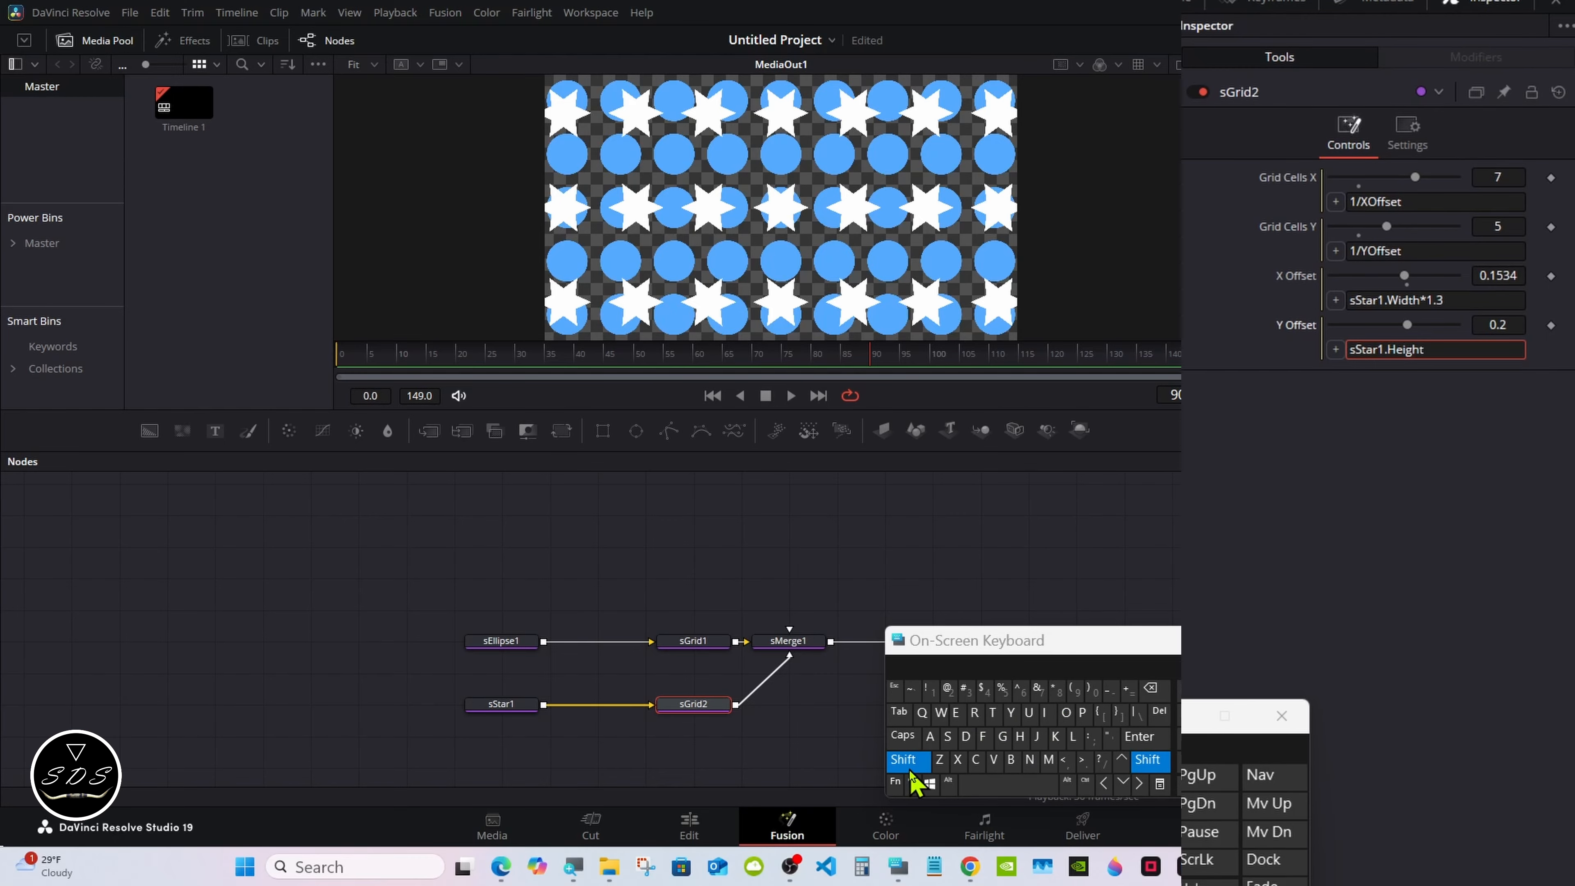
left_click(1059, 689)
left_click(931, 688)
left_click(1085, 760)
left_click(968, 690)
left_click(1138, 736)
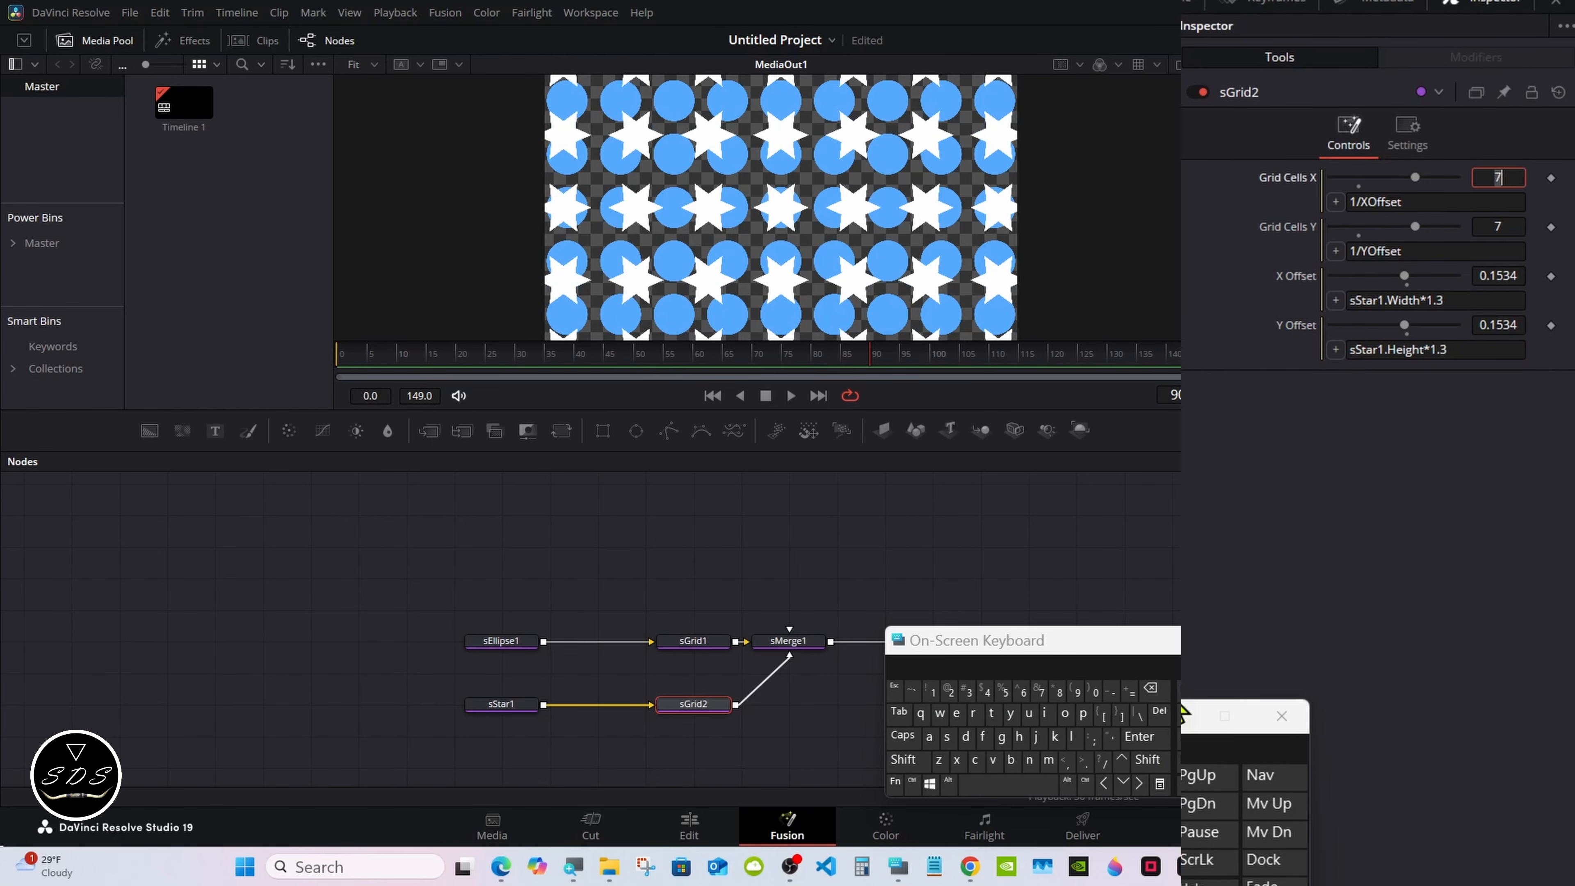
Hide the On-Screen Keyboard and reduce sStar1's Height to 0.055
left_click(493, 705)
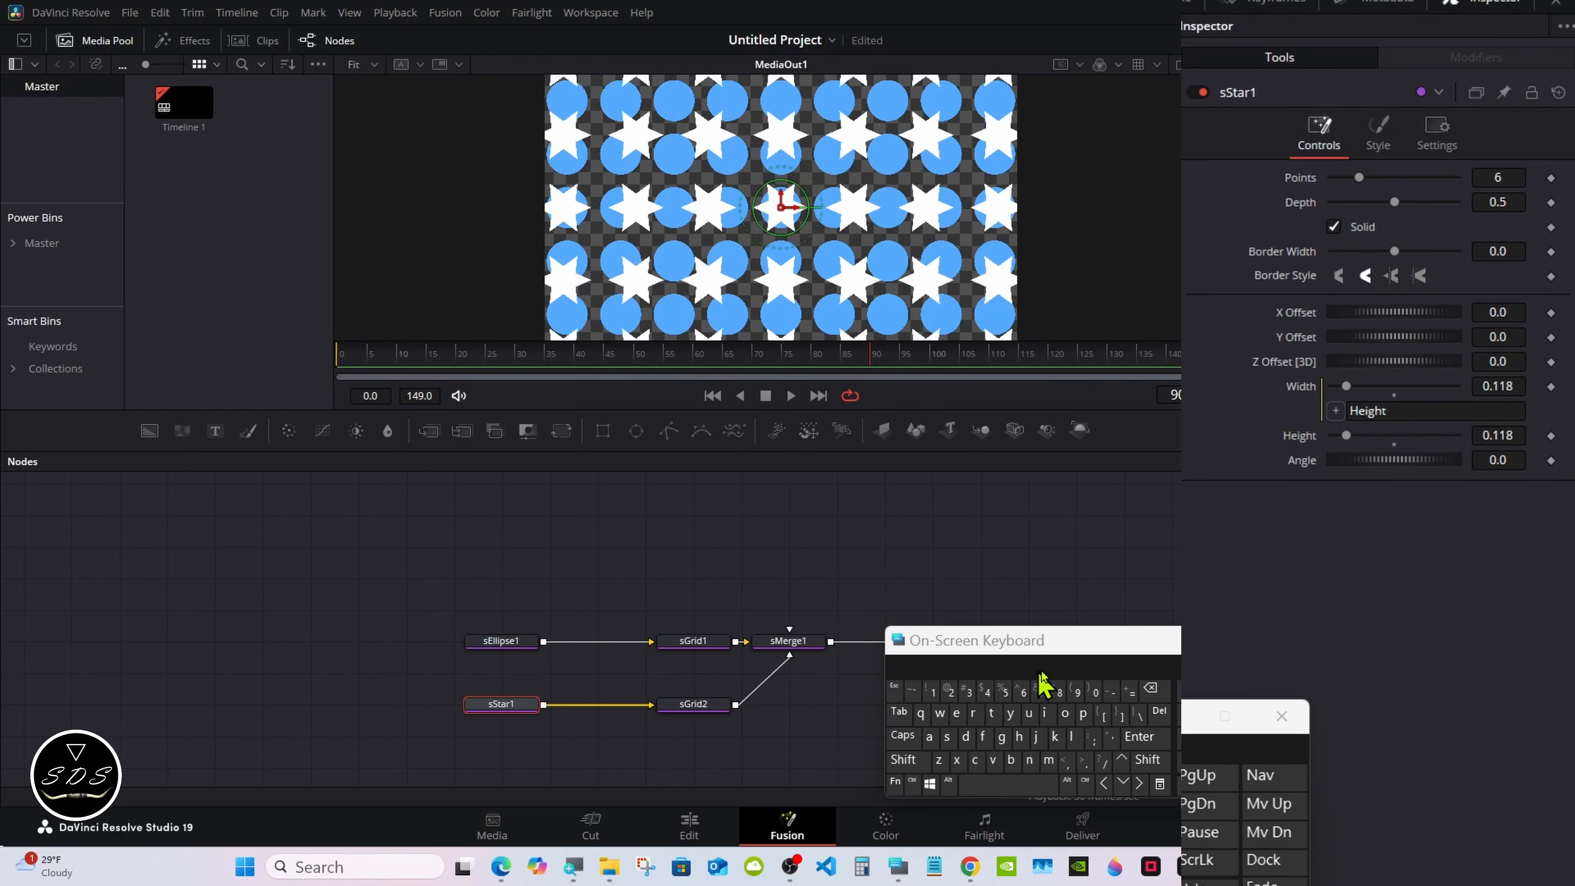
left_click(1186, 716)
mouse_move(1341, 434)
left_mouse_down()
mouse_move(1325, 436)
mouse_move(1338, 437)
left_mouse_up()
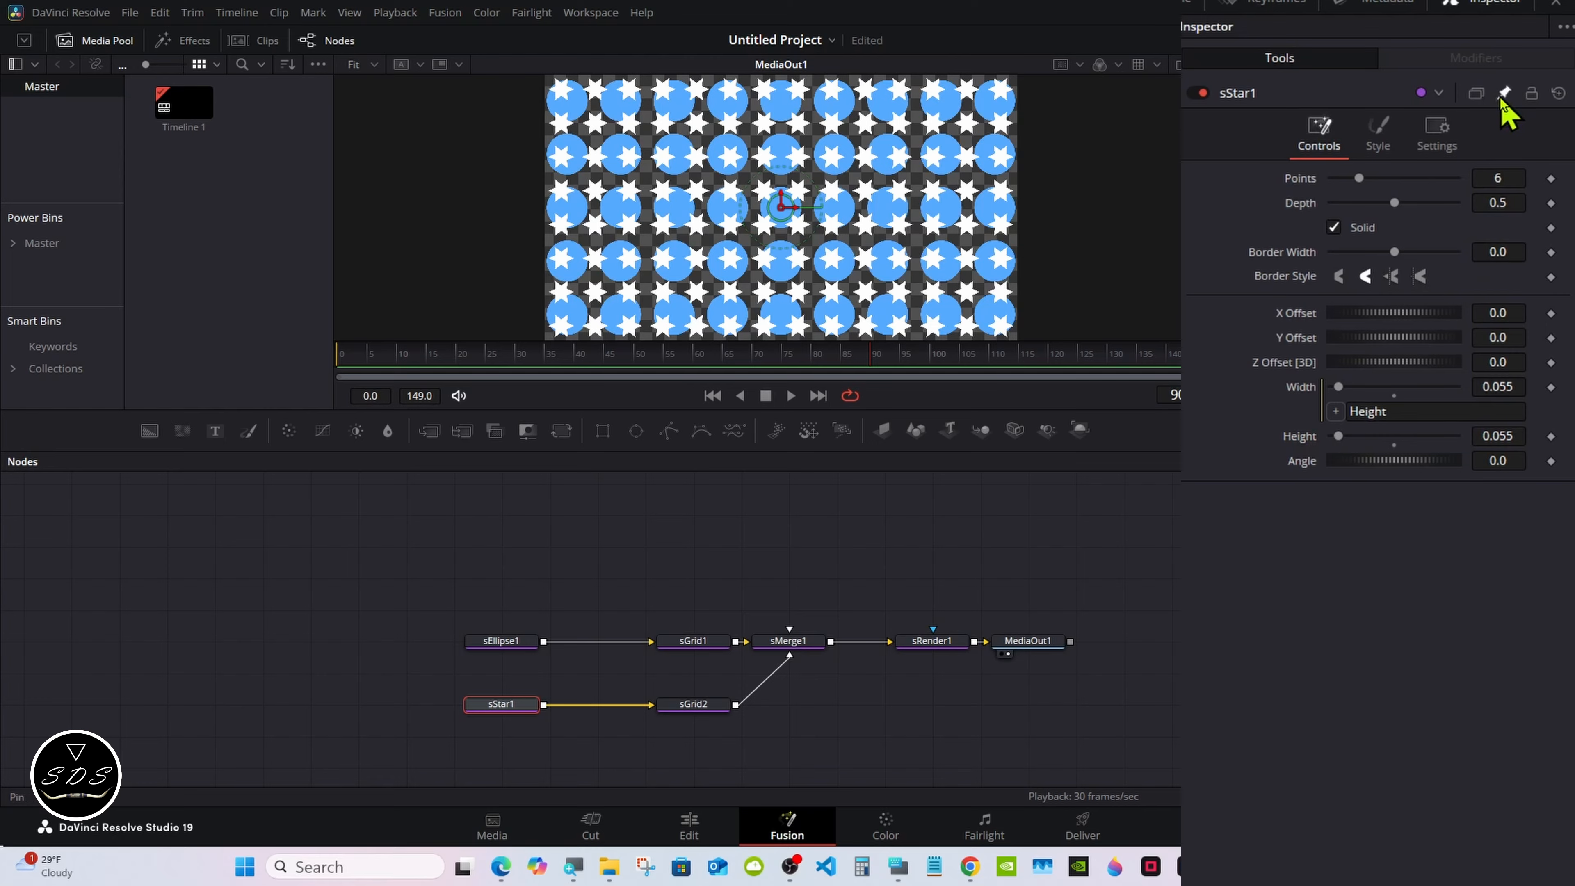
Link sStar1's Height to the ellipse's height with the expression sEllipse1.Height
left_click(516, 645)
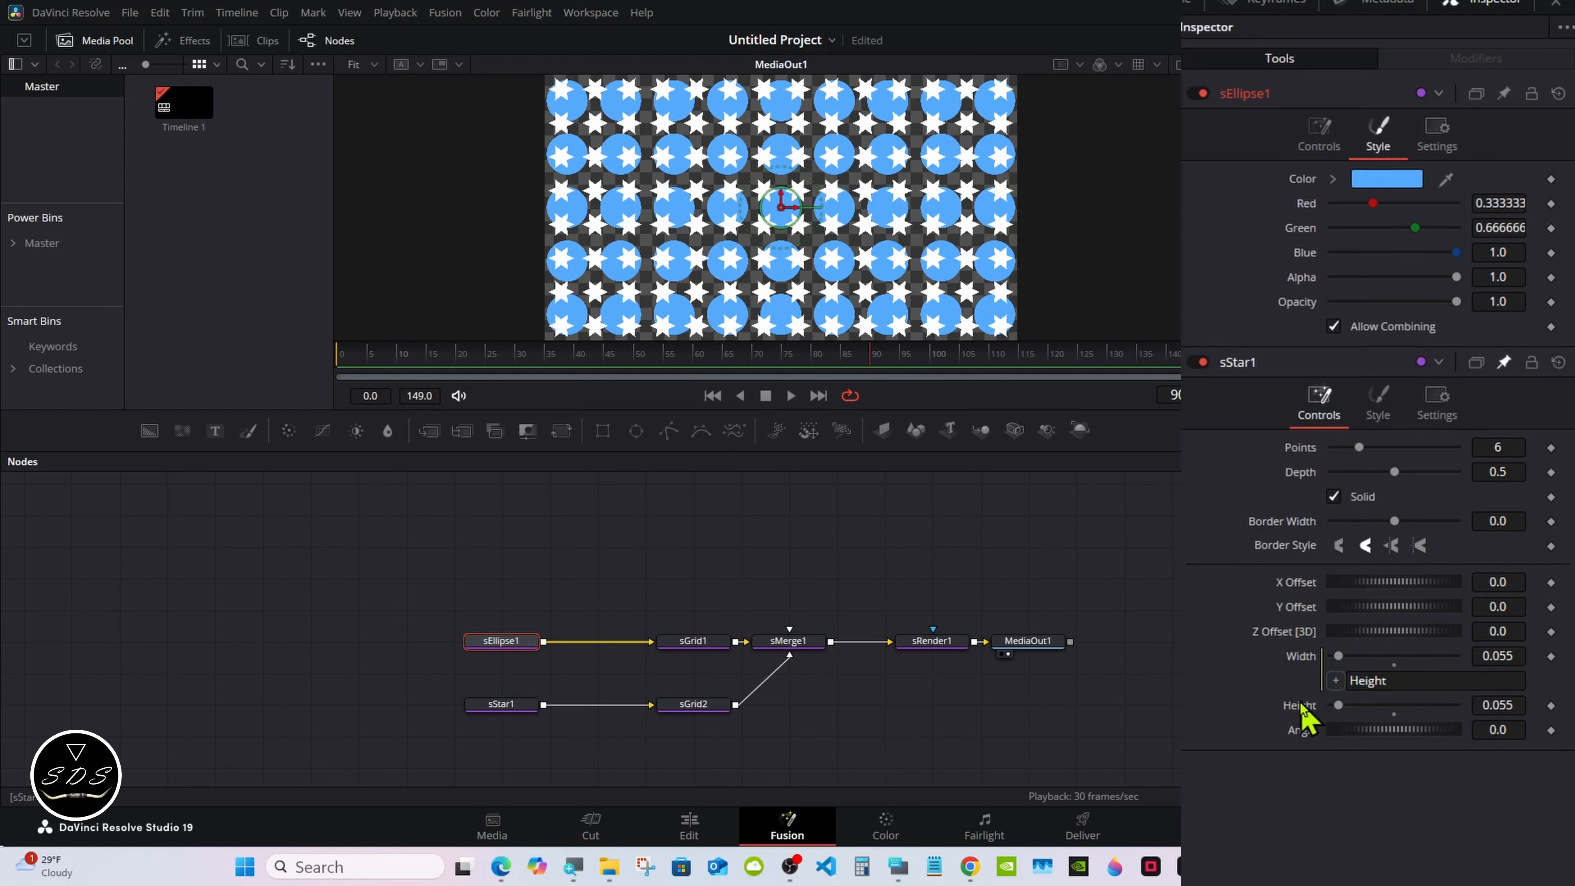
left_click(1318, 147)
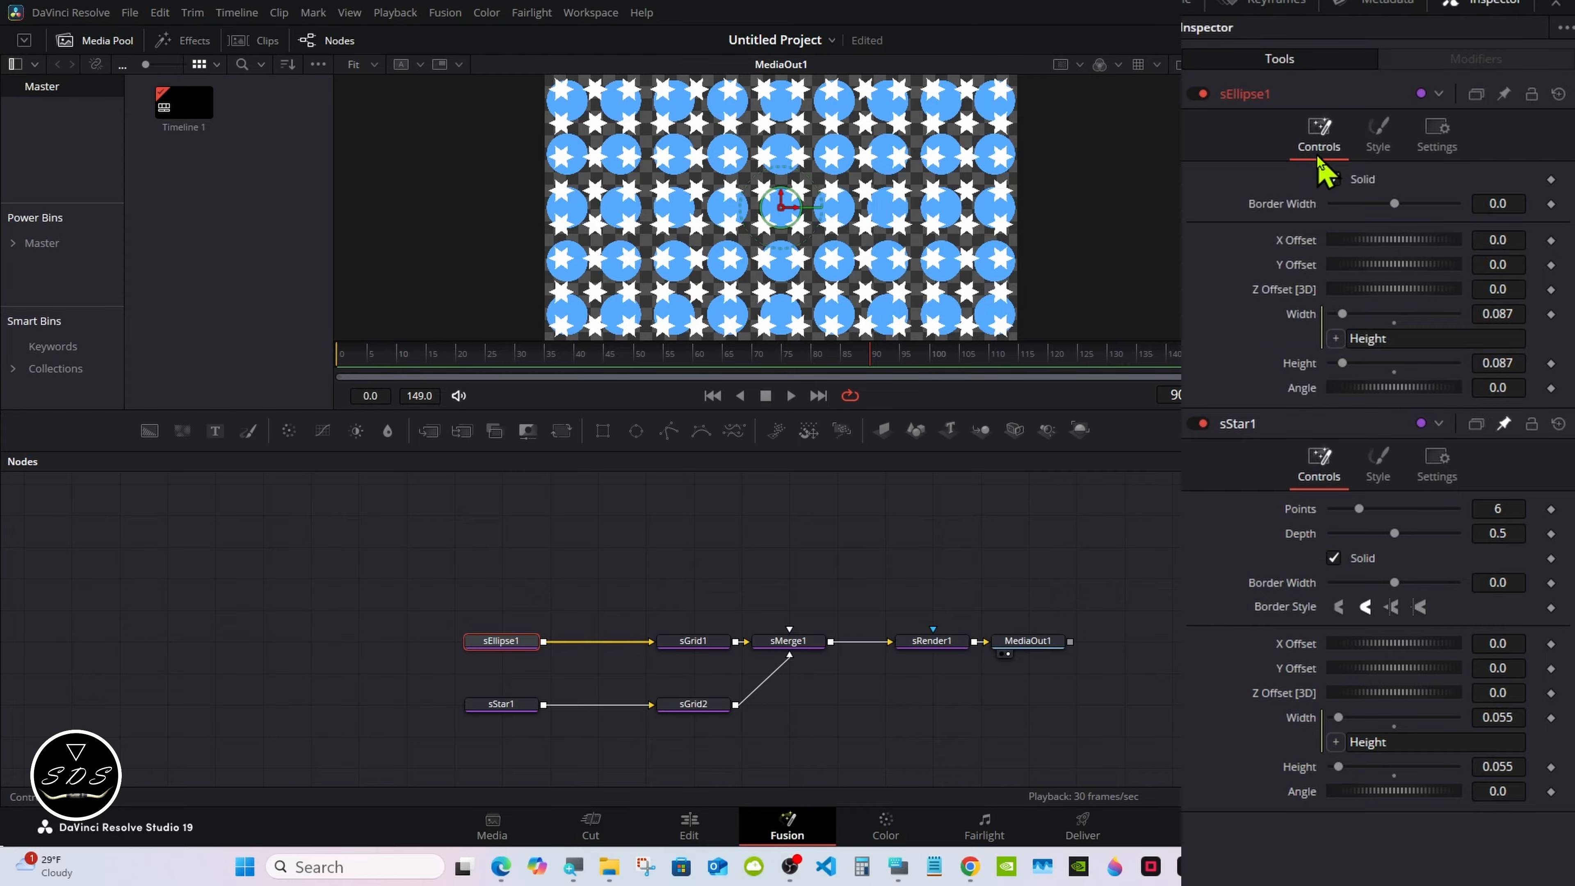
left_click(1380, 149)
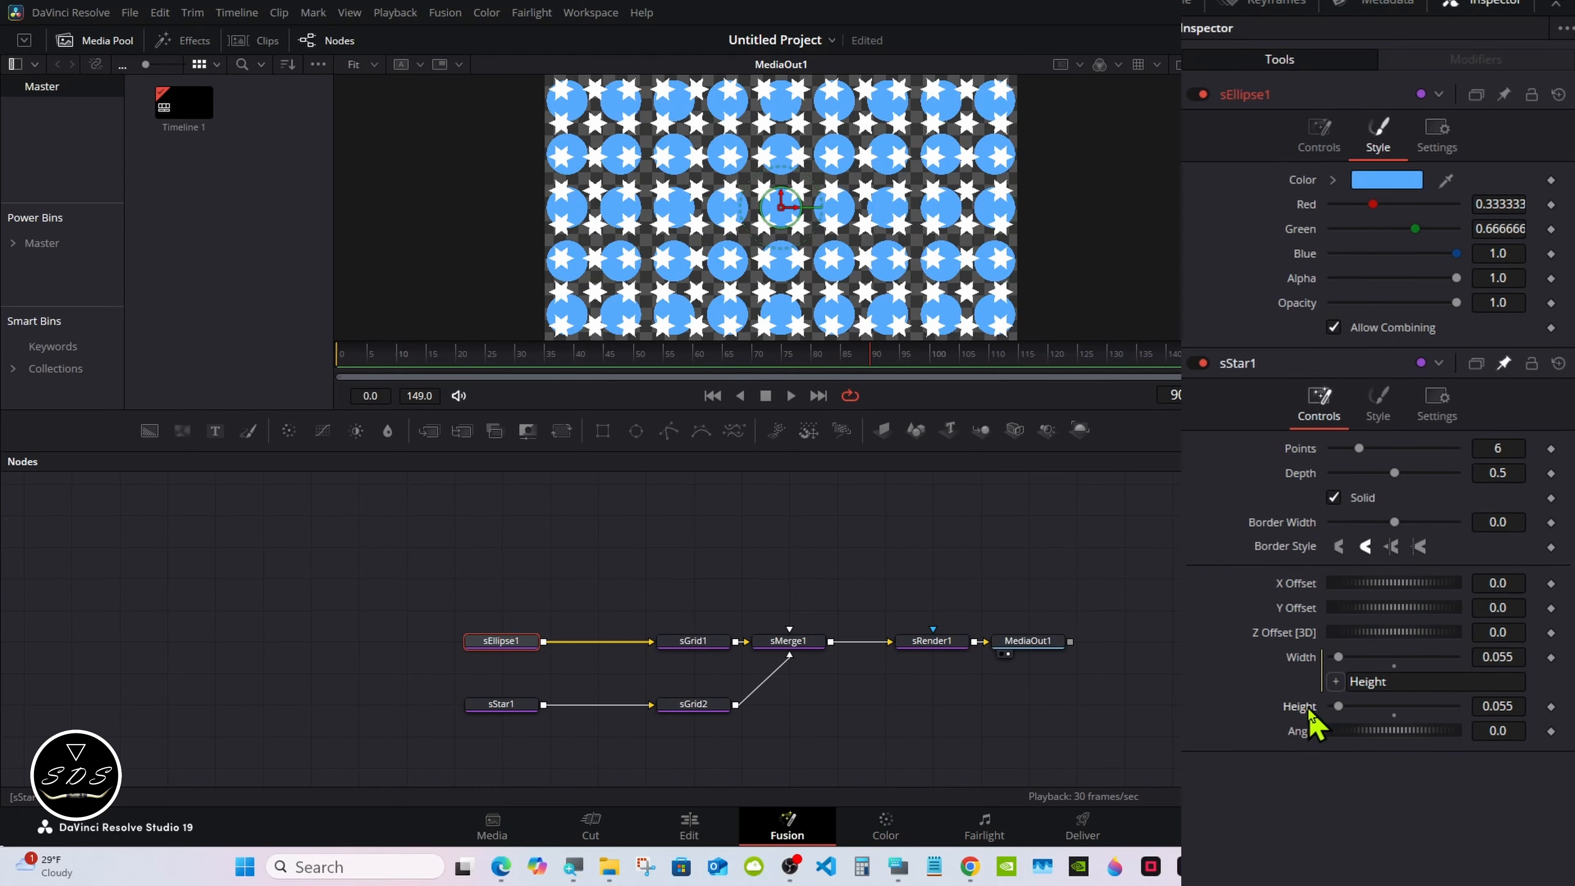
right_click(1315, 719)
left_click(1347, 874)
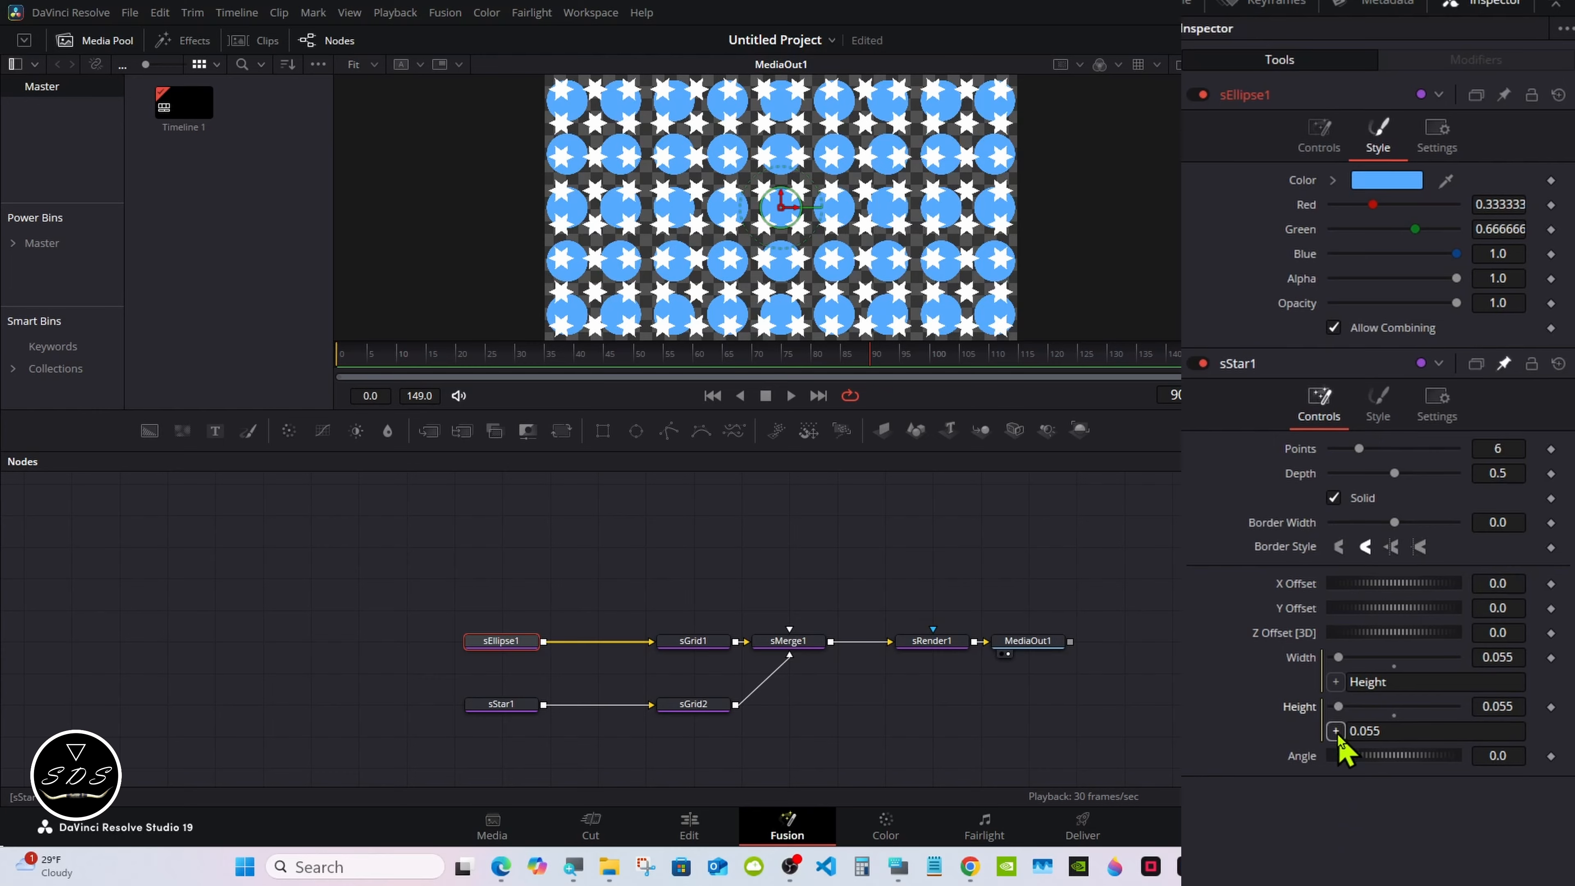
left_click_drag(1335, 731, 1302, 365)
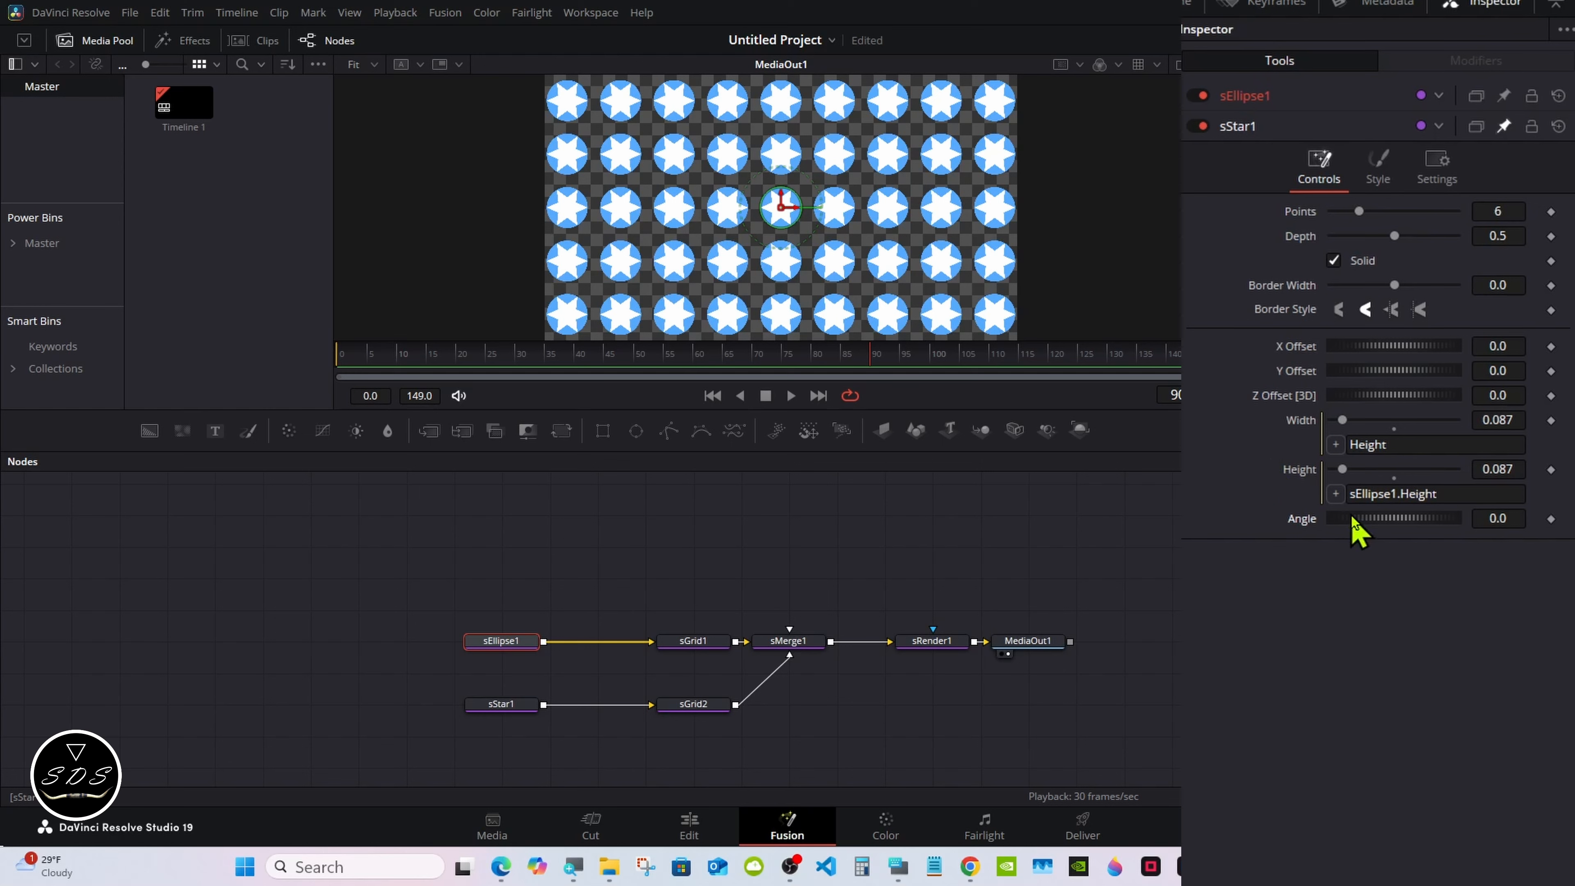
Link sStar1's Angle to the ellipse's angle with the expression sEllipse1.Angle
left_click_drag(1355, 518, 1383, 520)
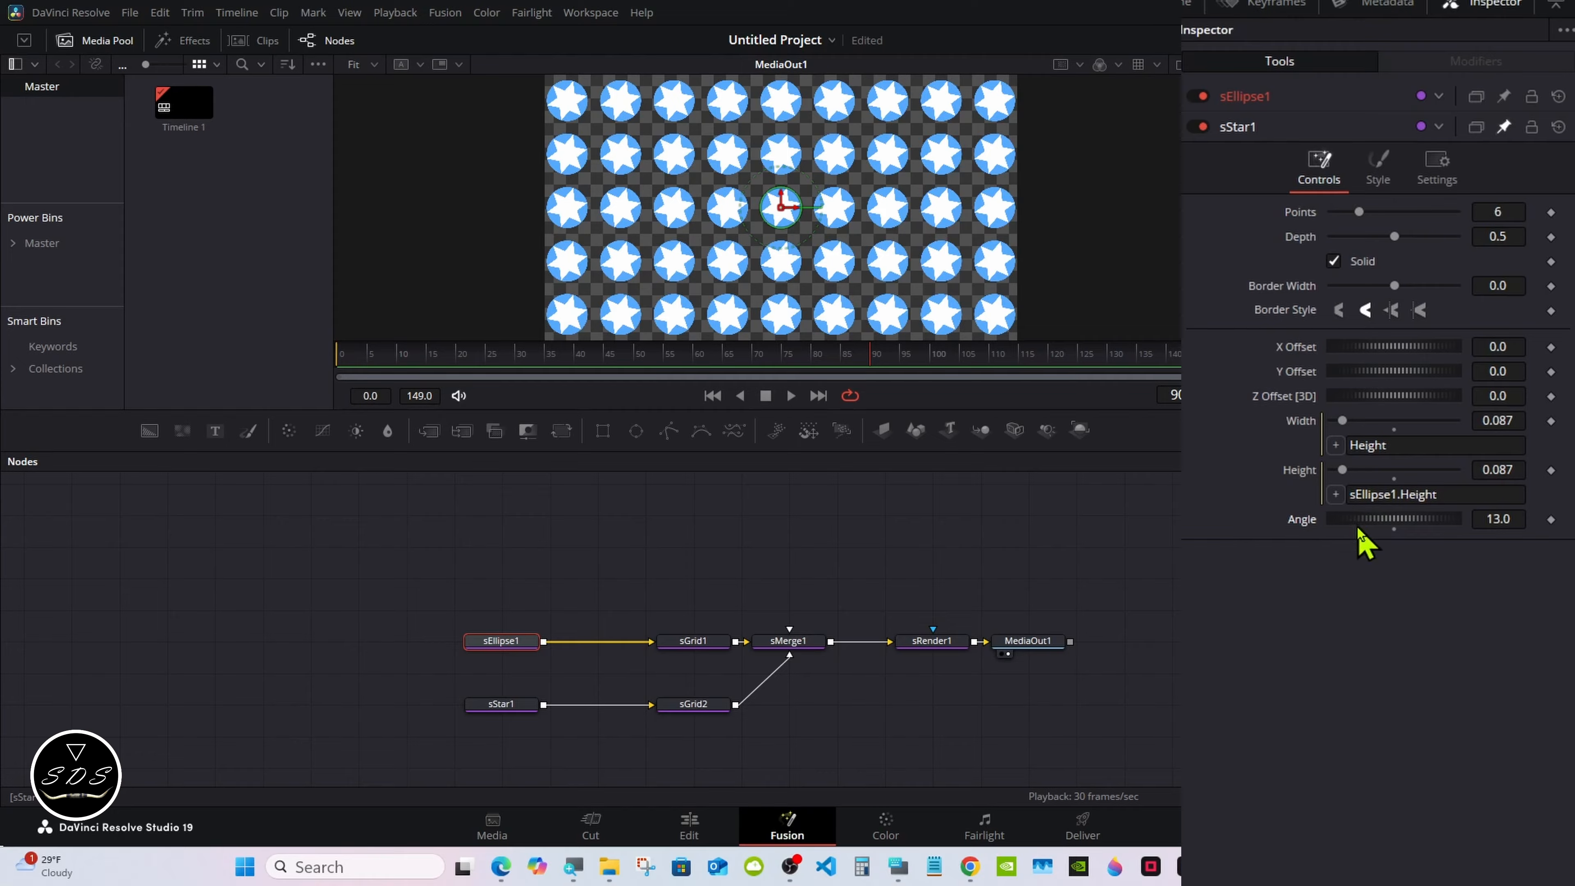
left_click(1393, 529)
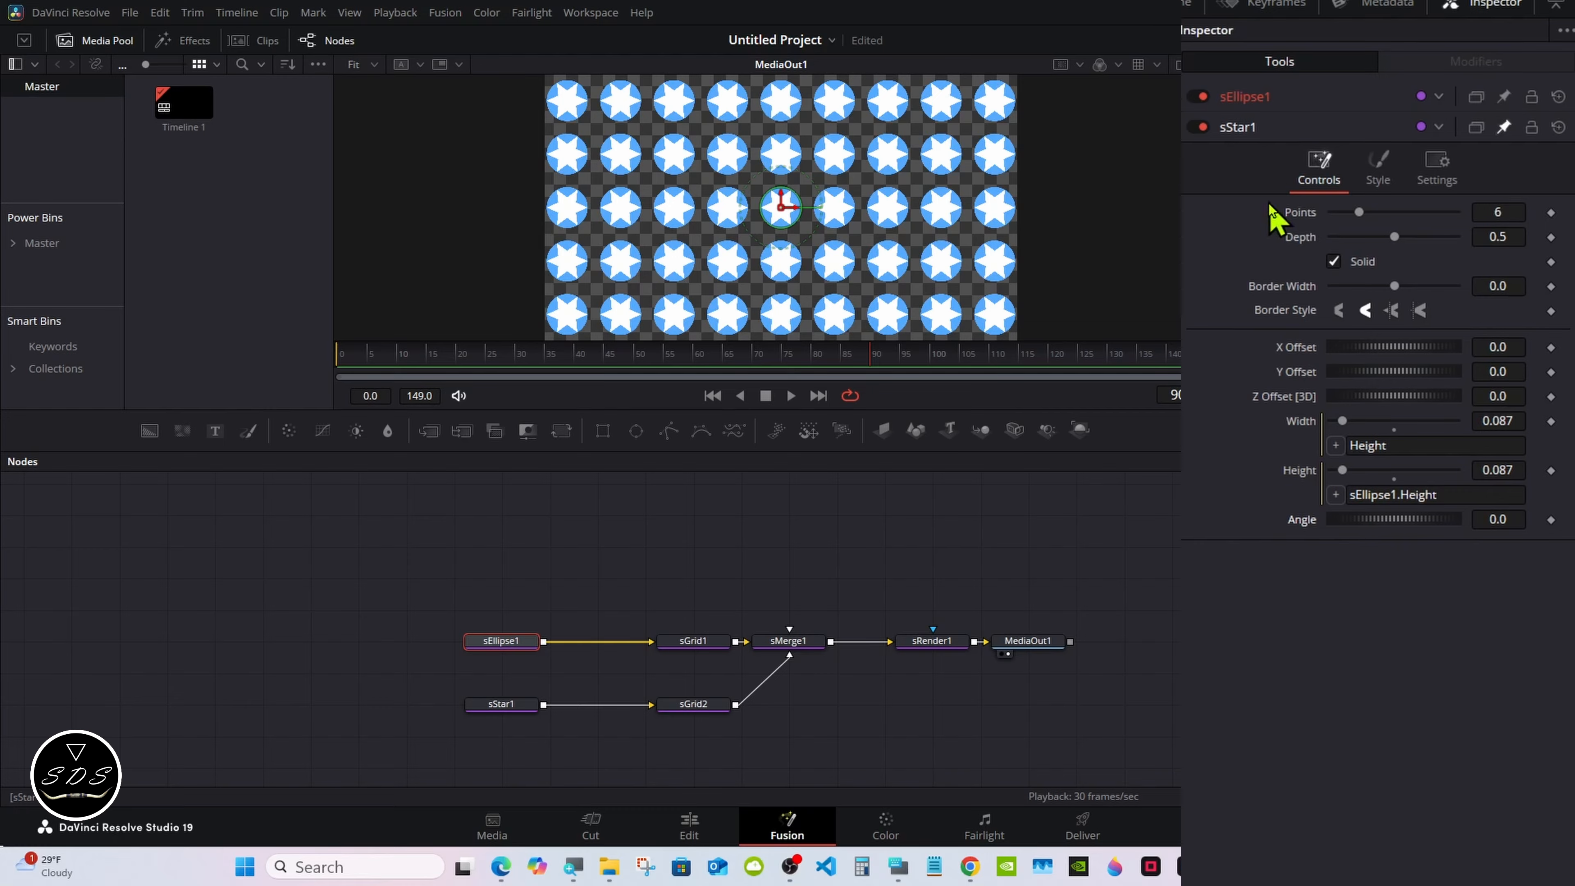
right_click(1296, 525)
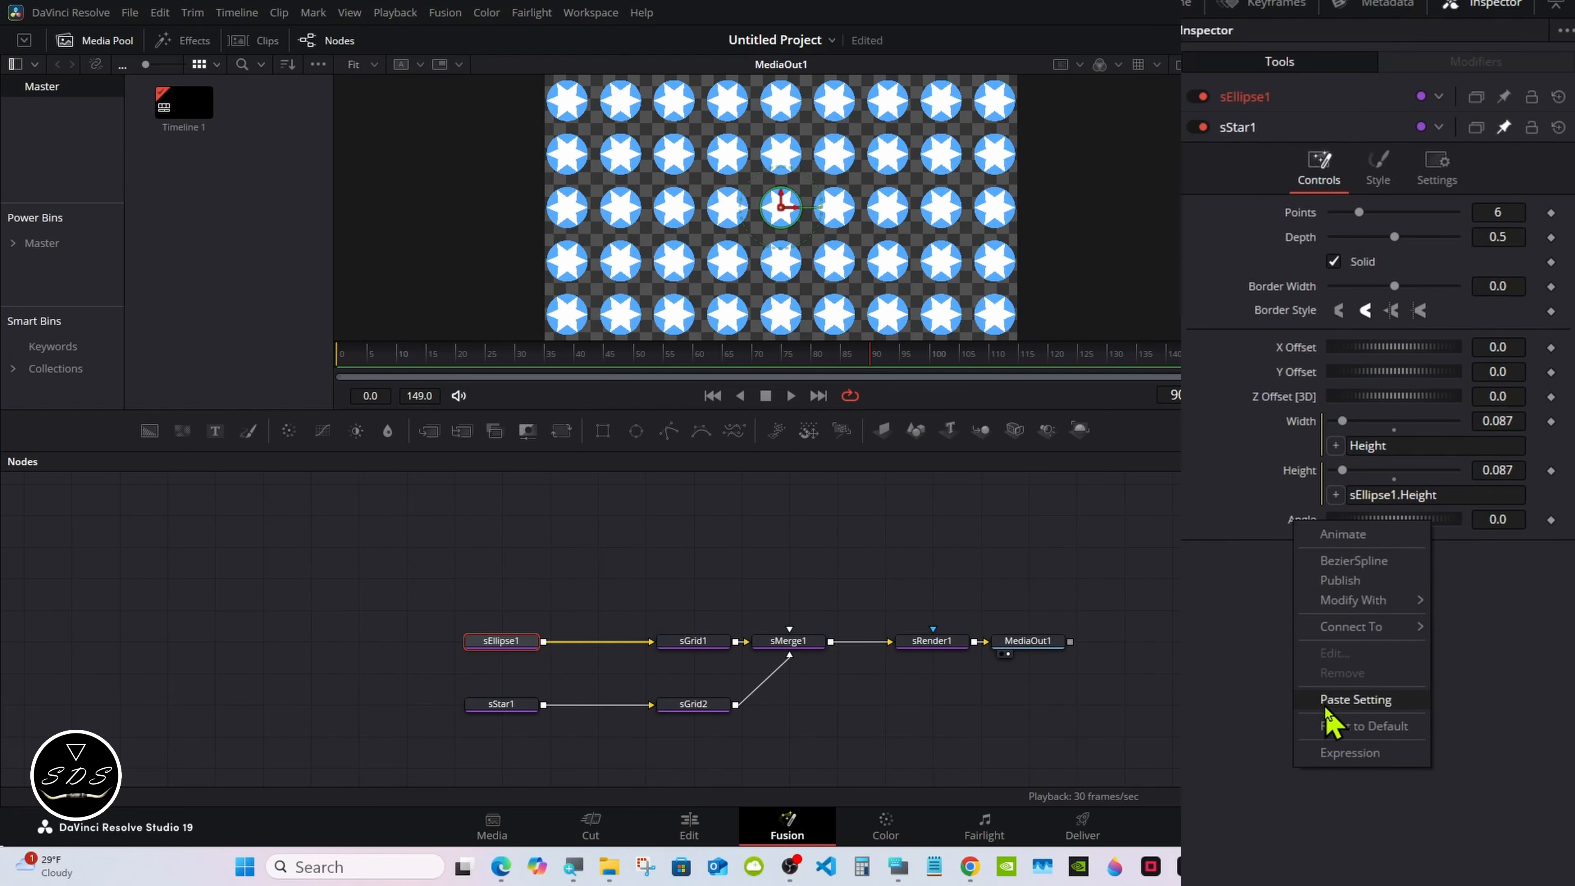
left_click(1349, 752)
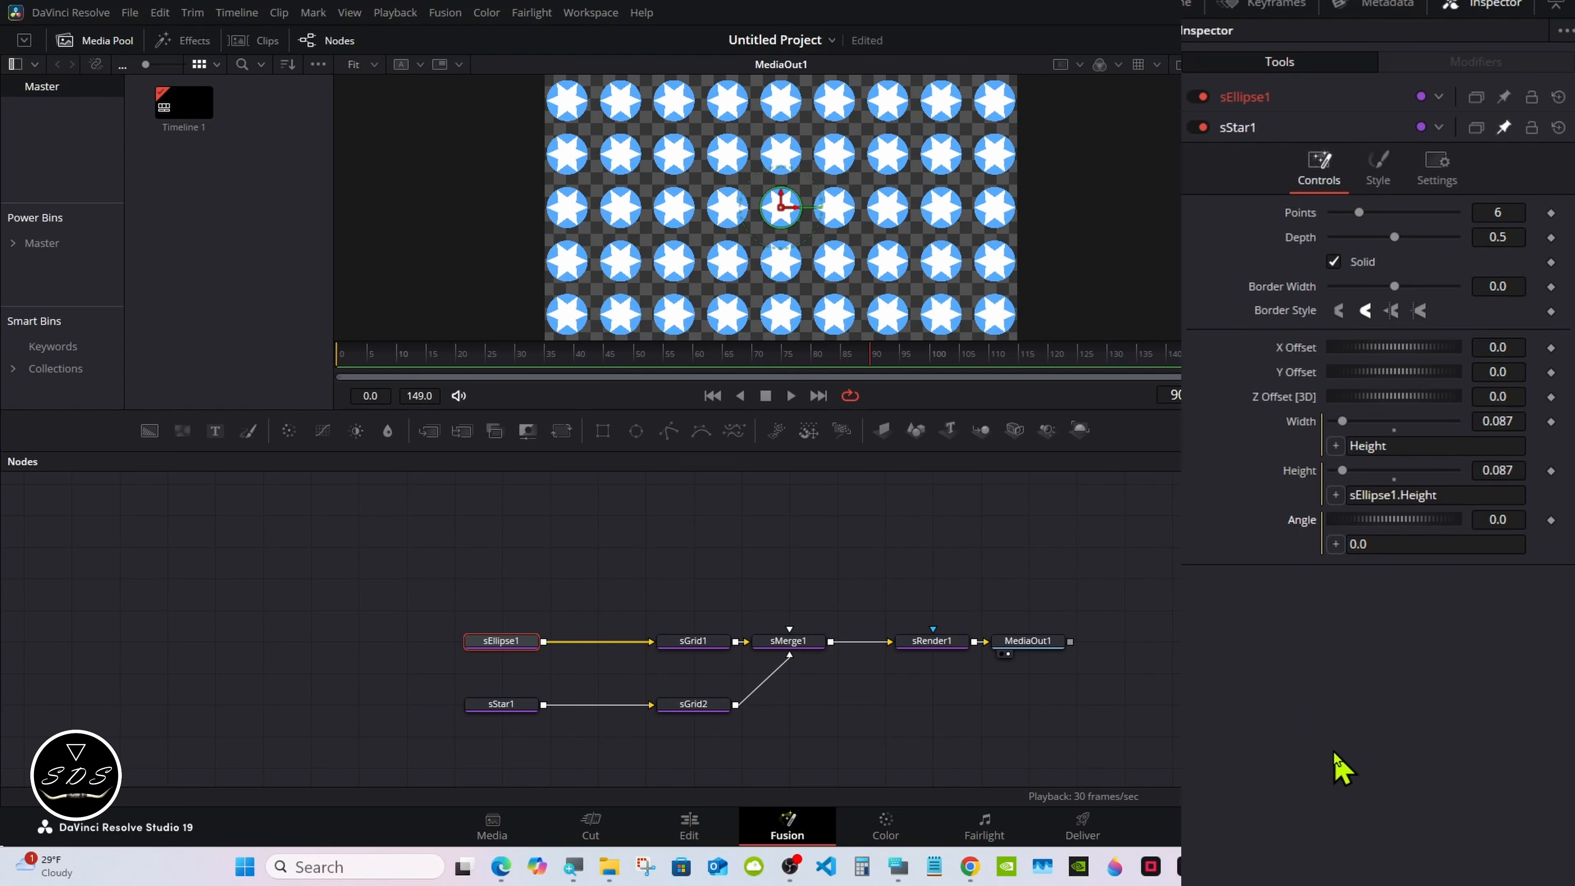
left_click_drag(1335, 544, 1308, 406)
left_click(1225, 648)
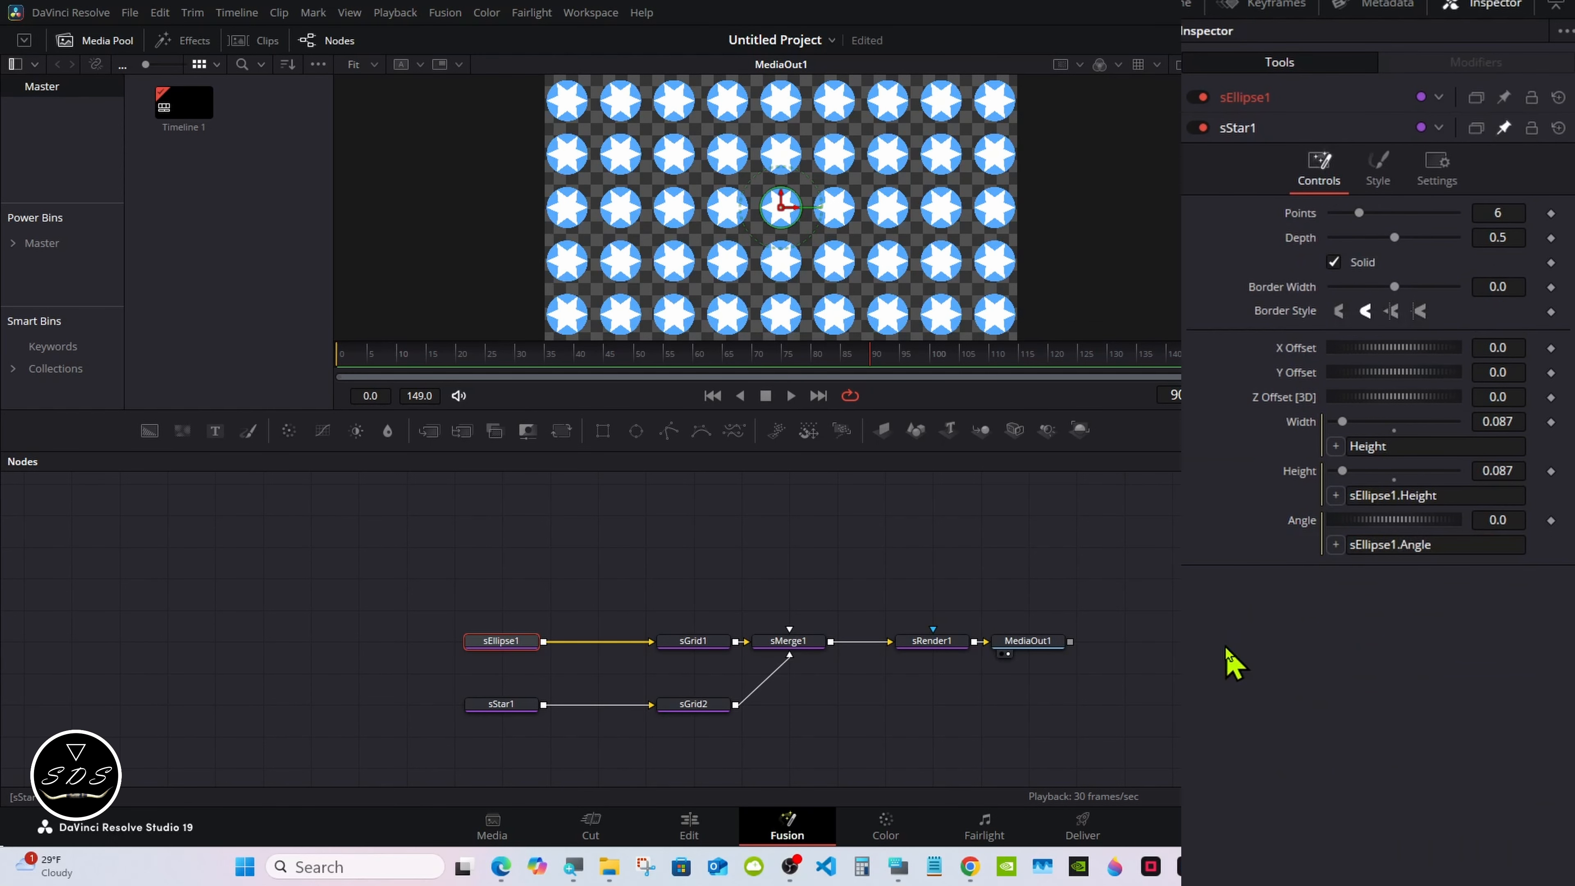
Turn sEllipse1's Angle to 41.7 and animate that parameter with the Anim Curves modifier
left_click_drag(516, 361, 778, 358)
left_click(1282, 99)
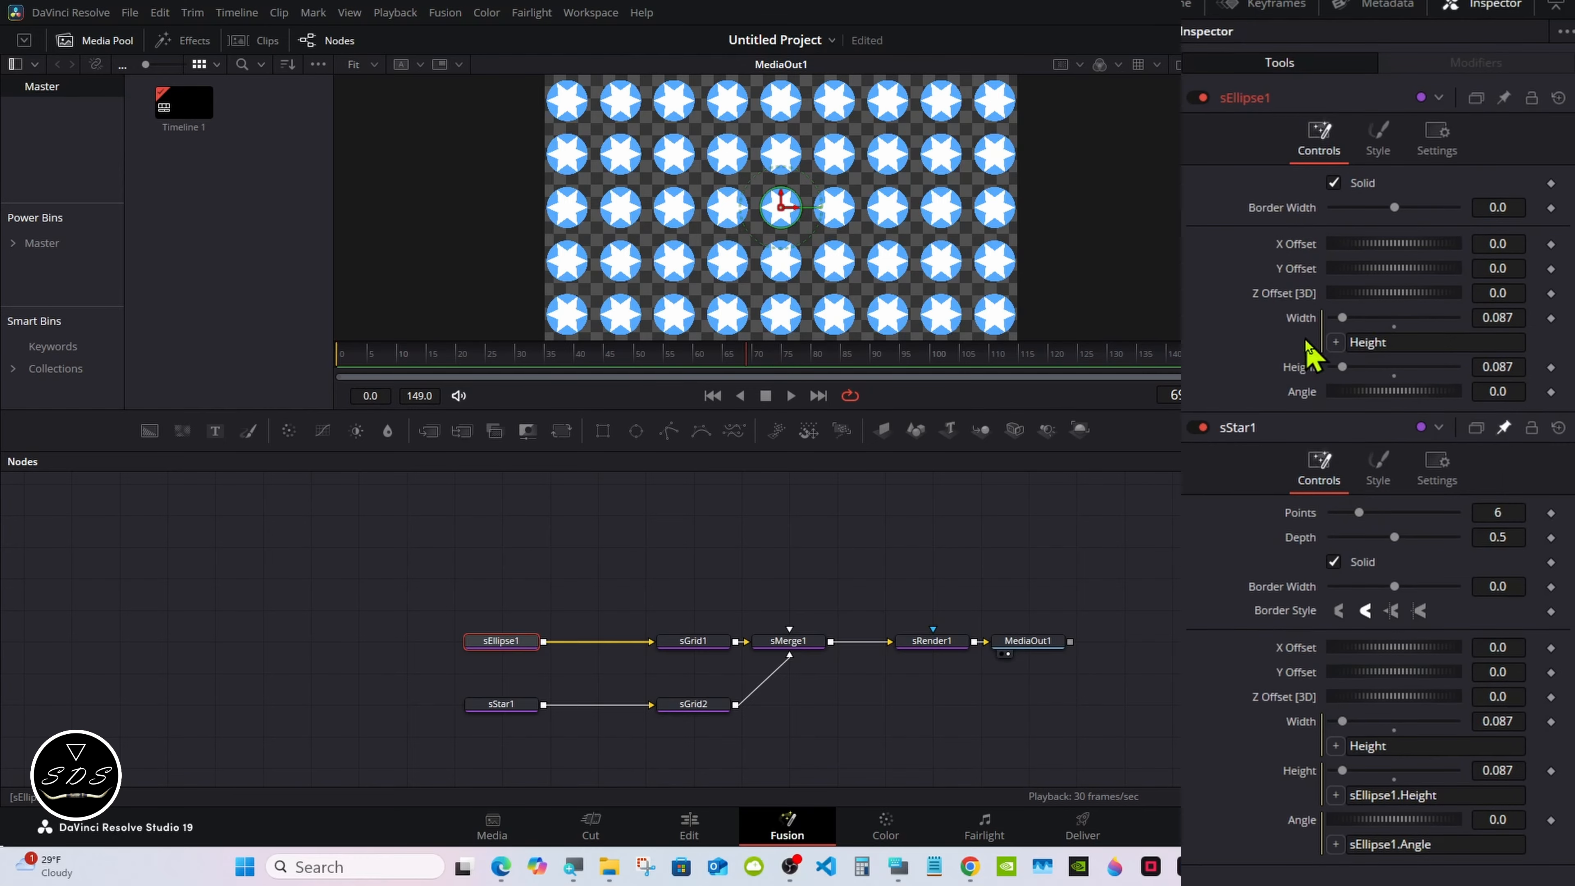
mouse_move(1368, 388)
left_mouse_down()
mouse_move(1431, 392)
mouse_move(1393, 392)
left_mouse_up()
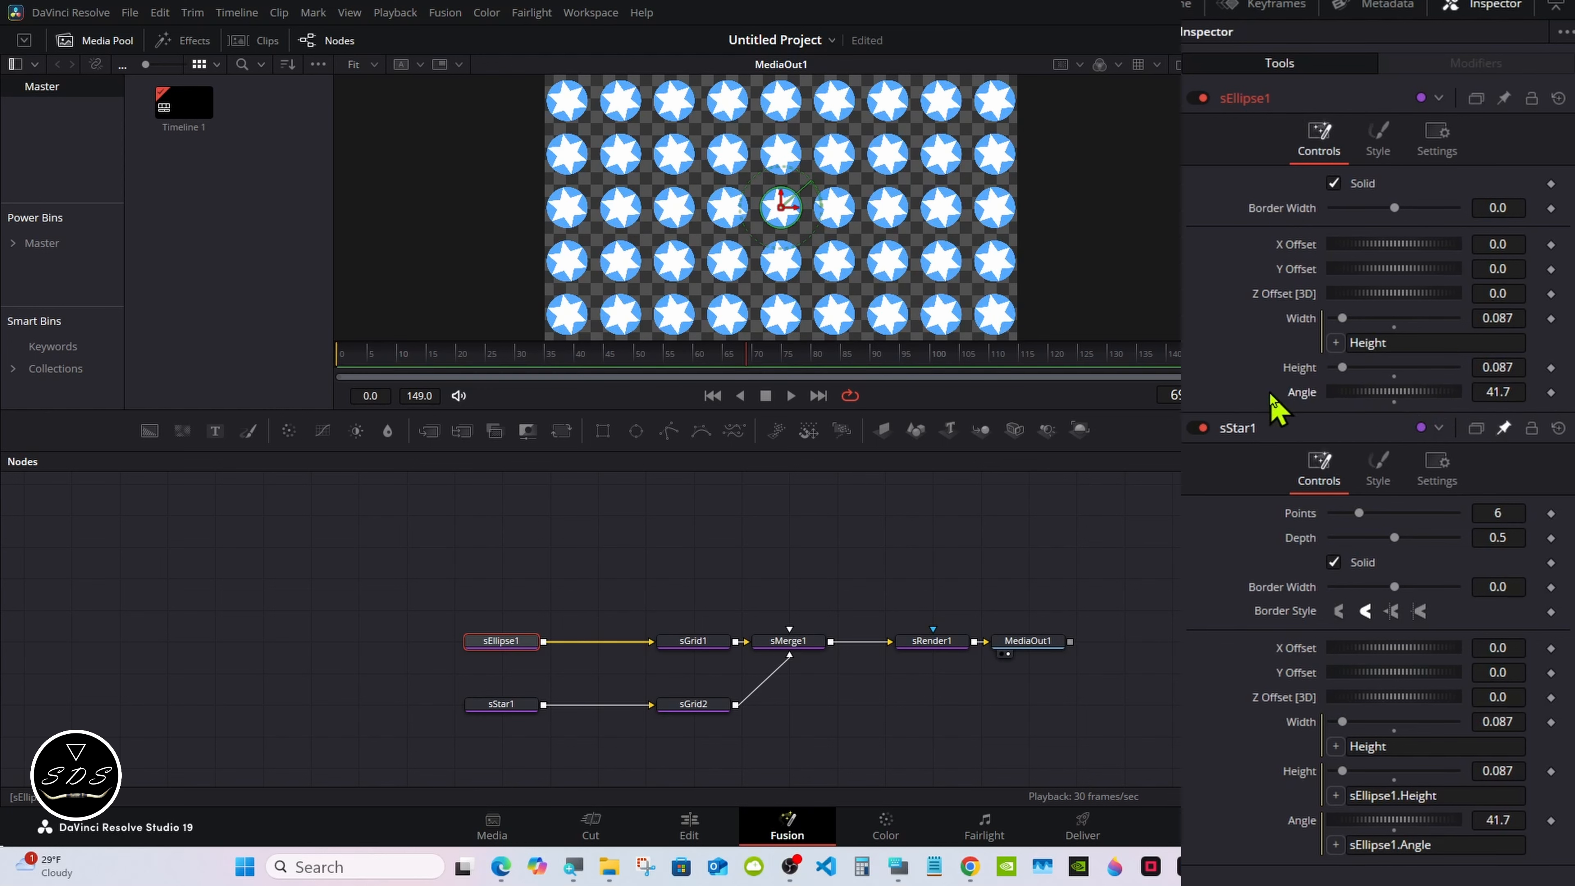
right_click(1296, 393)
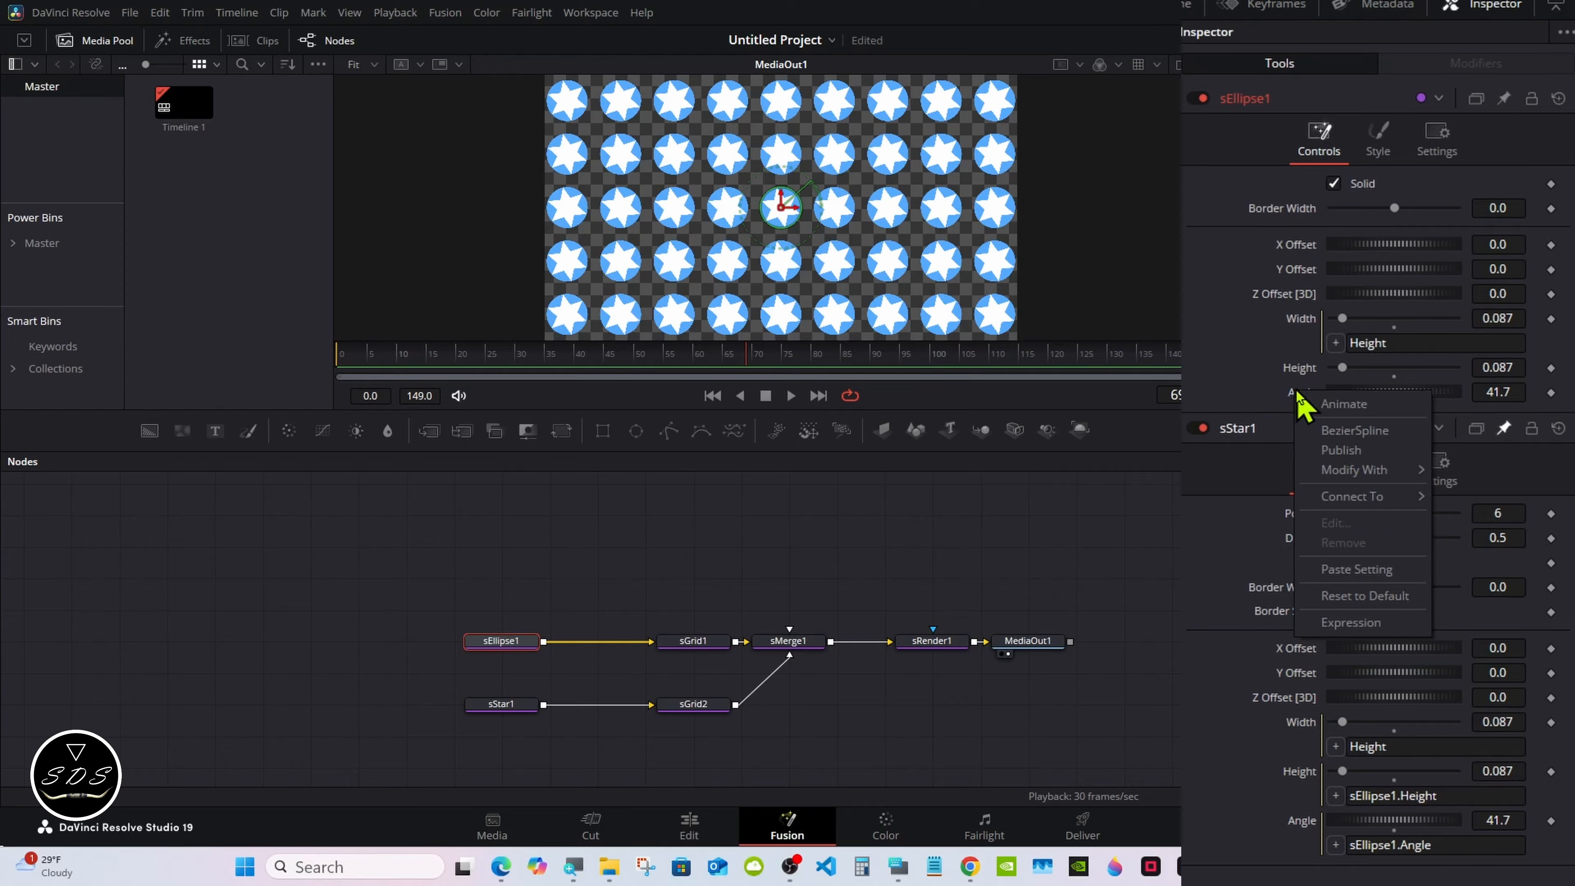
mouse_move(1345, 475)
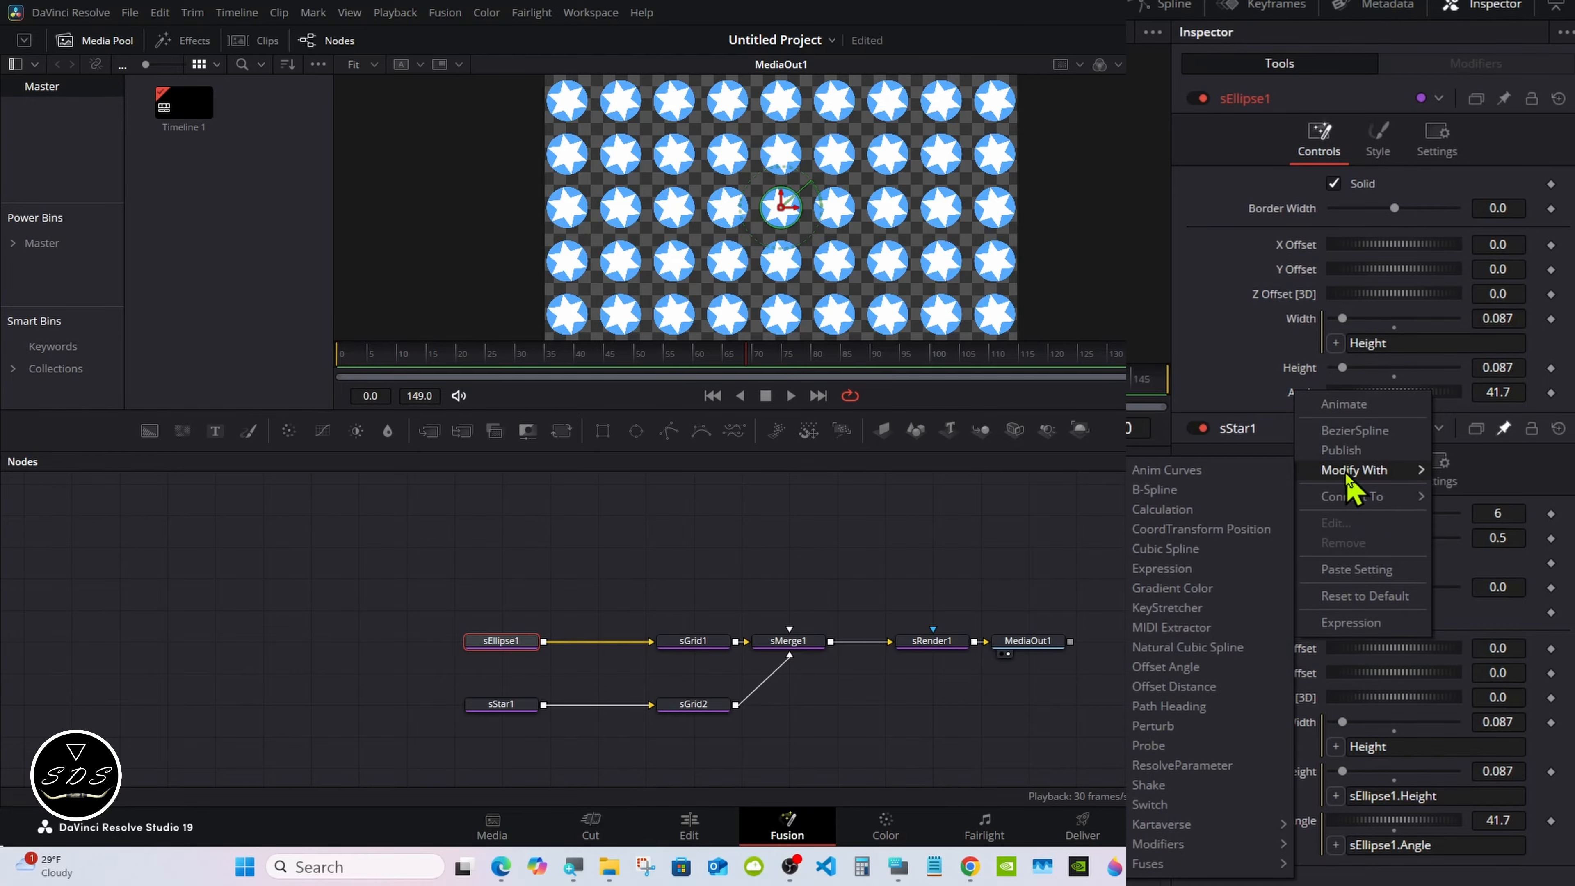
left_click(1215, 471)
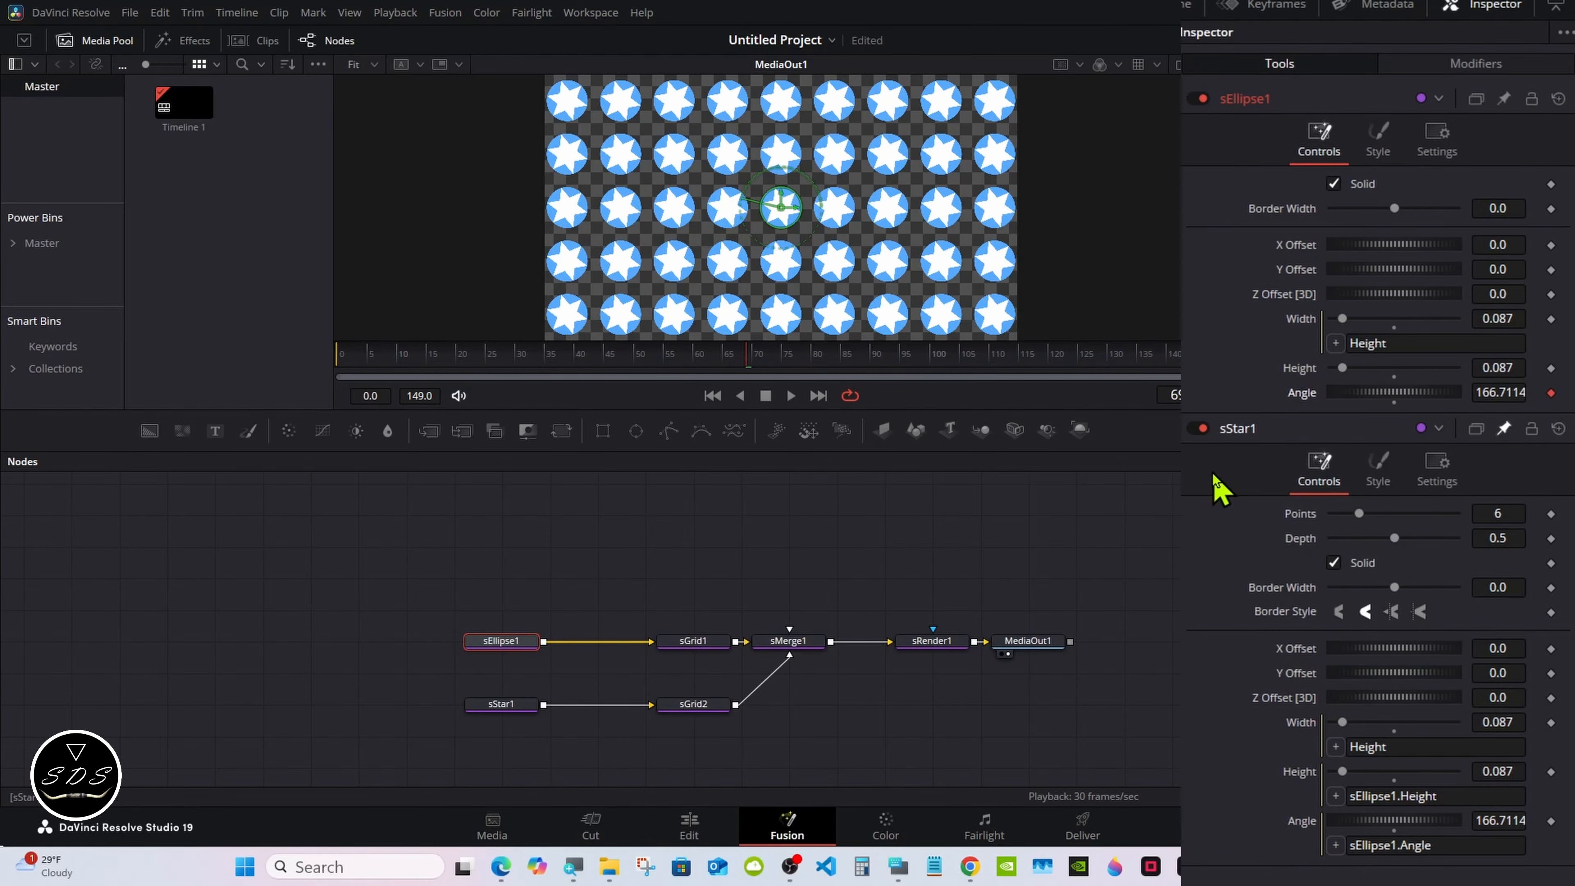
left_click_drag(949, 451, 942, 552)
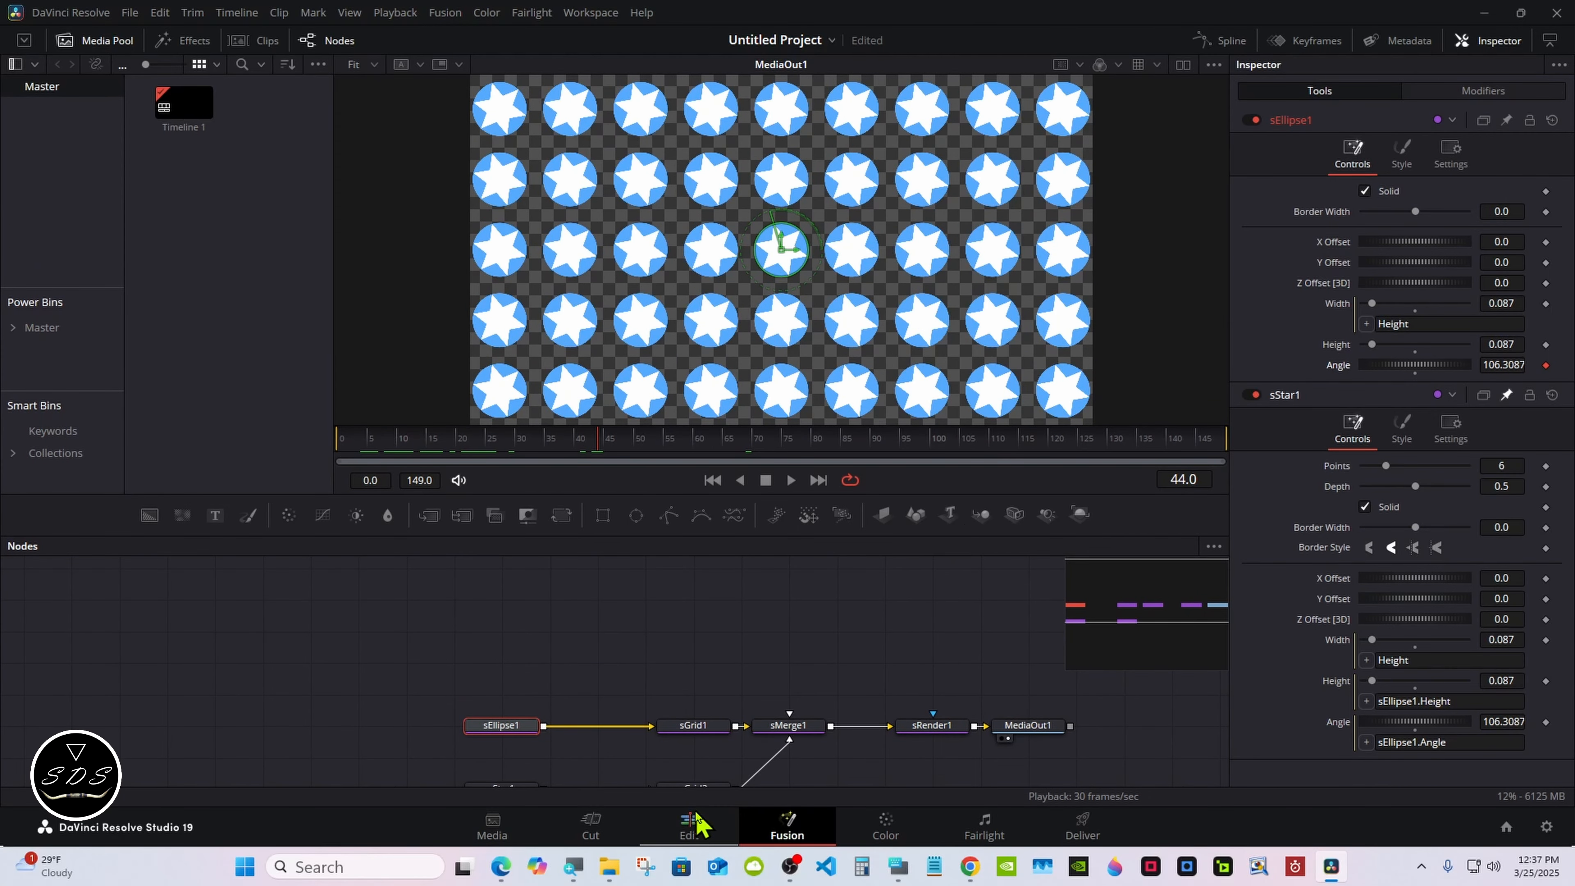
Play the Fusion composition on the Edit page from the start of the timeline with loop playback on
left_click(689, 828)
left_click(1004, 546)
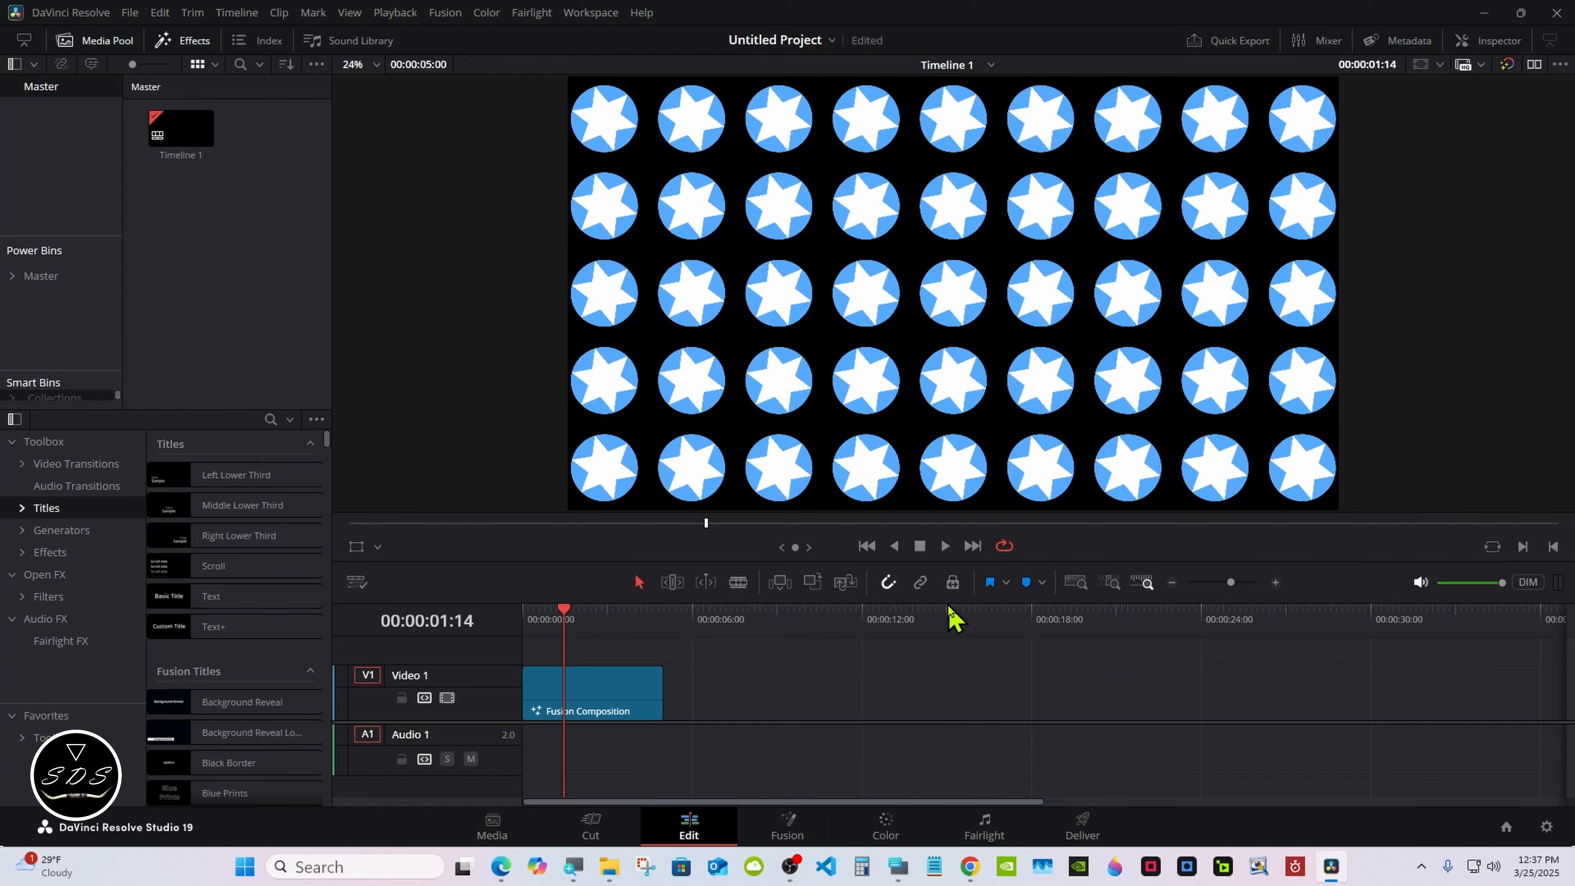
left_click(1464, 40)
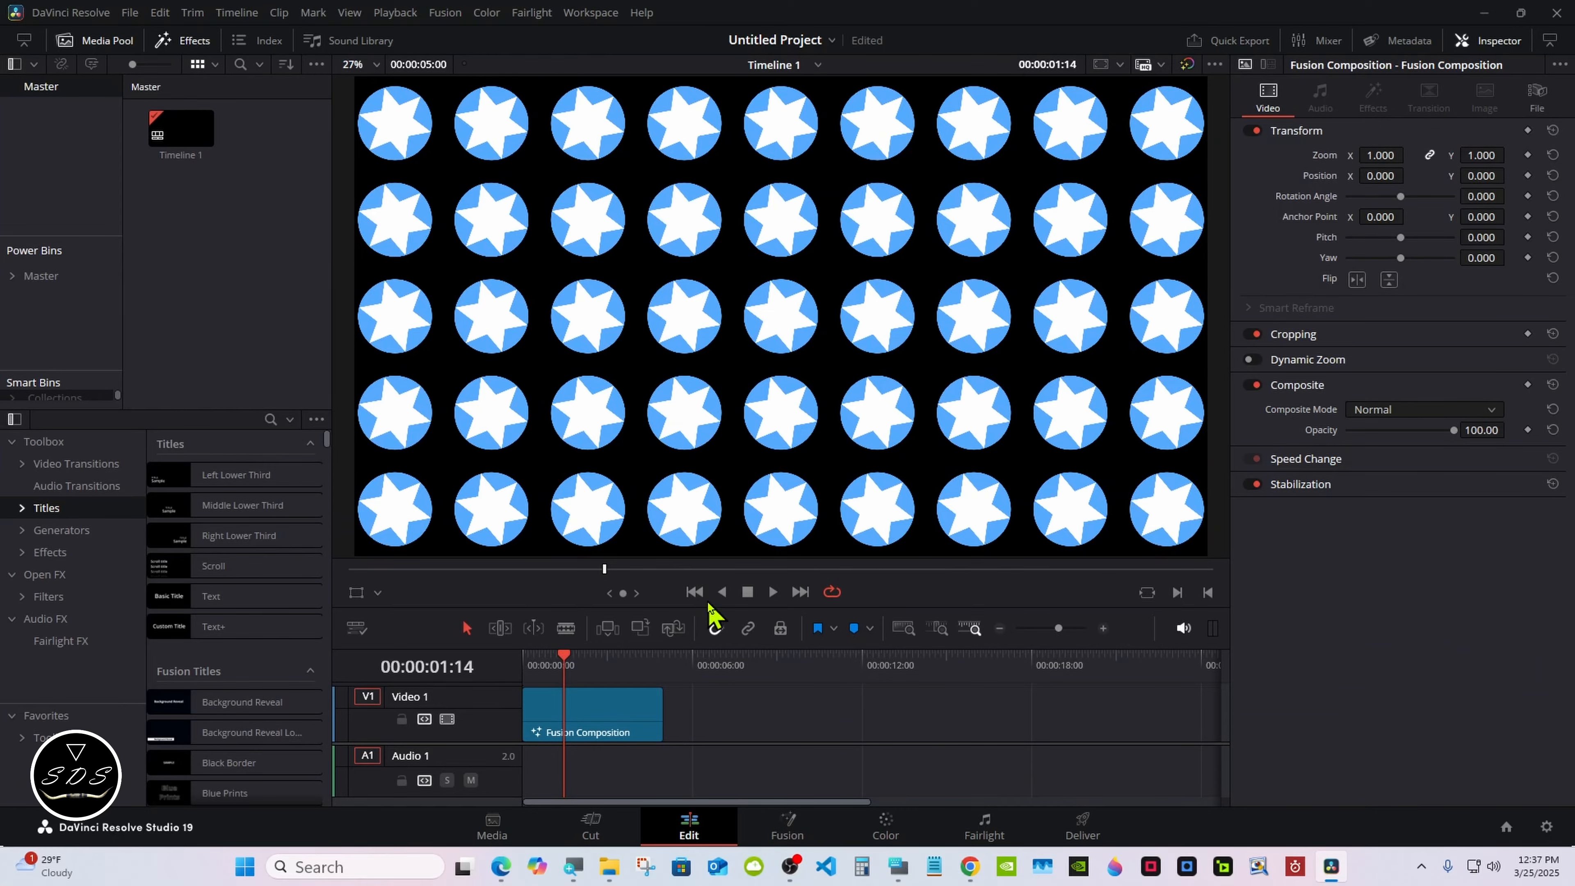
left_click_drag(563, 658, 505, 661)
left_click(773, 591)
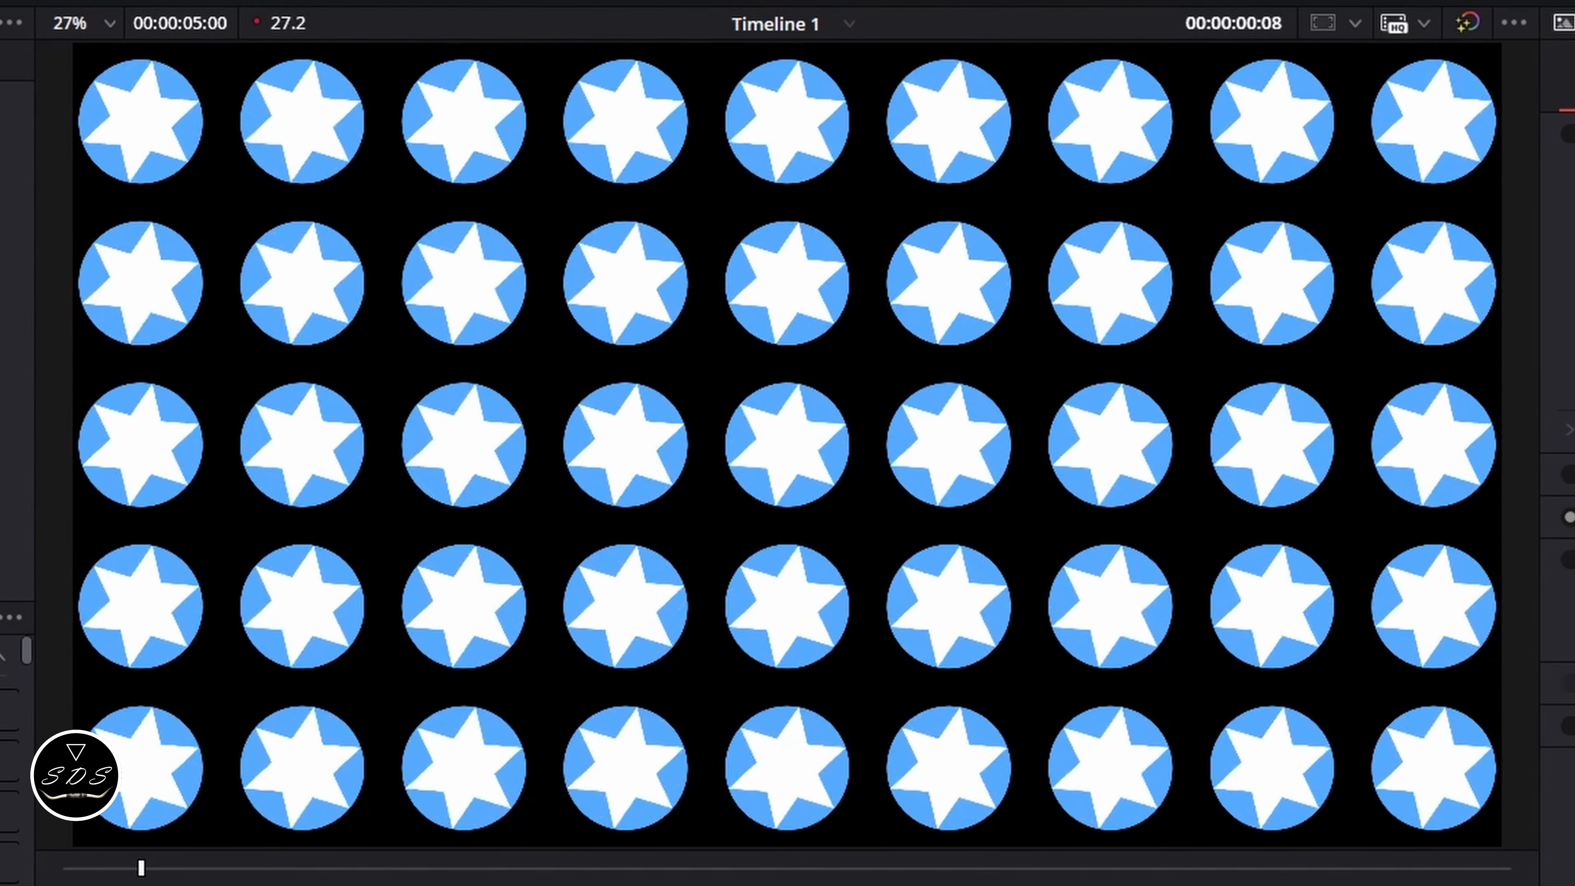